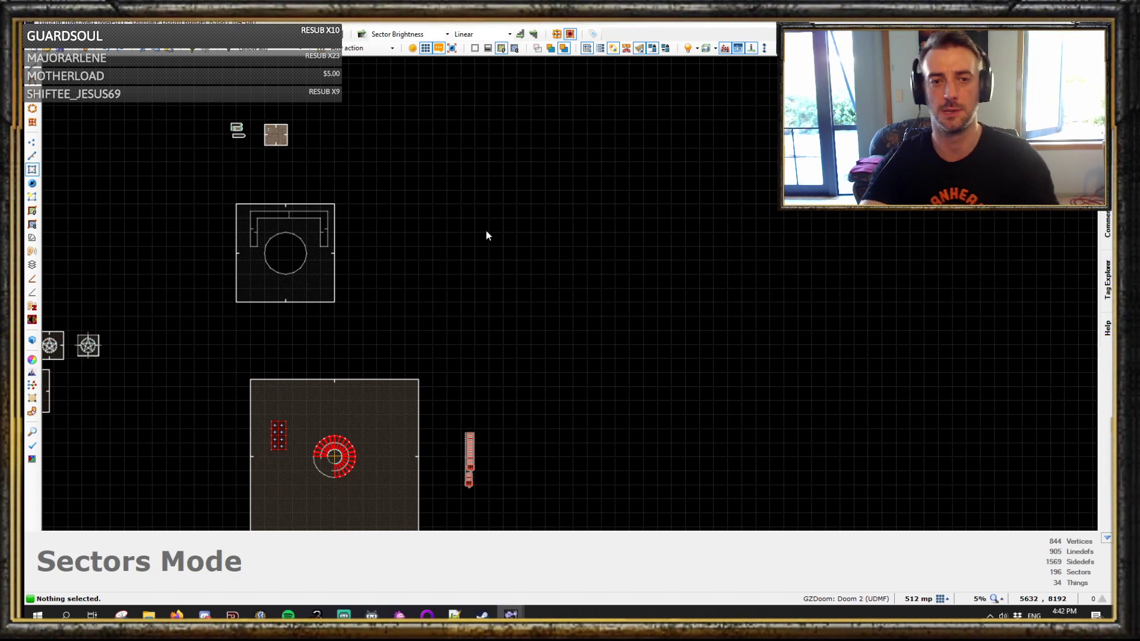
- Draw a wide rectangular room sector in the empty space east of the square room with the circle
scroll(402, 226, "up", 6)
key("d")
scroll(472, 281, "down", 2)
left_click(442, 210)
left_click(596, 211)
left_click(443, 273)
left_click(443, 211)
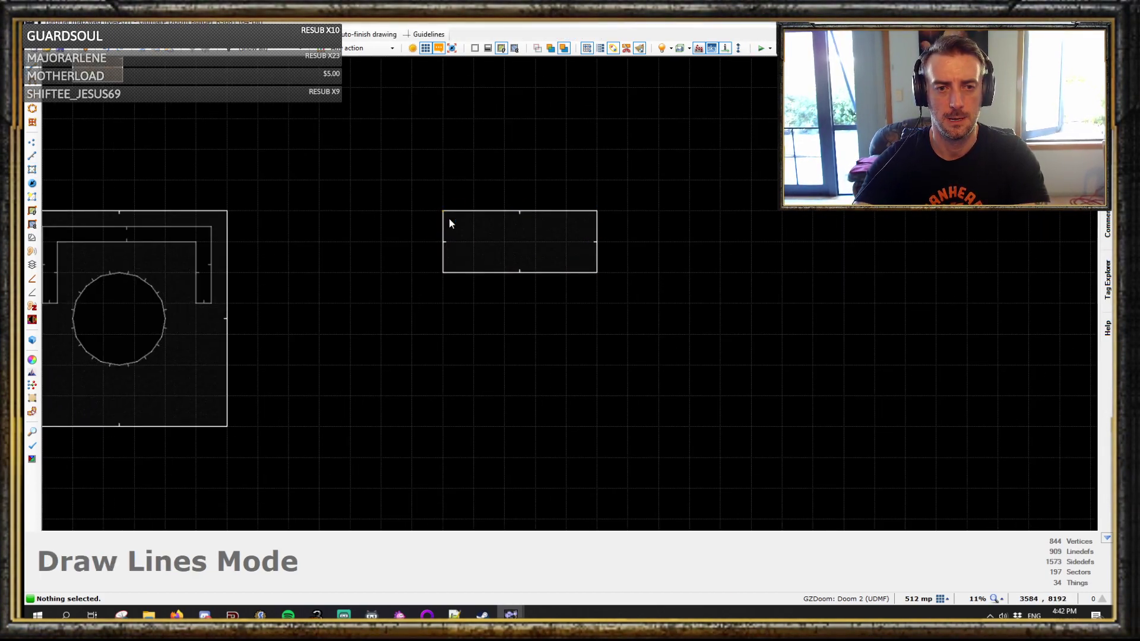
- Shrink the new room by moving its east and south walls inward, making it 2048 units long
scroll(539, 251, "up", 4)
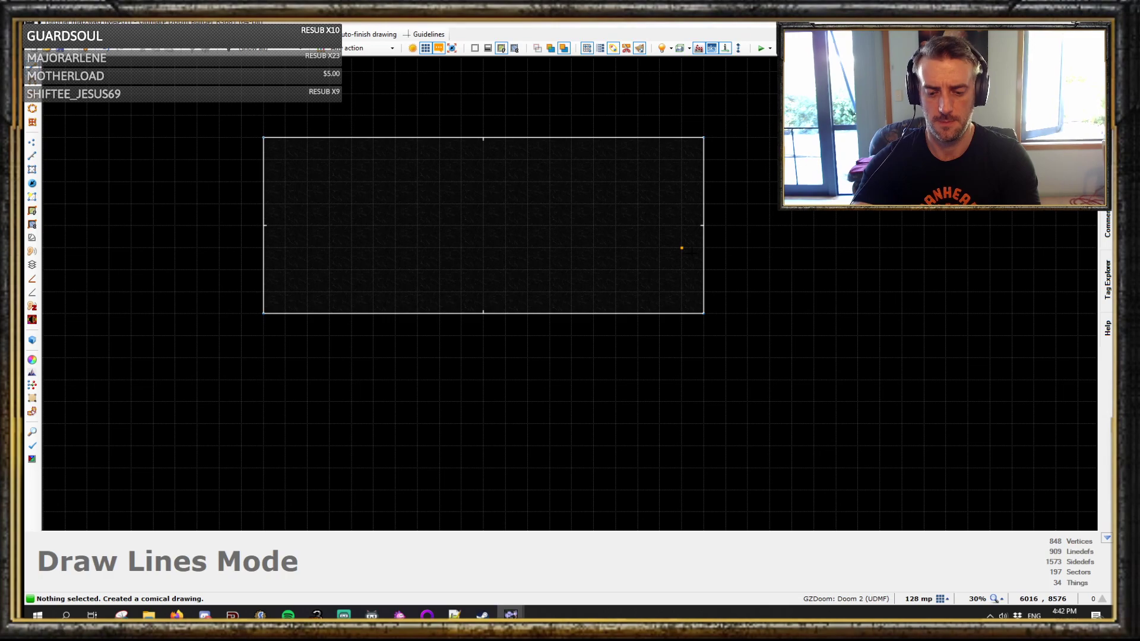
key("l")
left_click_drag(698, 249, 612, 249)
left_click_drag(473, 305, 482, 268)
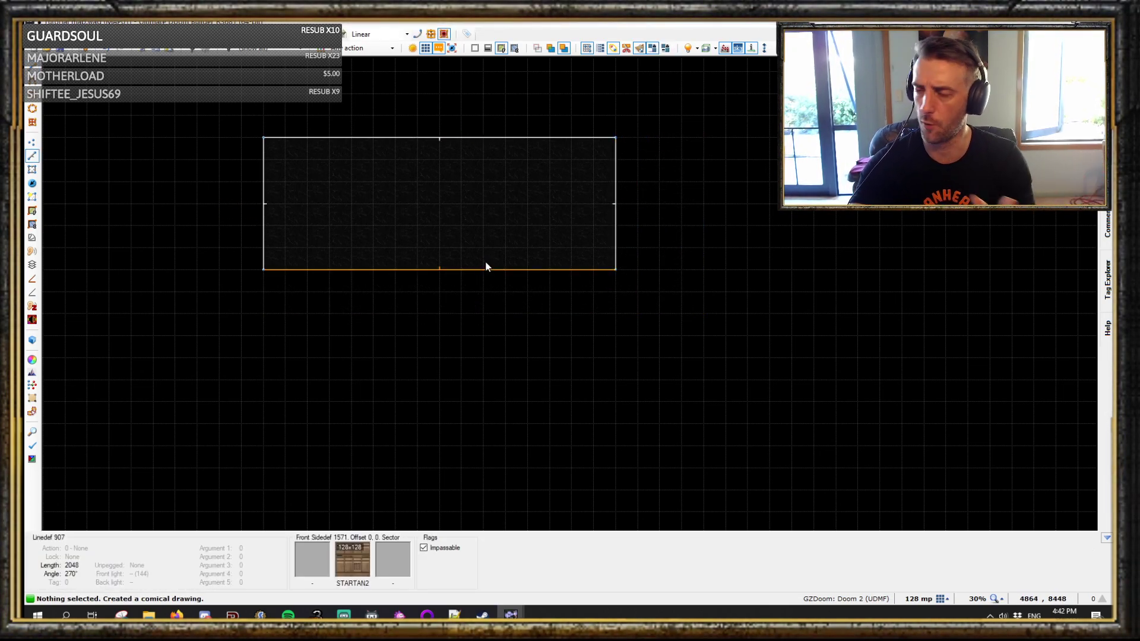
- Draw a long, narrow rectangular sector about 704 by 64 units inside the new room
scroll(350, 195, "up", 2)
key("d")
scroll(315, 210, "up", 1)
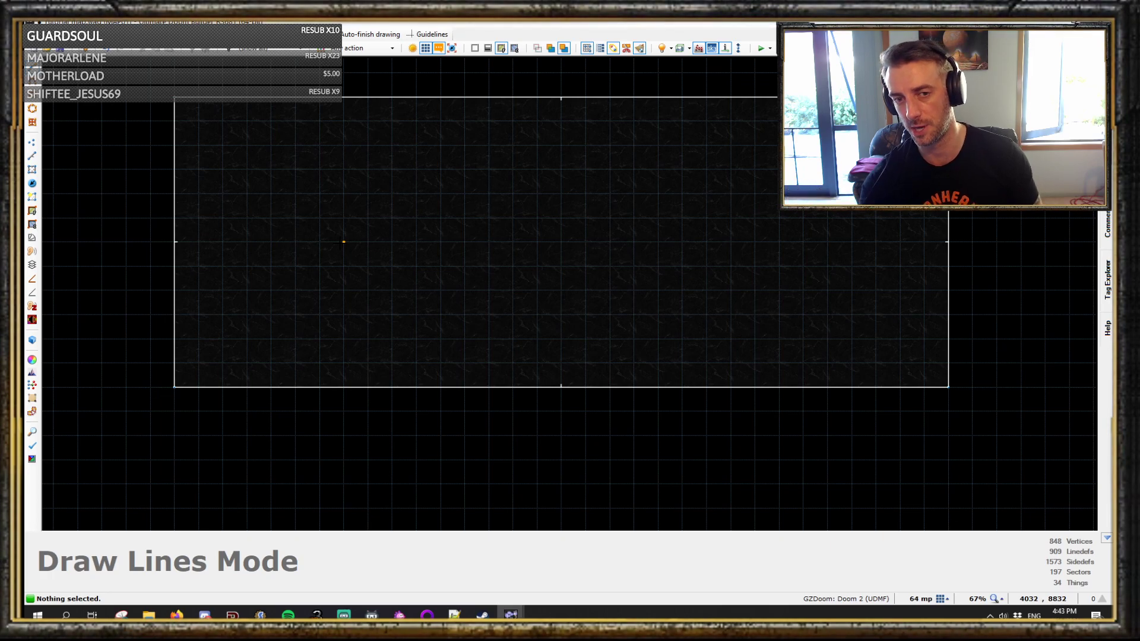
scroll(343, 242, "up", 1)
left_click(344, 241)
left_click(344, 210)
left_click(691, 211)
left_click(691, 242)
left_click(345, 242)
- Divide the narrow sector into 22 strips, each 32 units wide, on a 32 mp grid, and switch to Sectors Mode
scroll(361, 228, "up", 1)
scroll(361, 227, "up", 1)
key("bracketleft")
key("bracketleft")
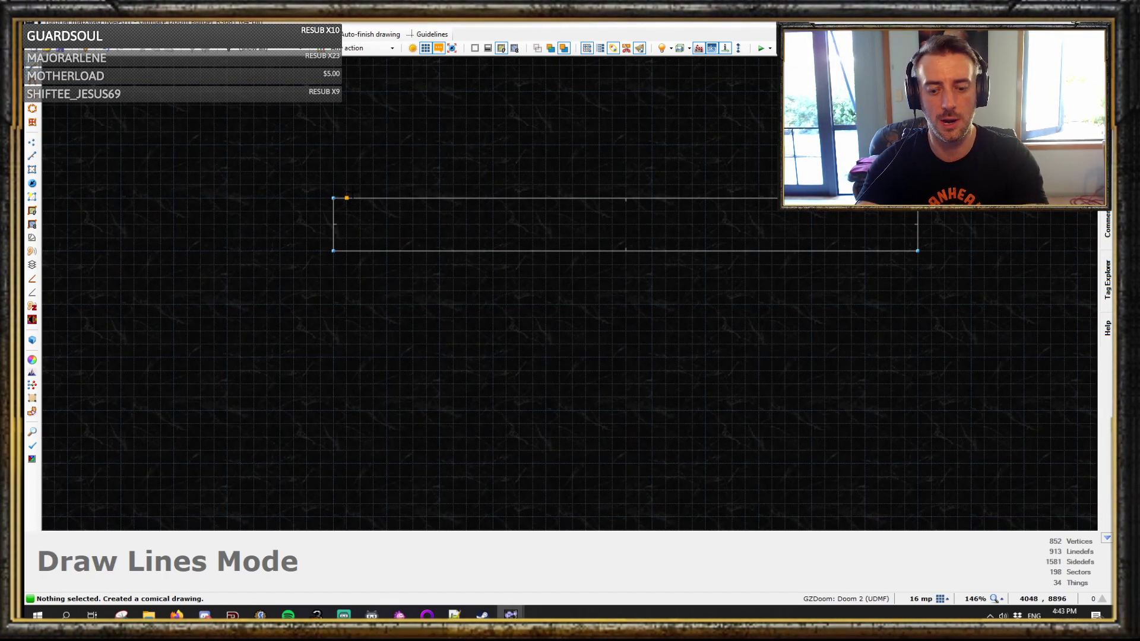
key("bracketright")
left_click(359, 197)
left_click(386, 198)
left_click(386, 250)
left_click(413, 198)
left_click(413, 251)
left_click(440, 250)
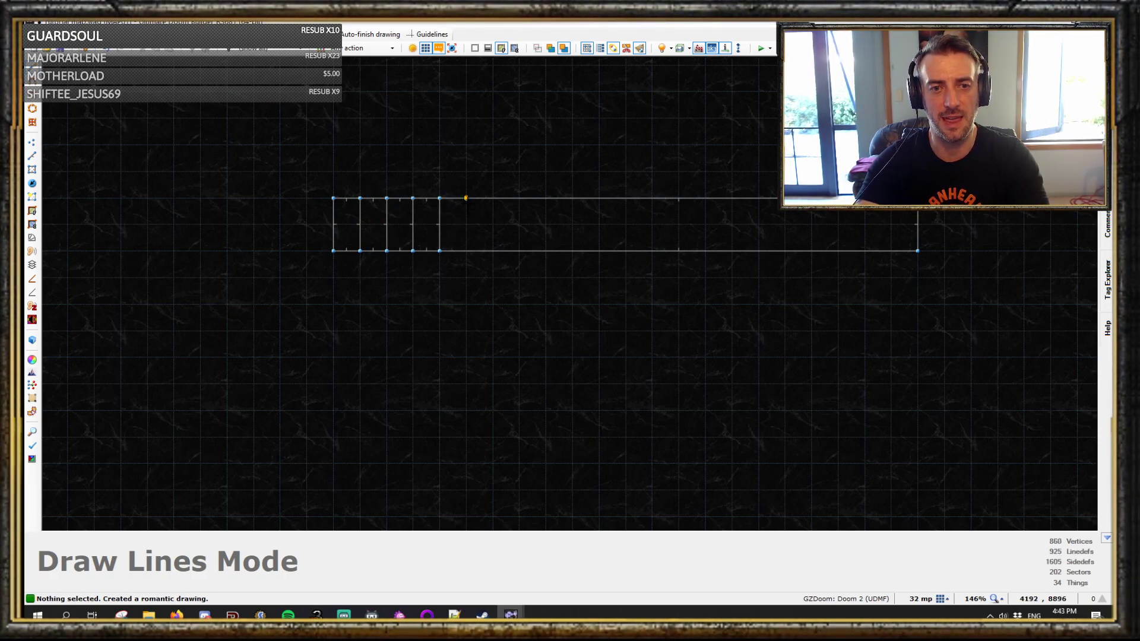
left_click(466, 198)
left_click(466, 250)
left_click(493, 198)
left_click(520, 198)
left_click(519, 250)
left_click(546, 198)
left_click(545, 251)
left_click(599, 198)
left_click(600, 250)
left_click(625, 198)
left_click(625, 250)
left_click(652, 198)
left_click(652, 251)
left_click(679, 197)
left_click(678, 251)
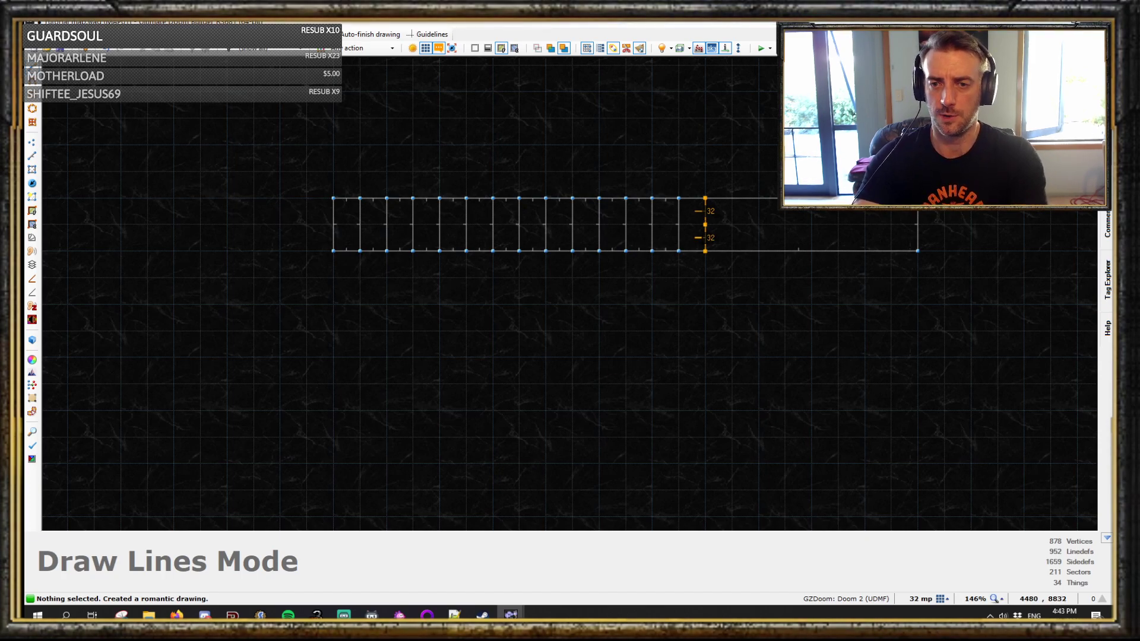
left_click(706, 250)
left_click(732, 251)
left_click(759, 198)
left_click(759, 251)
left_click(785, 198)
left_click(812, 197)
left_click(812, 251)
left_click(838, 198)
left_click(838, 251)
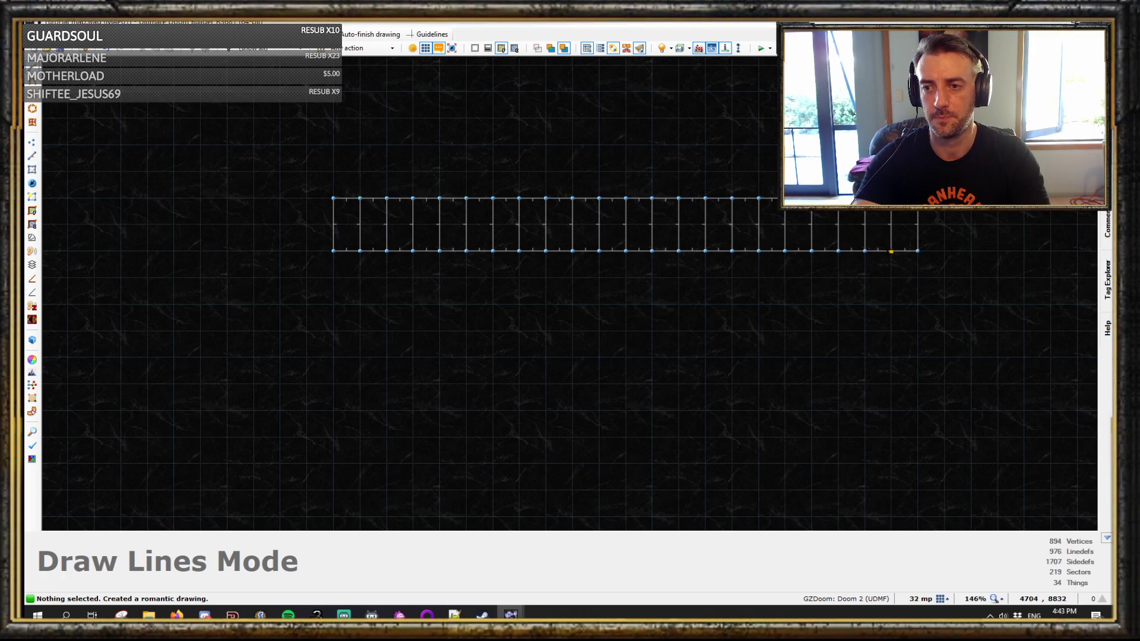
scroll(809, 353, "down", 5)
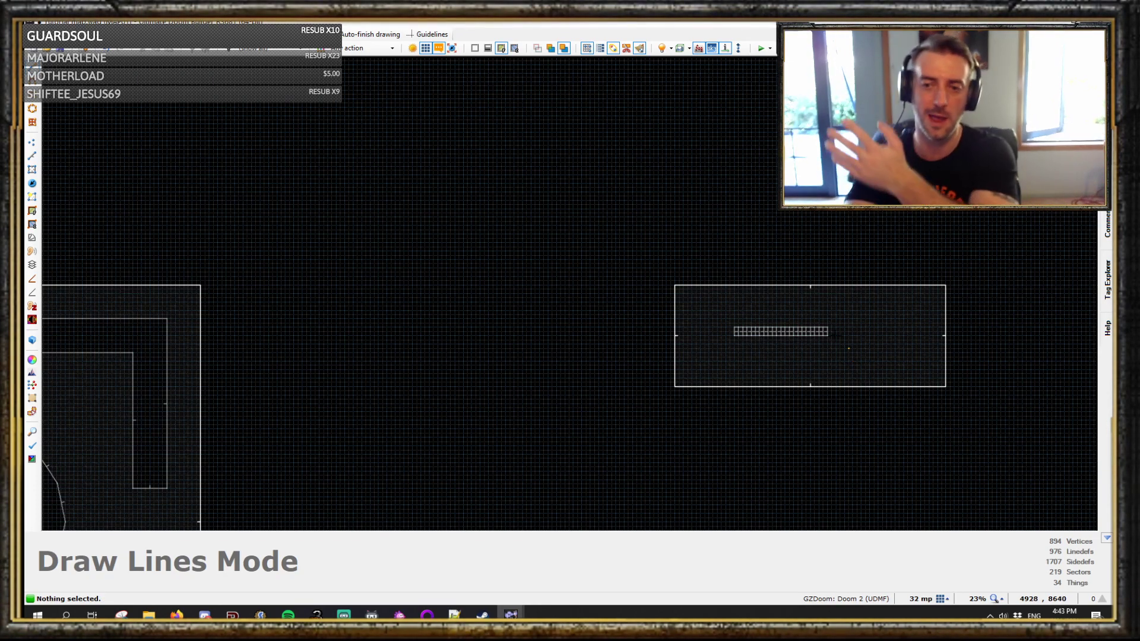
scroll(781, 336, "up", 4)
key("s")
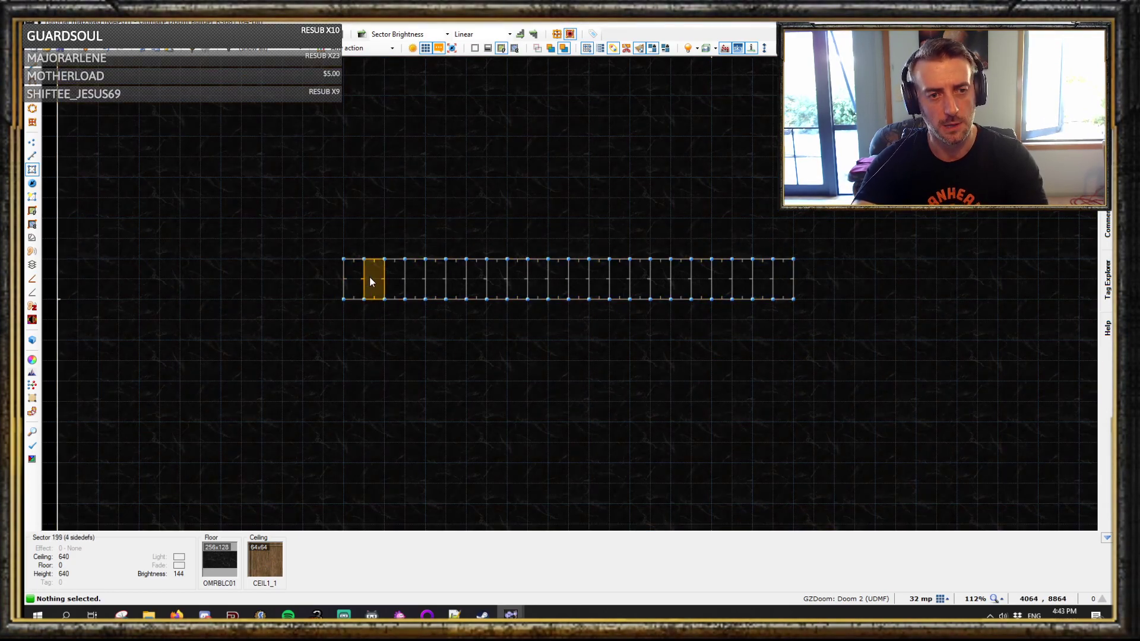
- Try selecting the first seven strip sectors individually from west to east, and clear the selection
middle_click_drag(357, 269, 315, 271)
scroll(343, 291, "up", 1)
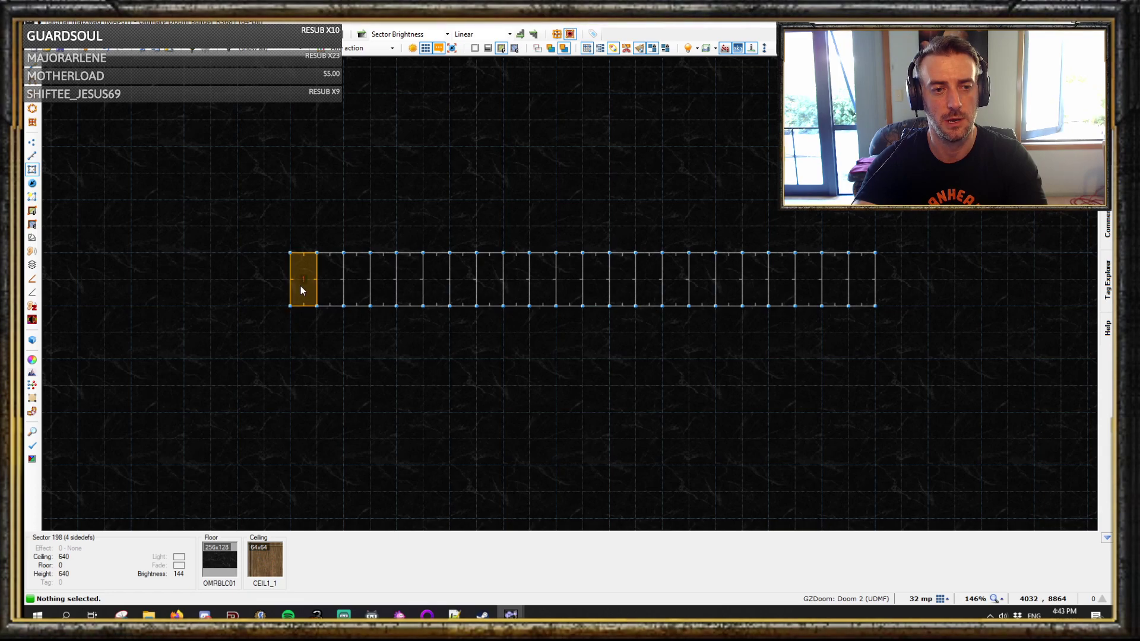
left_click(301, 285)
left_click(328, 291)
left_click(384, 289)
left_click(411, 290)
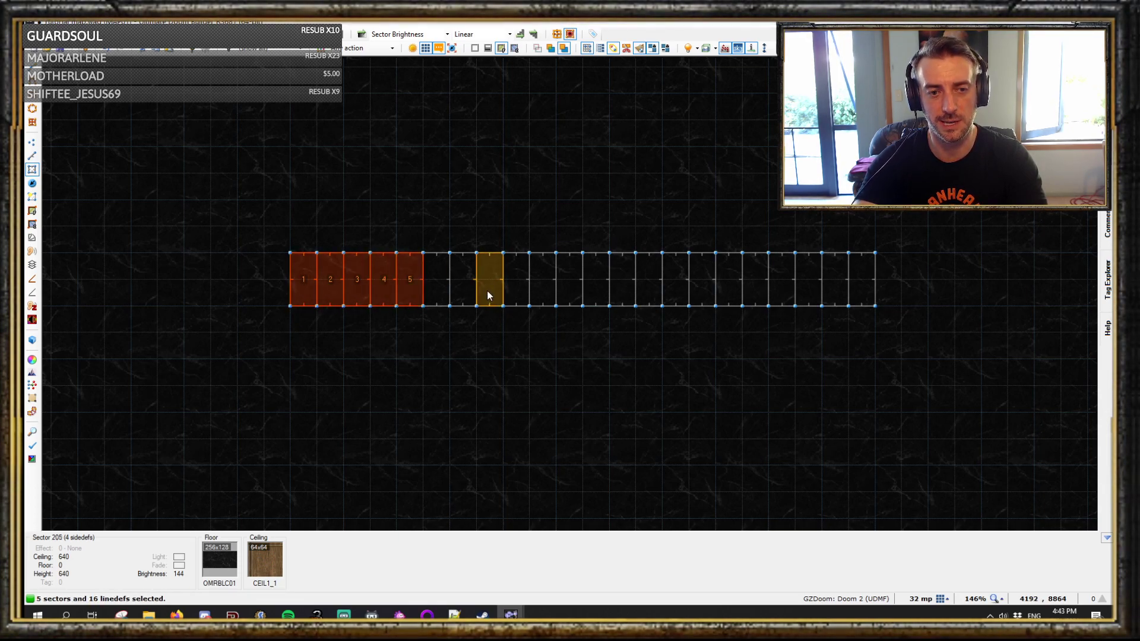
left_click(432, 285)
left_click(460, 285)
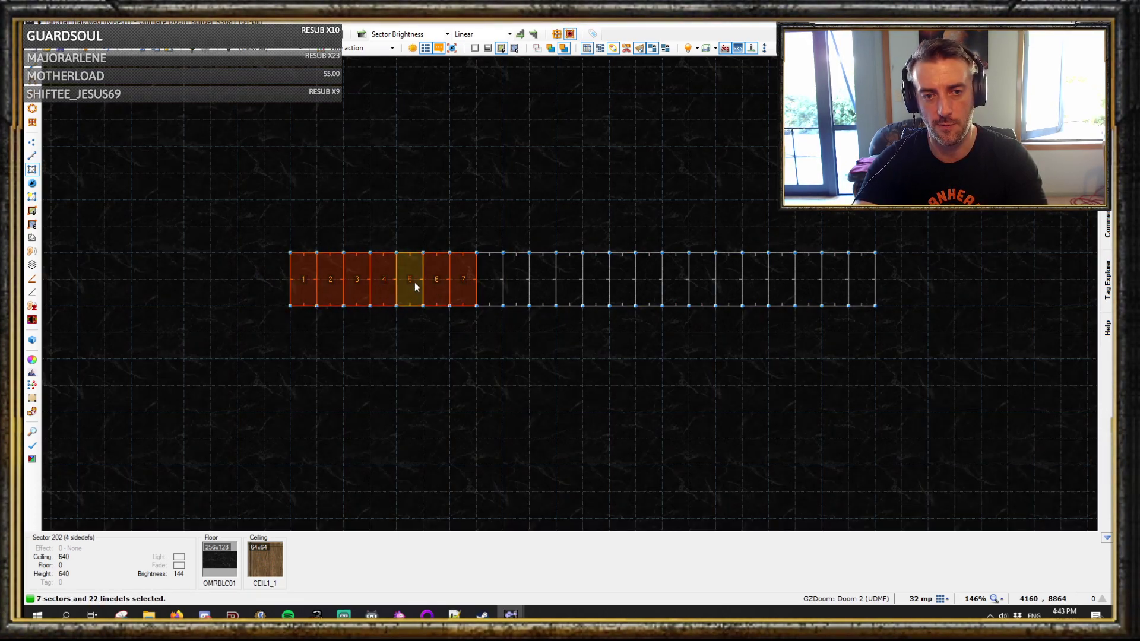
key("c")
- Try selecting all 22 strips with a selection box and by sweeping across them, clearing the selection each time
left_click_drag(223, 194, 988, 335)
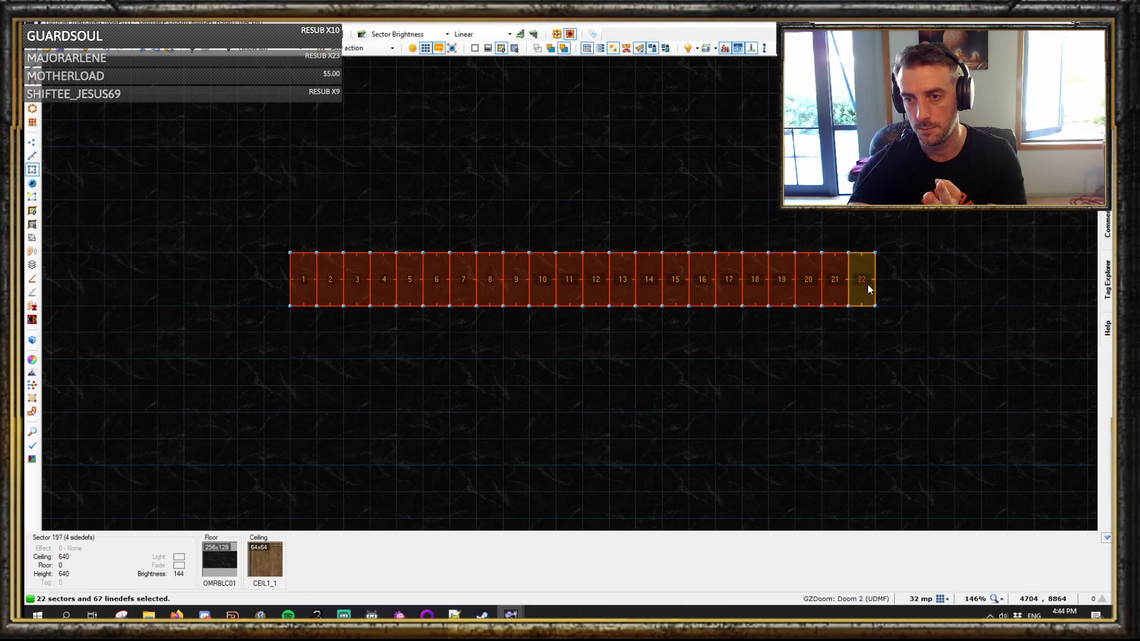
key("c")
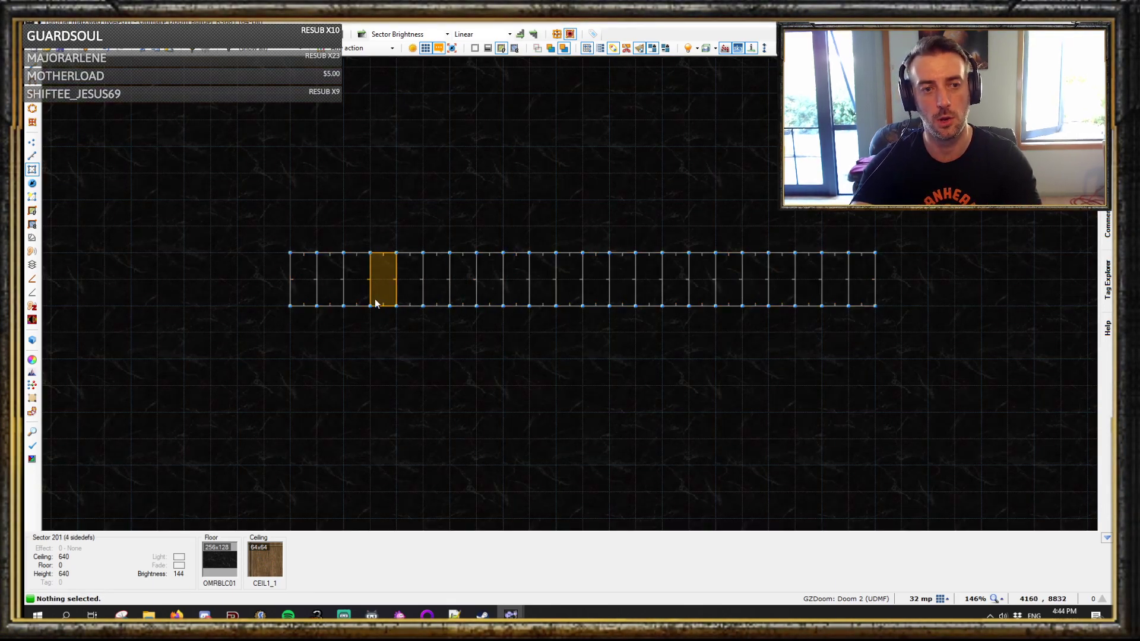
middle_click_drag(315, 297, 368, 286)
key("c")
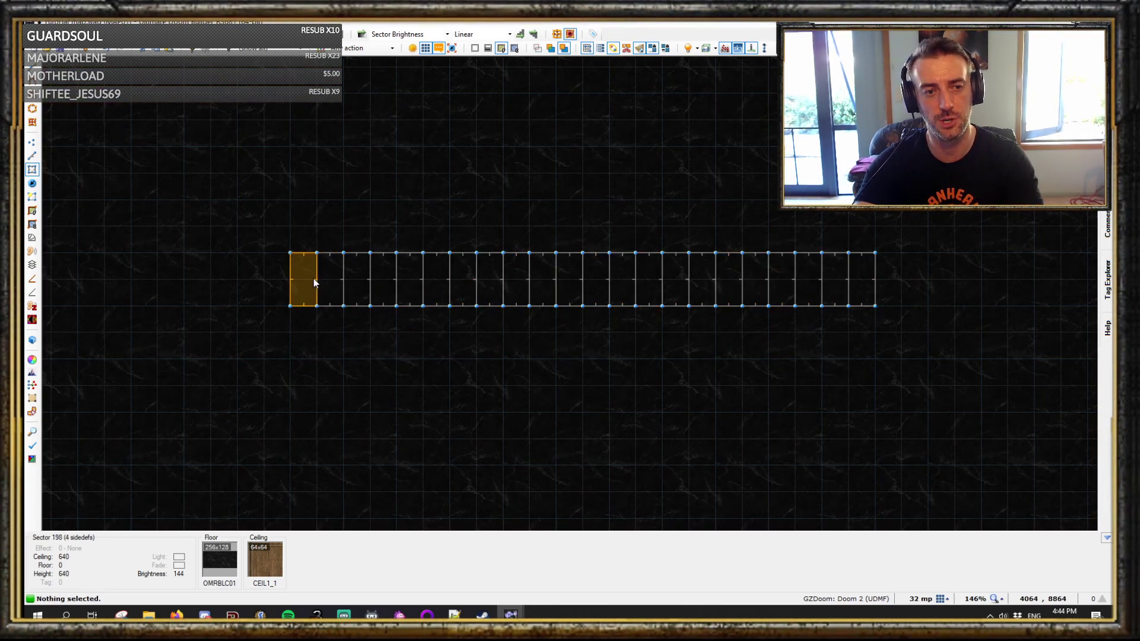
middle_click_drag(347, 279, 646, 279)
middle_click_drag(789, 283, 851, 286)
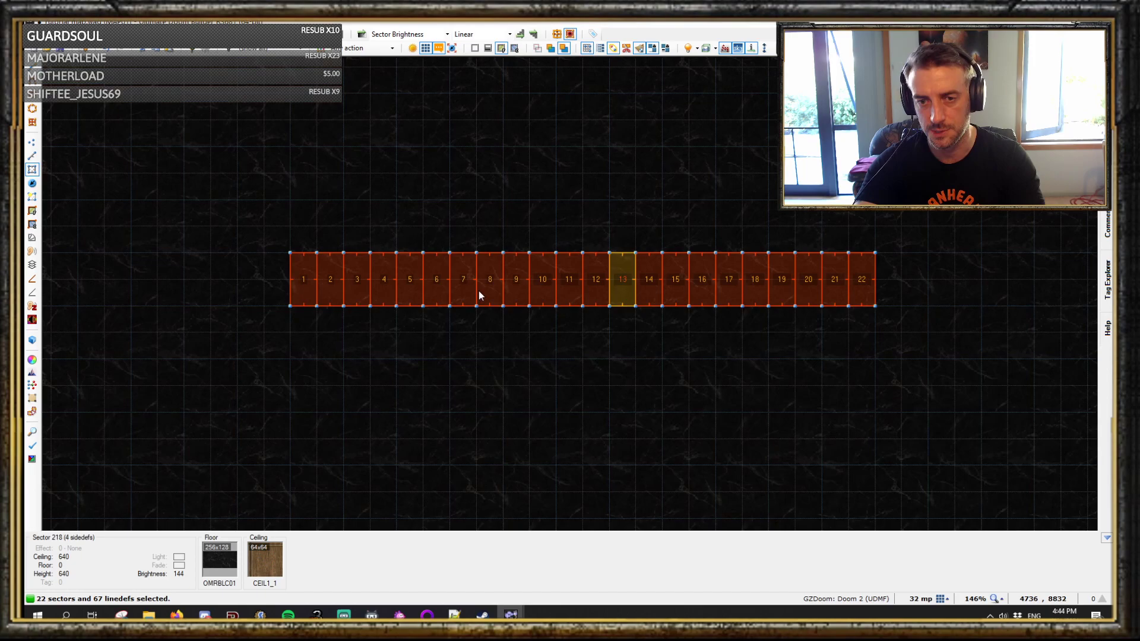
key("c")
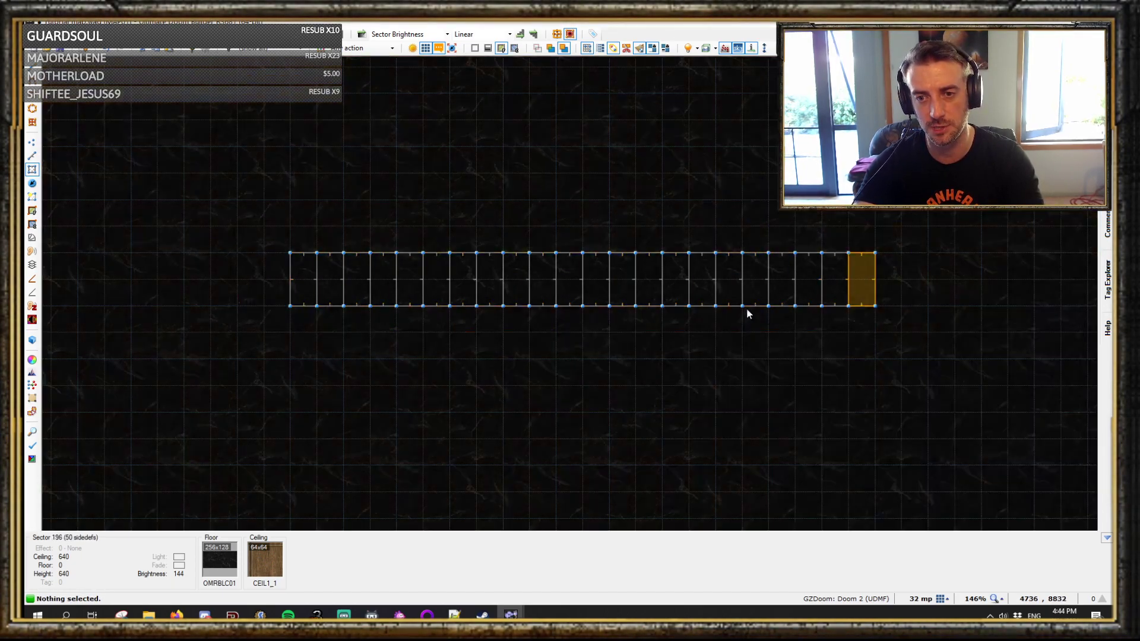
- Select all 22 strip sectors in west-to-east order and give them the unused tag 48 in their properties
left_click_drag(227, 205, 974, 383)
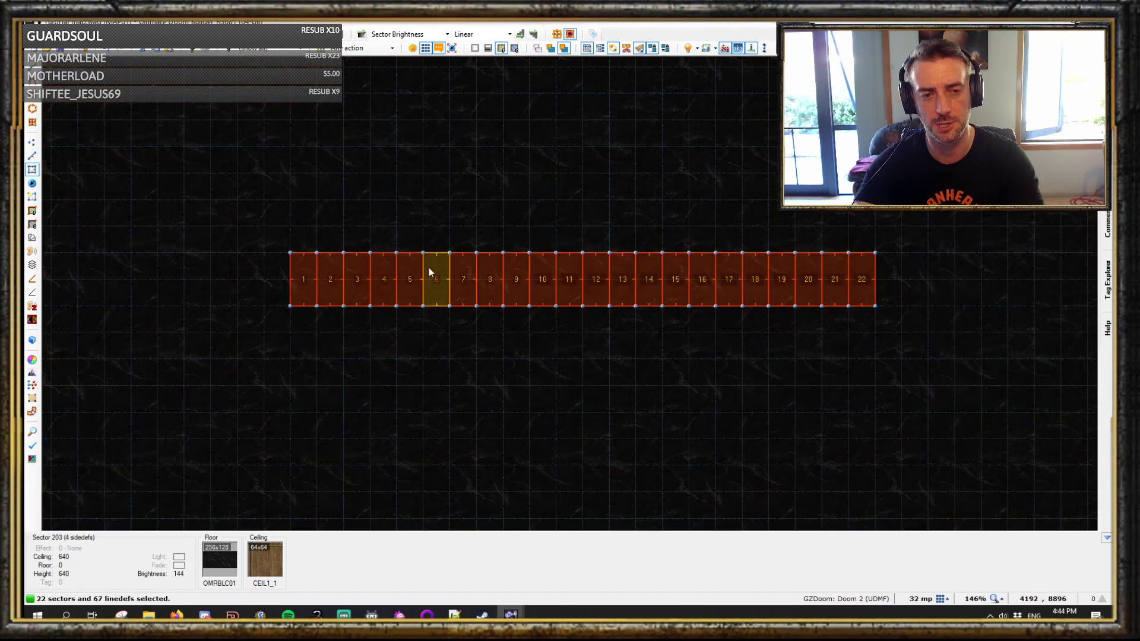
right_click(361, 276)
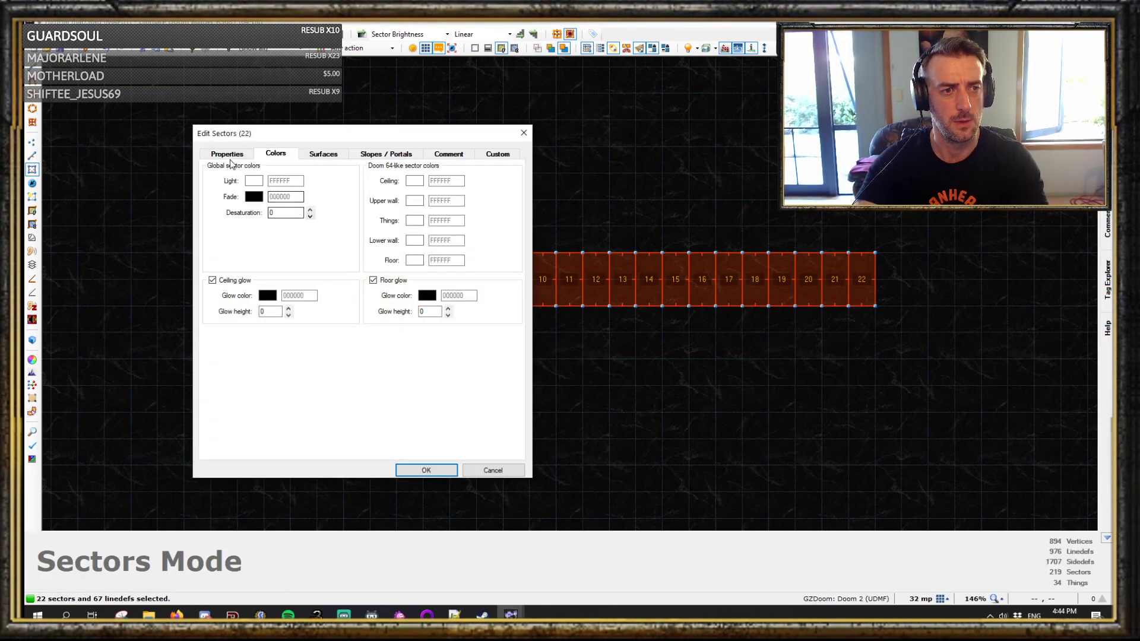
left_click(231, 156)
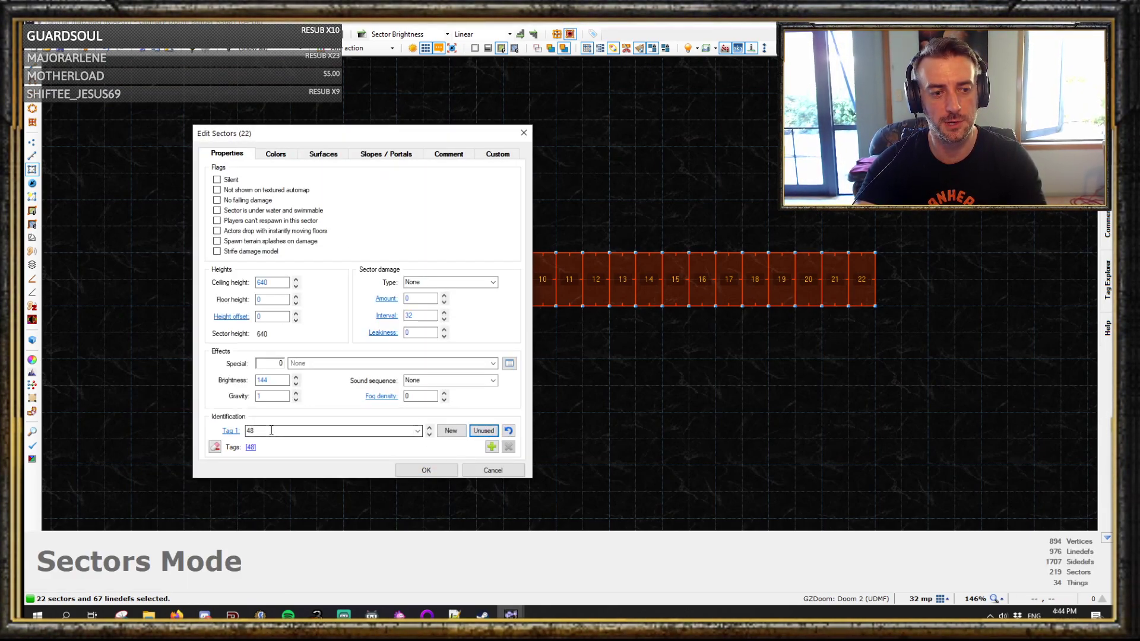
left_click(414, 432)
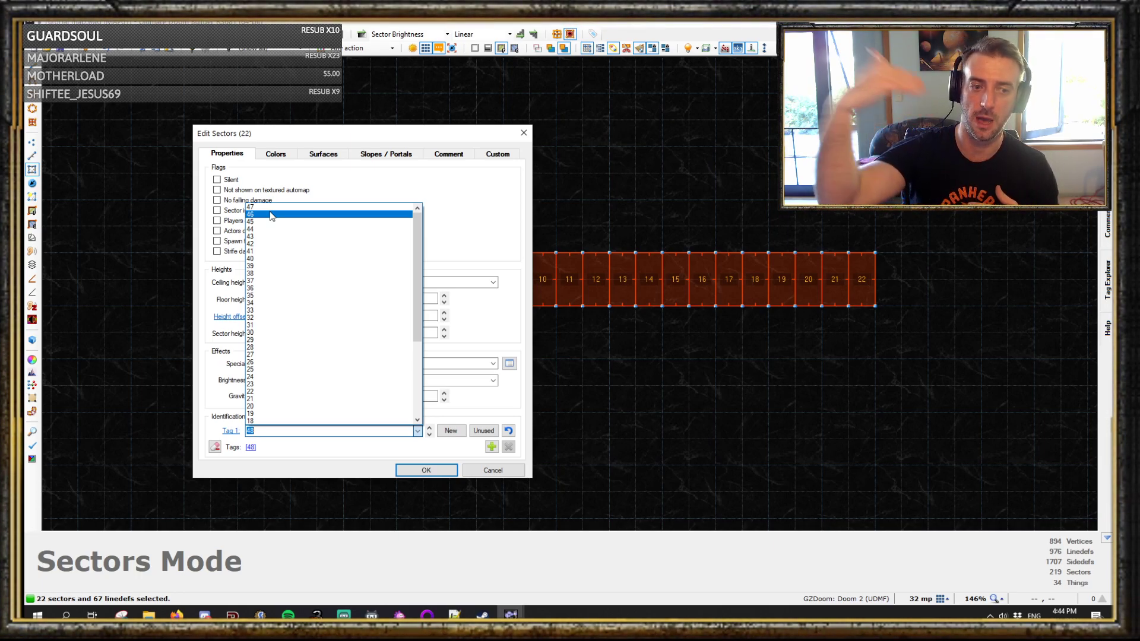
left_click(440, 402)
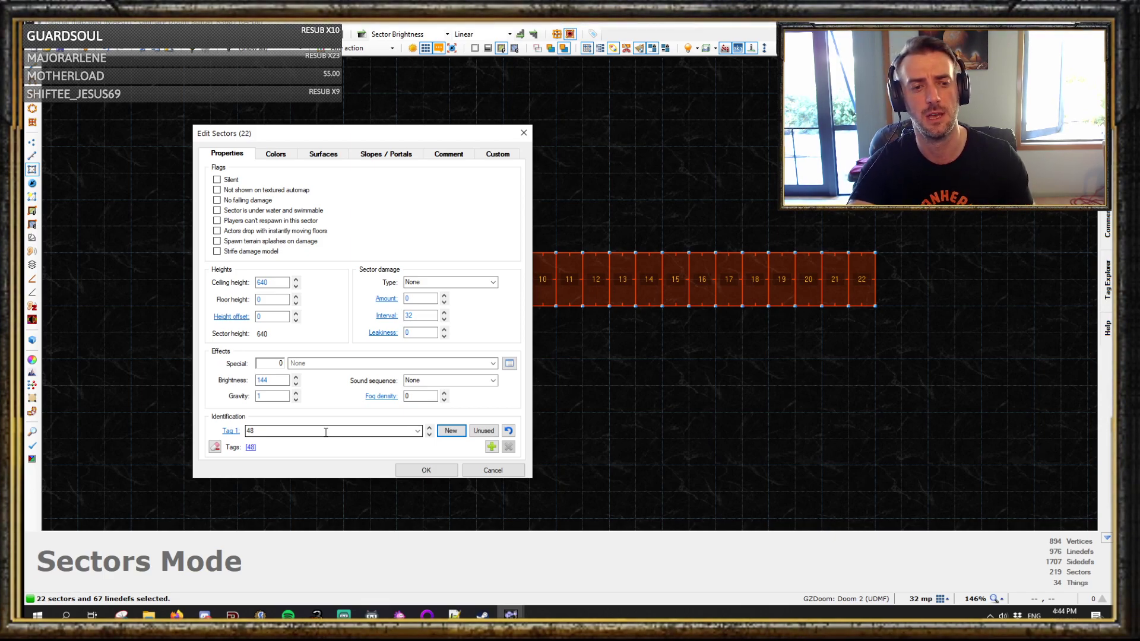
left_click(472, 431)
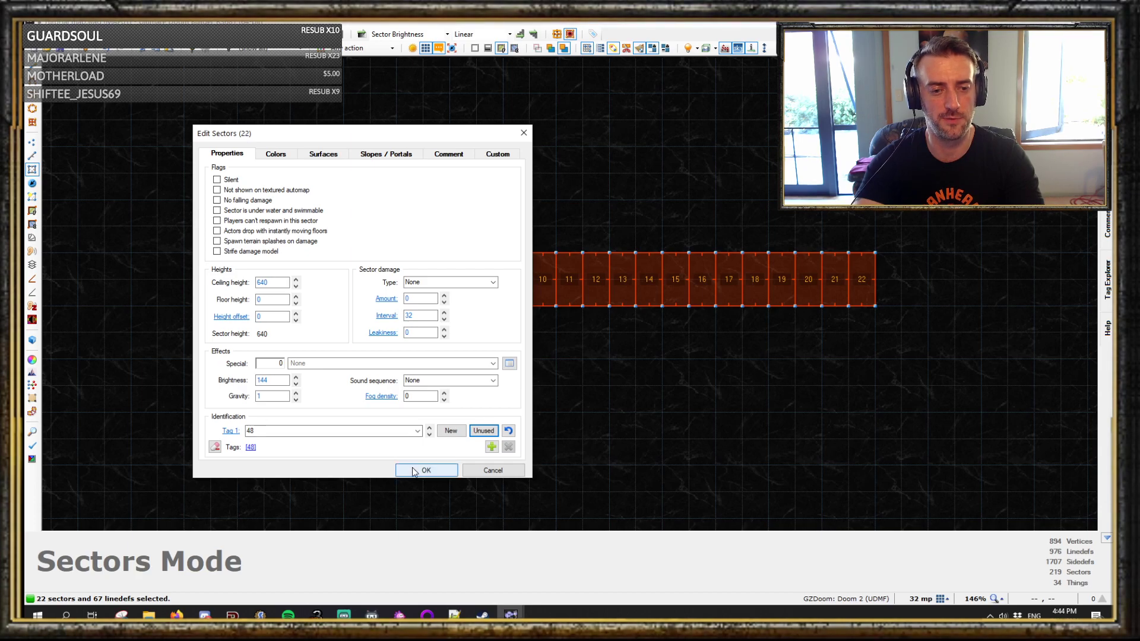
- Turn the tag value into the incremental expression >=48 and apply it to the 22 selected sectors
left_click(309, 430)
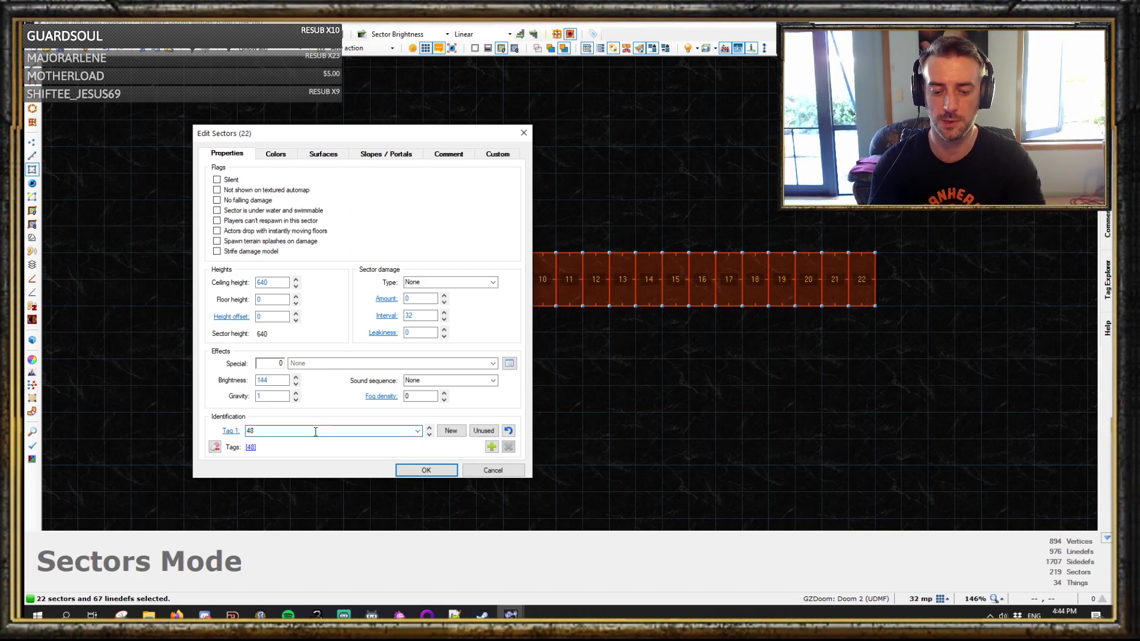
type(">")
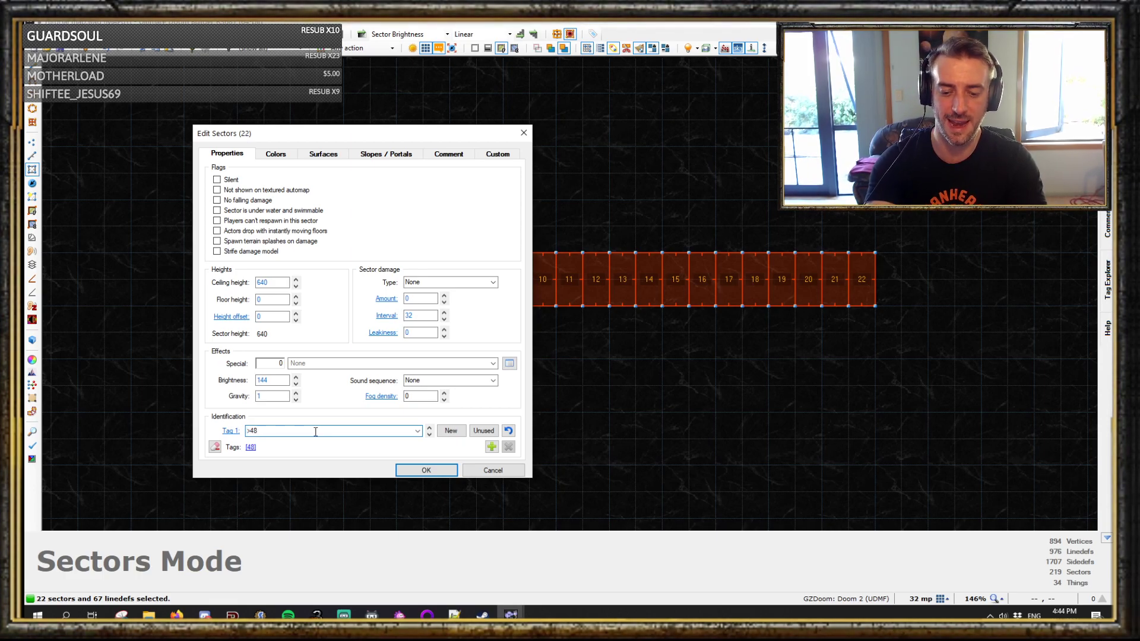
type("+")
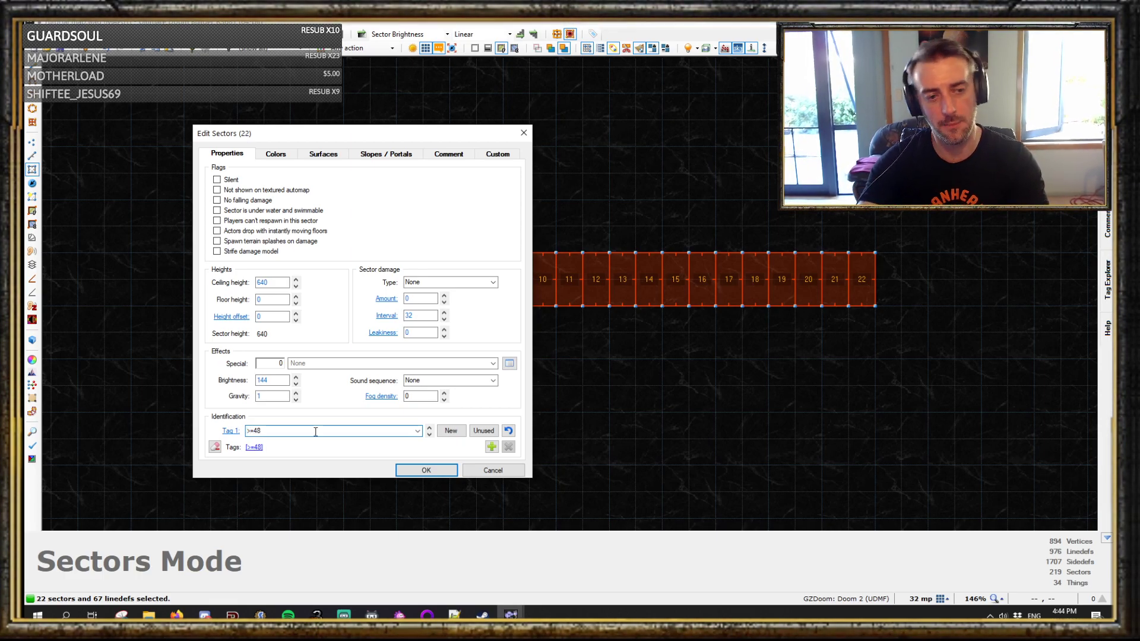
mouse_move(228, 434)
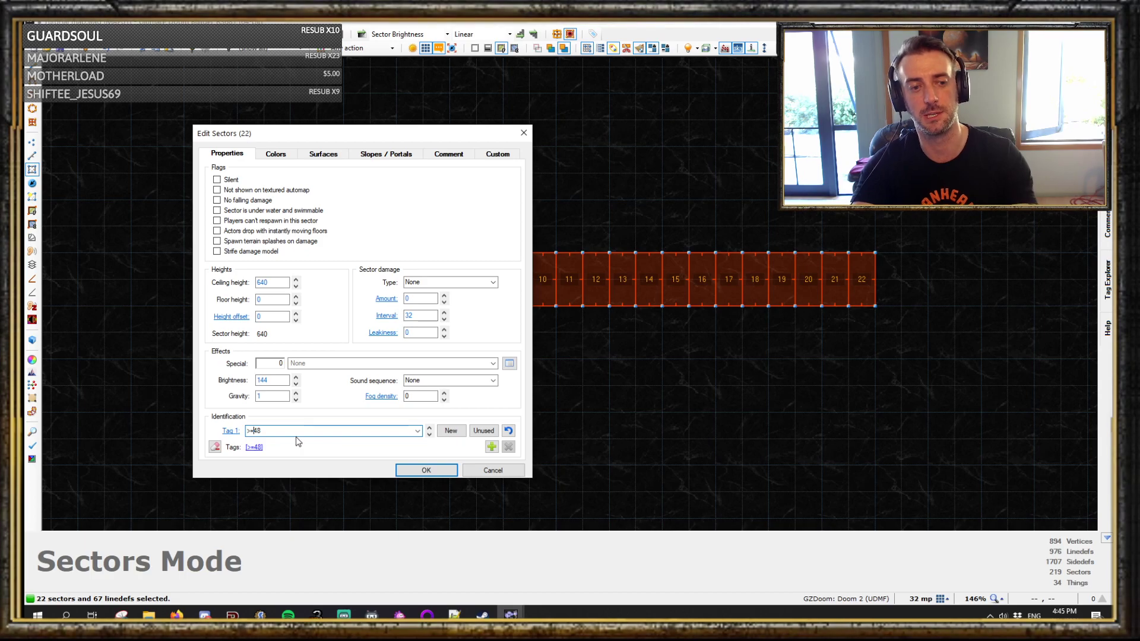
left_click(426, 470)
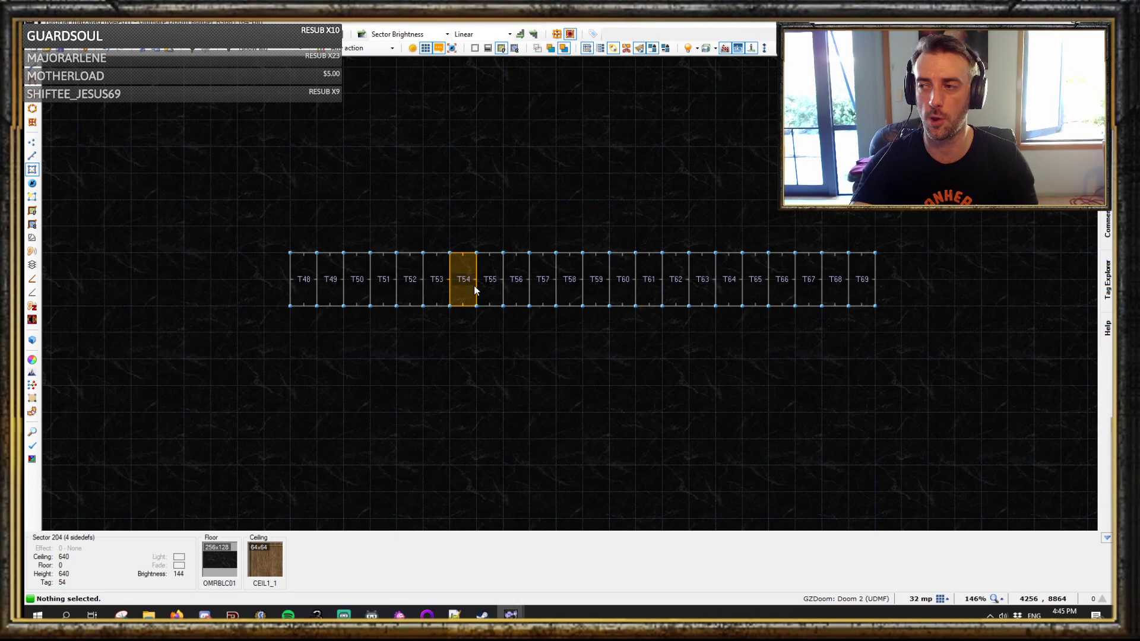
scroll(474, 287, "down", 7)
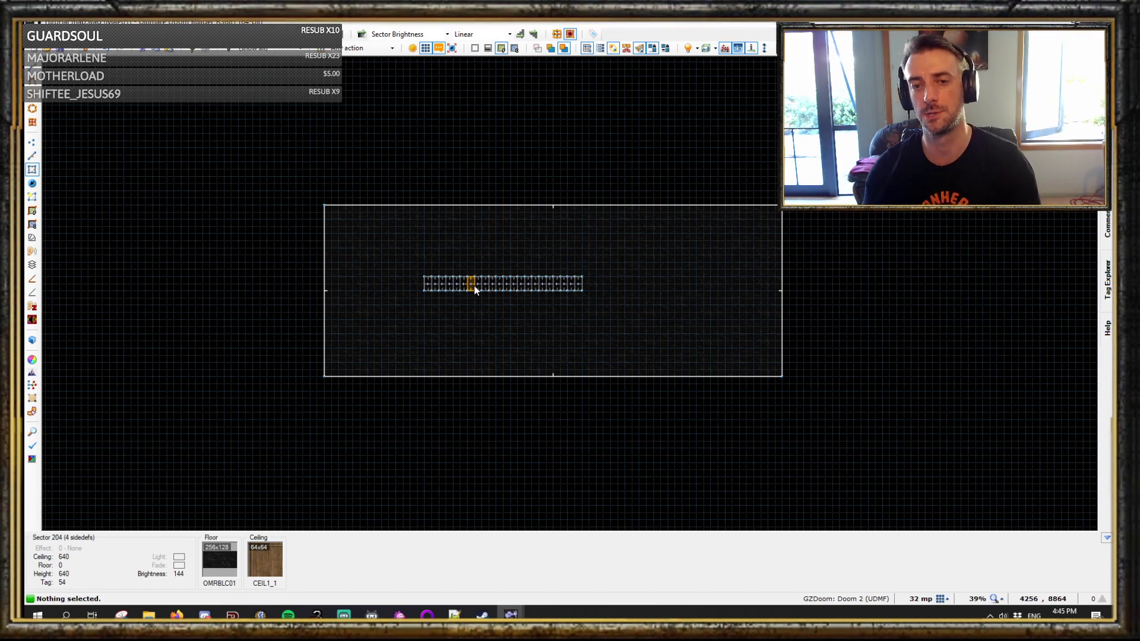
scroll(474, 286, "up", 7)
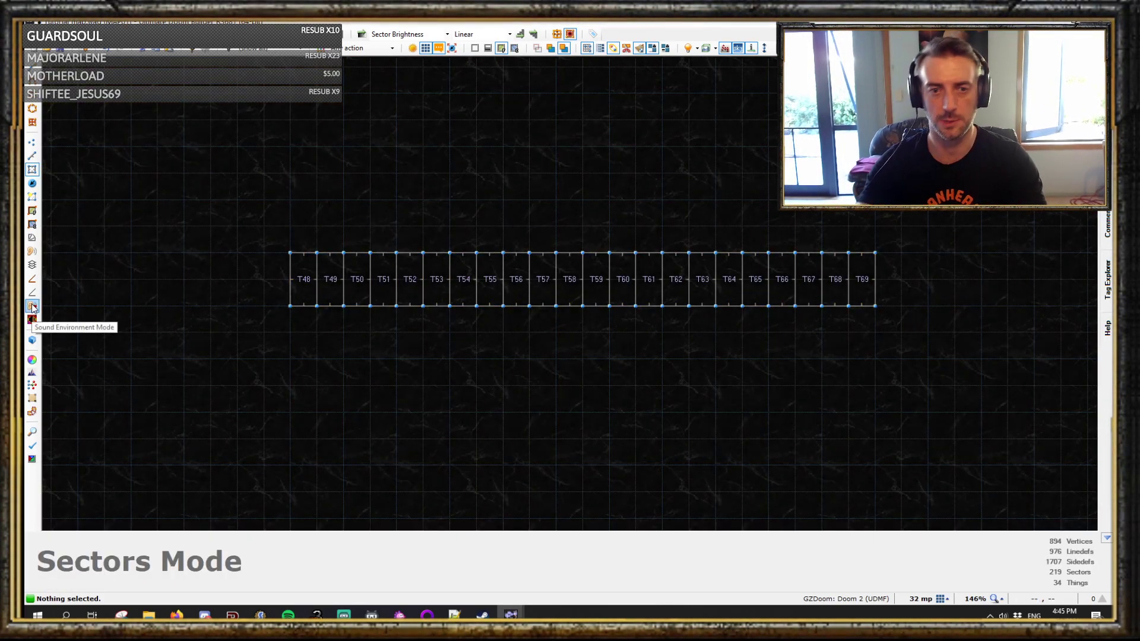
scroll(481, 269, "down", 4)
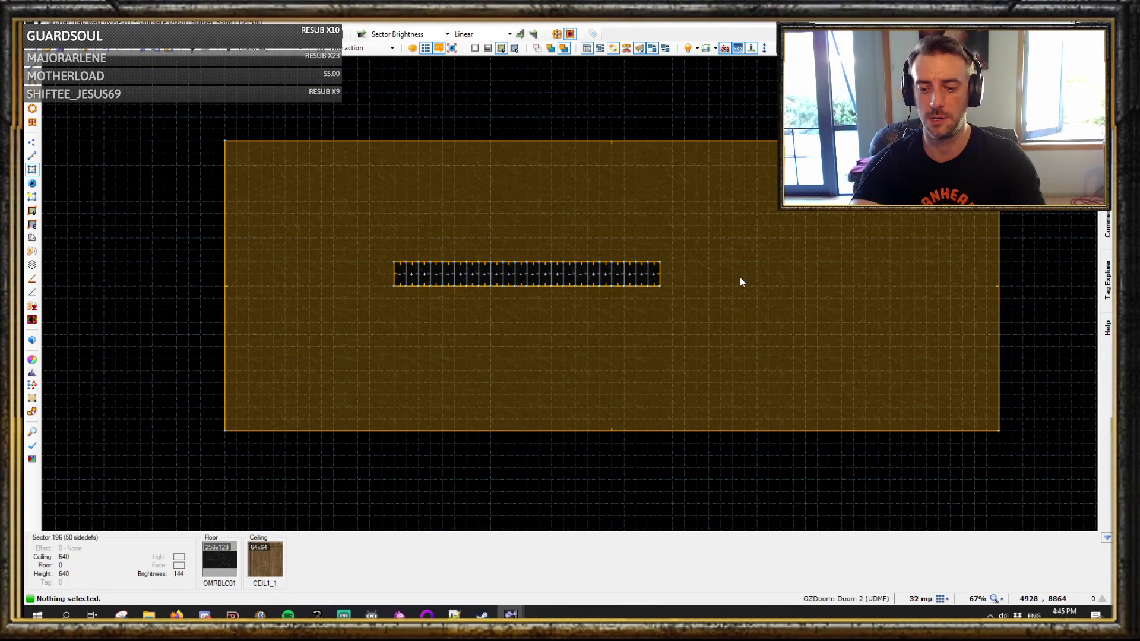
- Open the map's script editor and insert an empty OPEN script block above script 1
key("F10")
left_click_drag(592, 165, 915, 146)
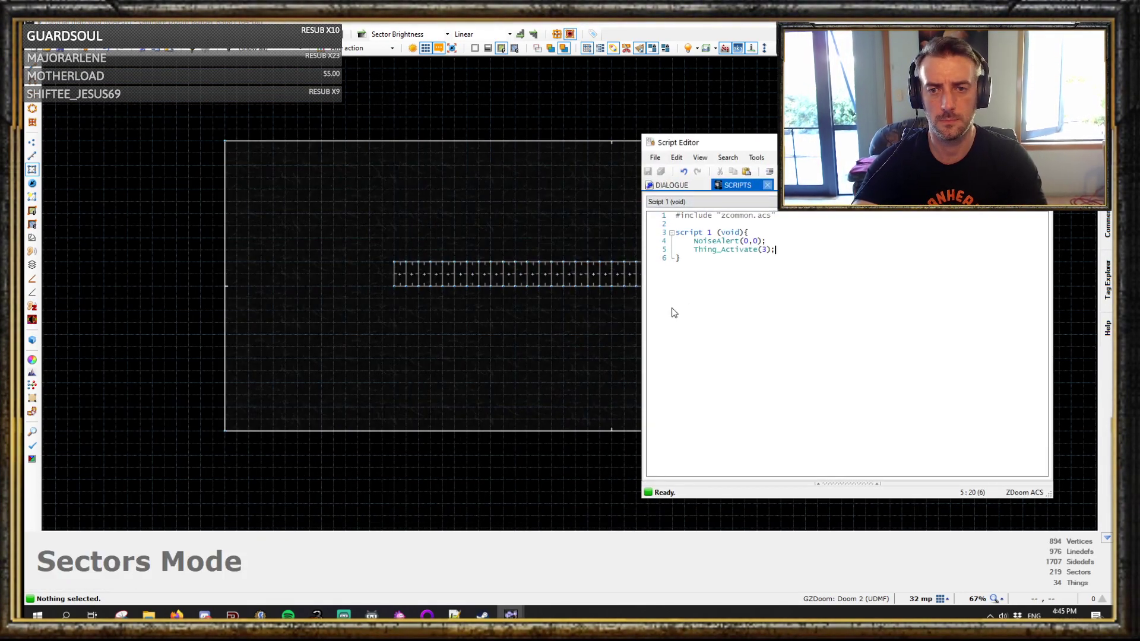
left_click(677, 306)
key("Return")
key("Return")
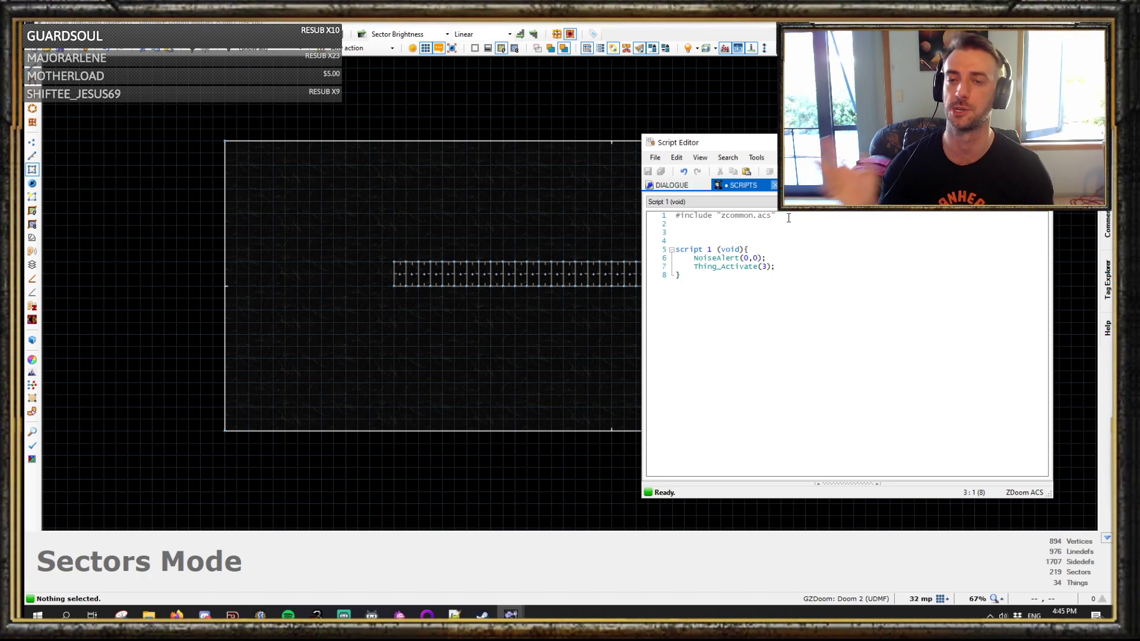
type("scrip")
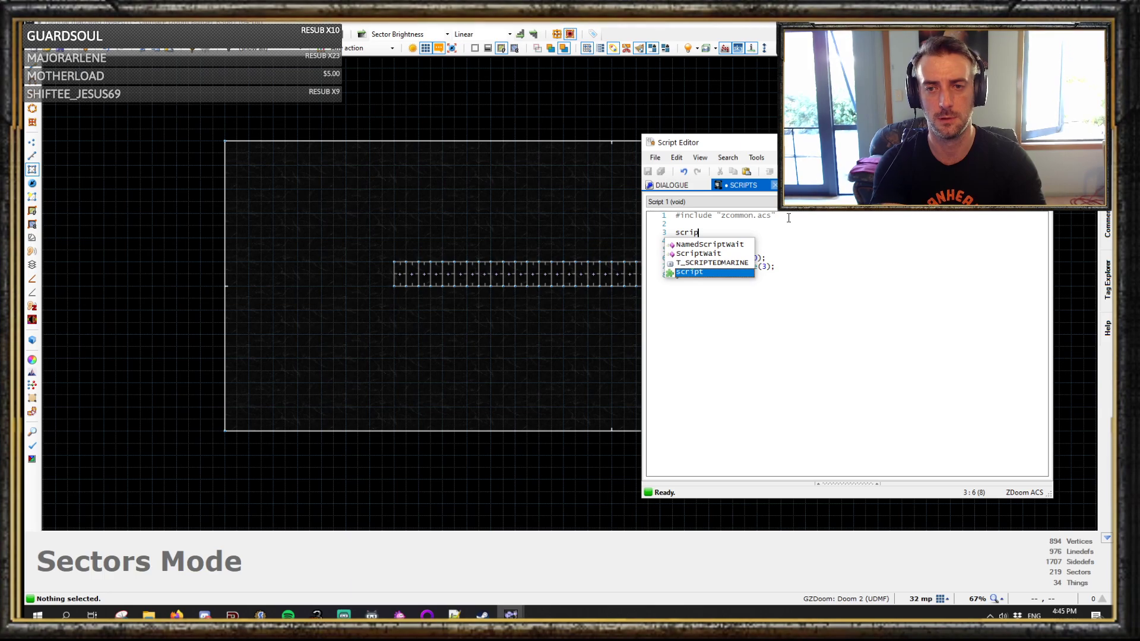
key("Return")
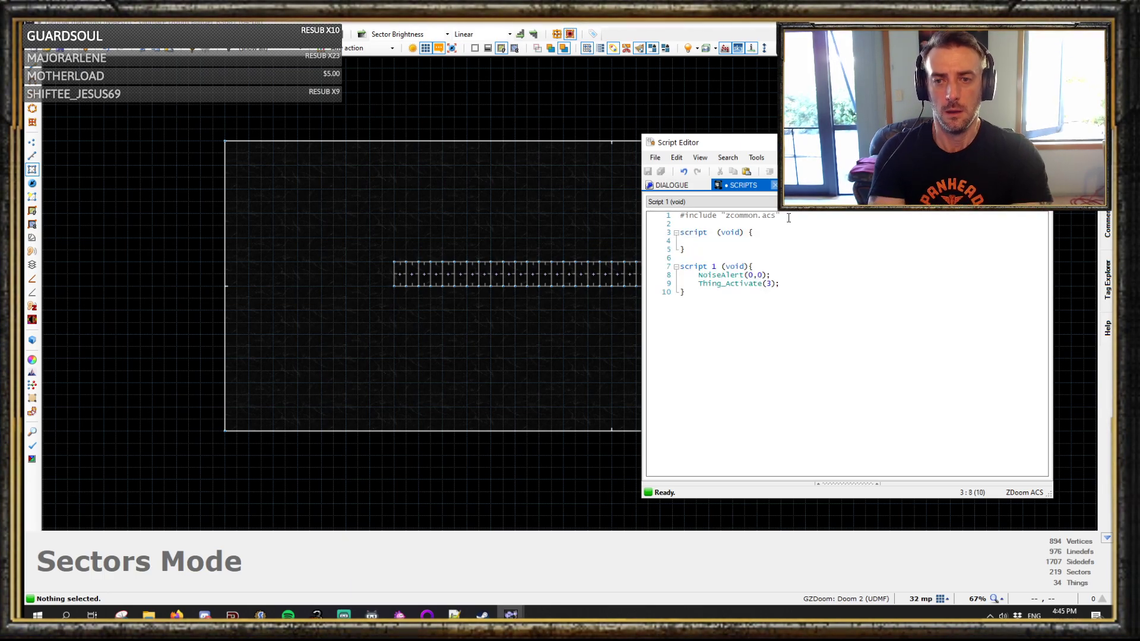
type("OPEN")
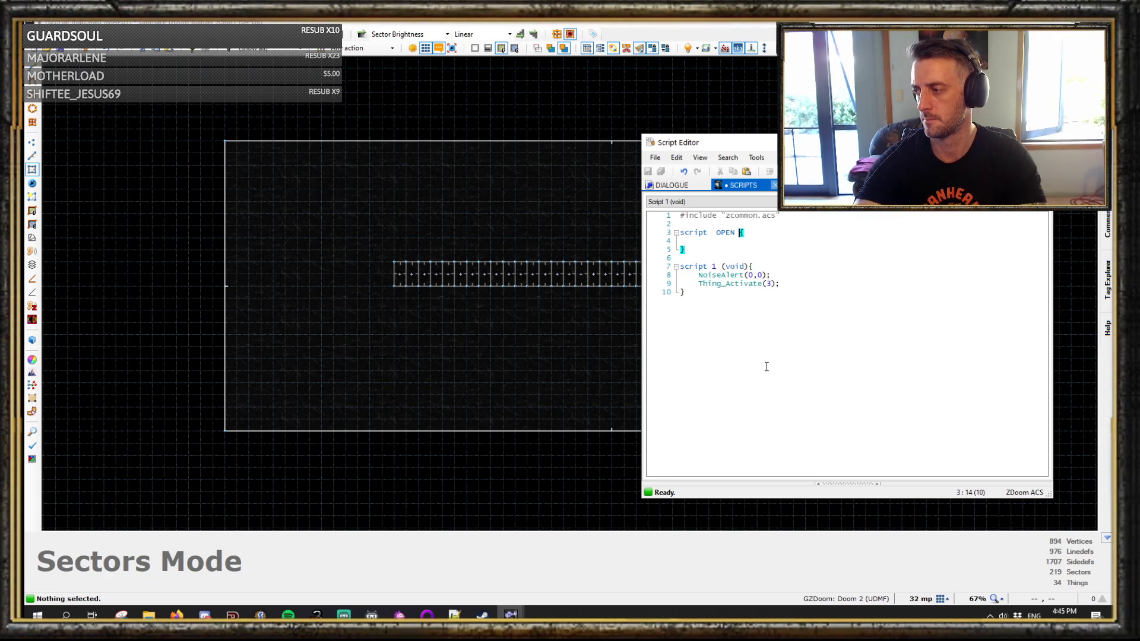
- Declare the integer variable light1 in the OPEN script and assign it 48, the tag of the westernmost strip
key("Down")
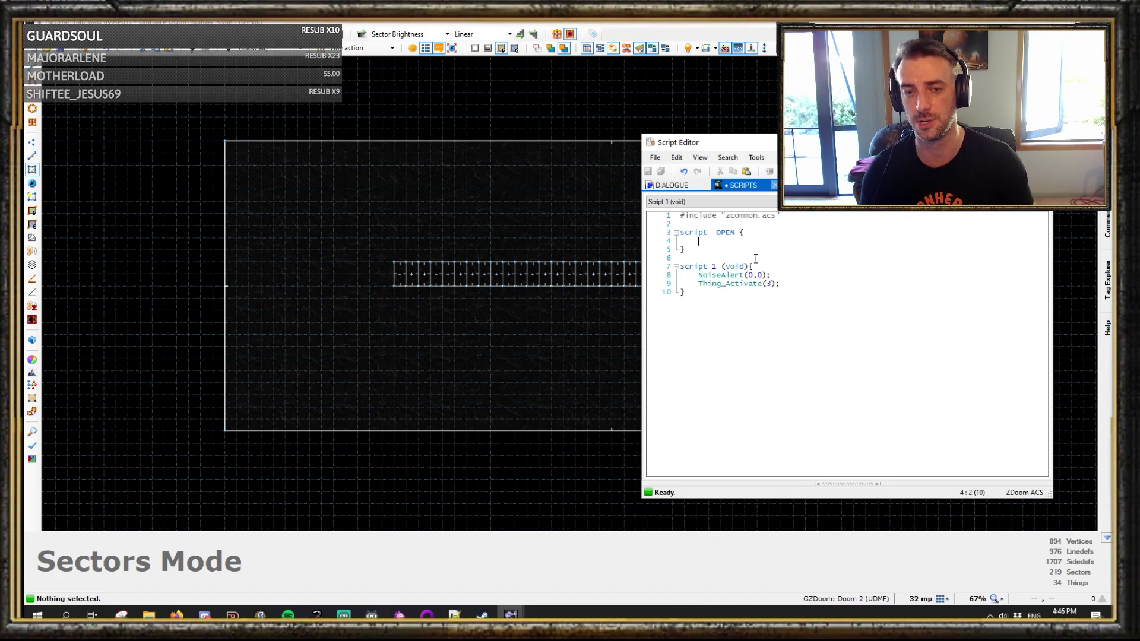
type("int ")
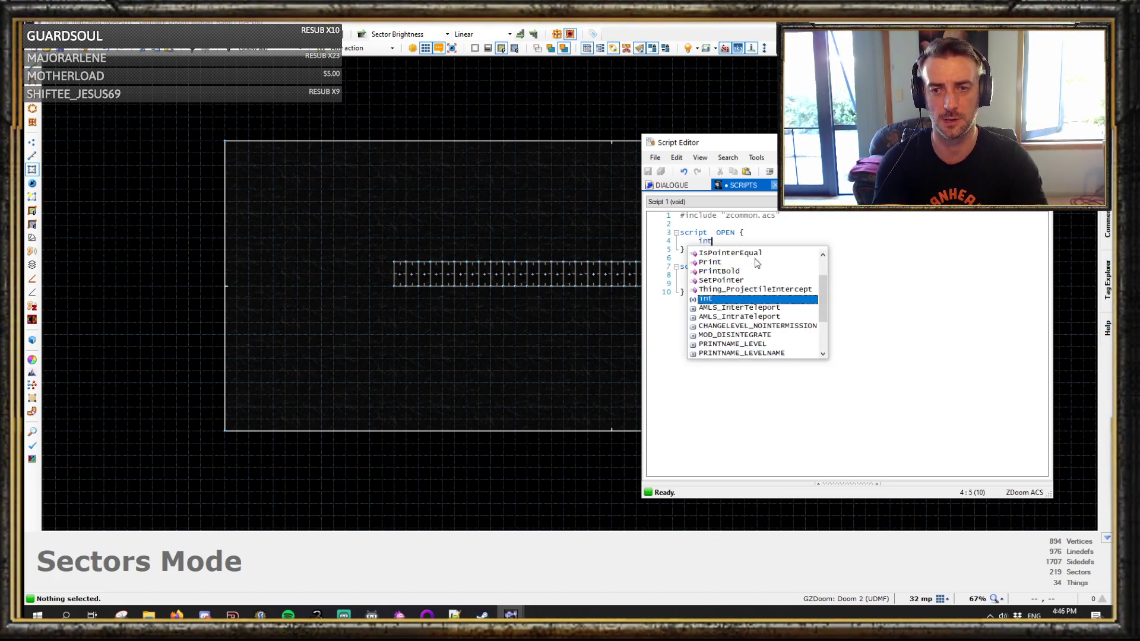
type("light1;")
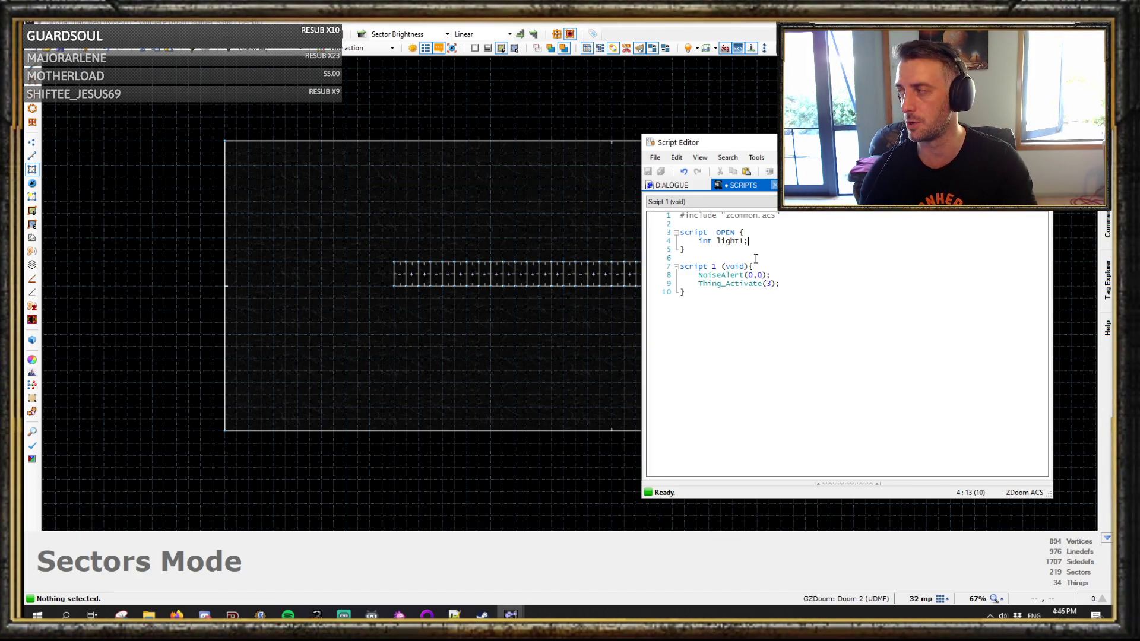
key("Return")
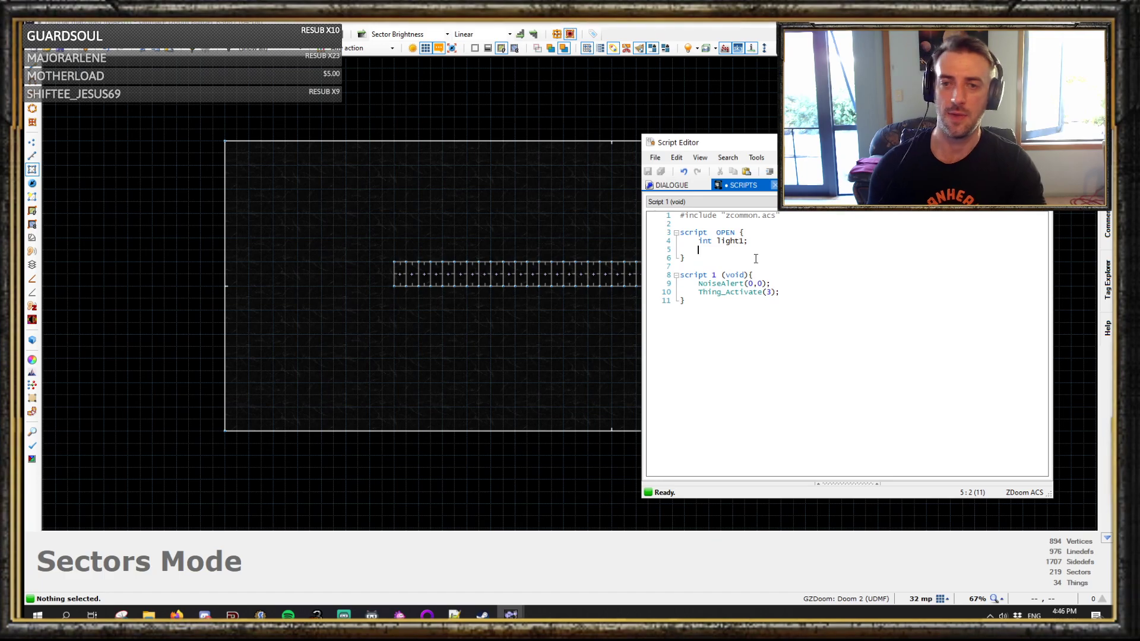
type("light")
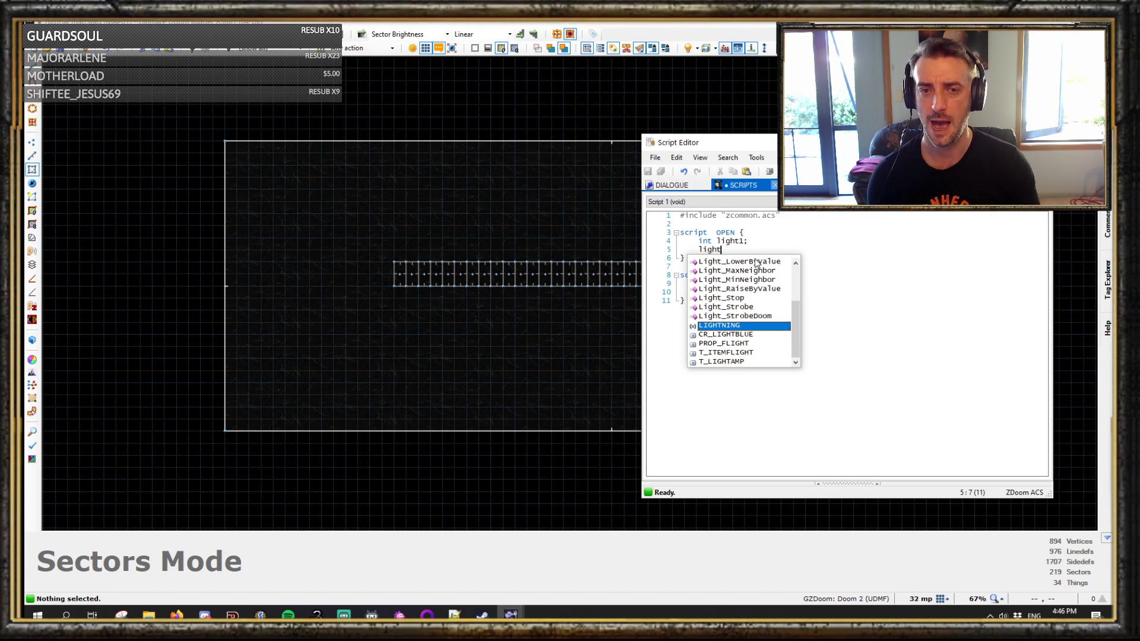
scroll(362, 301, "up", 2)
scroll(361, 298, "up", 4)
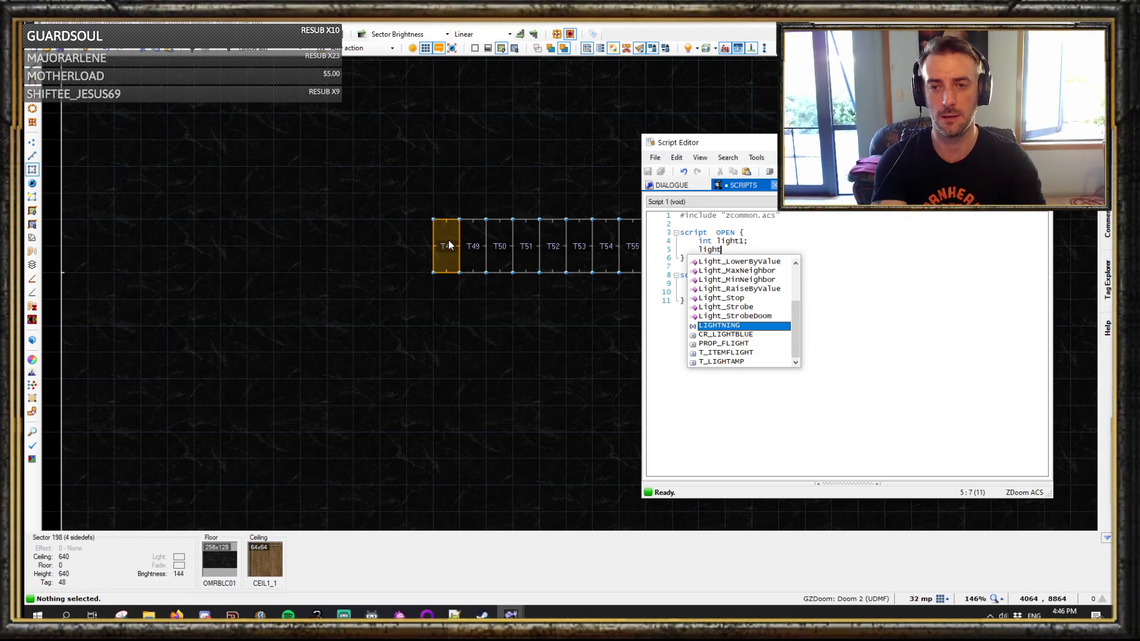
type("1 = 48;")
key("Return")
key("Return")
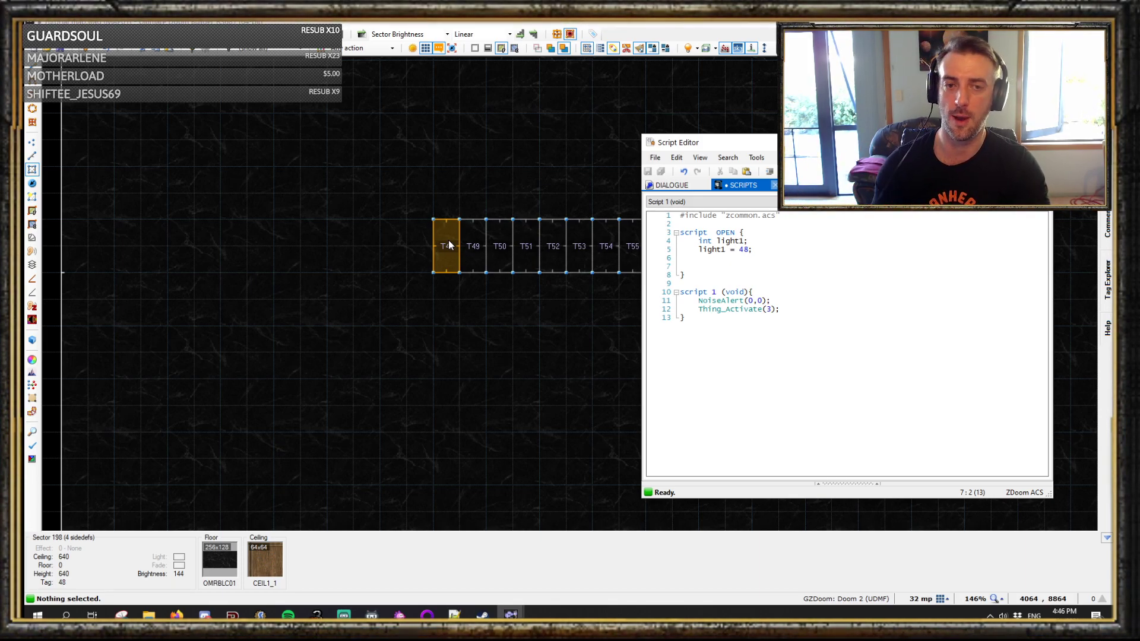
- Add a while loop to the OPEN script that runs as long as light1<=69, with an empty body
type("whi")
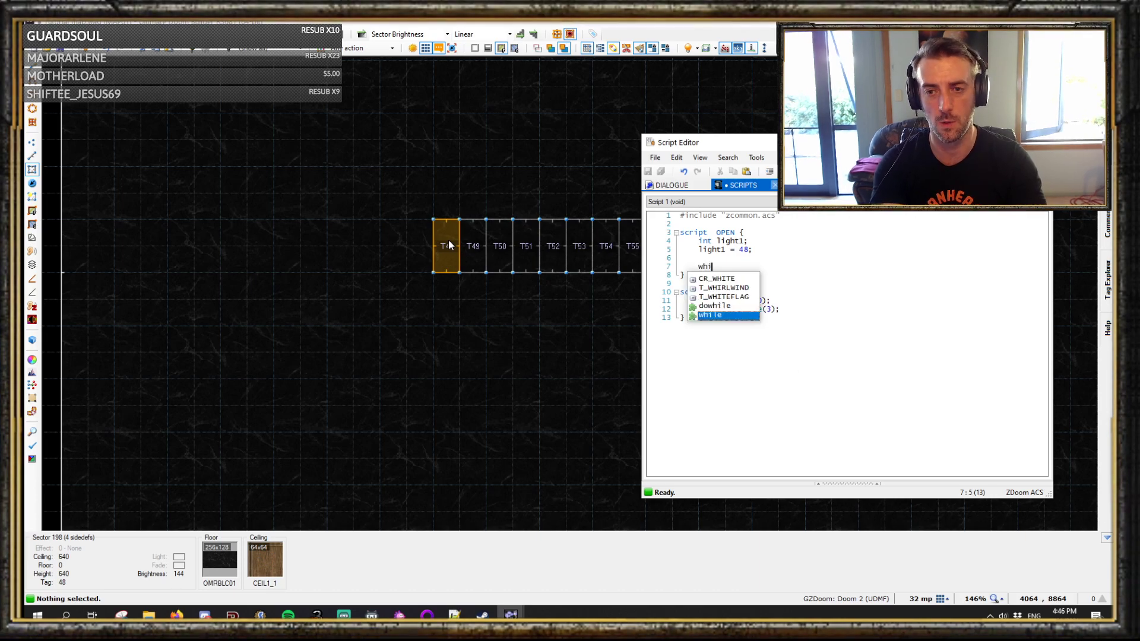
type("le(")
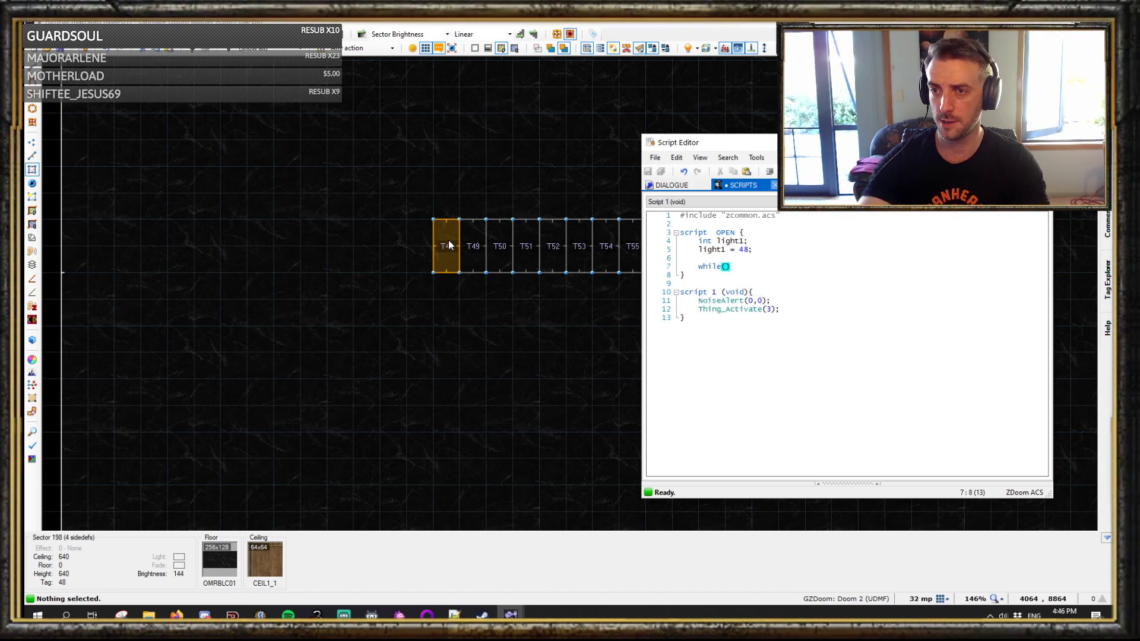
left_click_drag(701, 143, 268, 151)
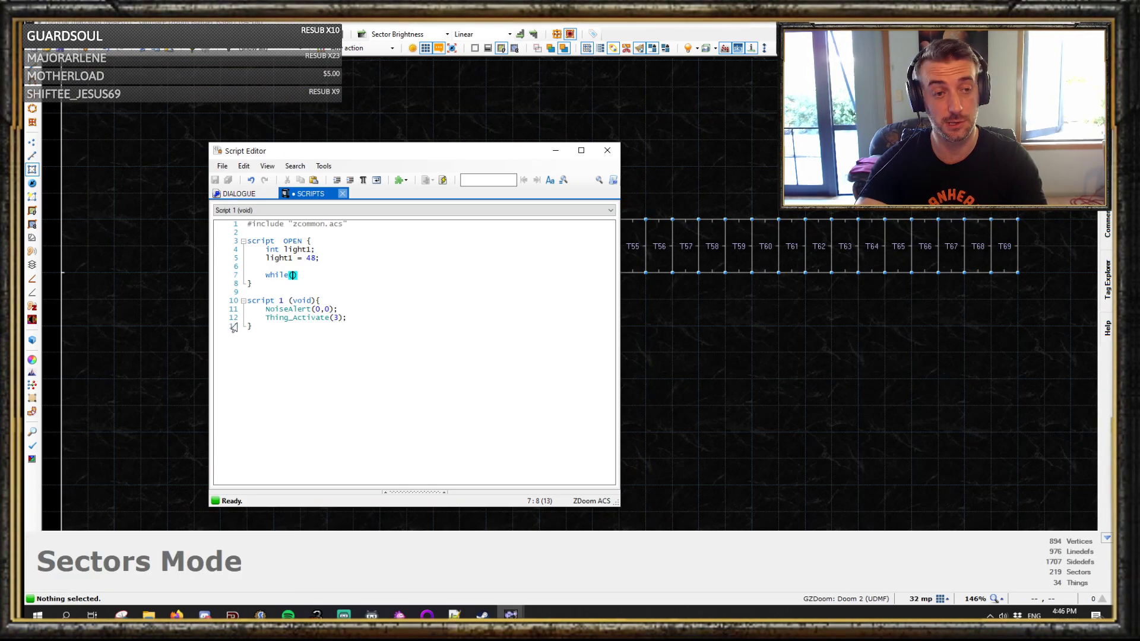
type("1ight1")
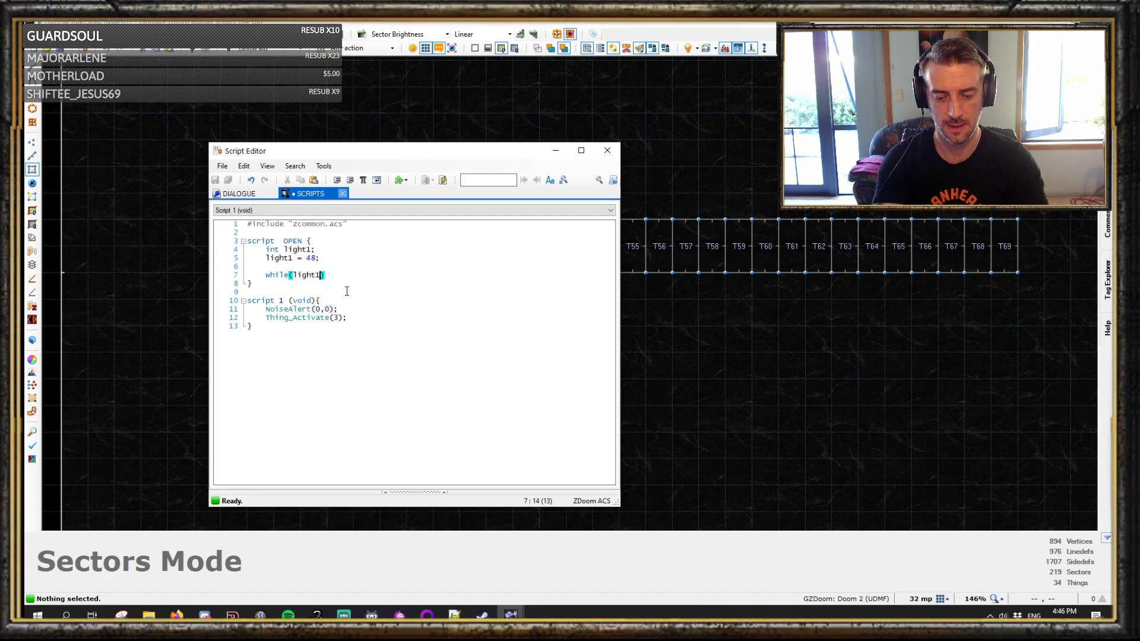
type("<")
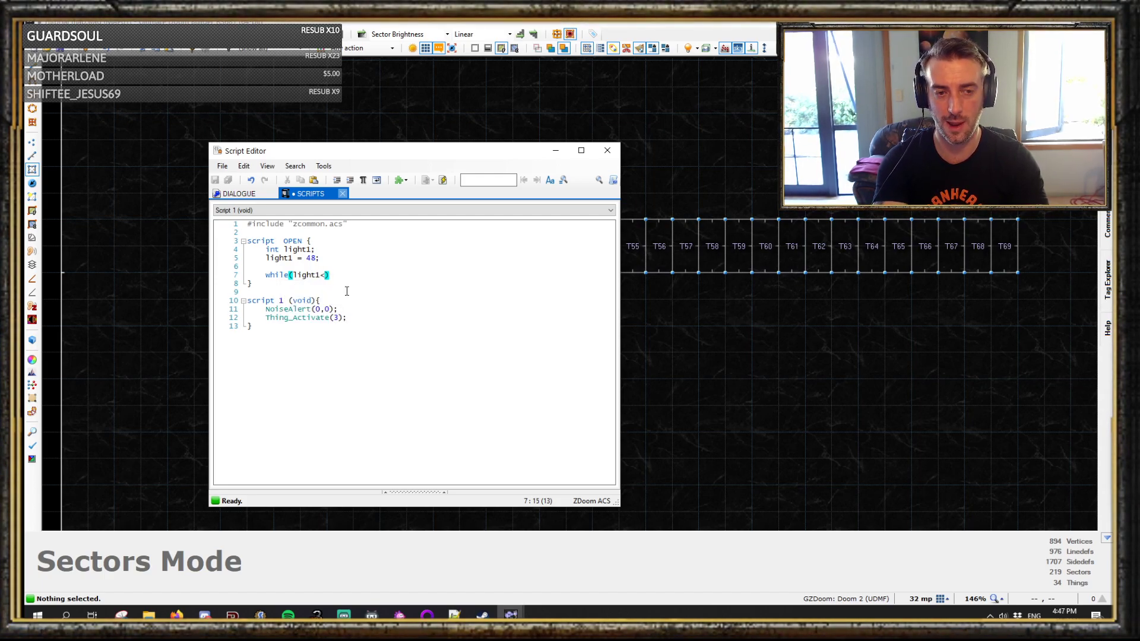
type("=69")
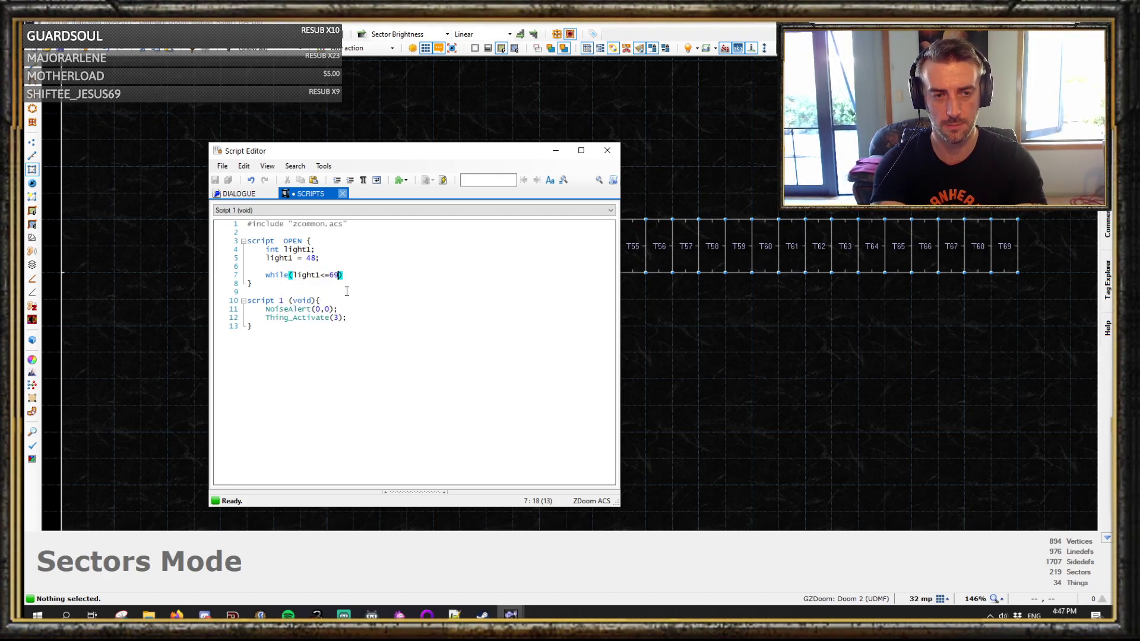
type("{")
key("Return")
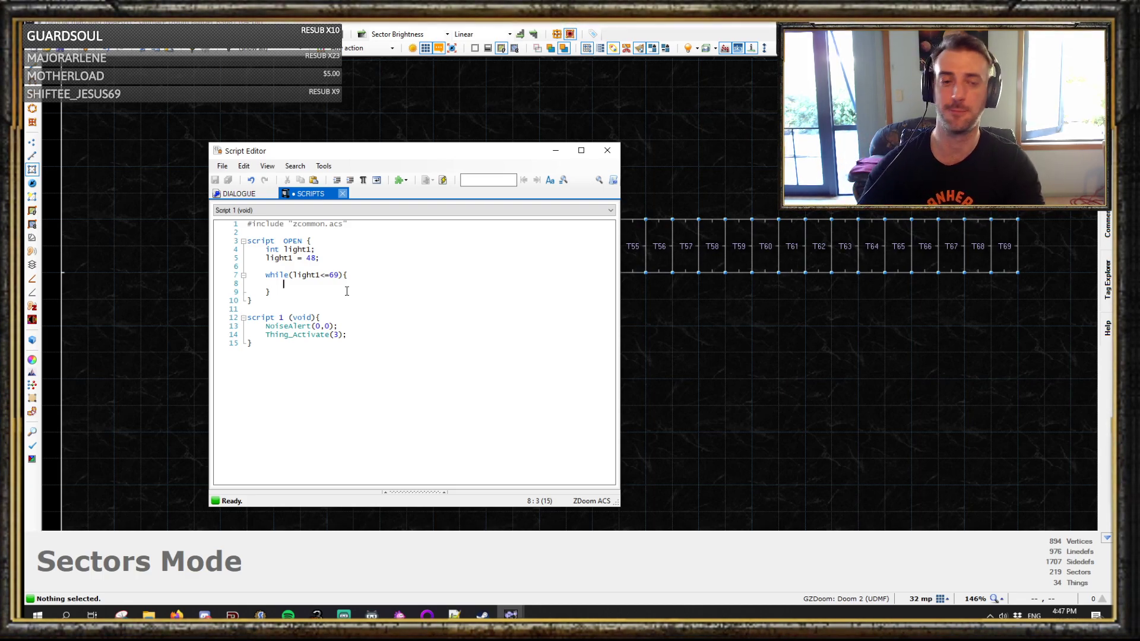
- Start a Light_Glow call inside the while loop with light1 as its tag argument
type("lig")
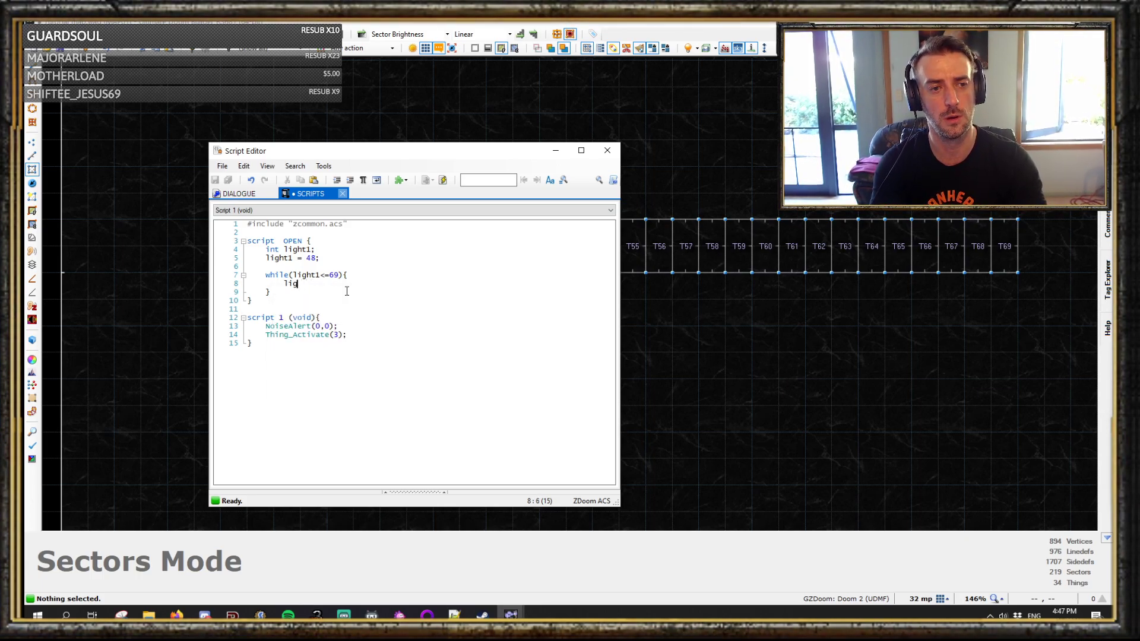
type("ht_Glow")
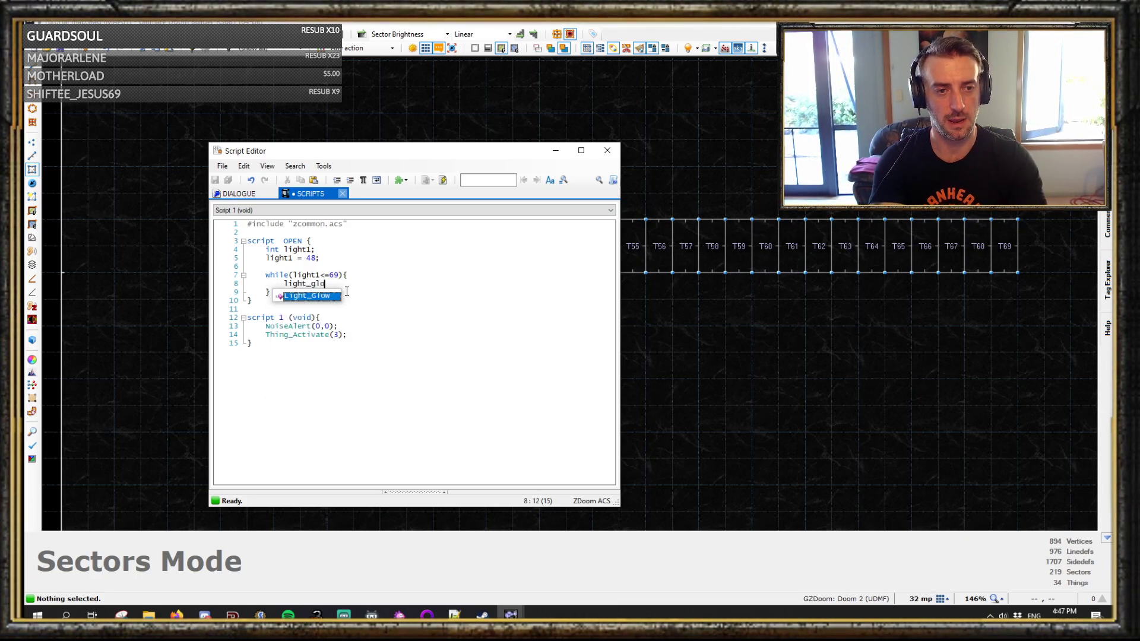
type("(")
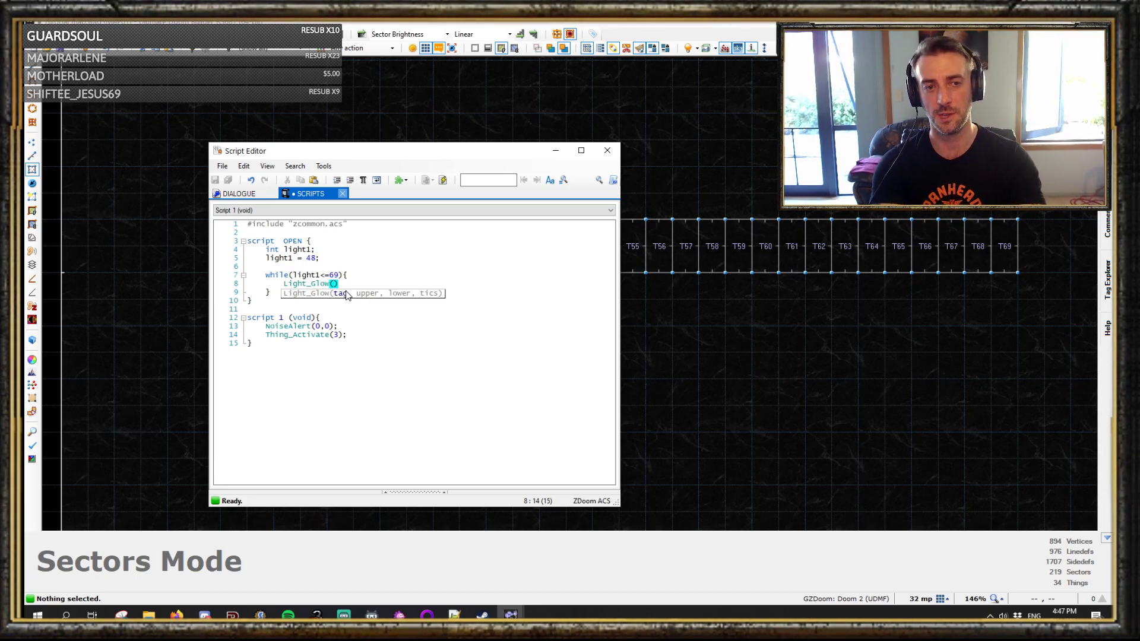
type("light1")
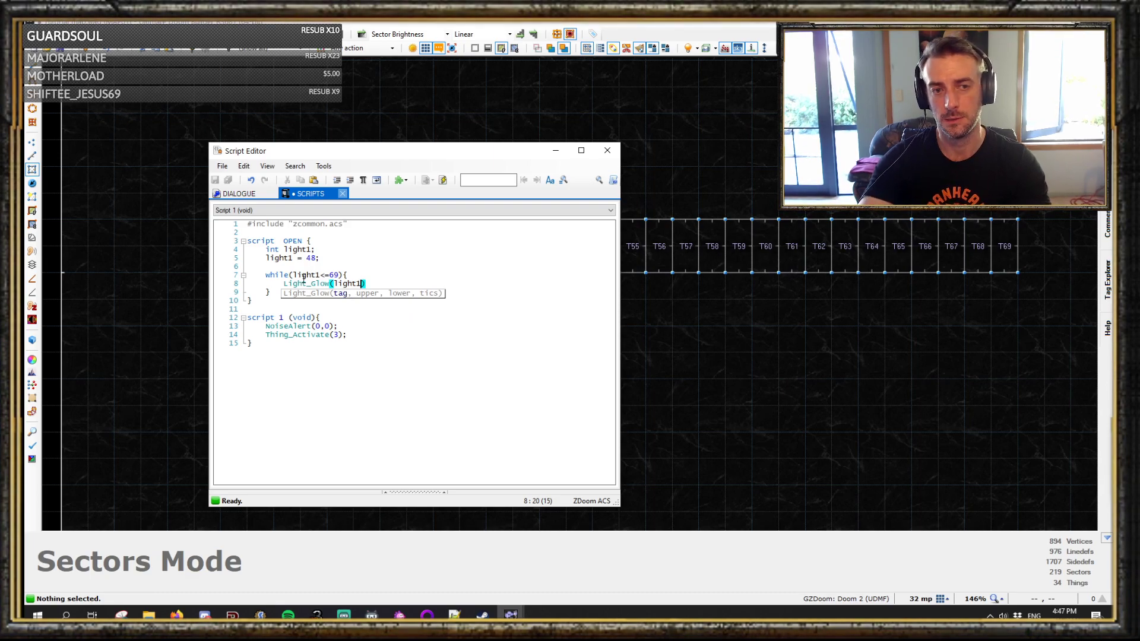
- Move the script editor below the strip row and complete the Light_Glow call with upper 256, lower 128 and 35 tics
left_click_drag(362, 151, 568, 305)
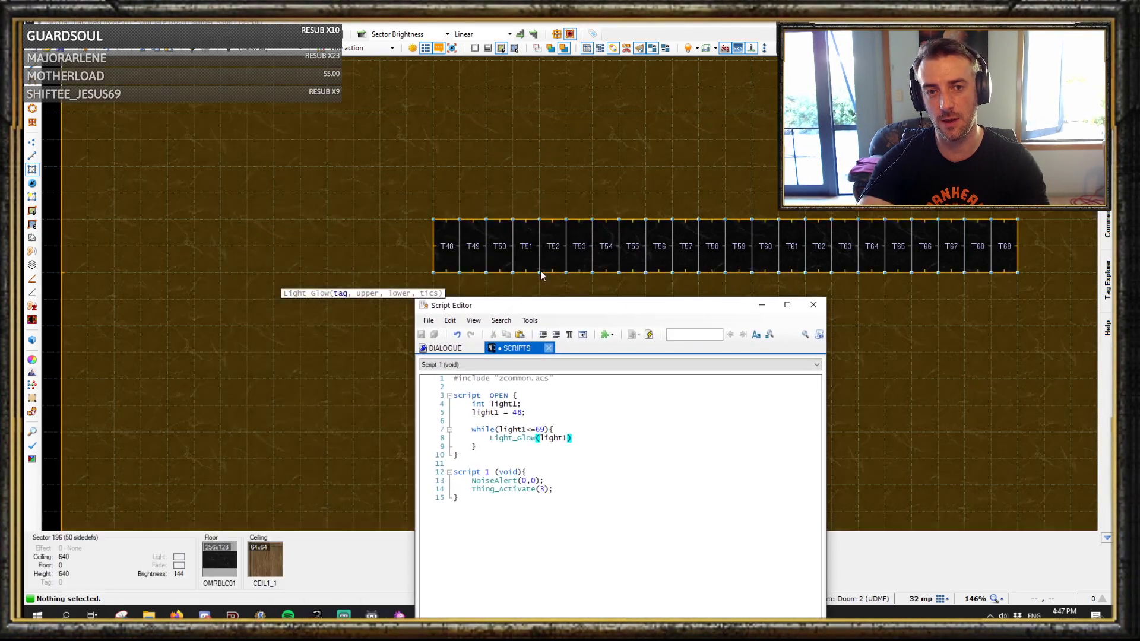
left_click(537, 422)
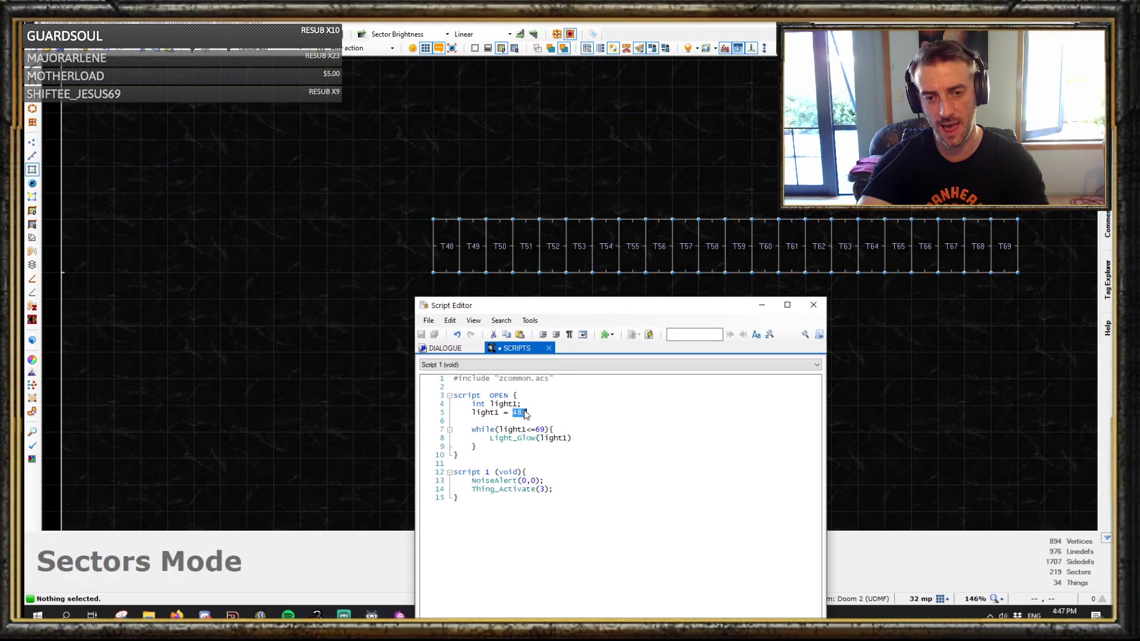
left_click(545, 429)
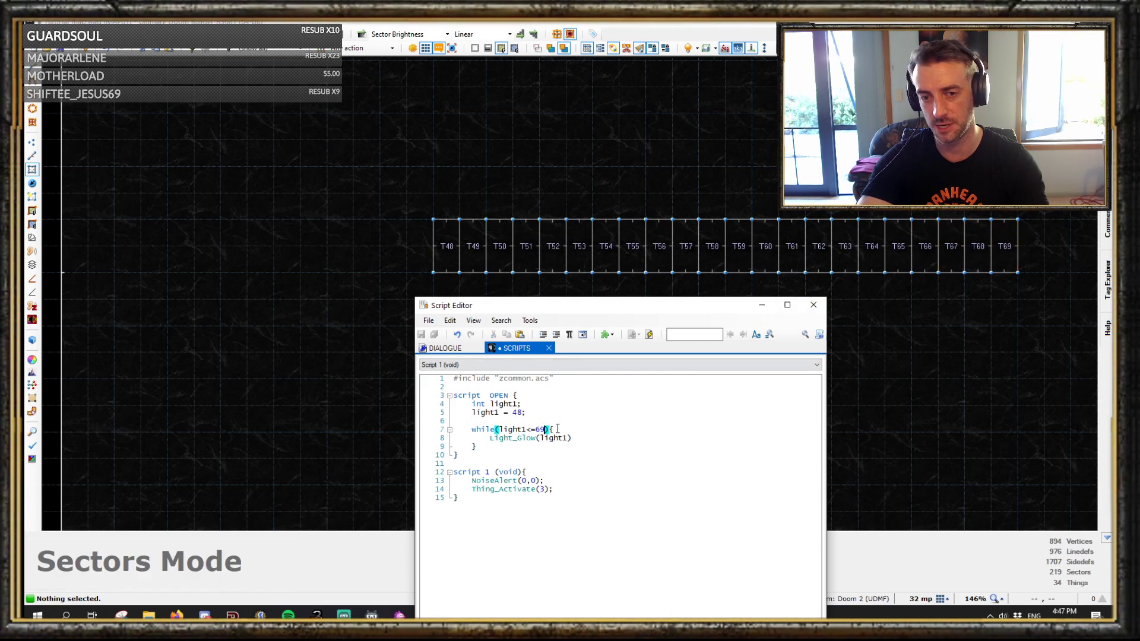
left_click(570, 438)
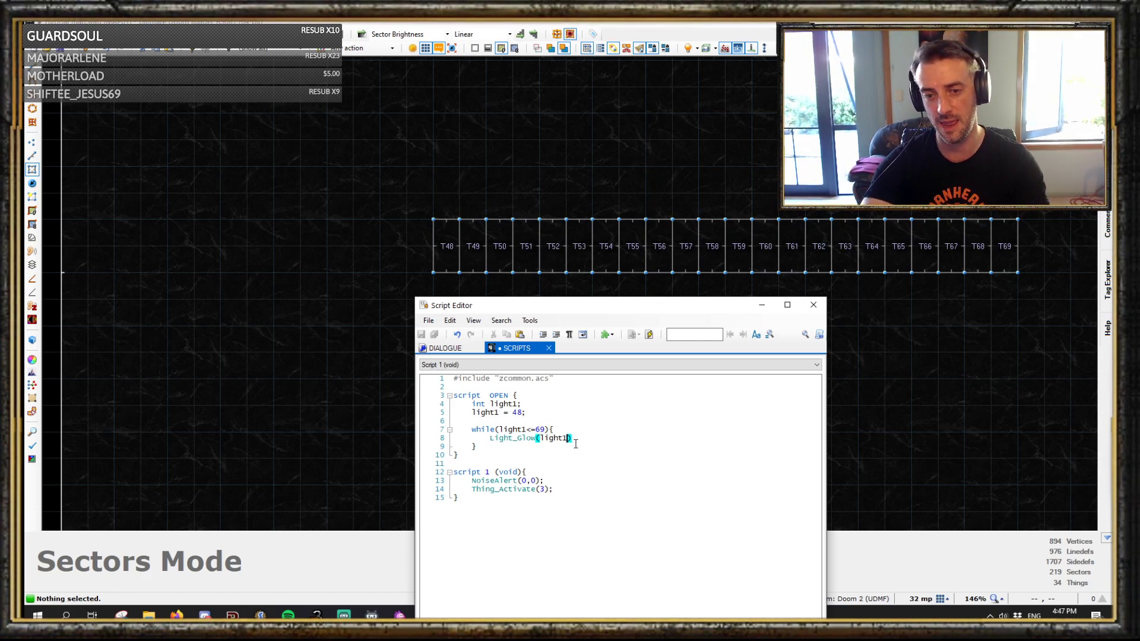
type("256")
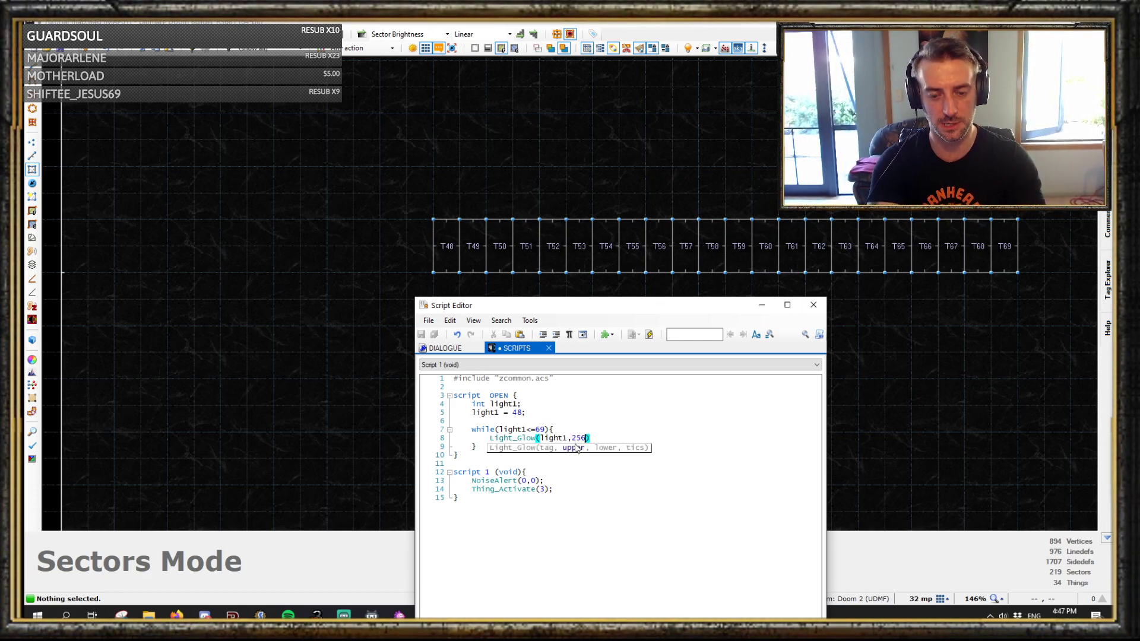
type(",12")
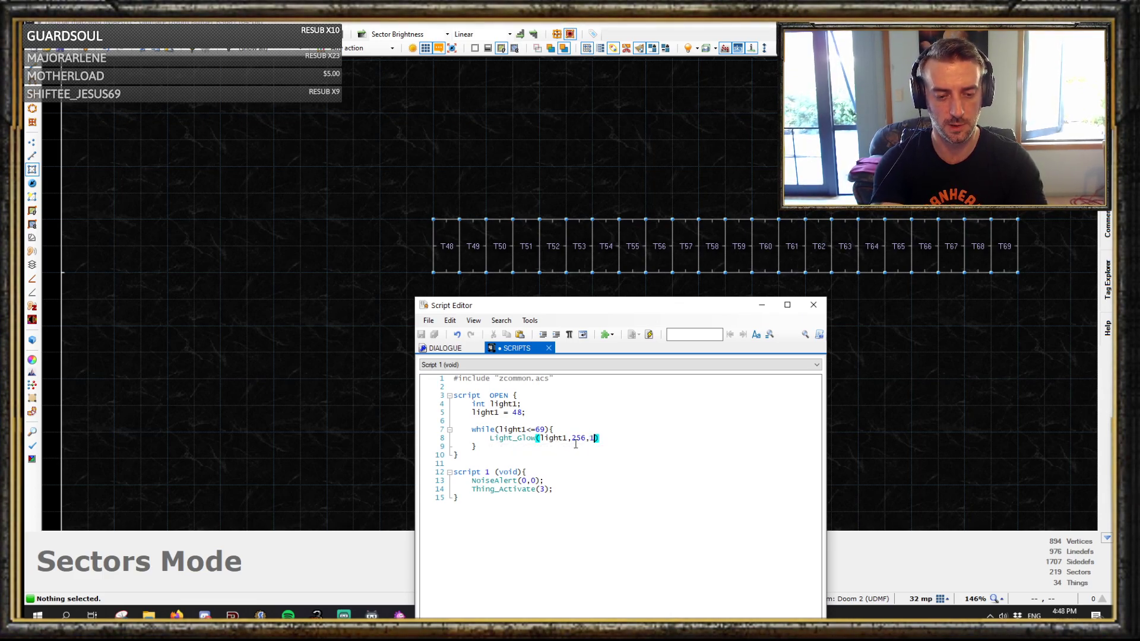
type("8")
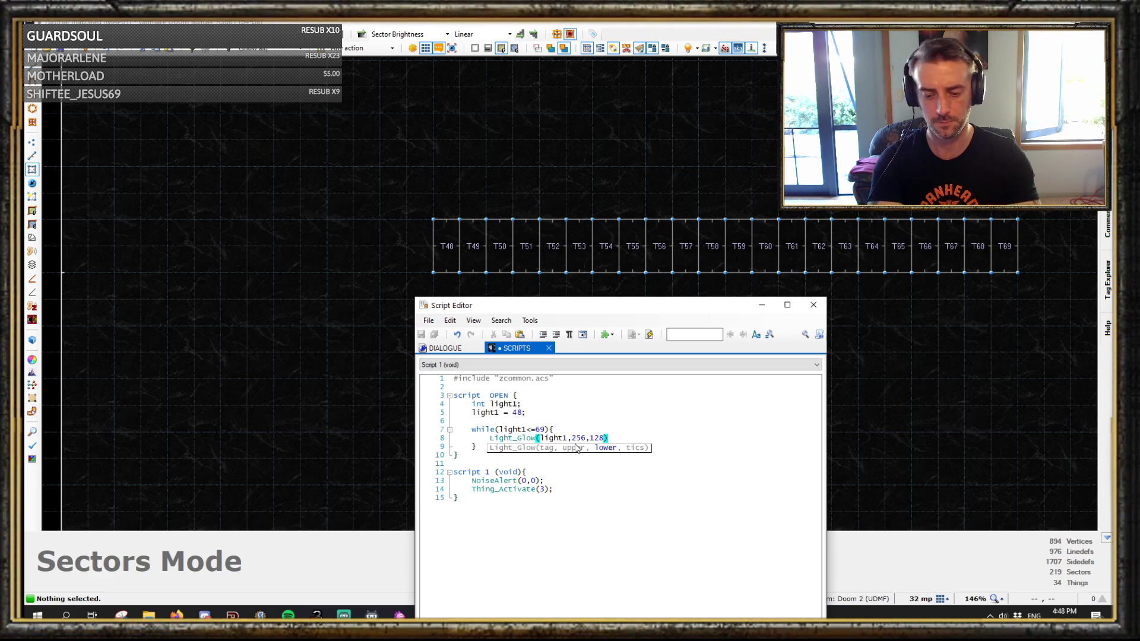
type(",35);")
key("Return")
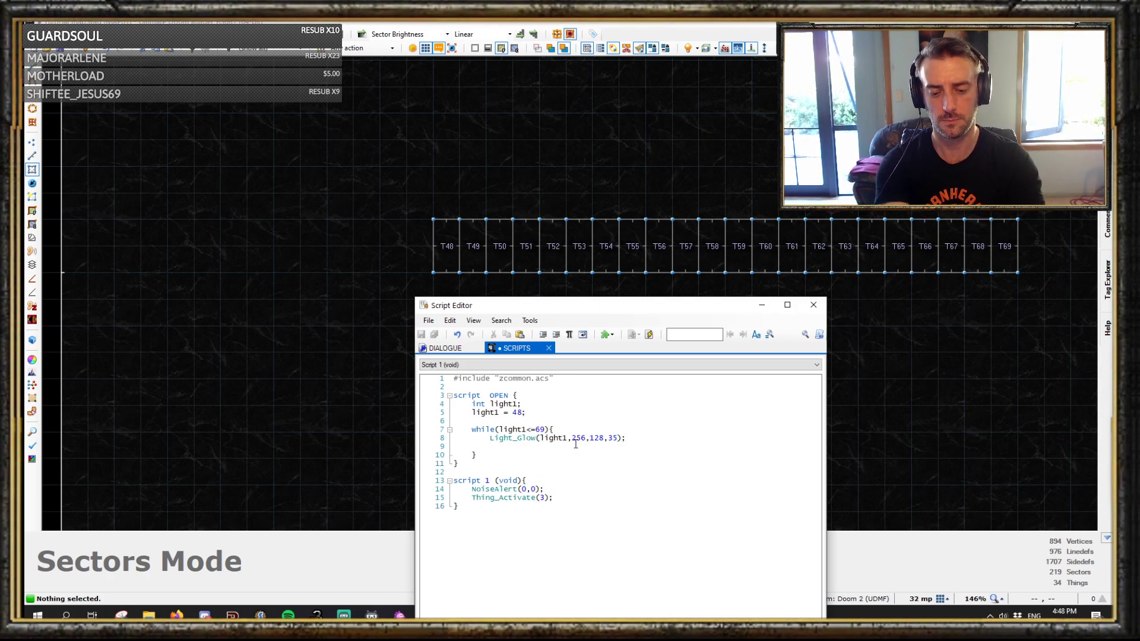
- Add a delay(5) statement after the Light_Glow call inside the while loop
type("del")
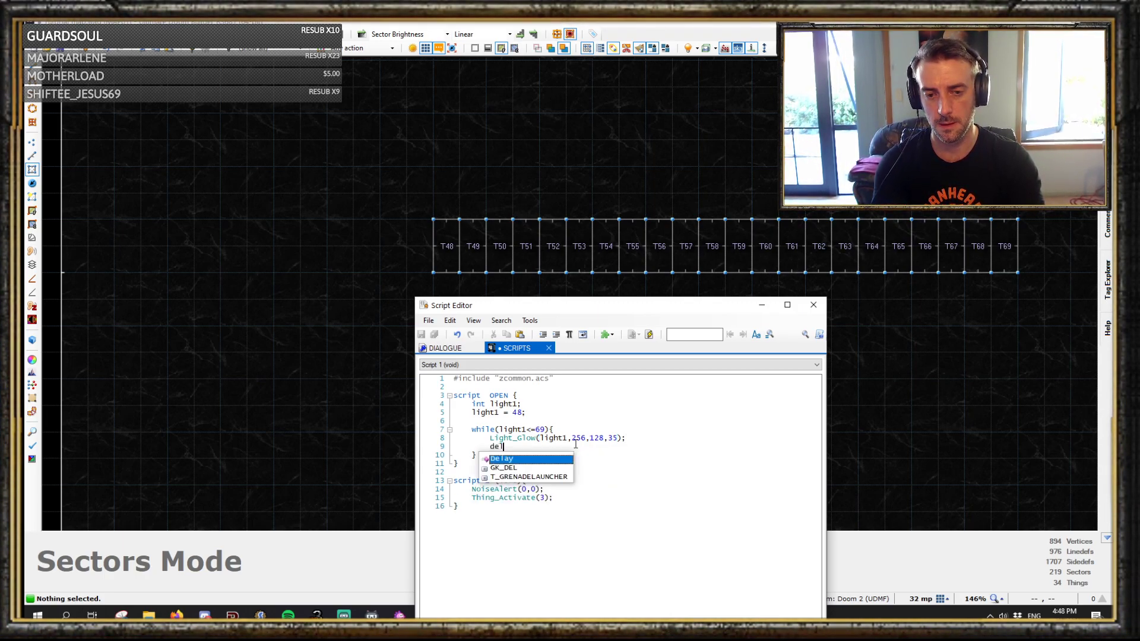
type("ay")
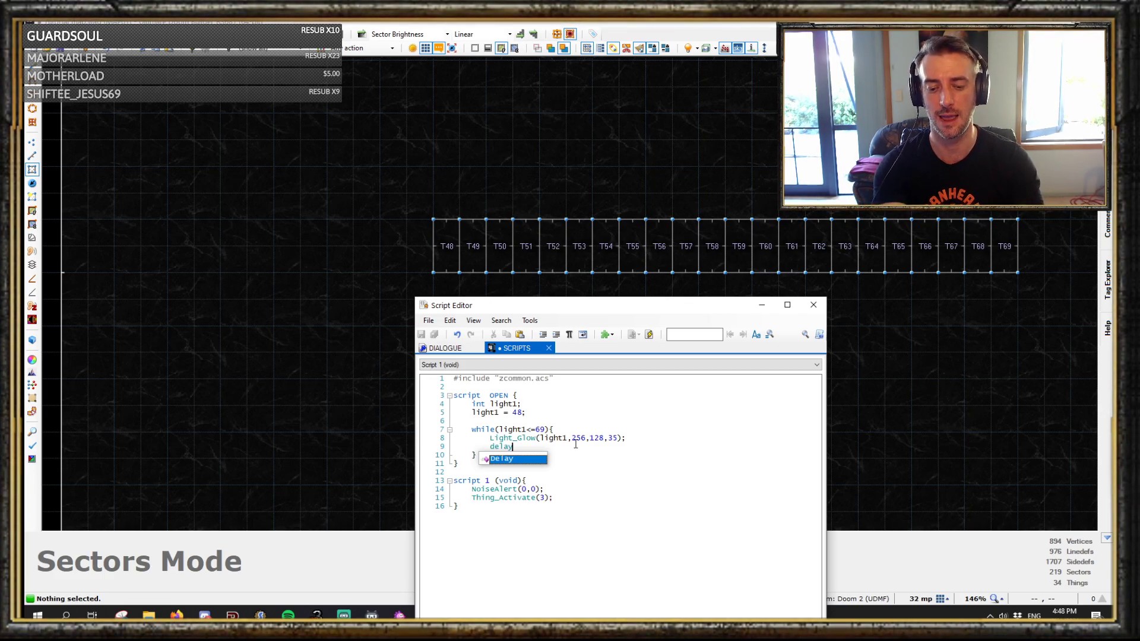
type("(")
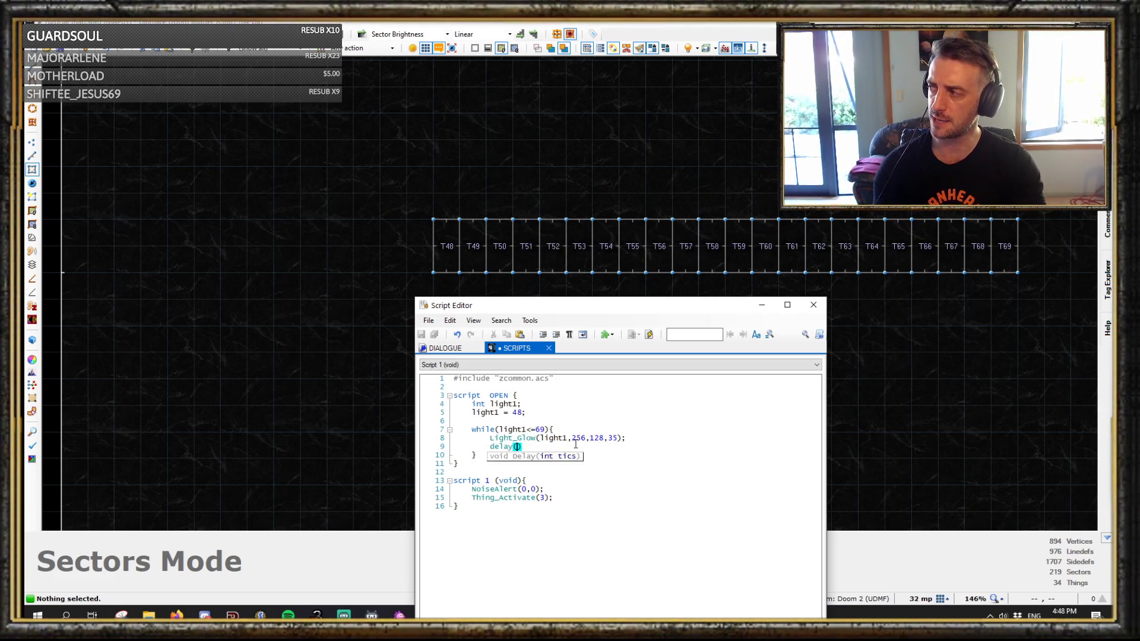
type("5)")
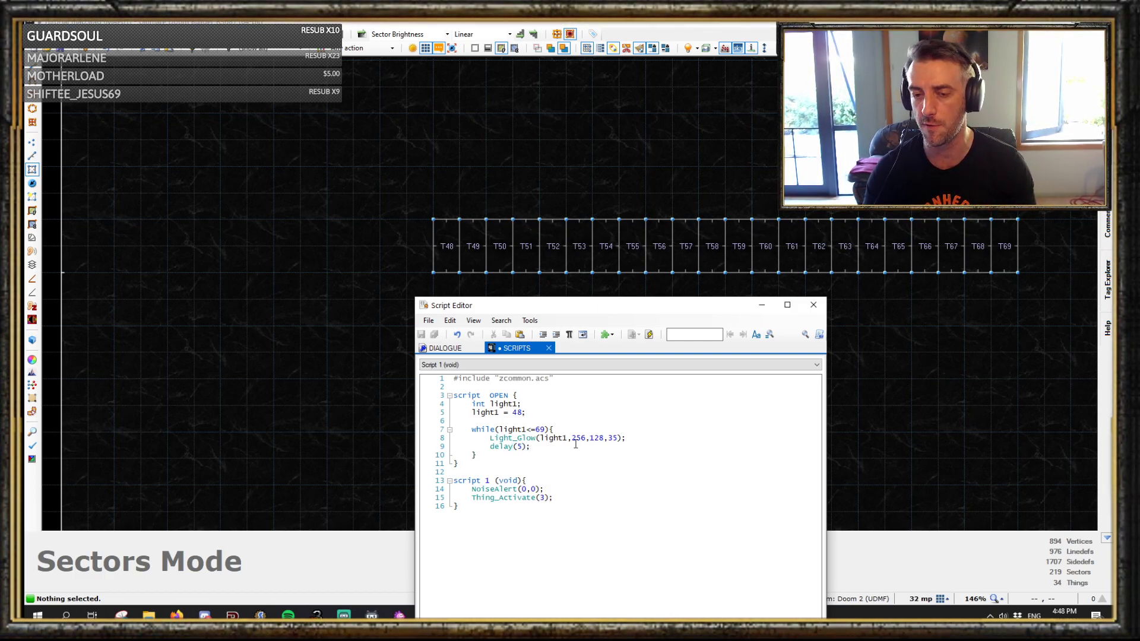
key("Return")
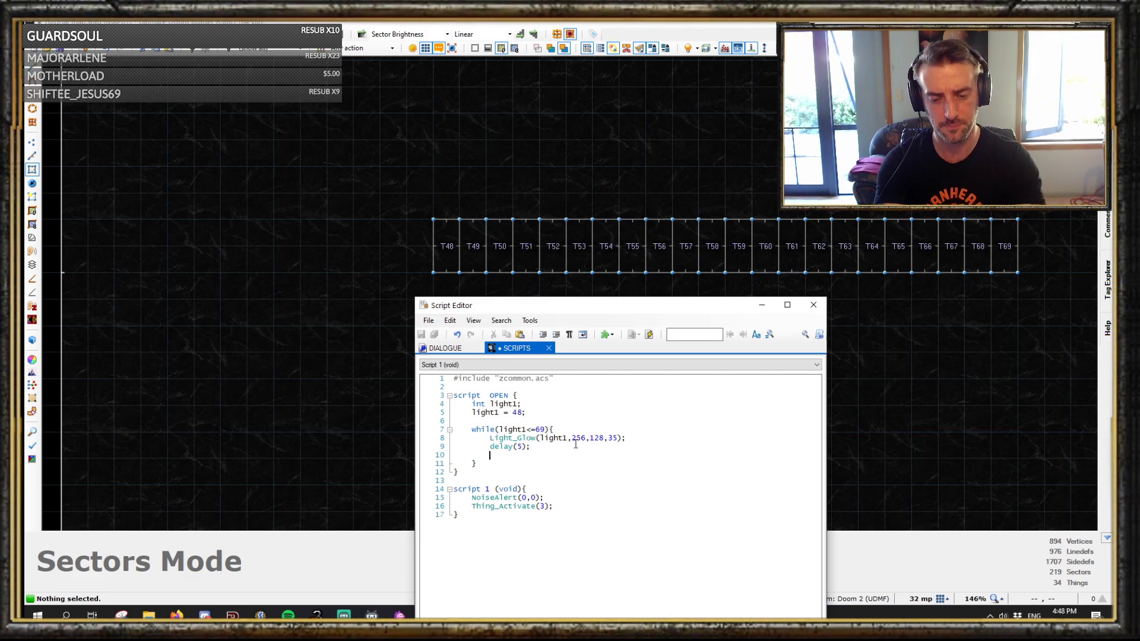
- Complete the while loop body with a light1++; statement below the delay to step through the tags
type("light")
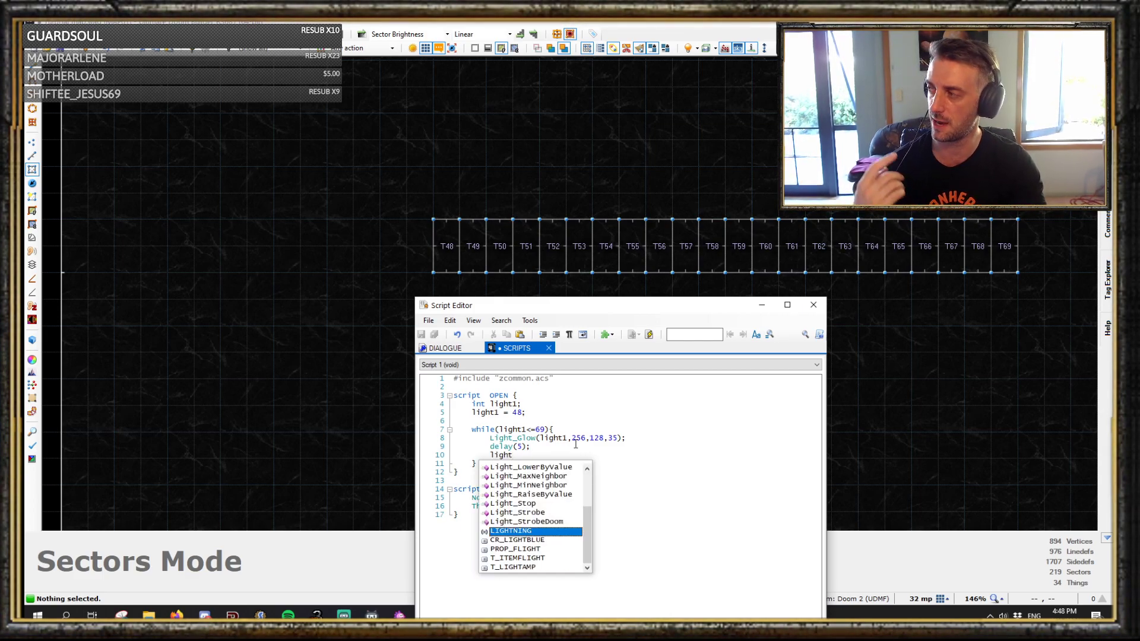
type("1")
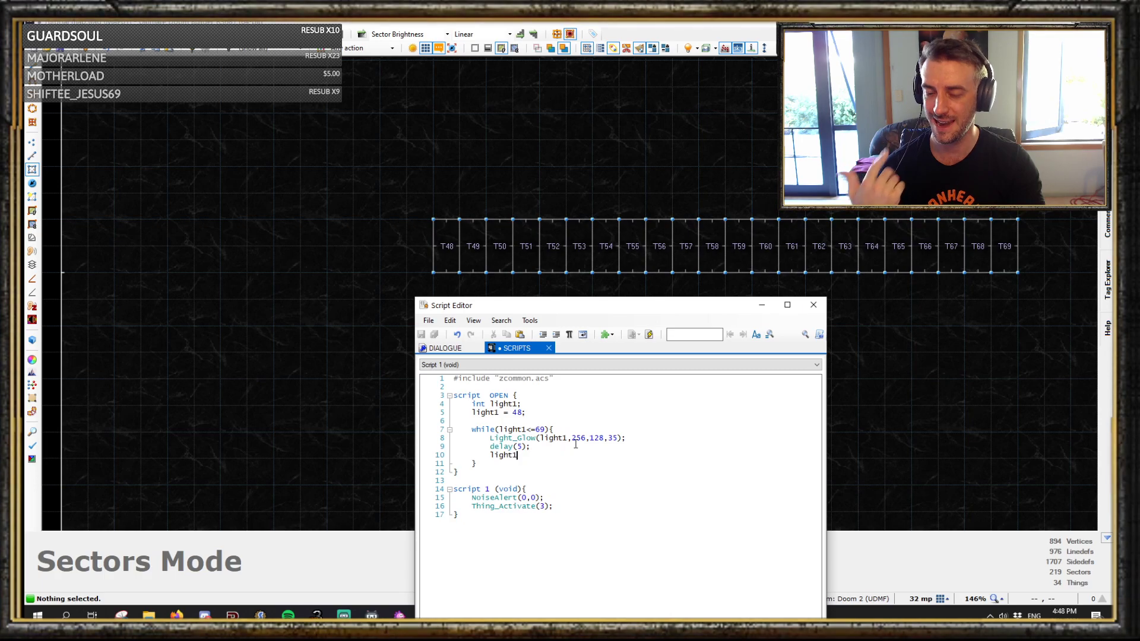
type("++")
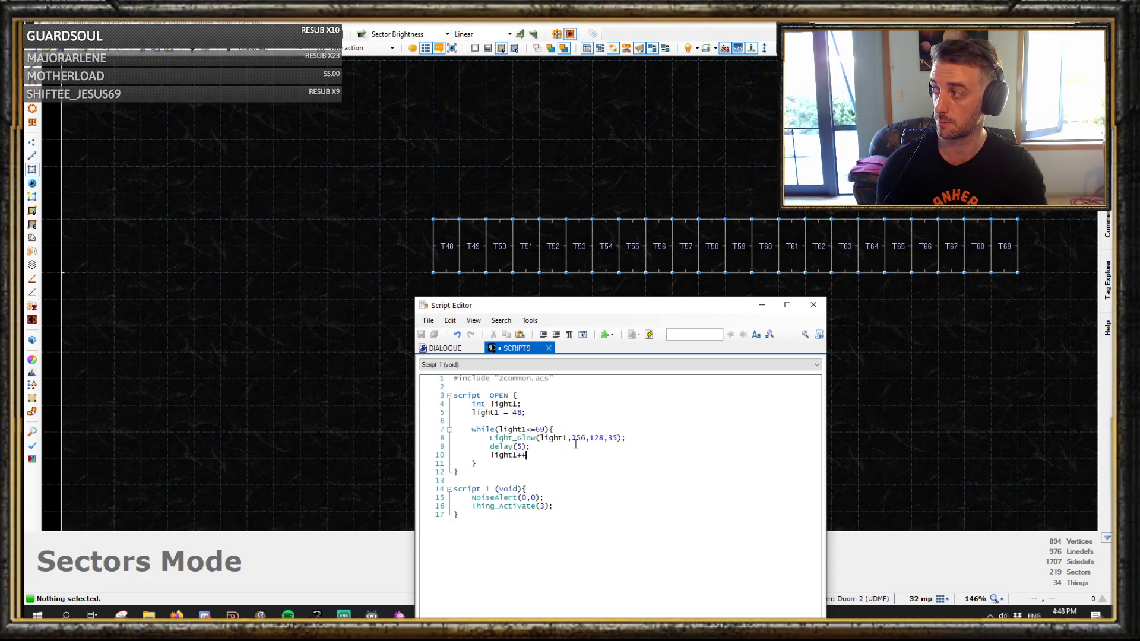
key("BackSpace")
key("BackSpace")
type("+=1")
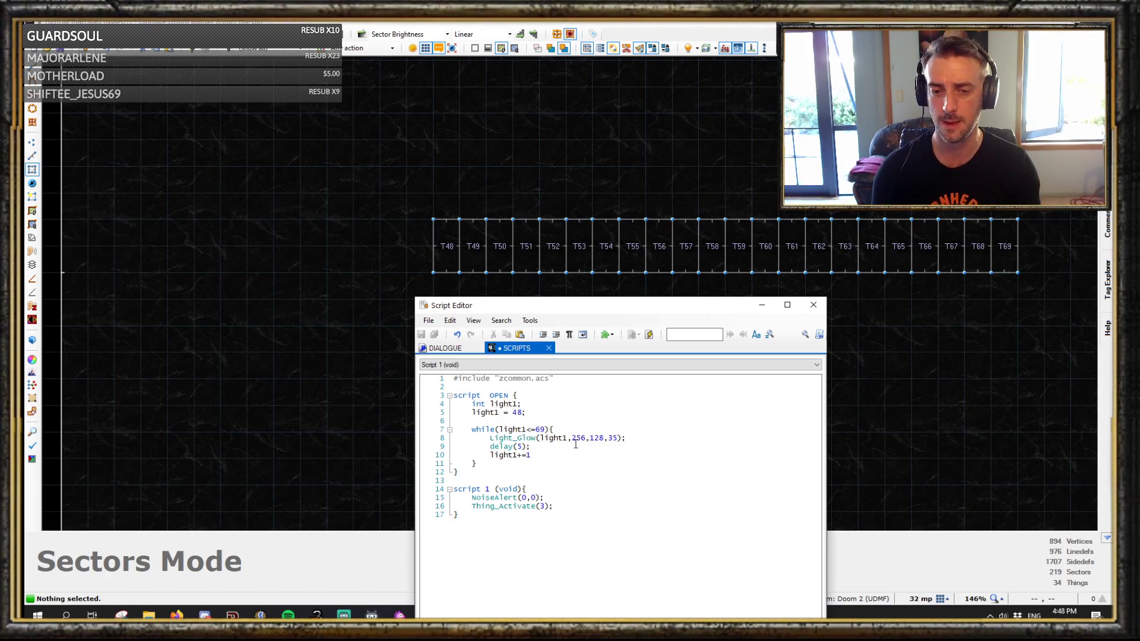
key("BackSpace")
key("BackSpace")
type("+;")
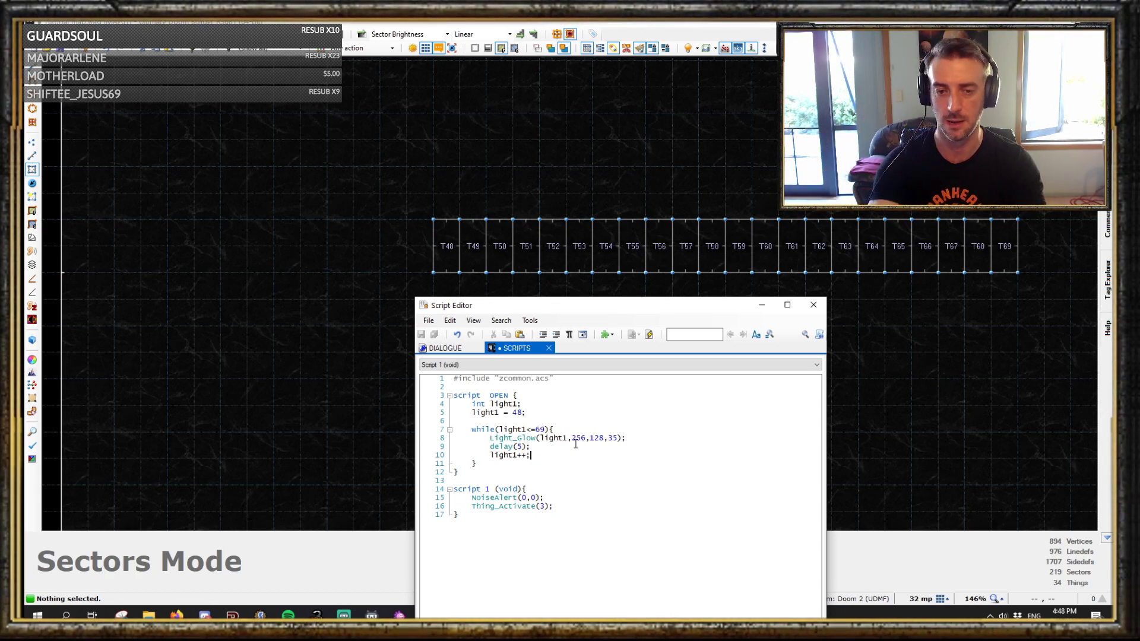
key("Up")
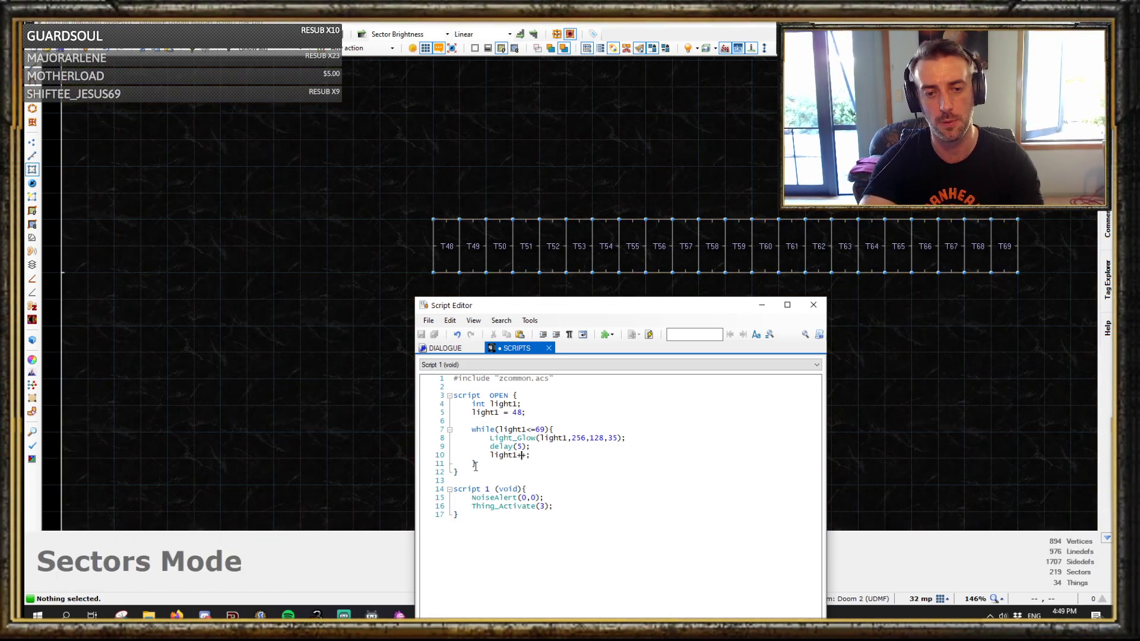
left_click(474, 464)
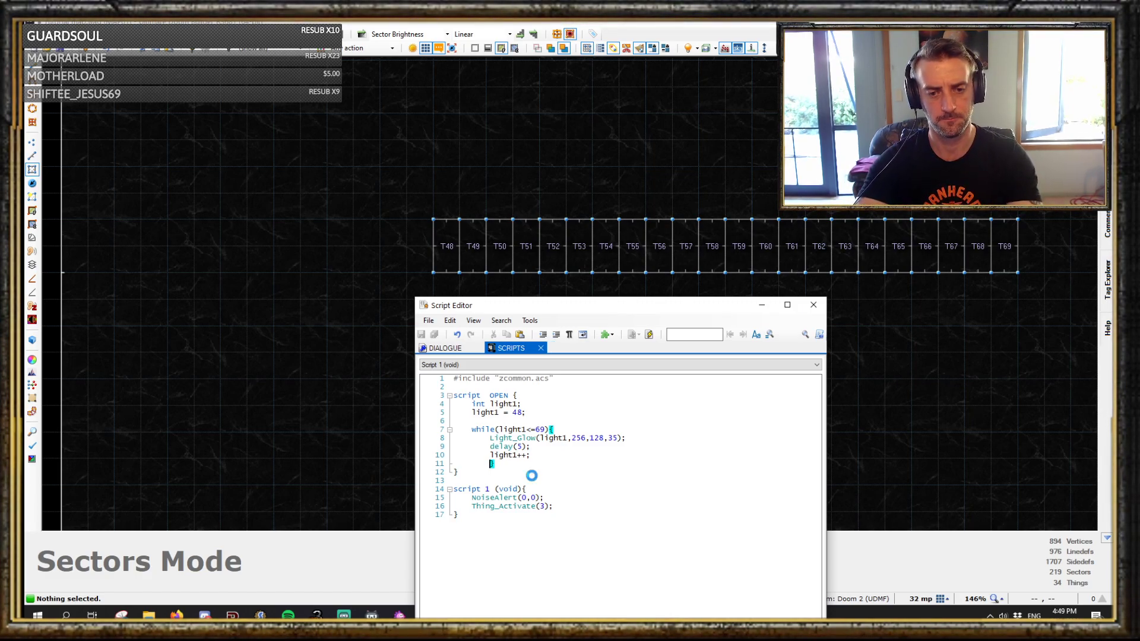
- Compile the script and give the OPEN script the number 100
key("ctrl+s")
left_click(489, 394)
type("100")
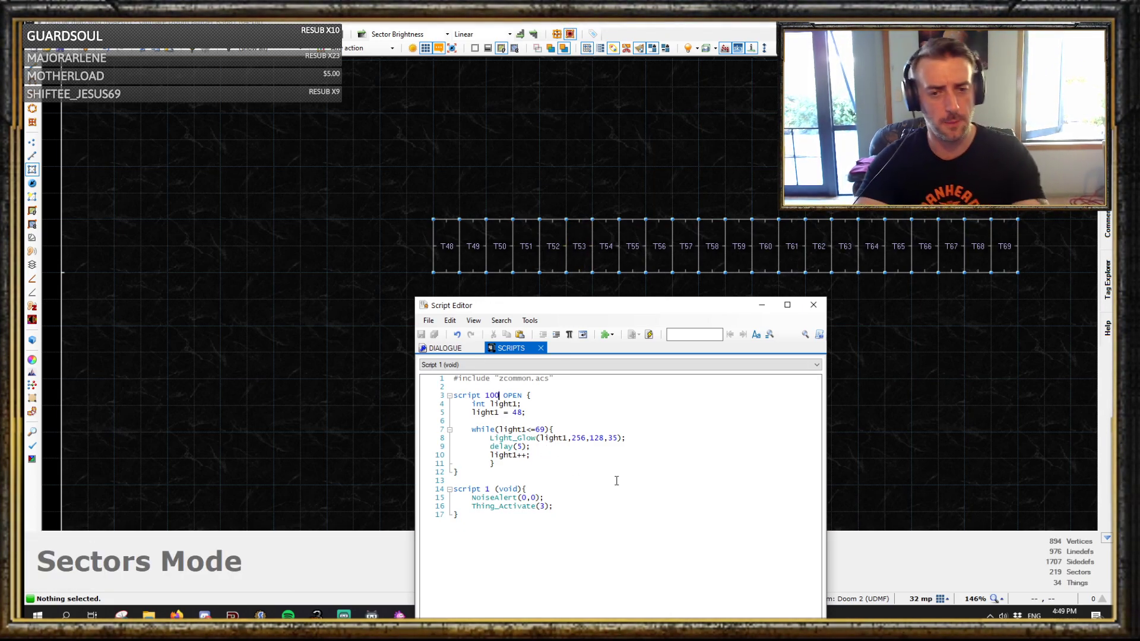
- Minimize the script editor, test the map to watch the glow run along the strips, and quit the test
left_click(761, 307)
key("F9")
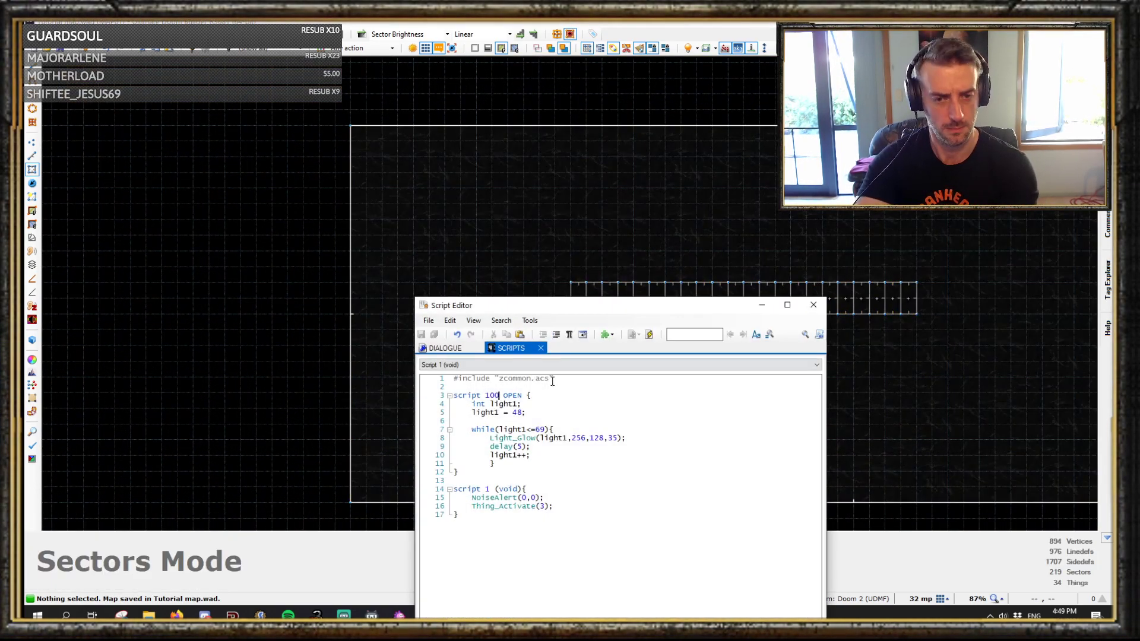
left_click(762, 305)
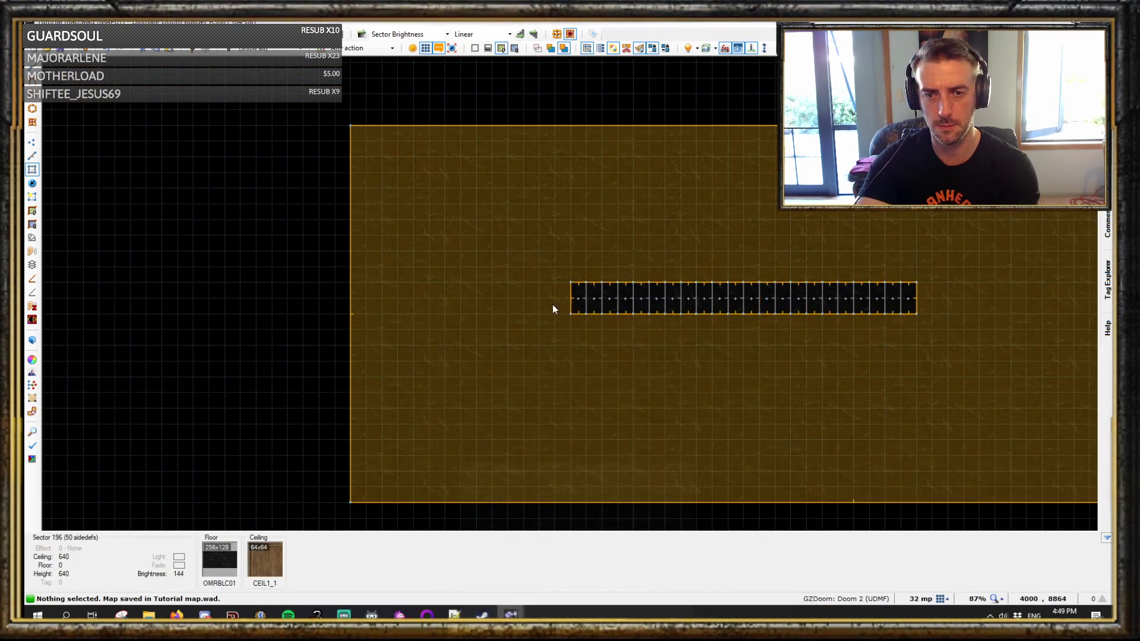
key("F9")
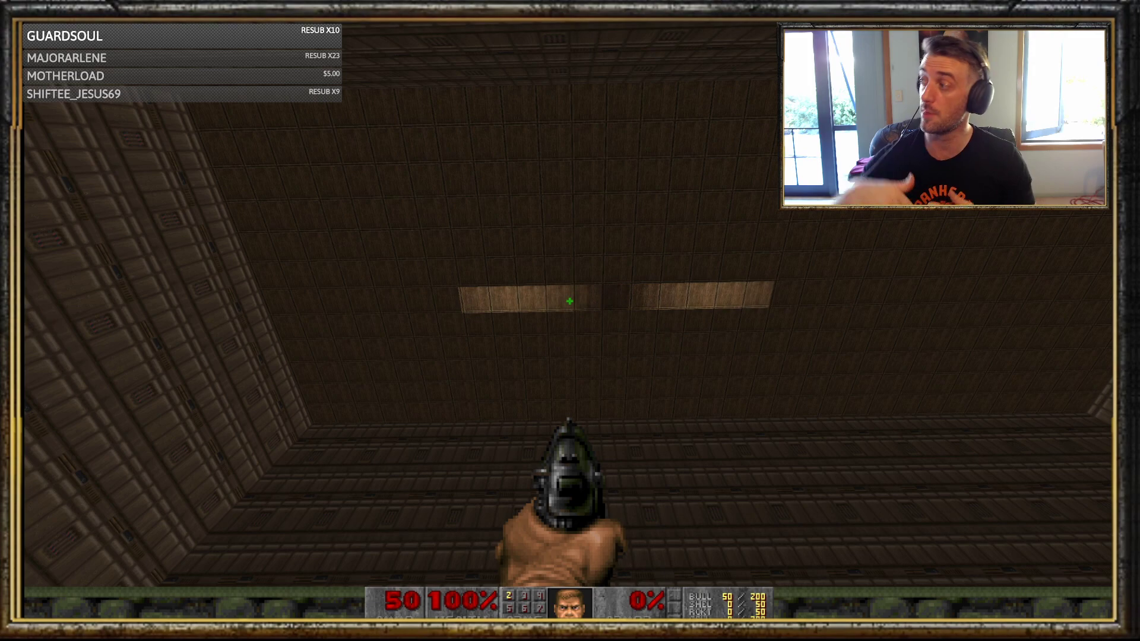
key("F10")
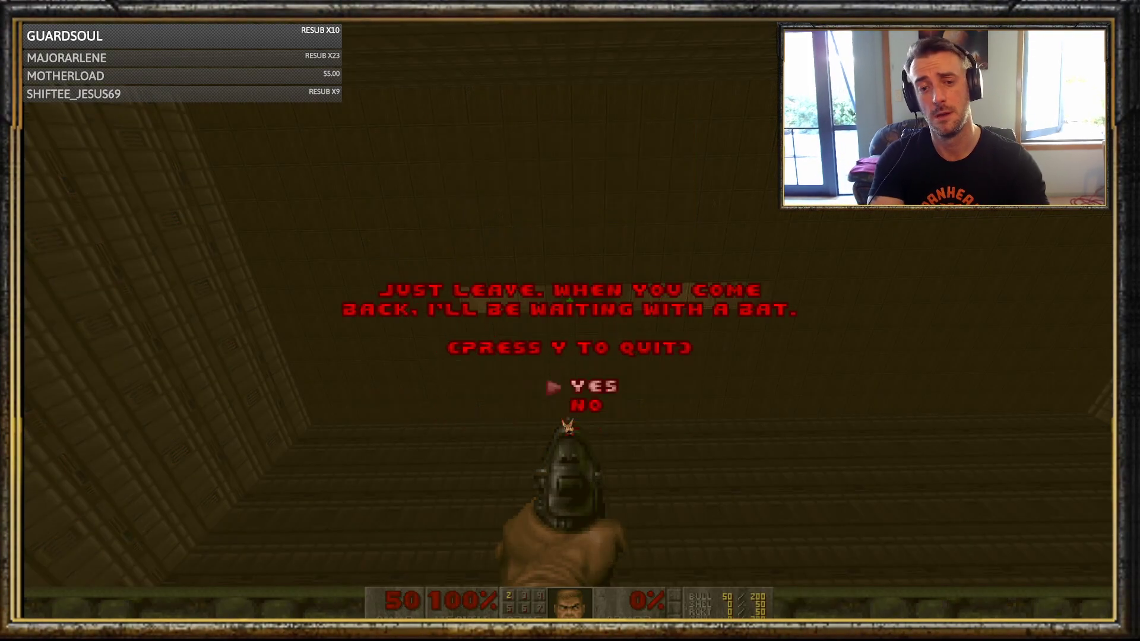
key("y")
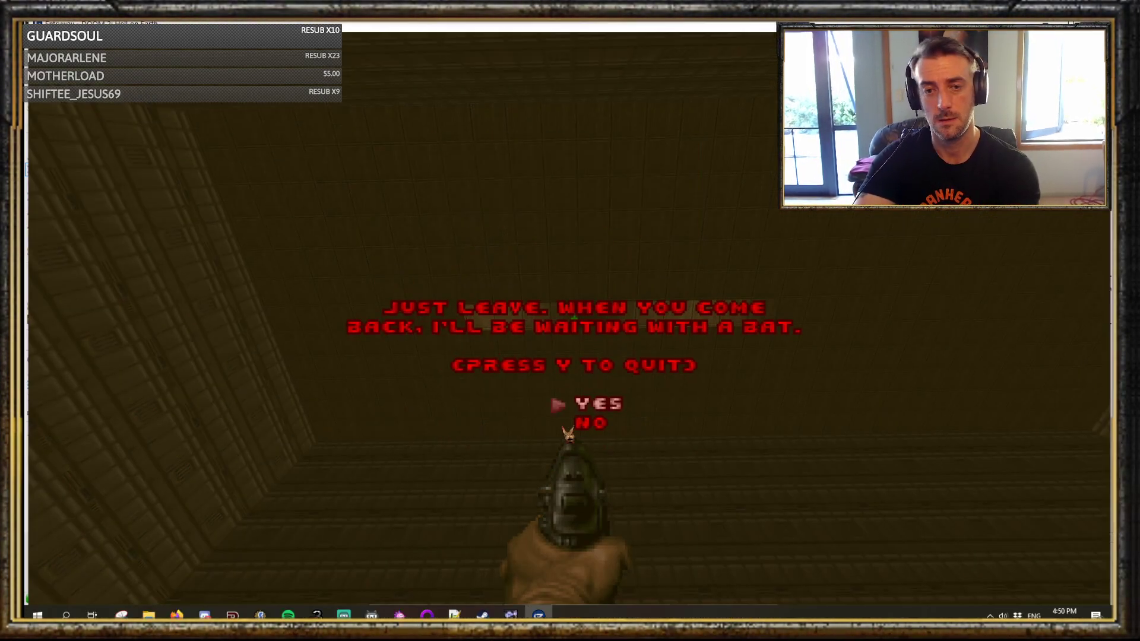
- Set the Light_Glow tics to 20 and the loop delay to 7, and minimize the script editor
key("BackSpace")
key("BackSpace")
type("20);")
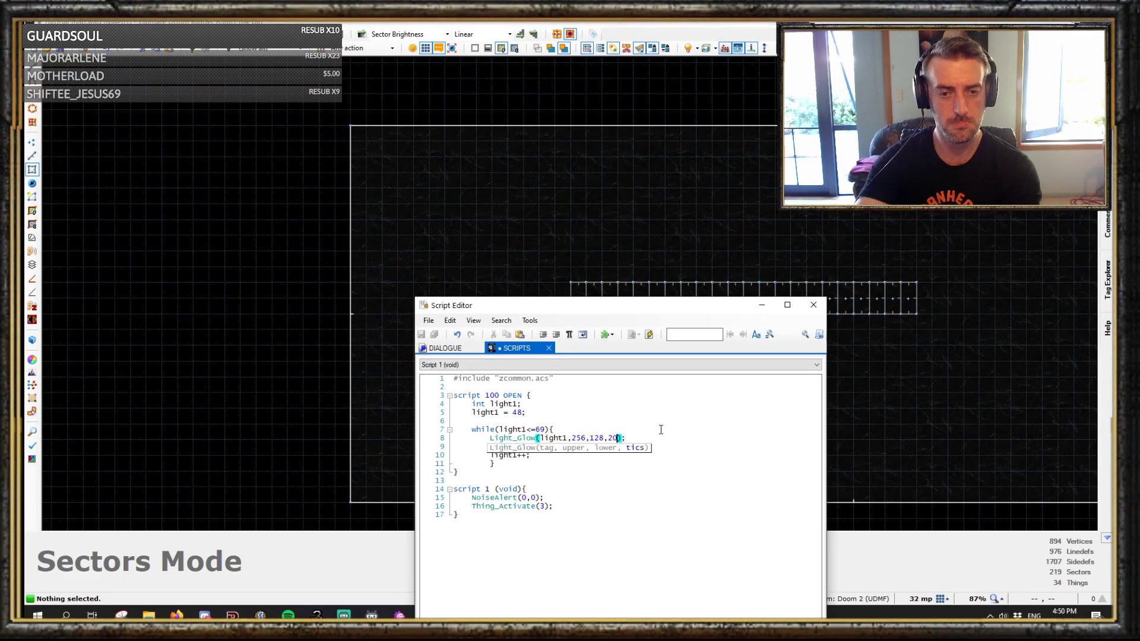
left_click(527, 447)
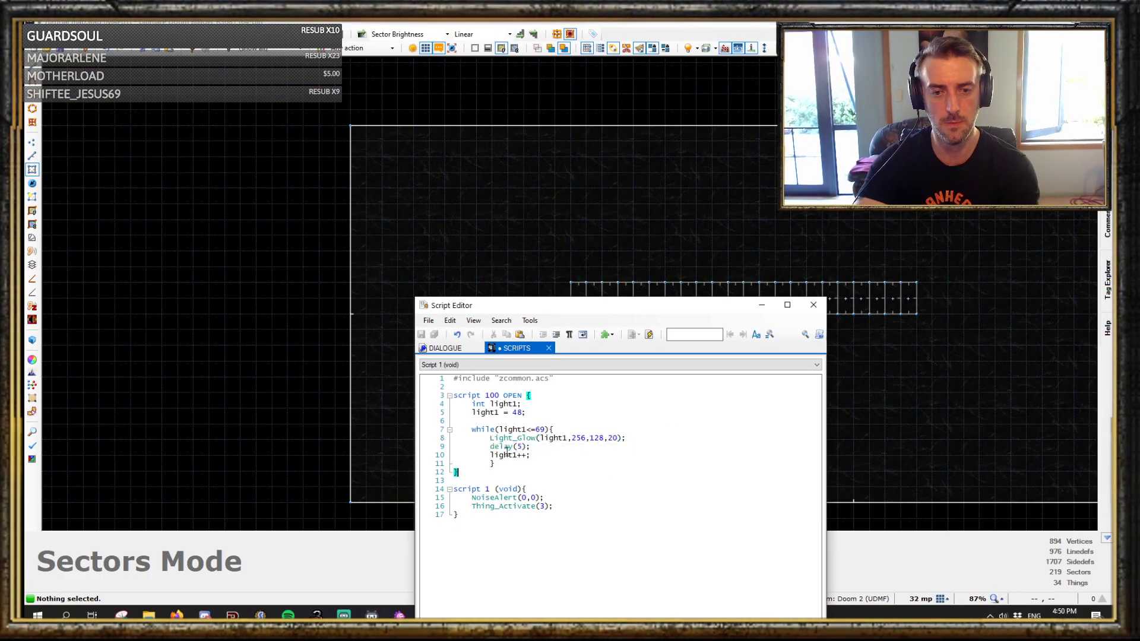
key("BackSpace")
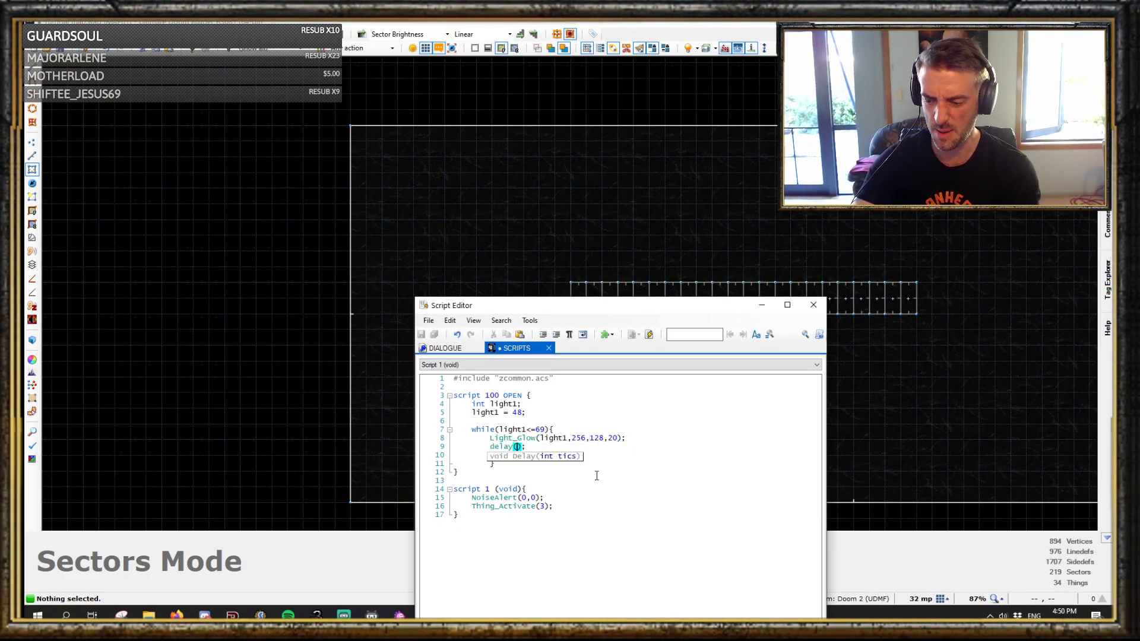
type("7")
left_click(762, 305)
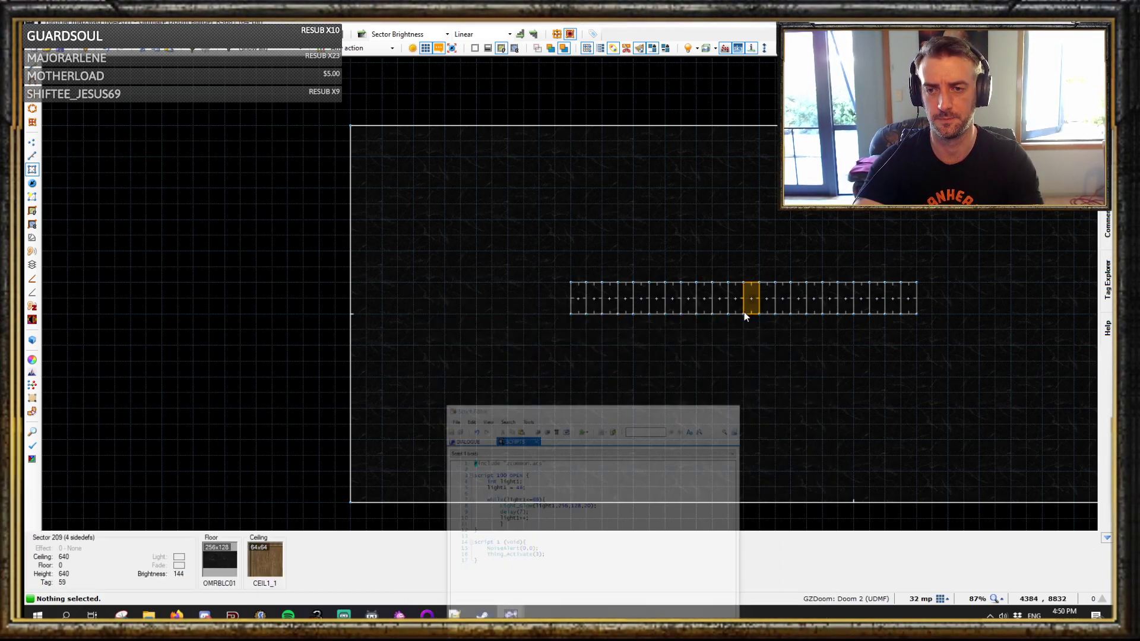
- Select the room sector together with all the strip sectors and set their brightness to 96
scroll(742, 312, "down", 4)
left_click_drag(536, 196, 1096, 426)
right_click(497, 391)
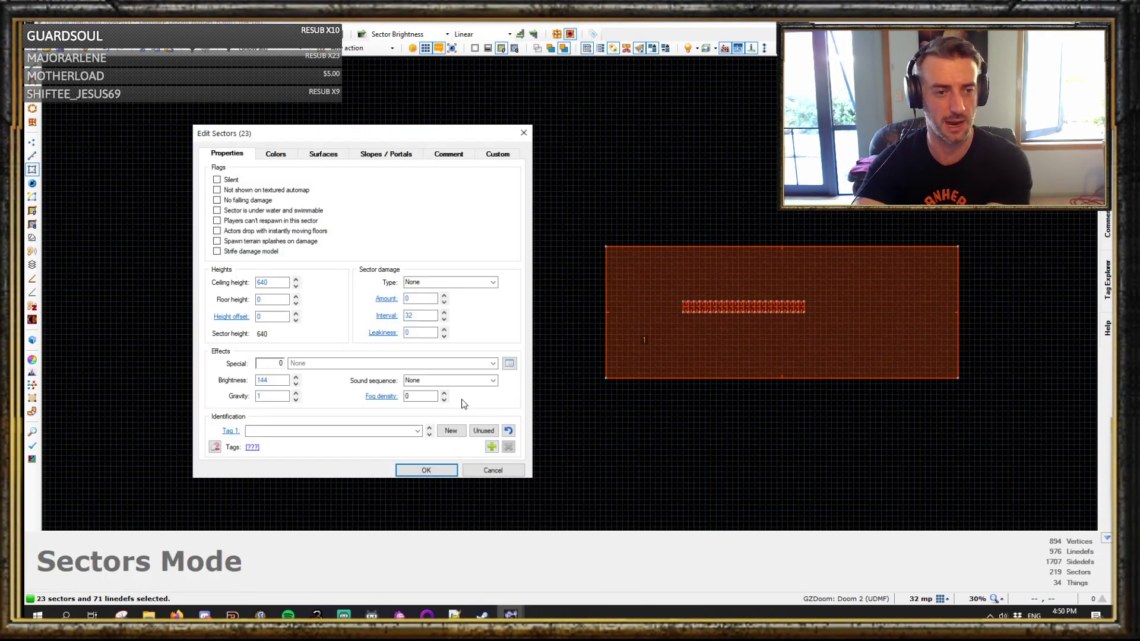
left_click(410, 469)
scroll(716, 355, "up", 4)
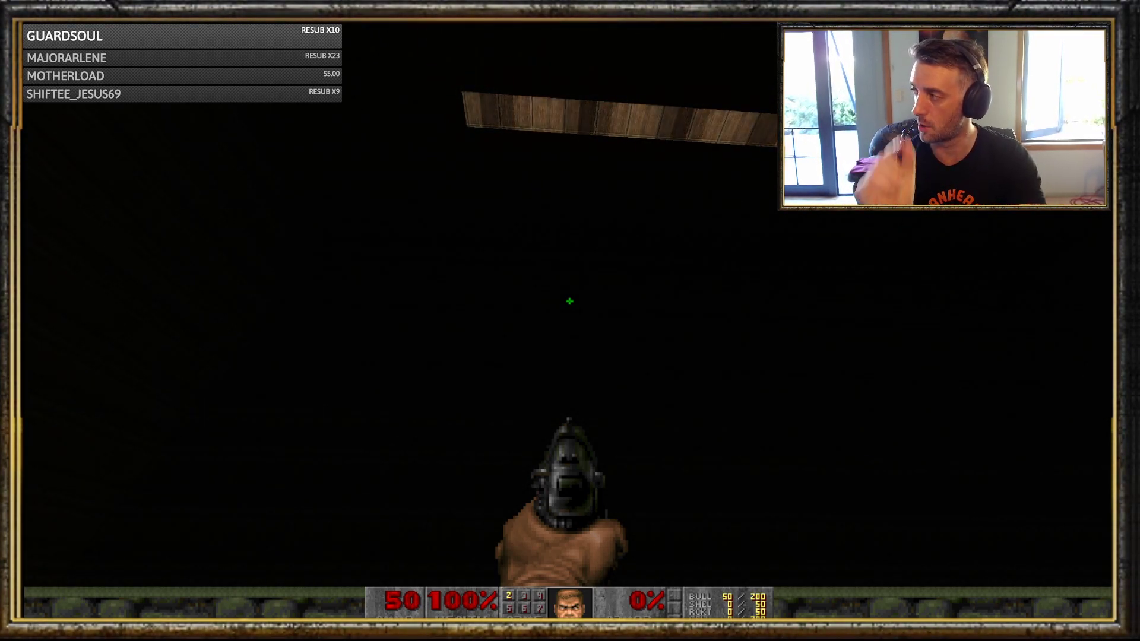
- Walk around the strip row in the test game to examine the glow sequence in the darkened room, and quit the game
key("w")
key("w")
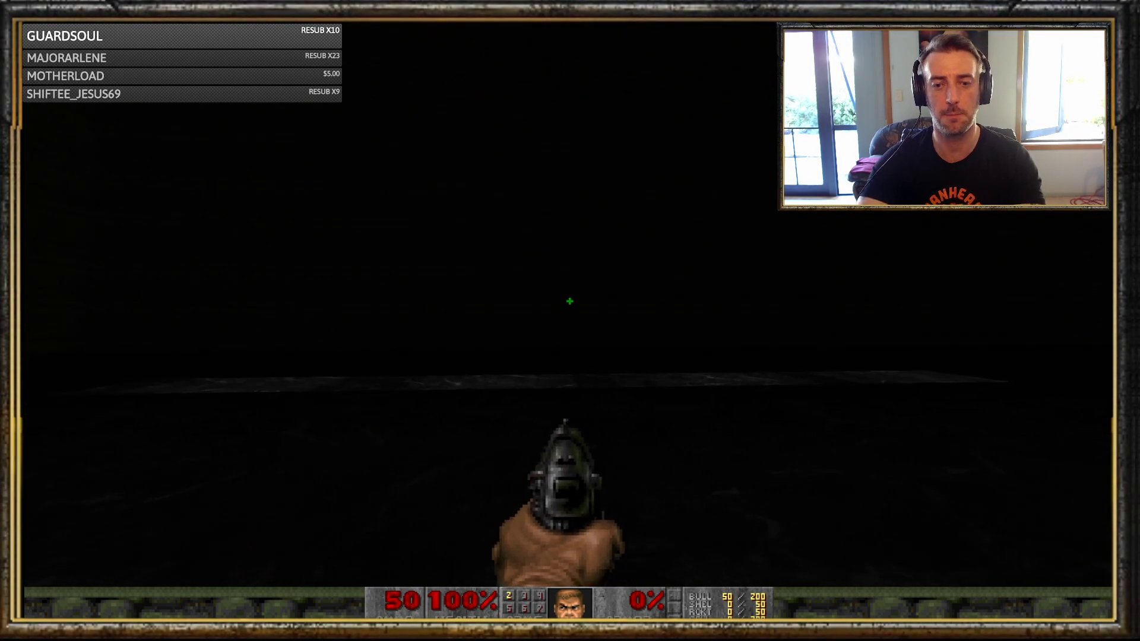
key("w")
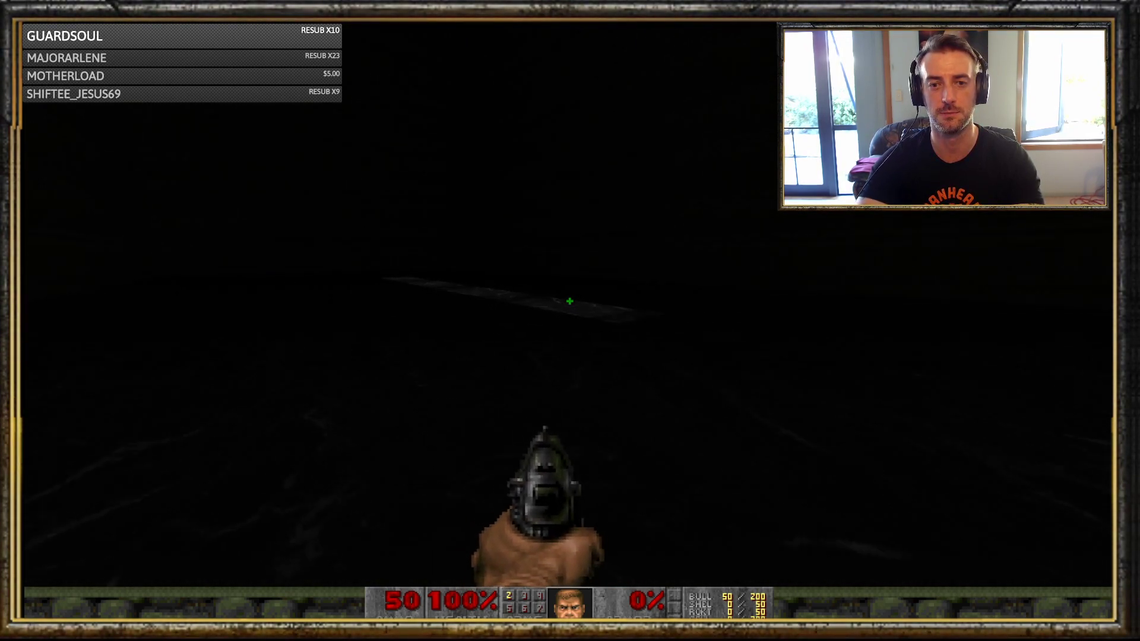
key("w")
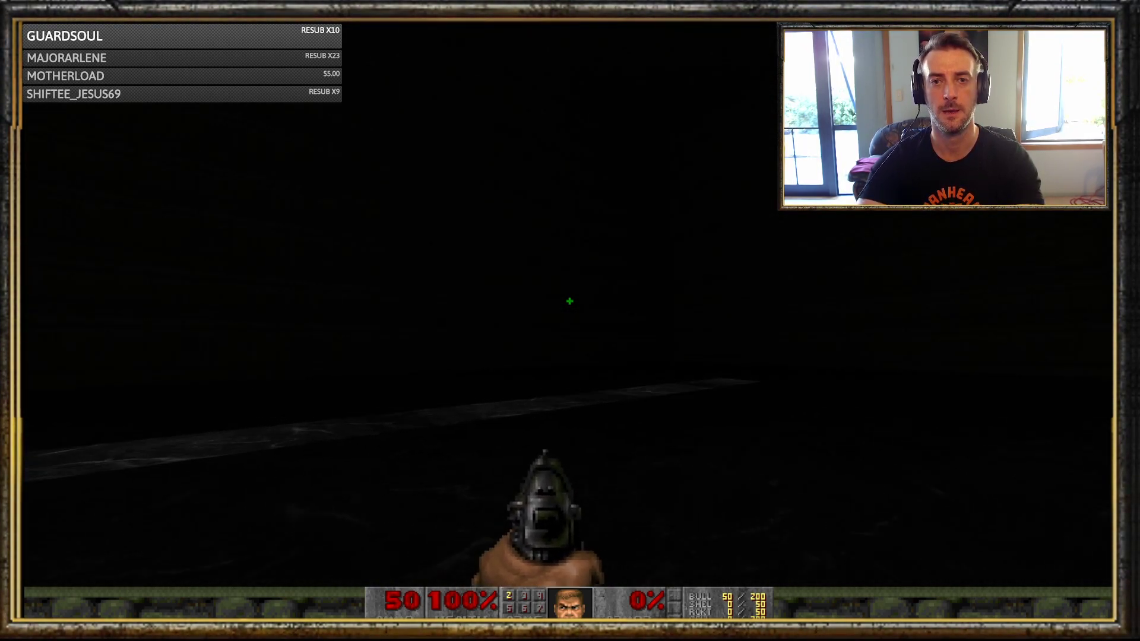
key("w")
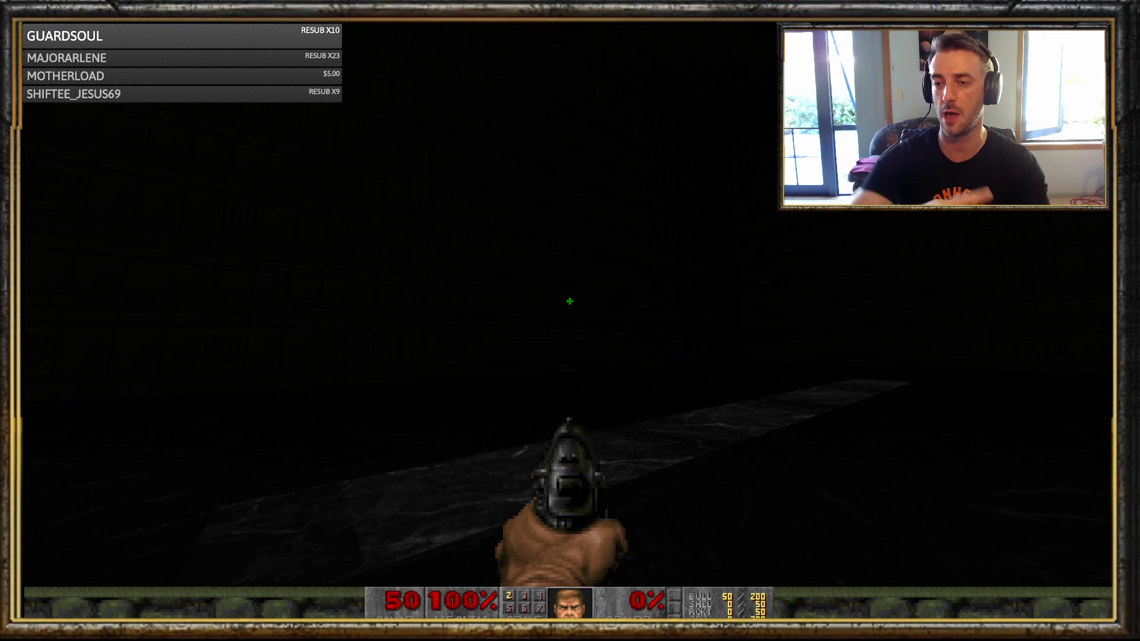
key("d")
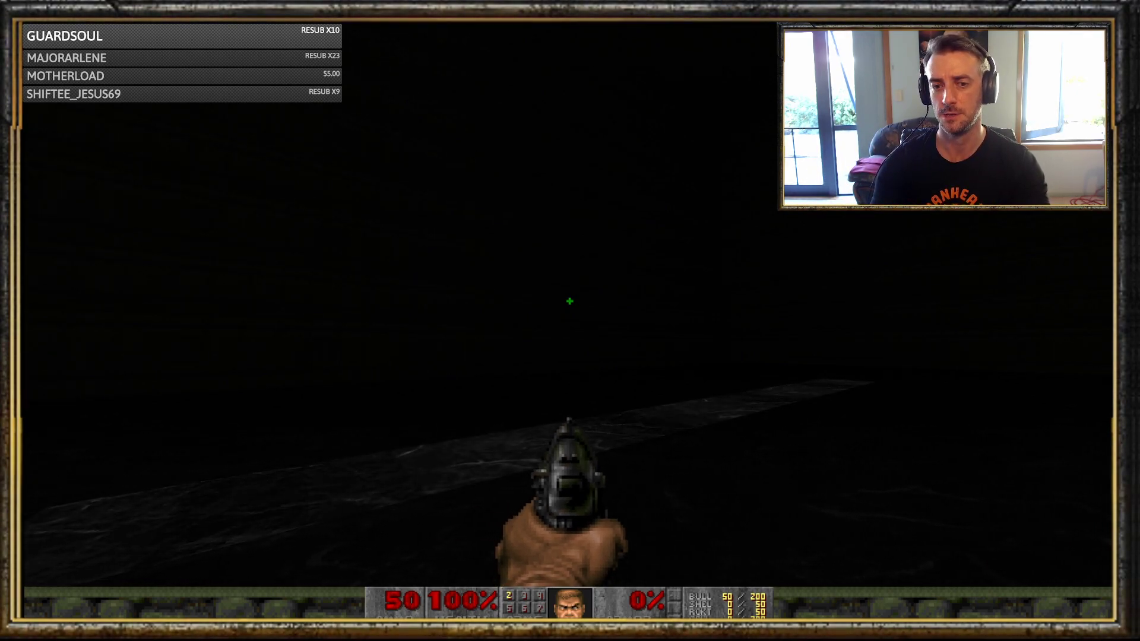
key("Escape")
key("Up")
key("Return")
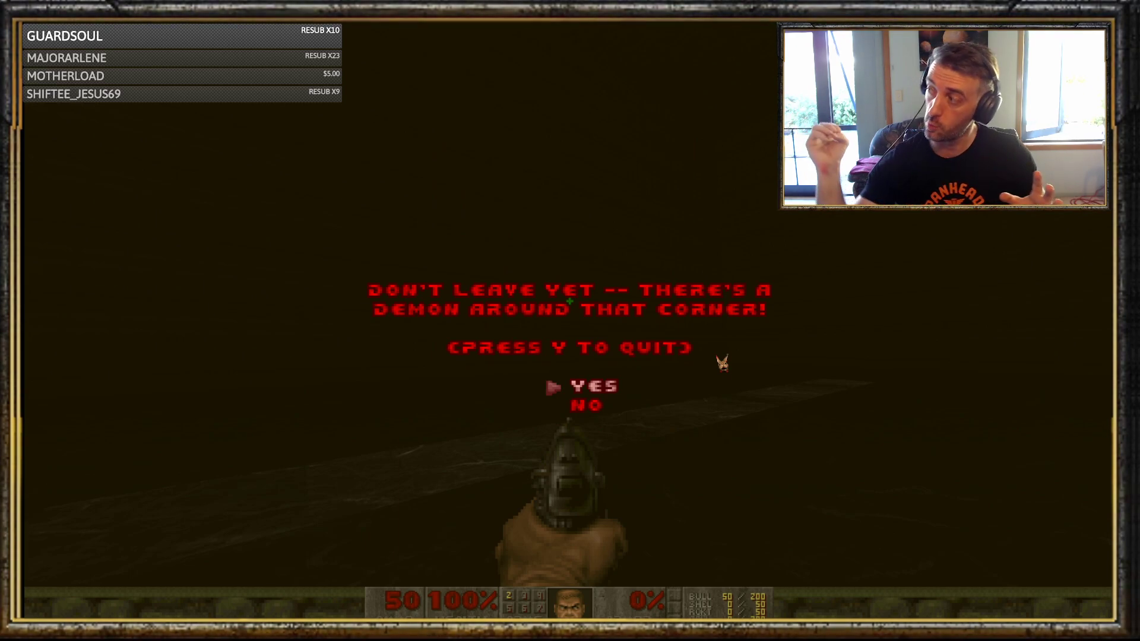
key("Return")
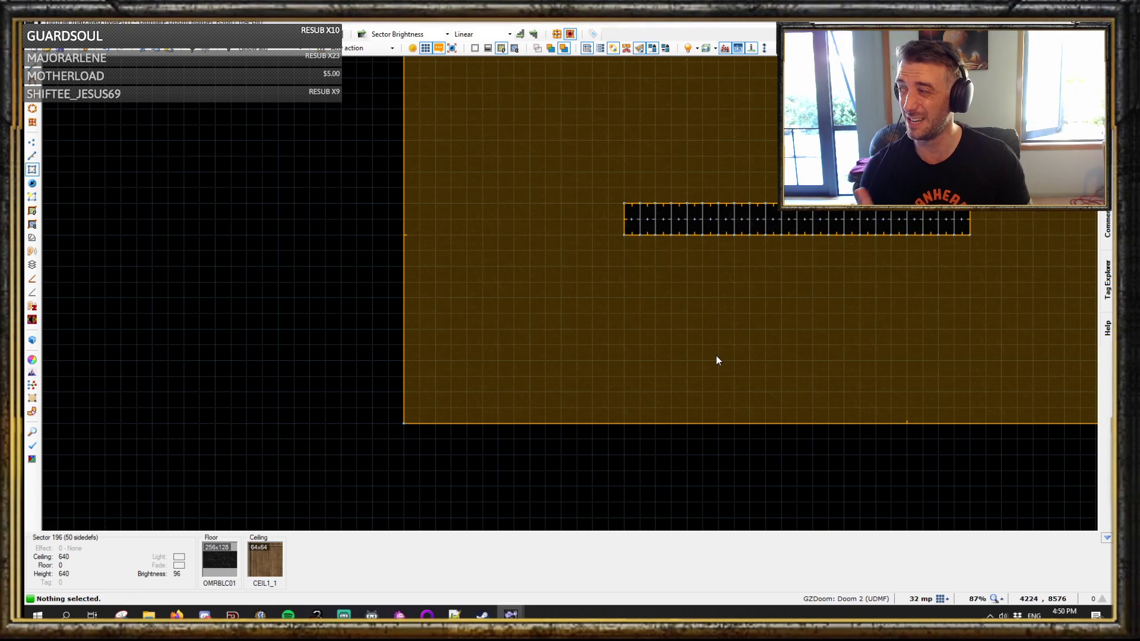
- Reopen the script editor, delete the body of script 100 and change its type from OPEN to (void)
key("F10")
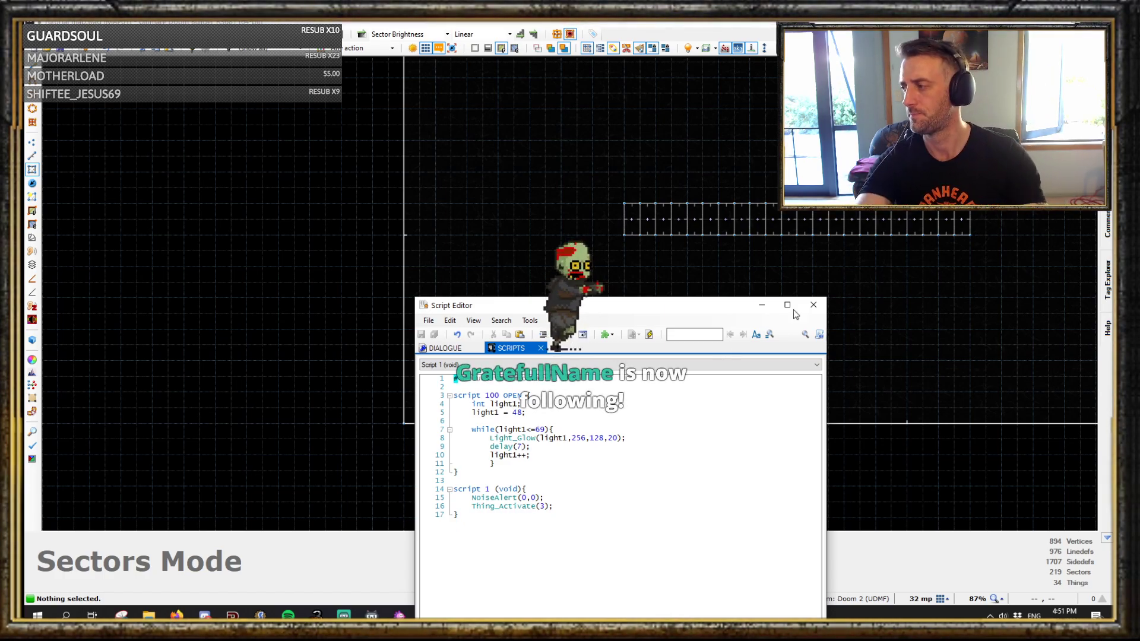
left_click(478, 470)
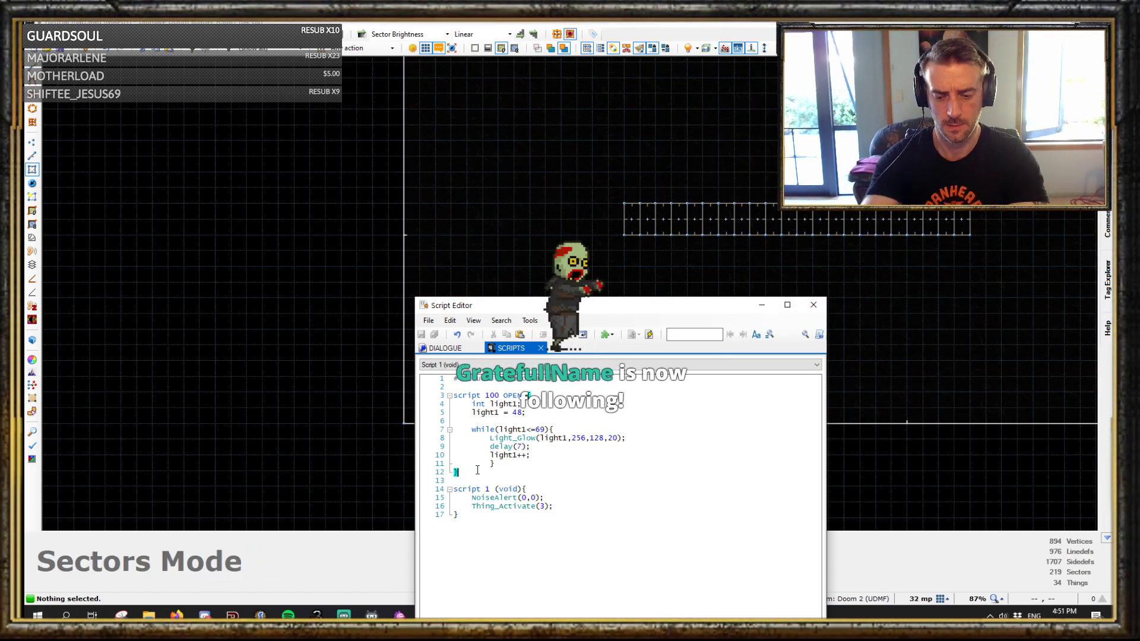
key("Return")
key("Return")
left_click_drag(478, 472, 527, 395)
key("Delete")
double_click(504, 397)
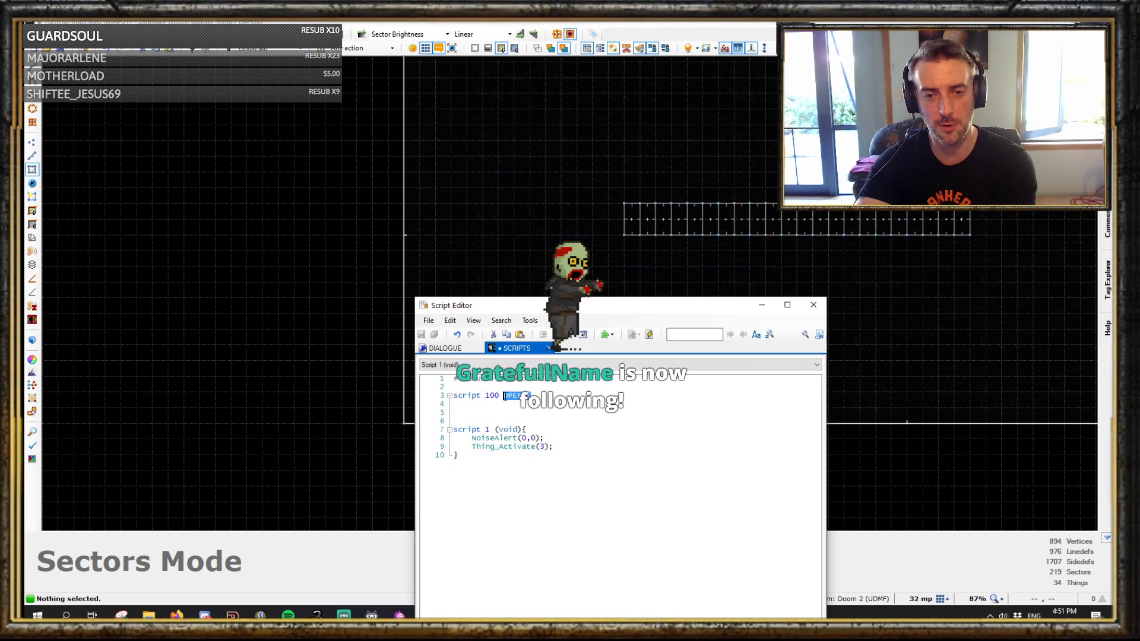
type("(void)")
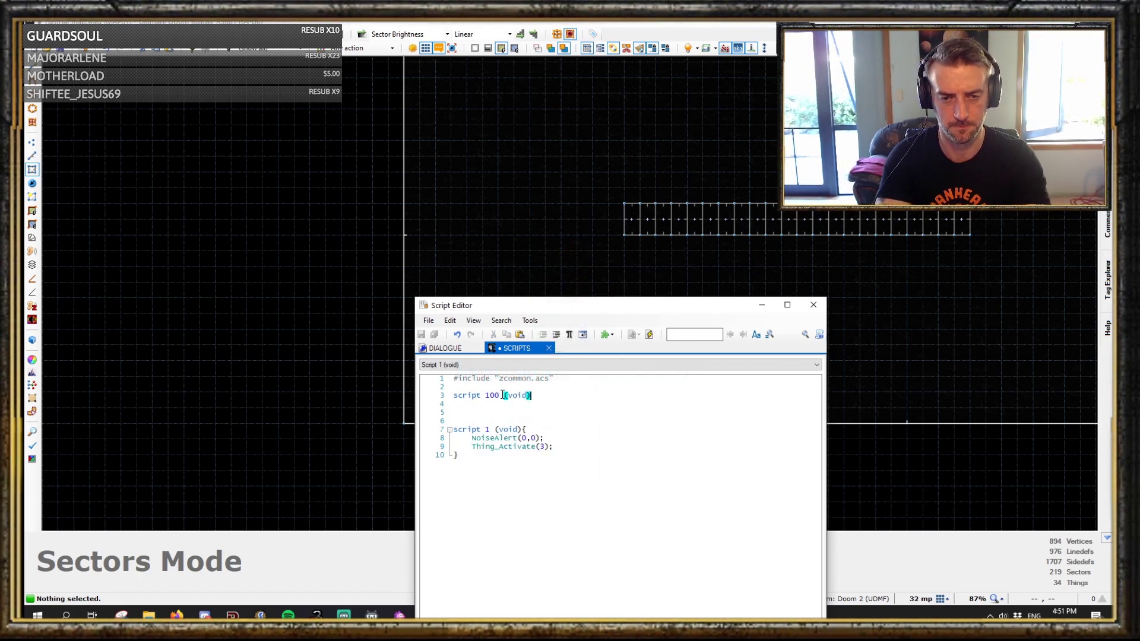
- Open the body of script 100 and declare the integer variable light1 with the value 48
type("{")
key("Return")
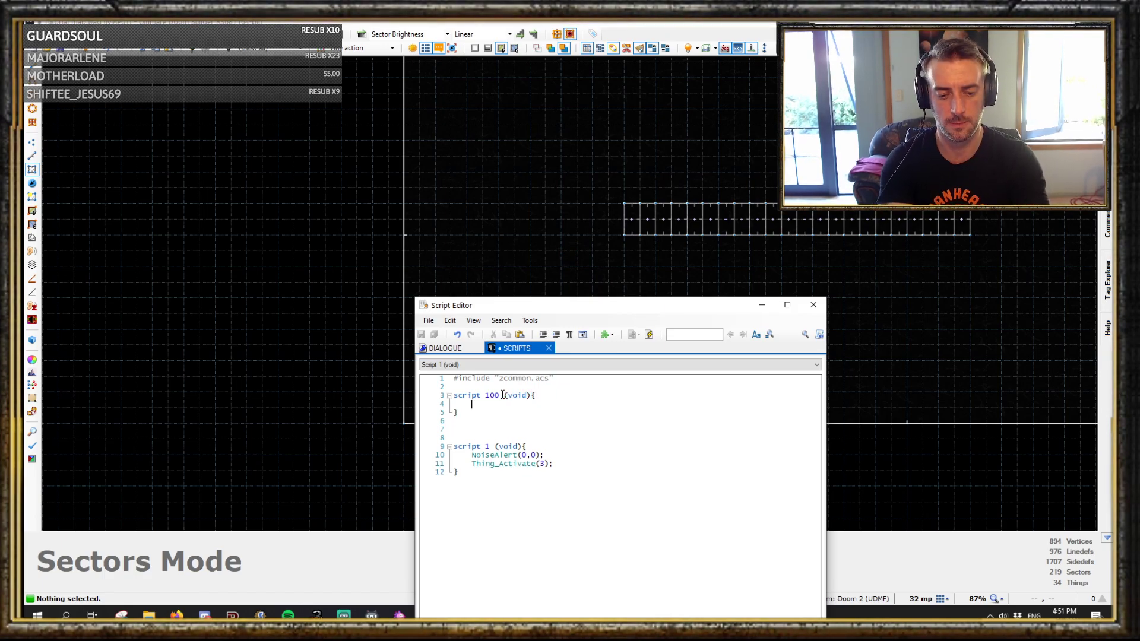
type("int light1;")
key("Return")
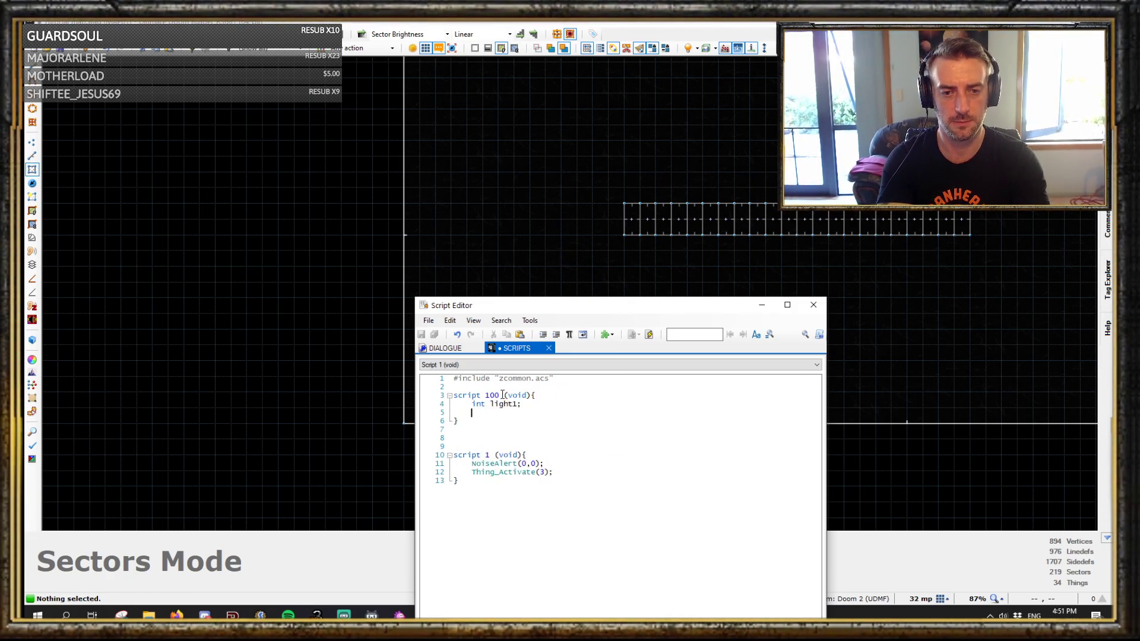
type("light1 =")
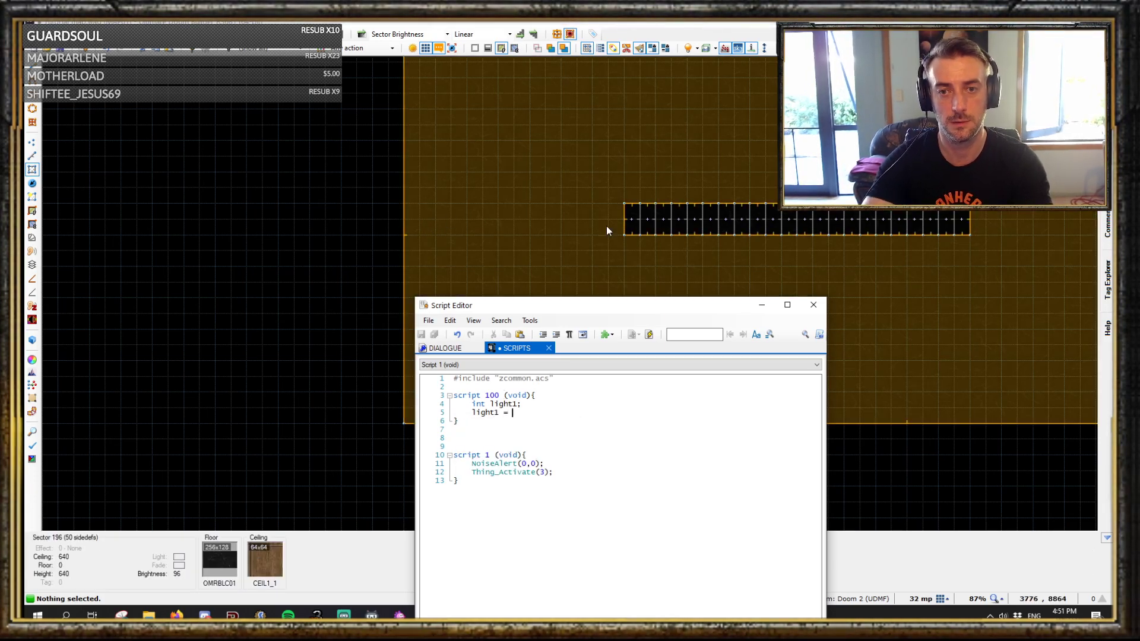
type("48;")
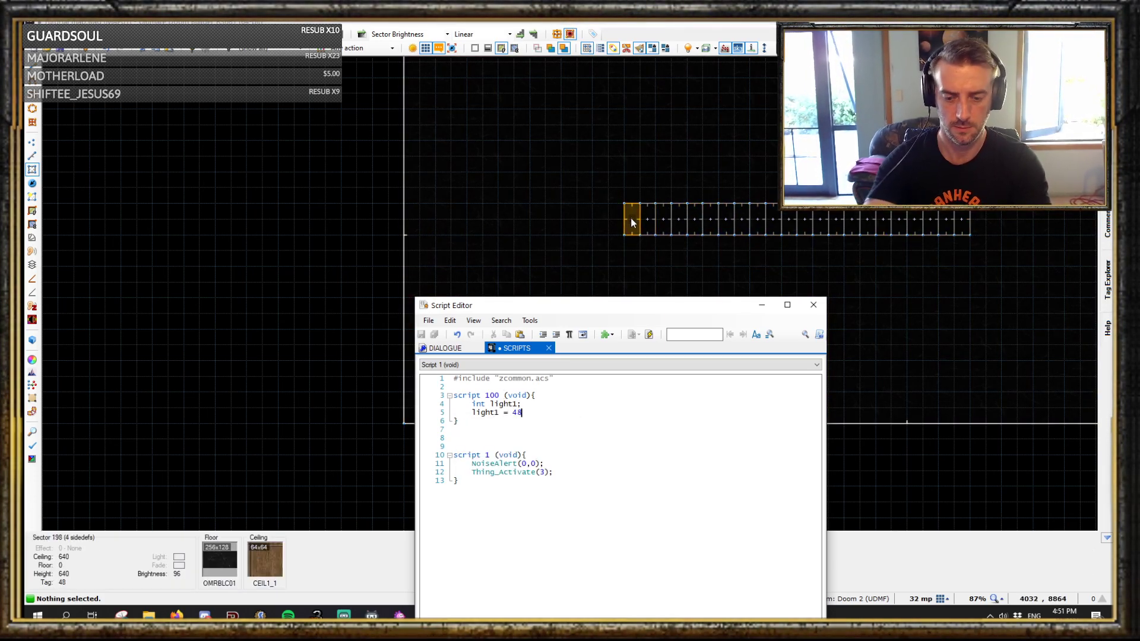
- Add a while loop to script 100 that runs as long as light1<=69
key("Return")
key("Return")
type("while")
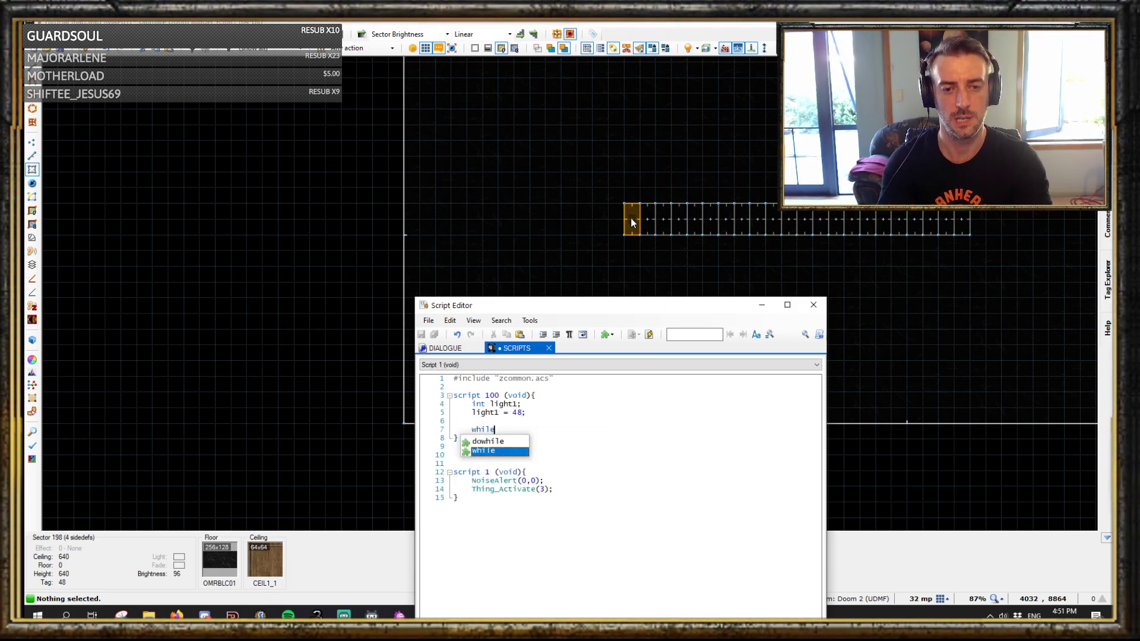
type("(light1")
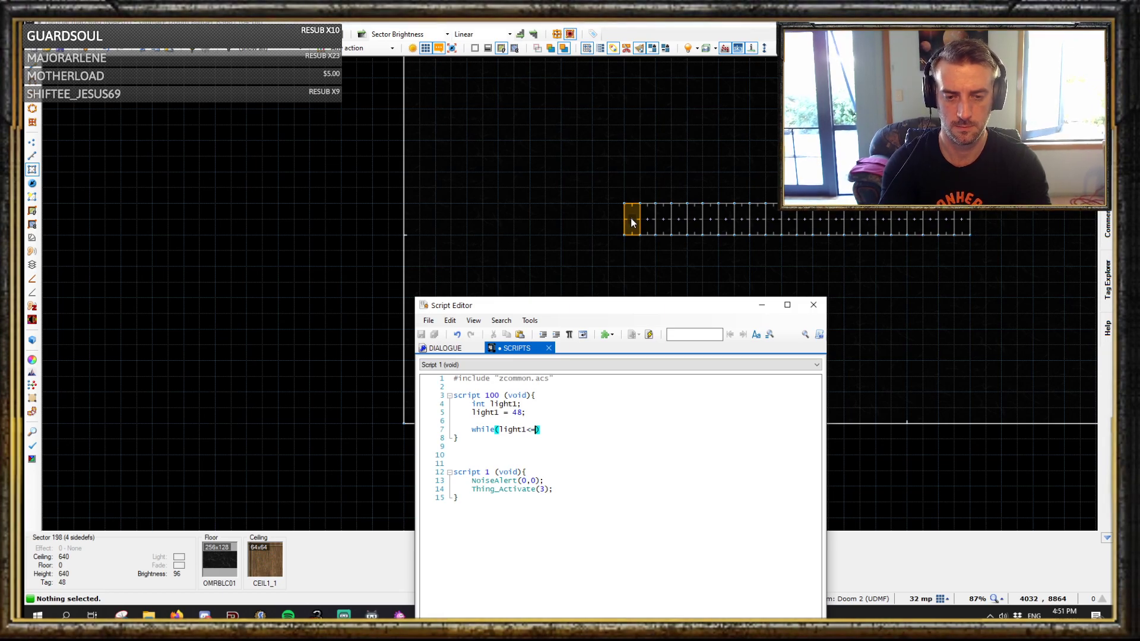
type("<=69){")
key("Return")
- Add the call Light_Fade(light1,192,20); inside the while loop of script 100
type("light")
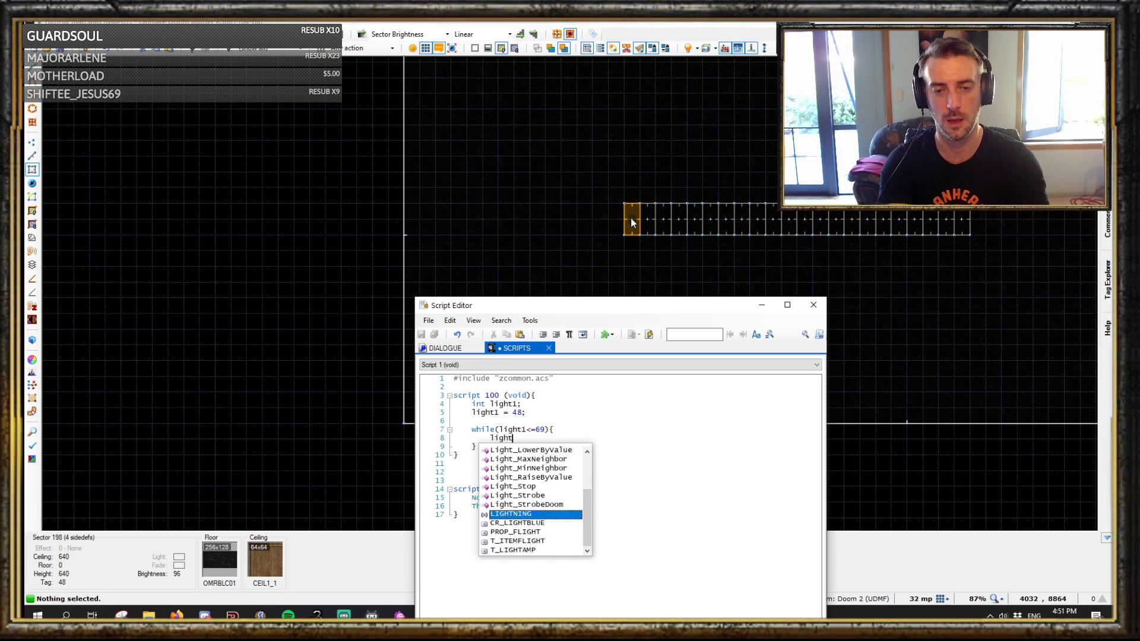
key("Escape")
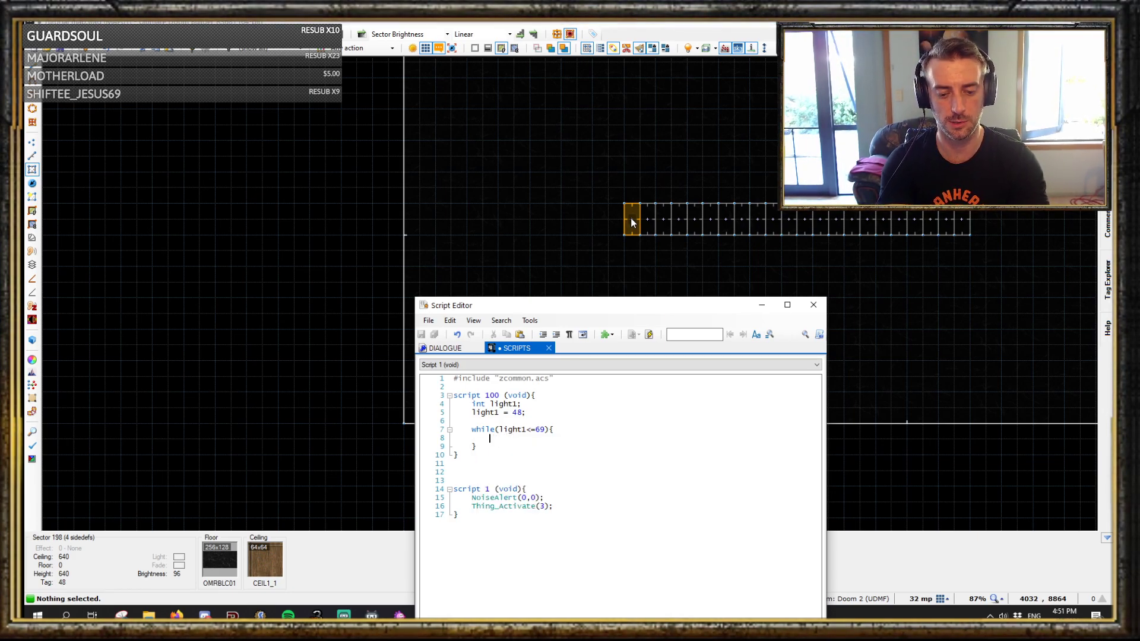
type("ight_fa")
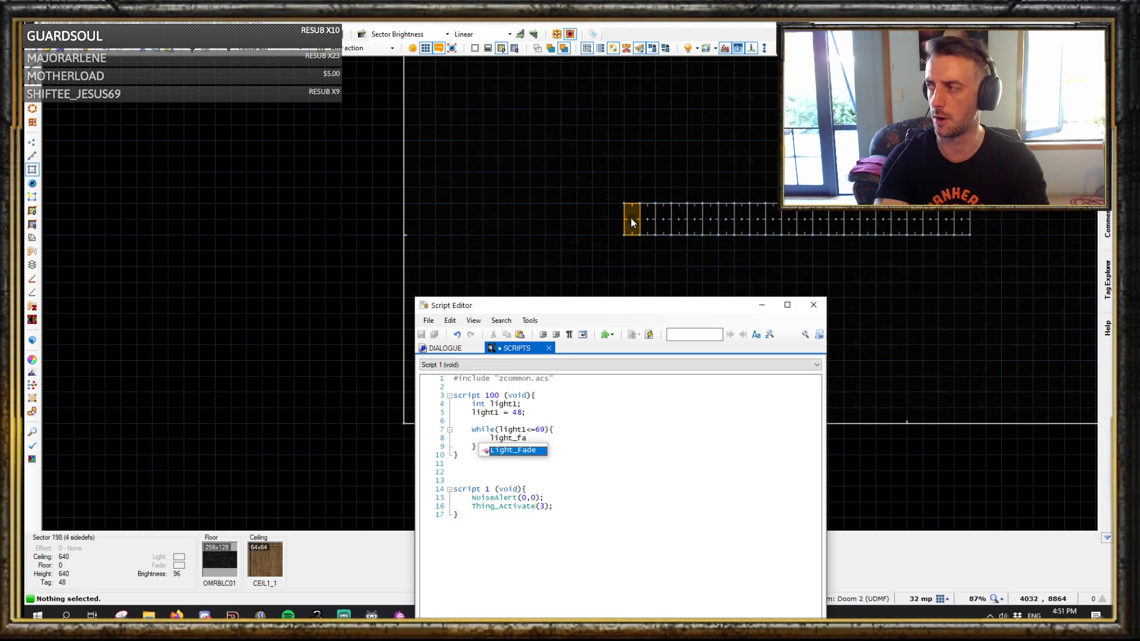
key("Return")
type("(")
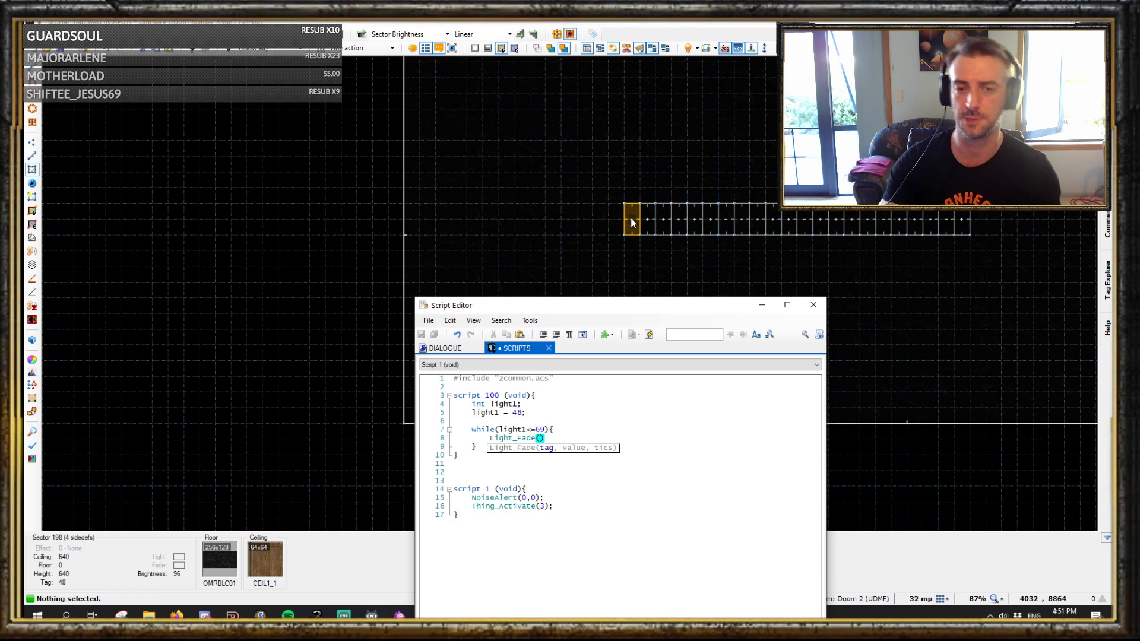
type("l")
key("BackSpace")
type(".")
key("BackSpace")
type("light1,192,20")
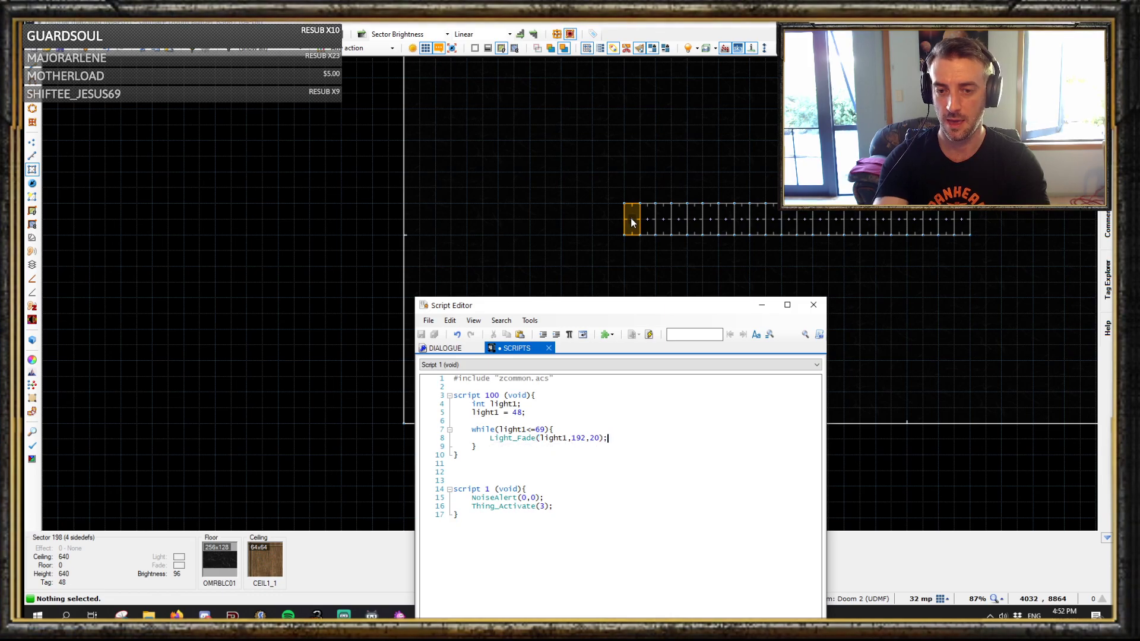
- Complete the loop of script 100 with delay(5); and light1++;, and indent its closing brace
key("Return")
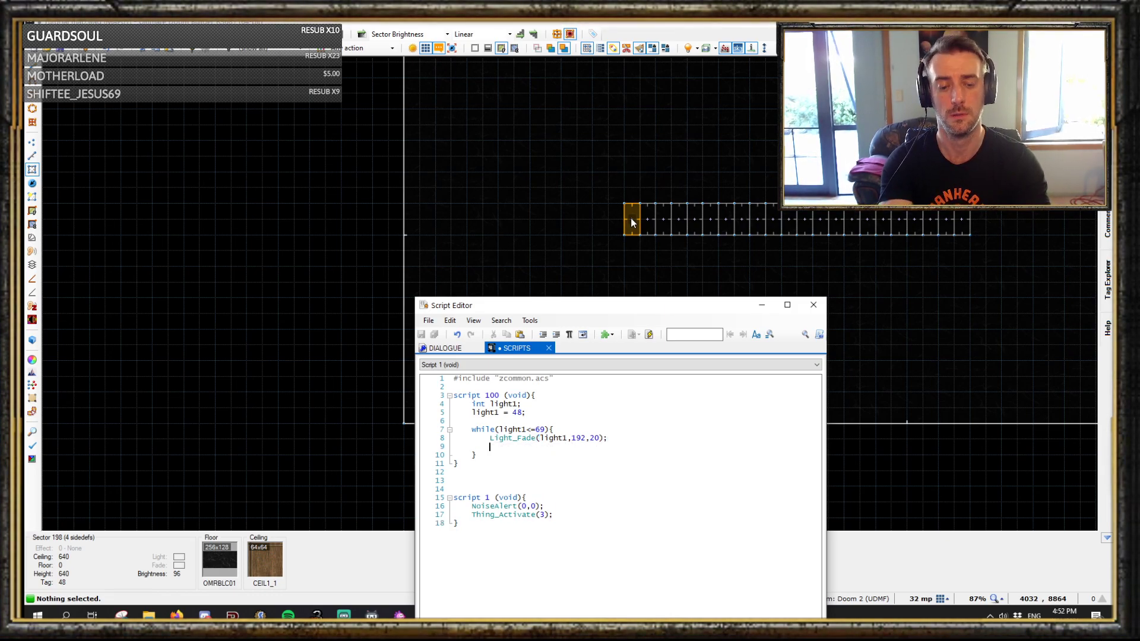
type("delay(")
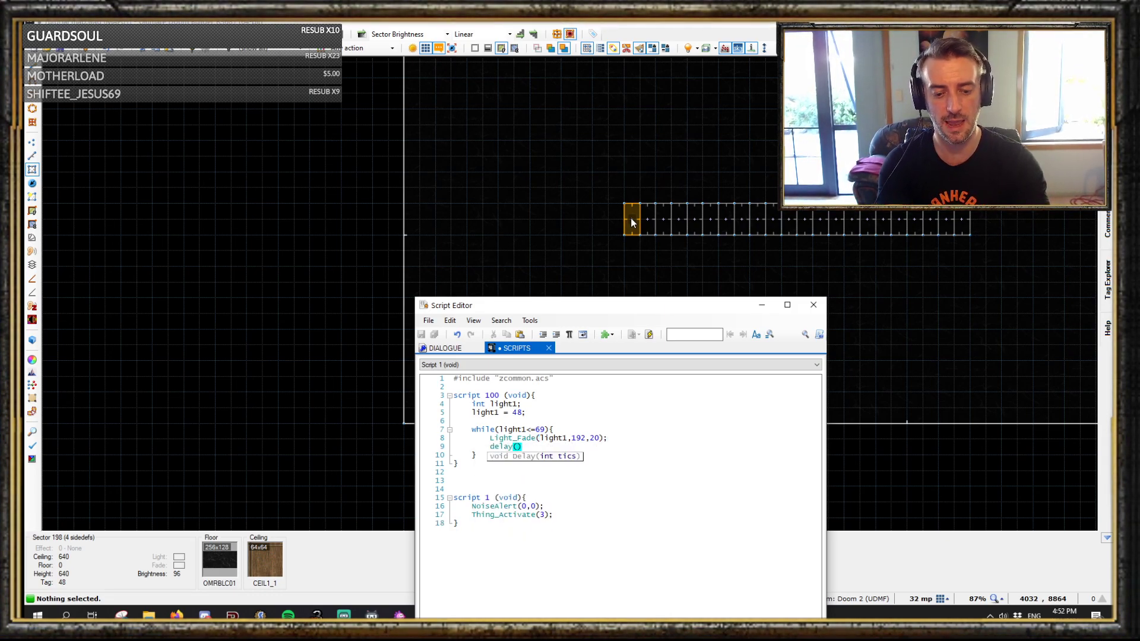
type("5);")
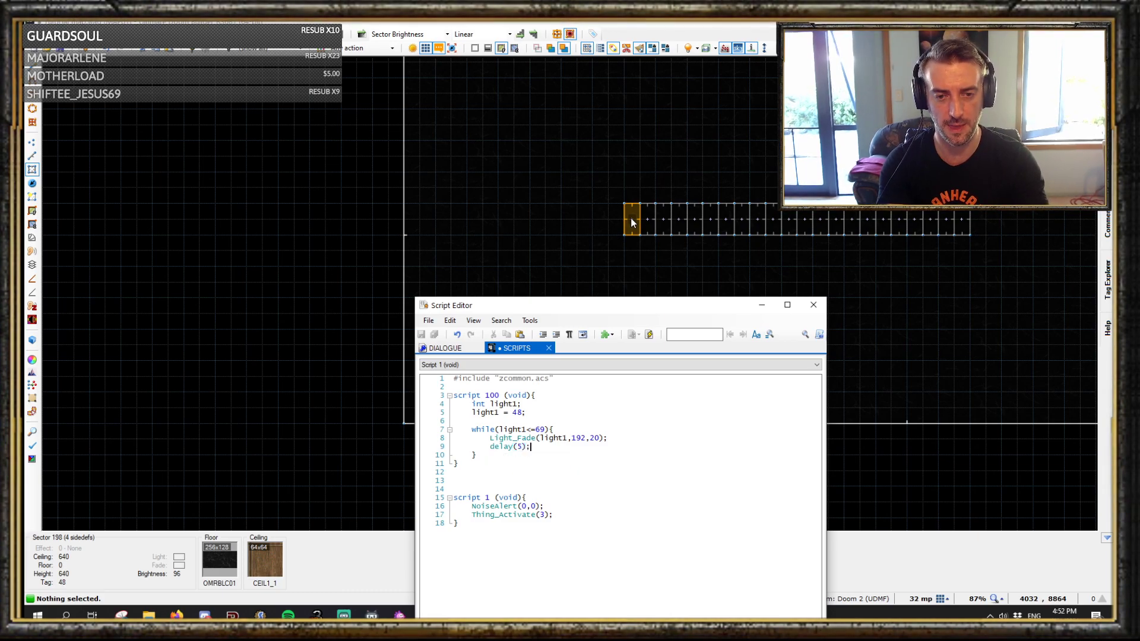
key("Return")
type("light1++;")
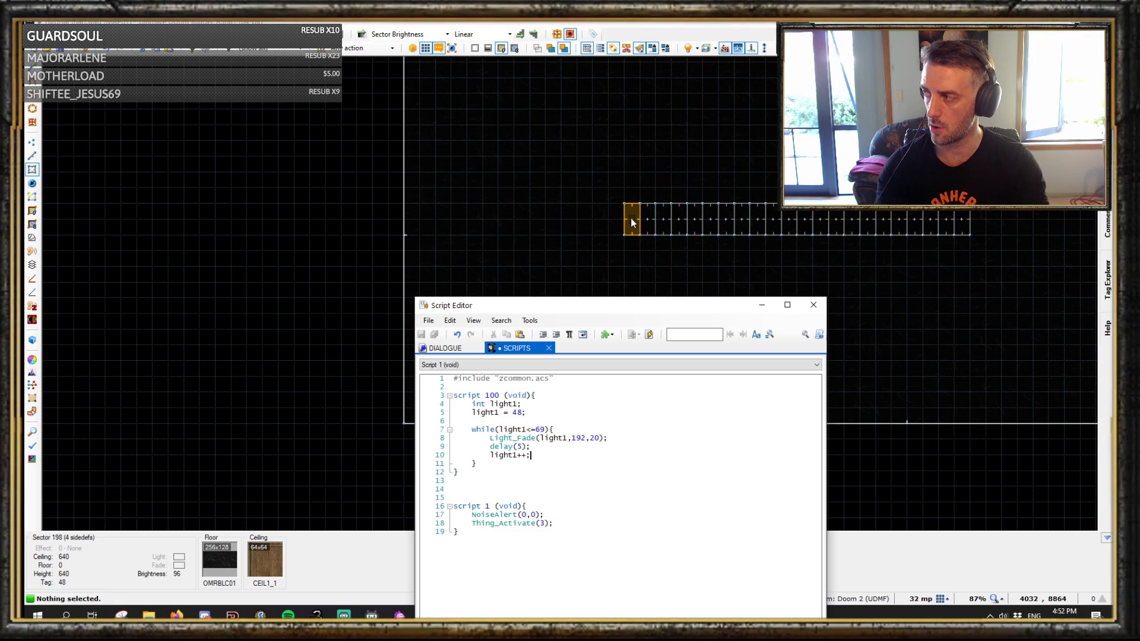
left_click(472, 465)
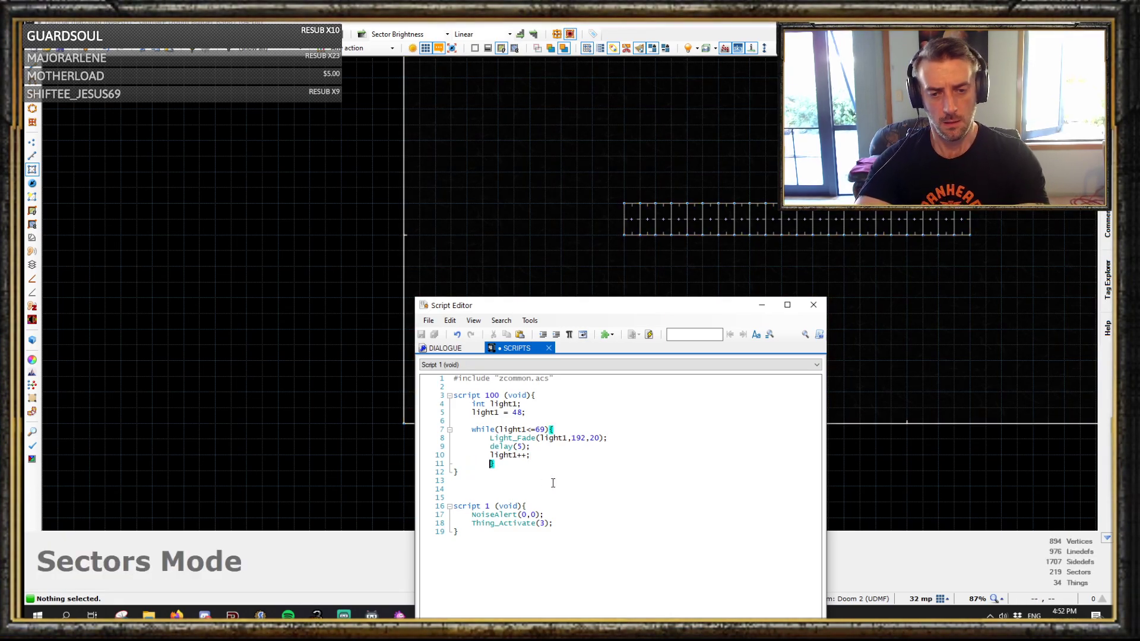
- Duplicate the whole of script 100 below itself and number the copy 101
left_click(471, 481)
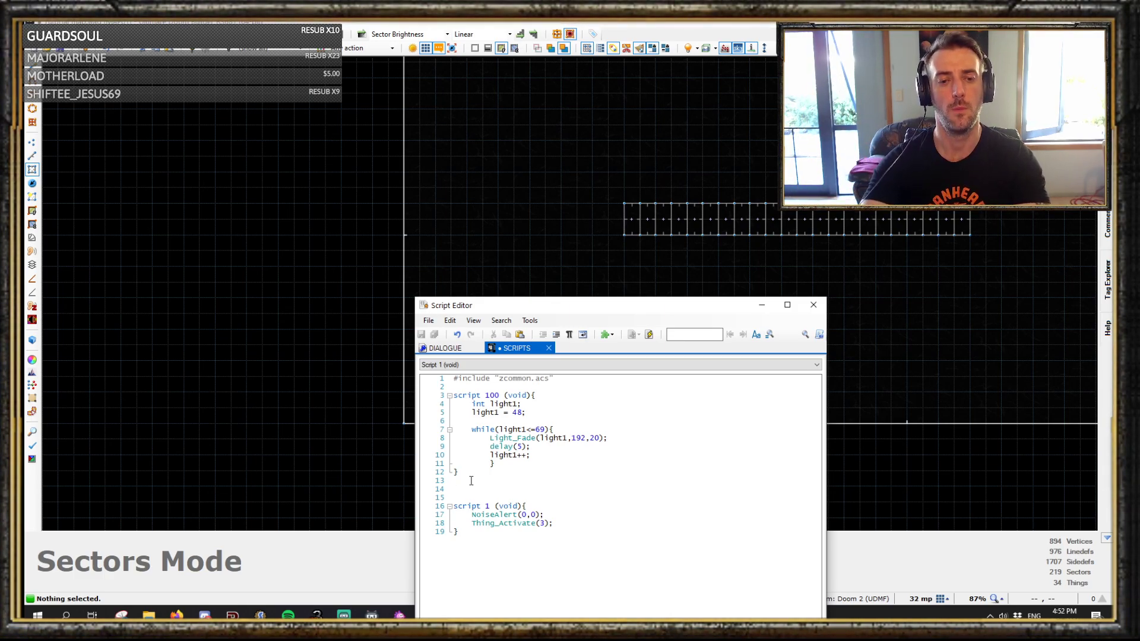
key("Return")
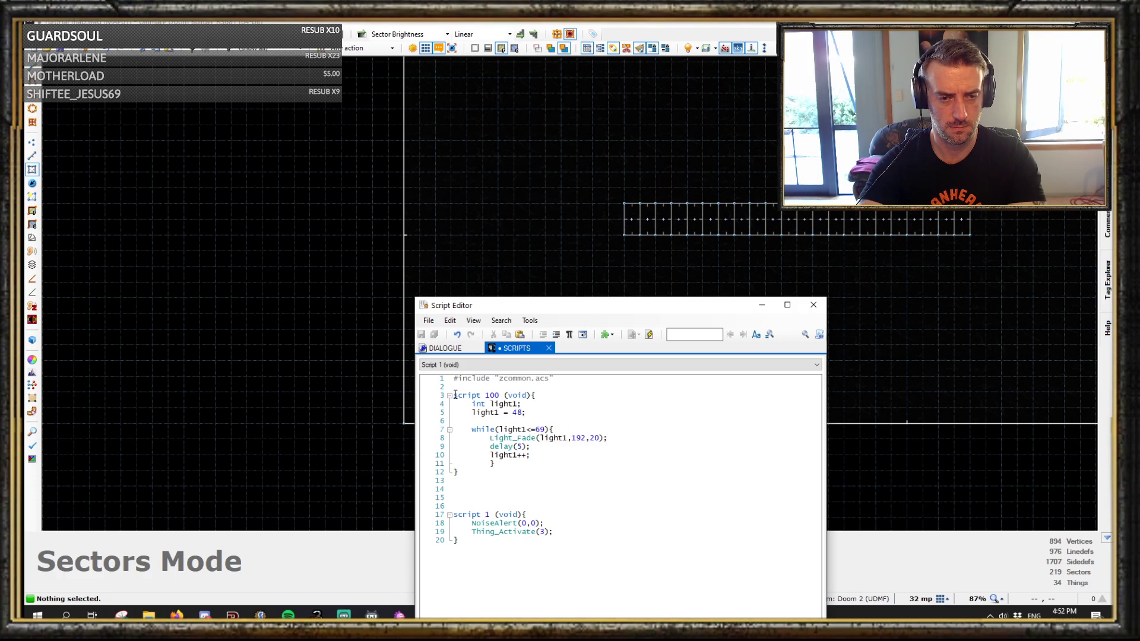
left_click_drag(455, 394, 478, 470)
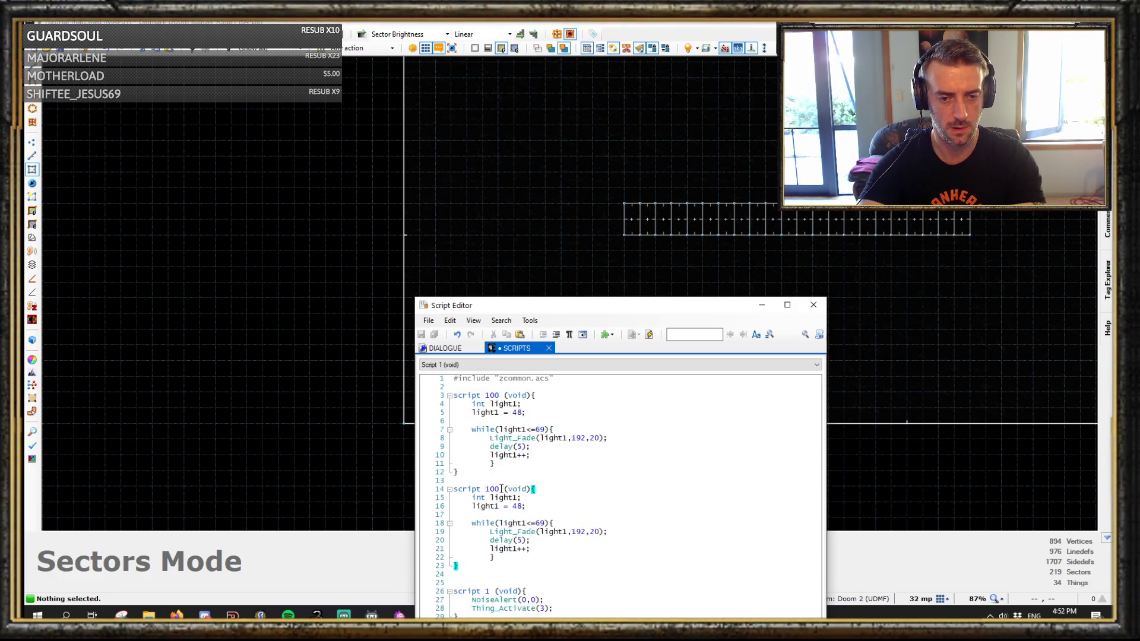
key("BackSpace")
type("1")
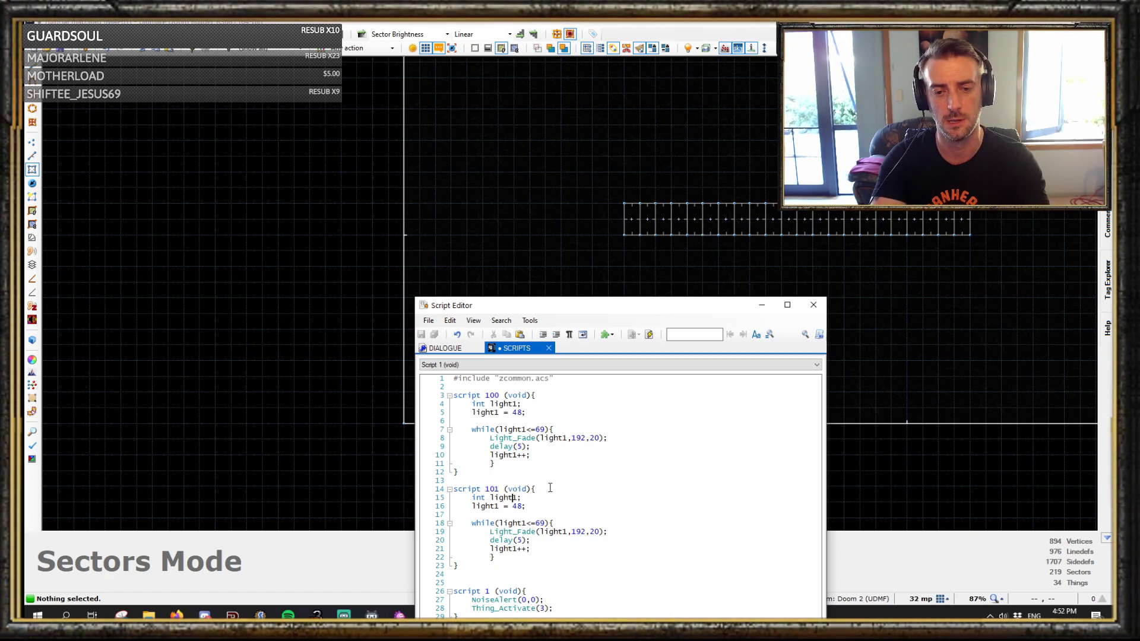
- Rename the variable light1 to light2 throughout script 101, including the loop condition, fade call and increment
type("2")
key("Down")
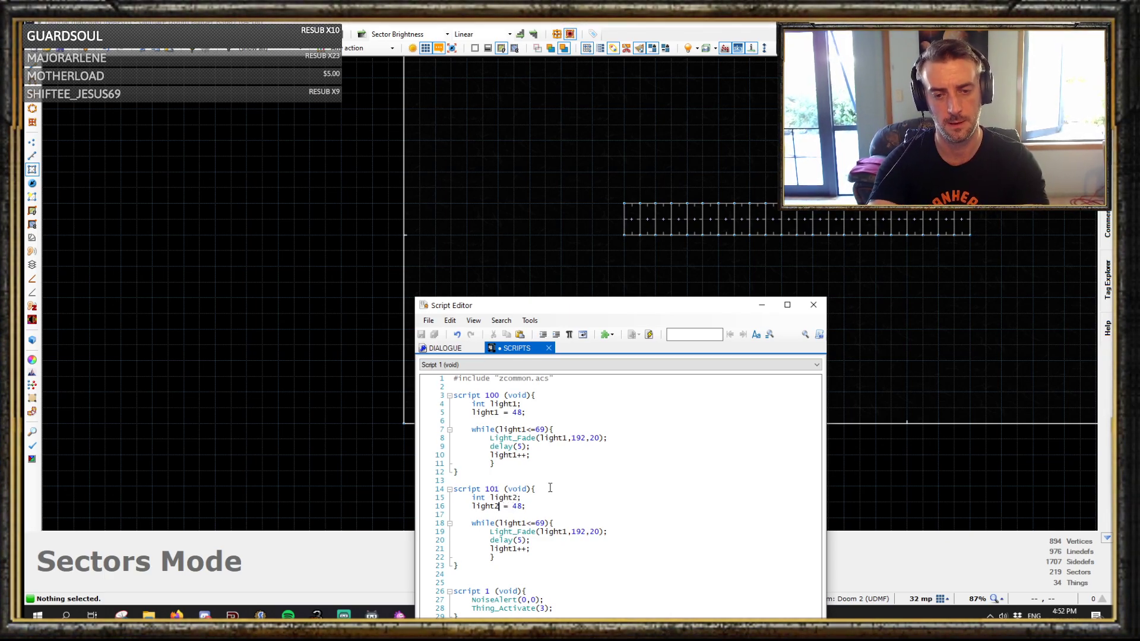
key("Down")
key("Right")
key("Right")
key("Right")
key("Right")
key("Right")
key("Right")
key("Right")
key("Right")
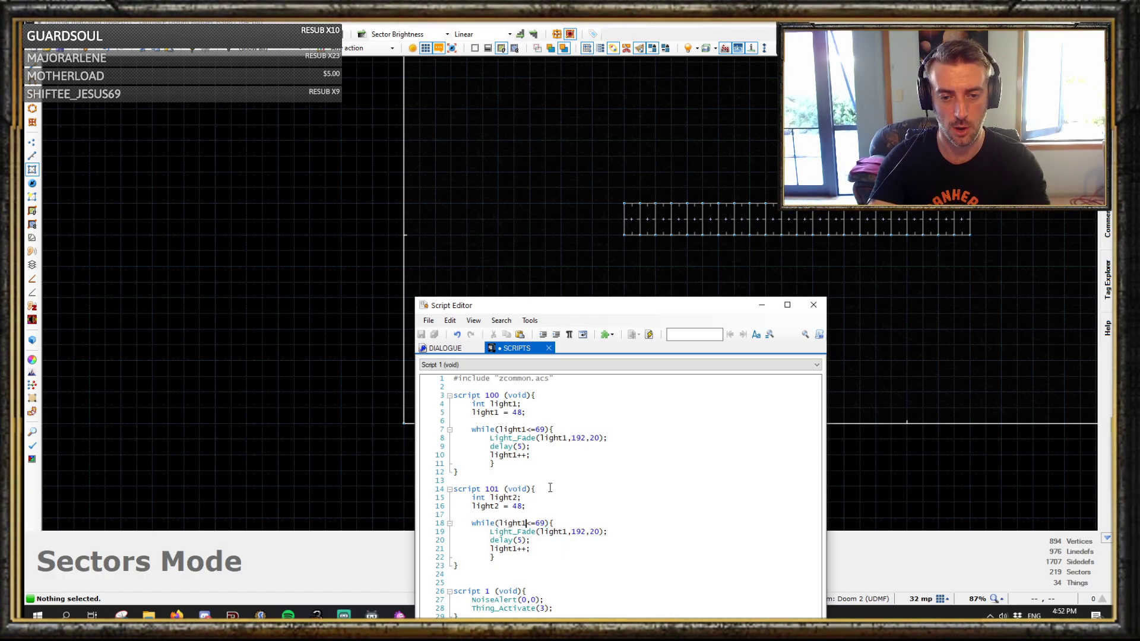
key("Down")
key("Right")
key("Right")
key("Right")
key("Right")
key("Right")
key("Right")
key("BackSpace")
type("2")
key("Down")
key("Down")
key("Left")
key("Left")
key("Left")
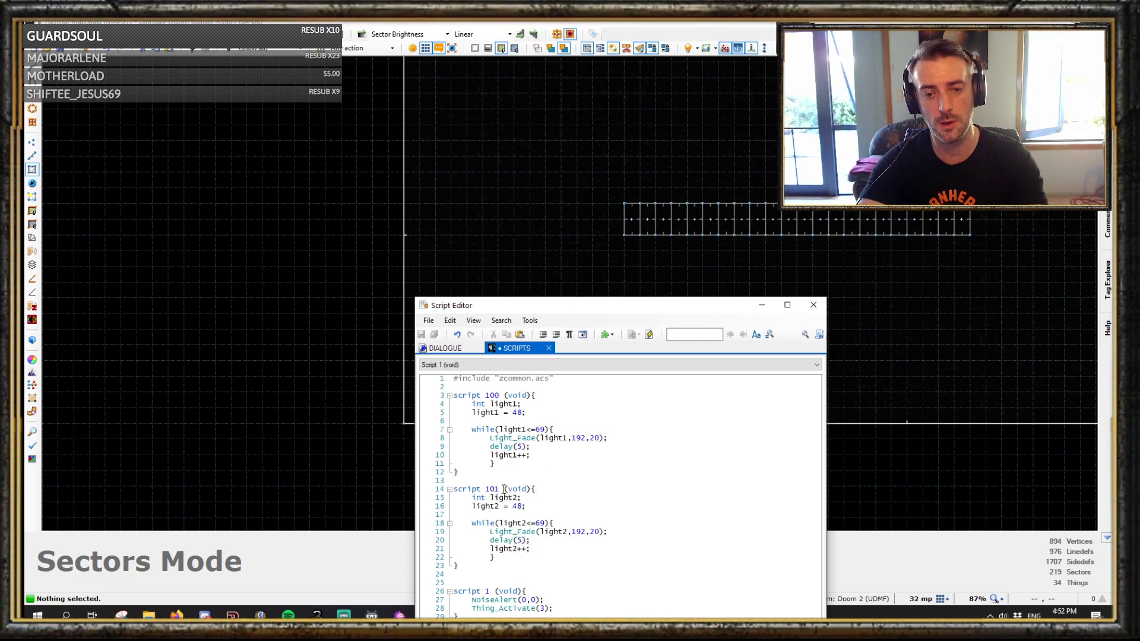
- Set the Light_Fade value in script 101 to 112
left_click(586, 531)
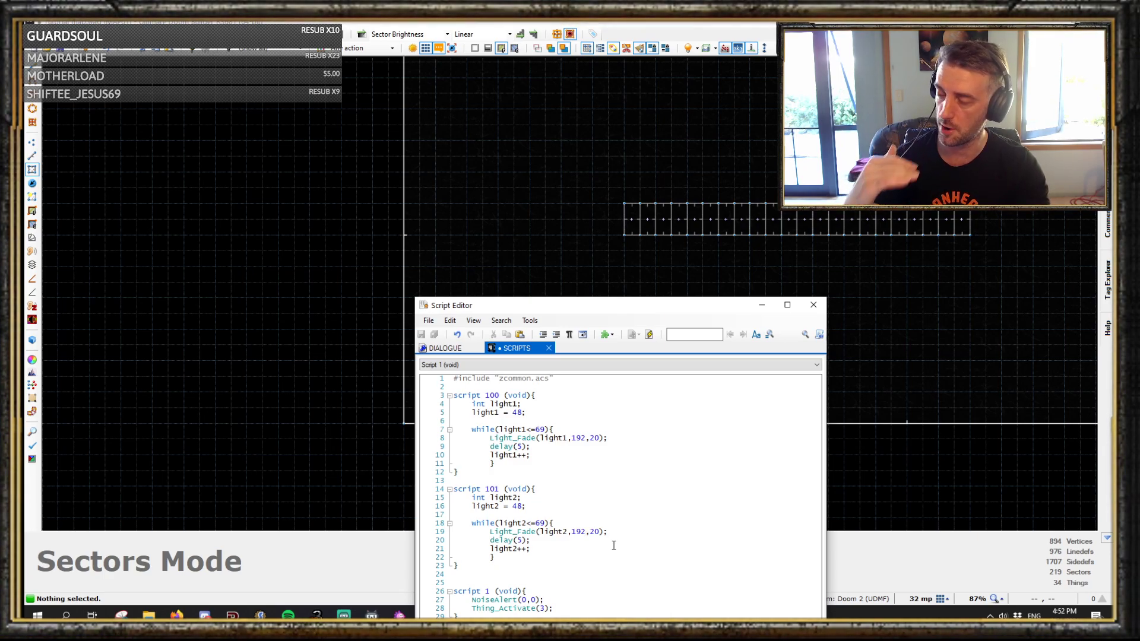
key("BackSpace")
key("BackSpace")
type("12")
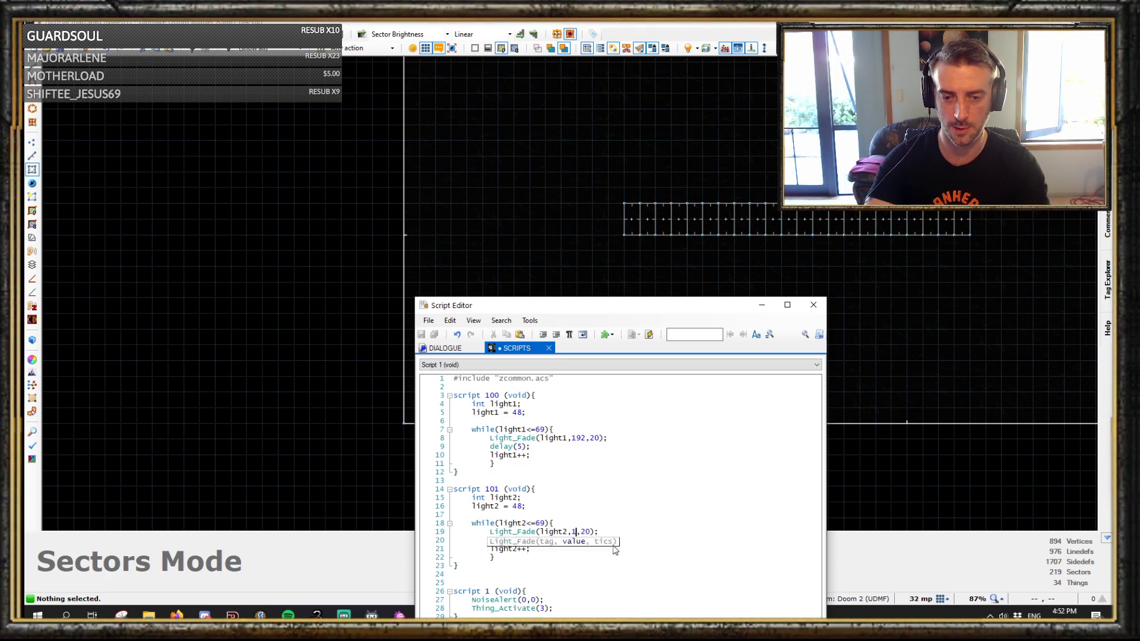
left_click(644, 473)
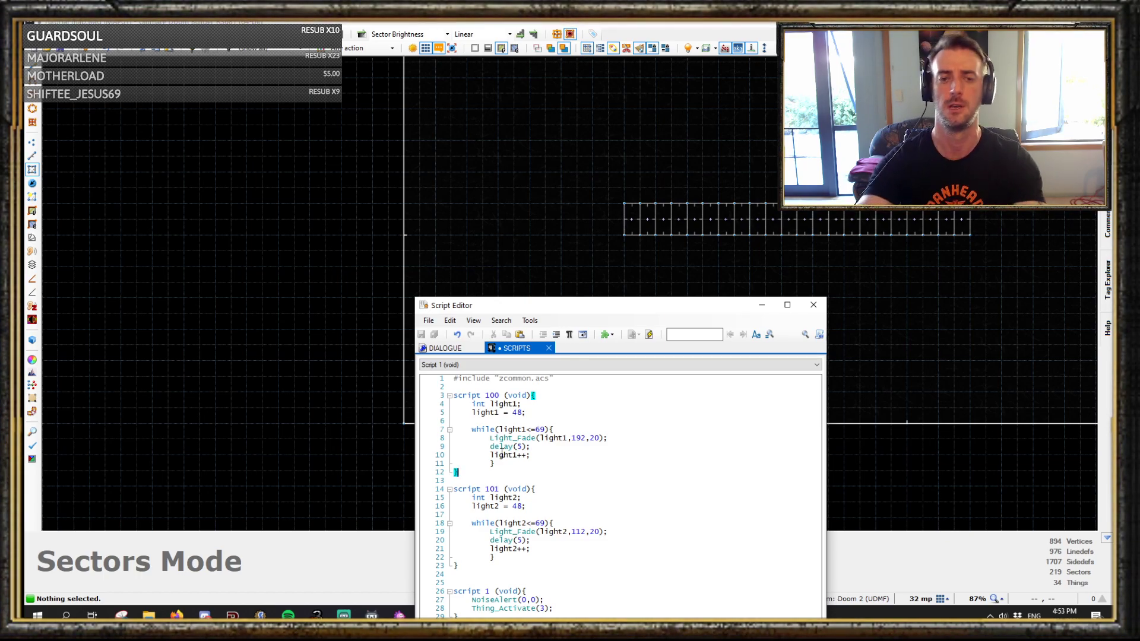
- Insert a new empty script numbered 99 of type OPEN above script 100
left_click(470, 386)
key("Return")
key("Return")
key("Up")
type("scr")
key("Return")
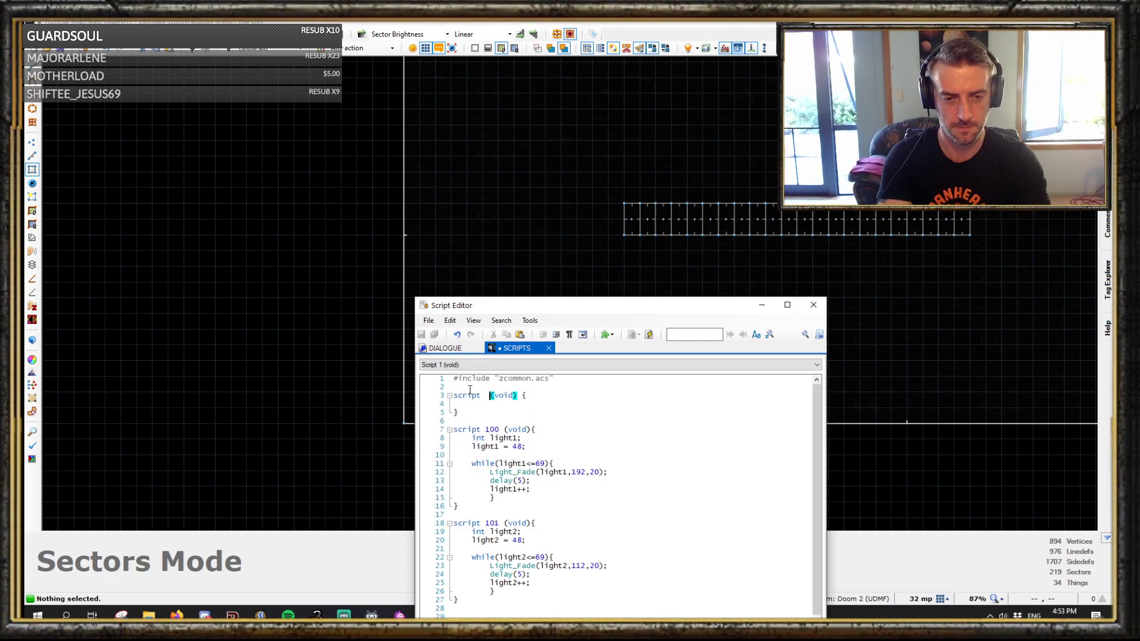
type("OPEN")
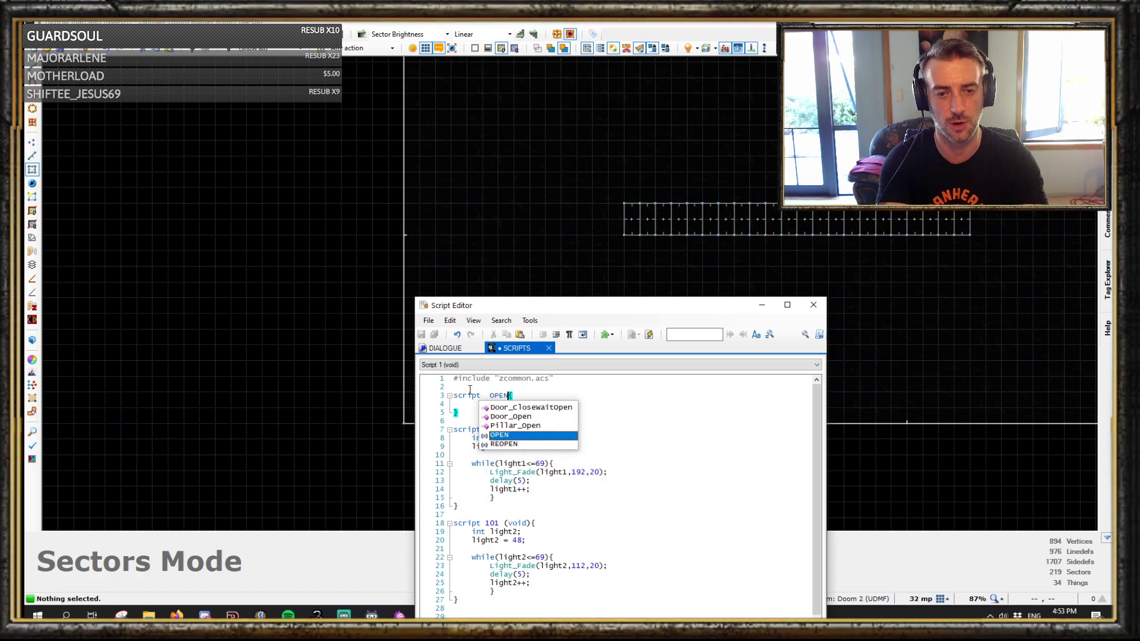
key("Down")
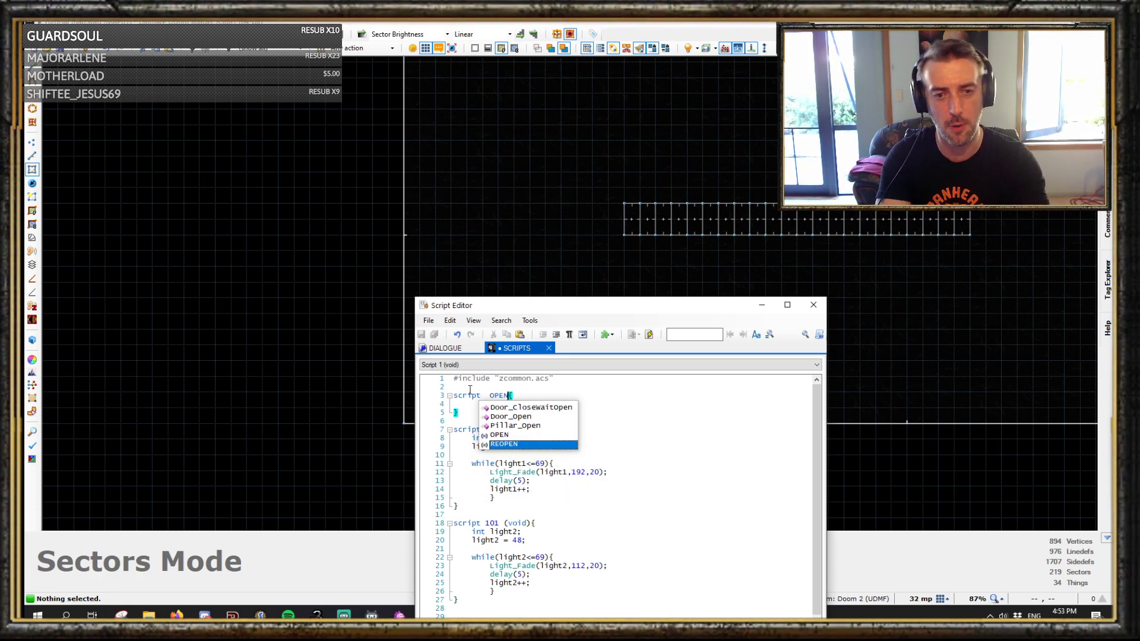
key("Escape")
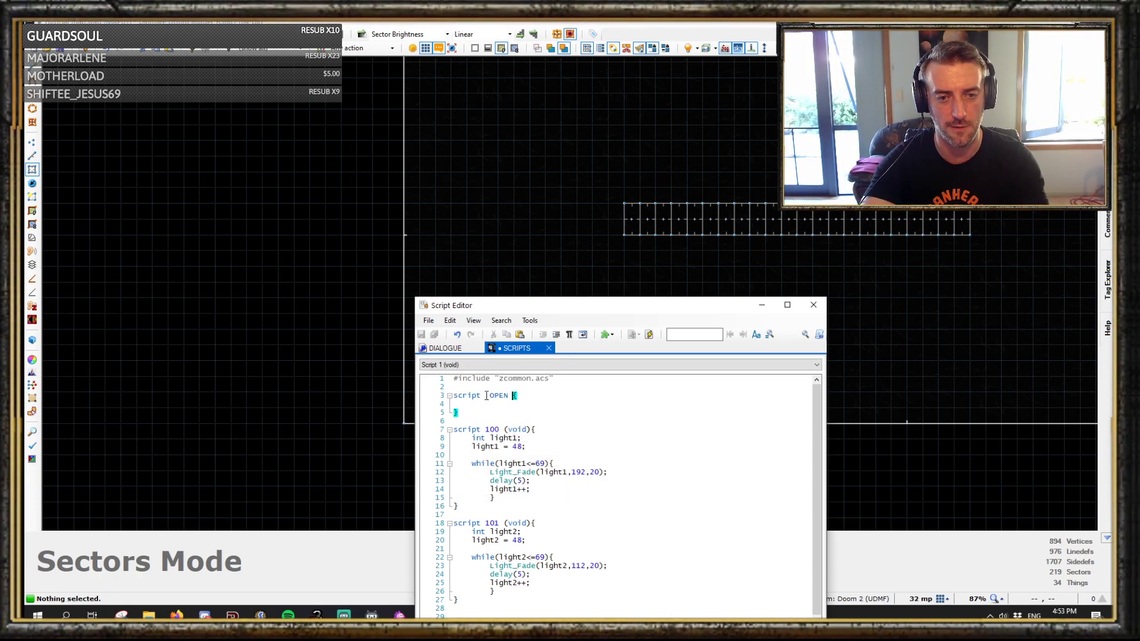
type("99 OPEN {     ")
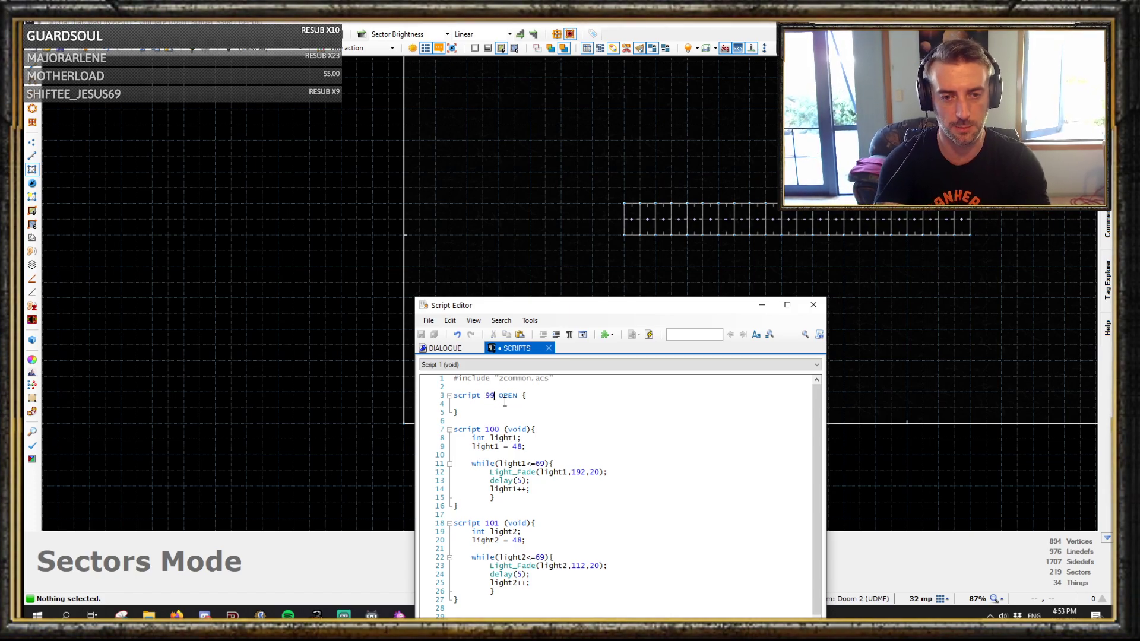
- Add the call ACS_Execute(100,0); to the body of script 99
type("AC")
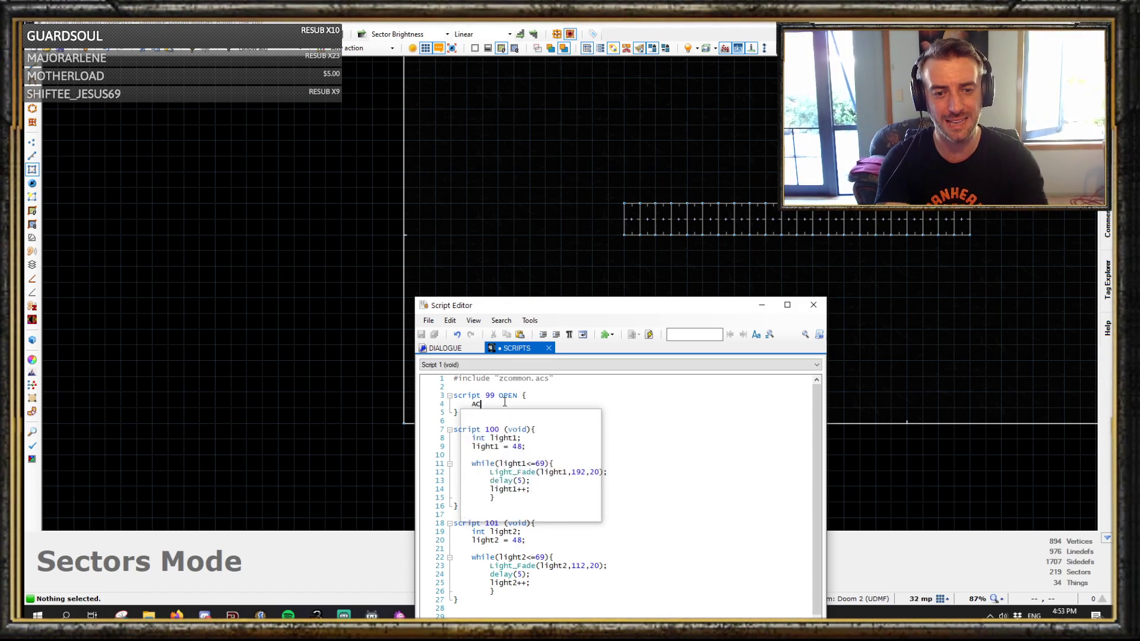
type("S_Execute(")
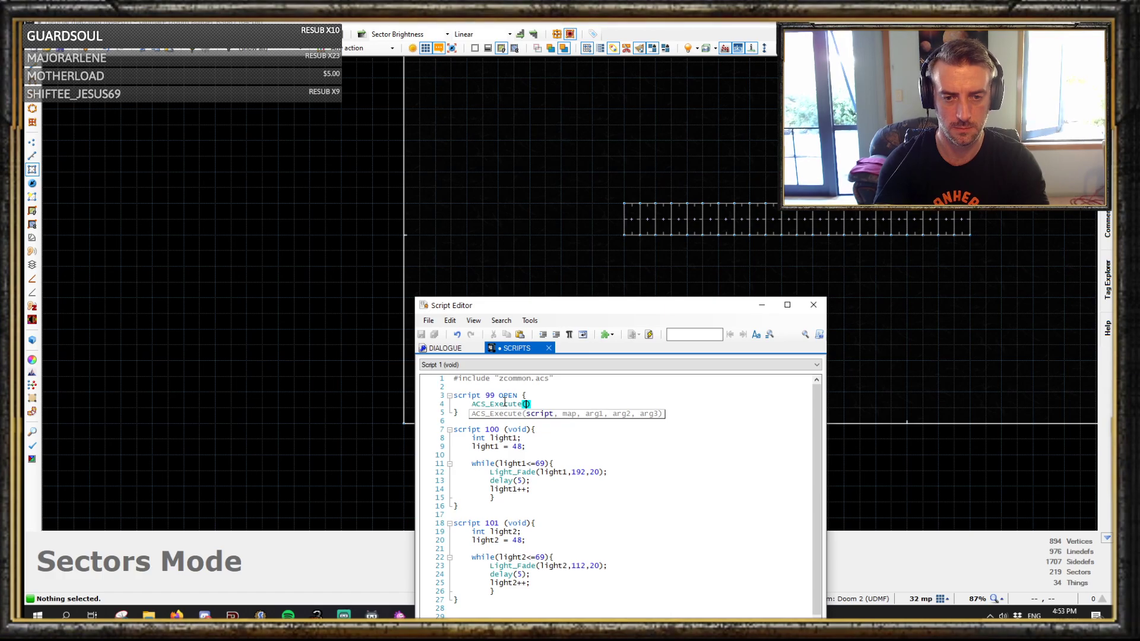
type("100,0")
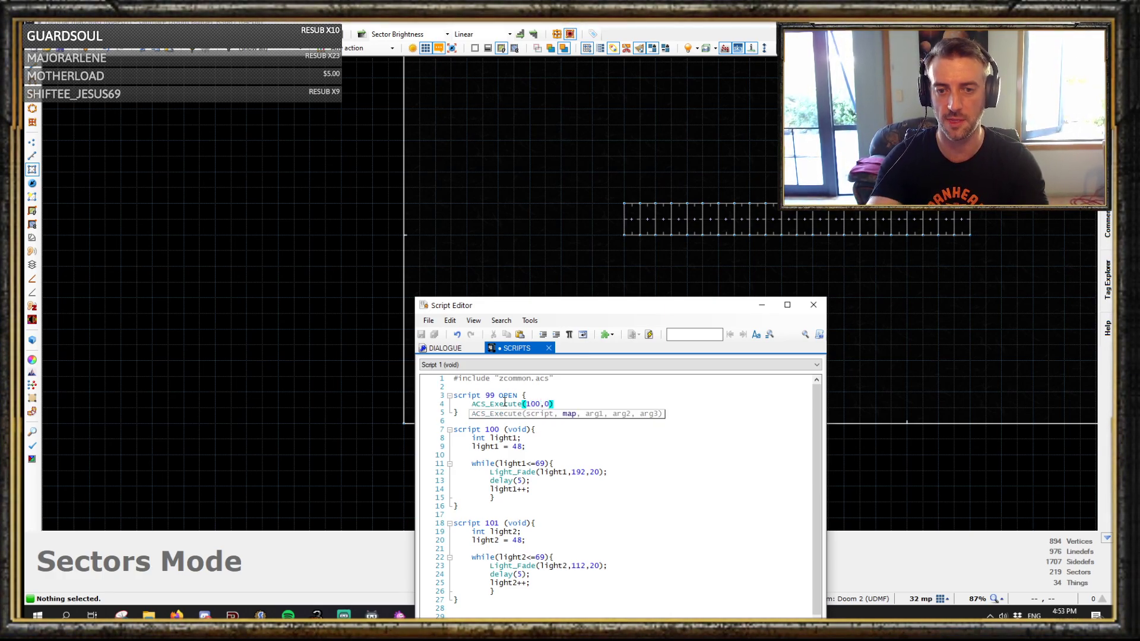
type(");")
- Add the line delay(20); below the ACS_Execute call in script 99
key("Return")
type("edlay")
key("BackSpace")
key("BackSpace")
key("BackSpace")
key("BackSpace")
key("BackSpace")
type("delay")
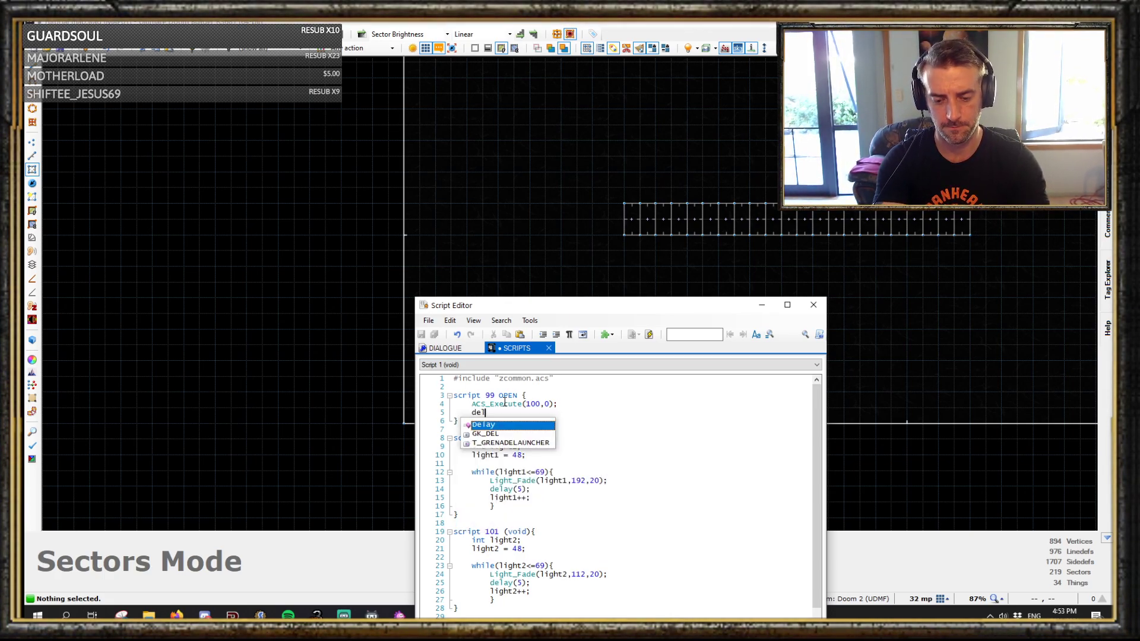
left_click(600, 481)
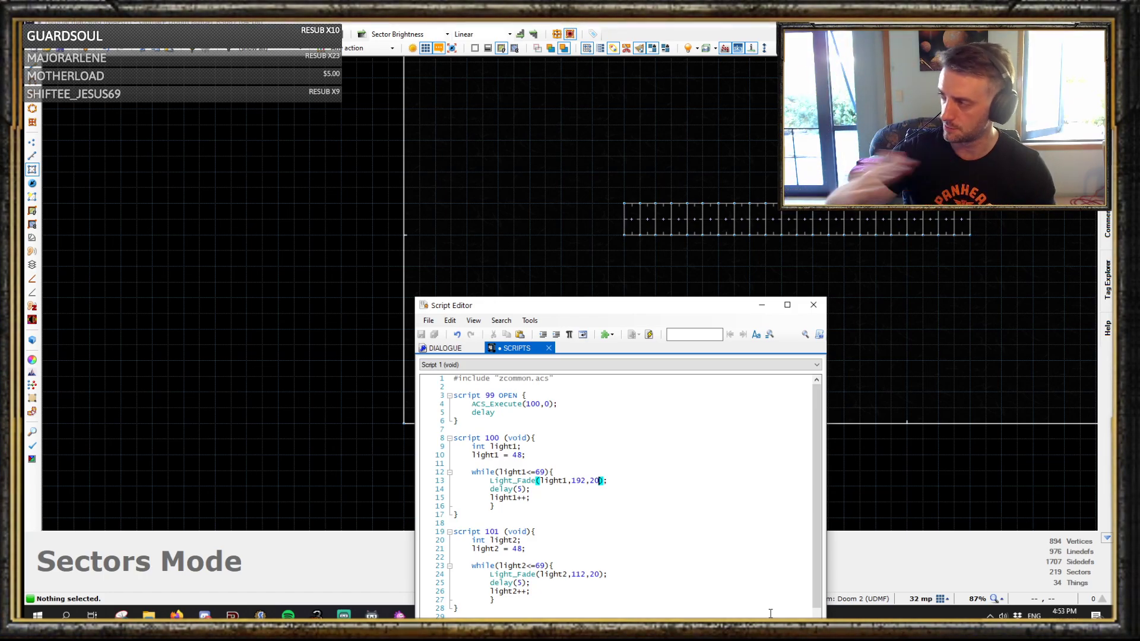
left_click(540, 415)
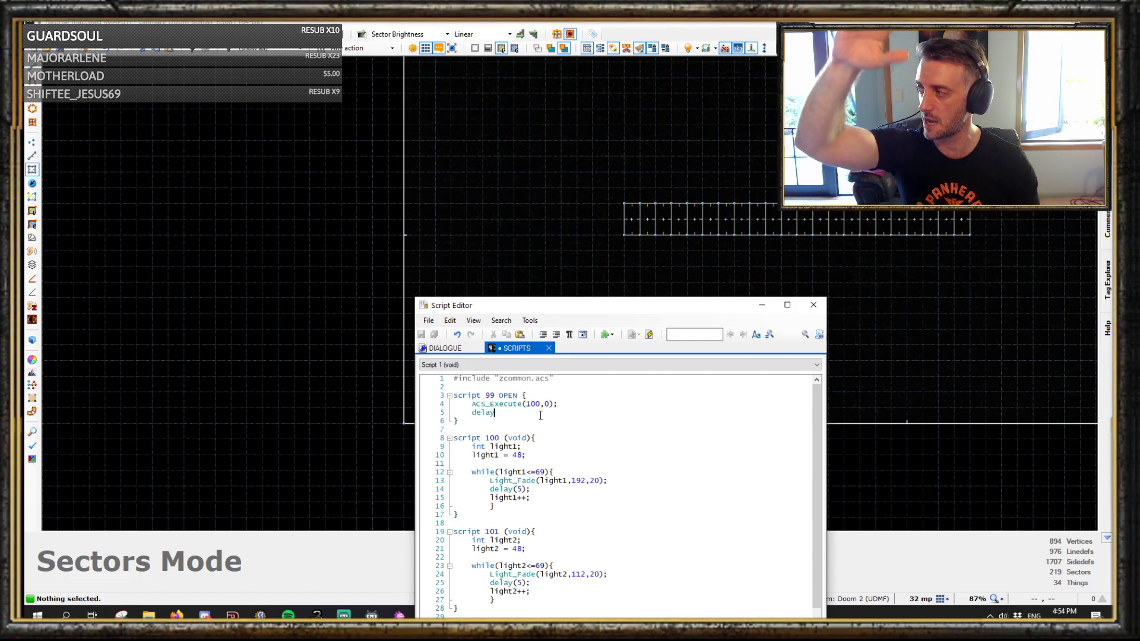
type("(20)")
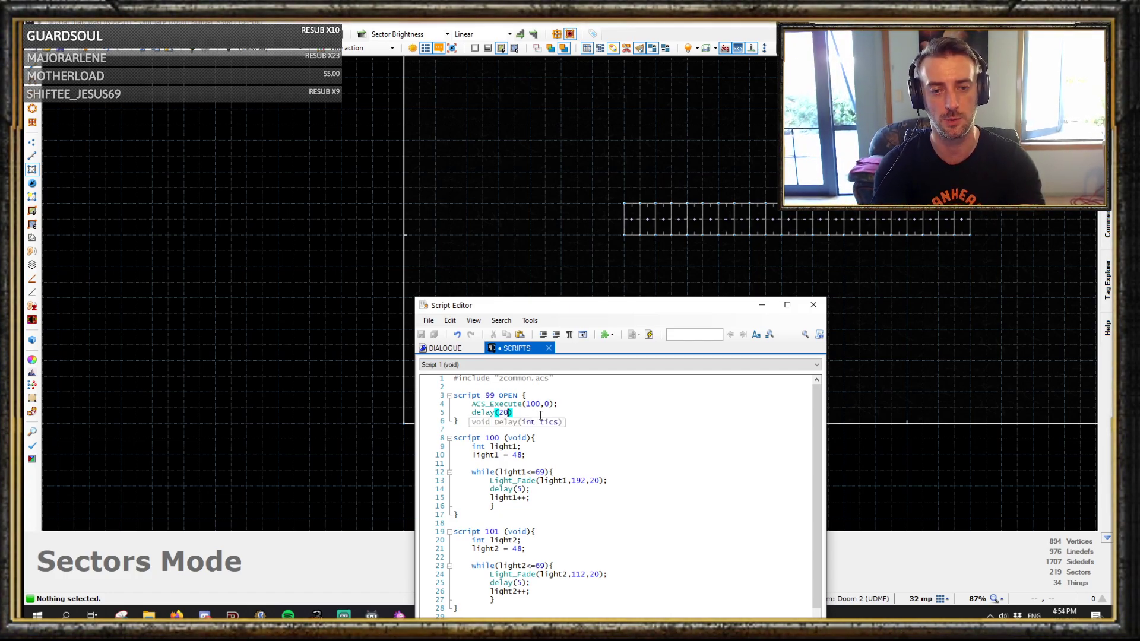
type(";")
- Add the call ACS_Execute(101,0); after the delay in script 99 and save the scripts
key("Return")
type("ACS_EX")
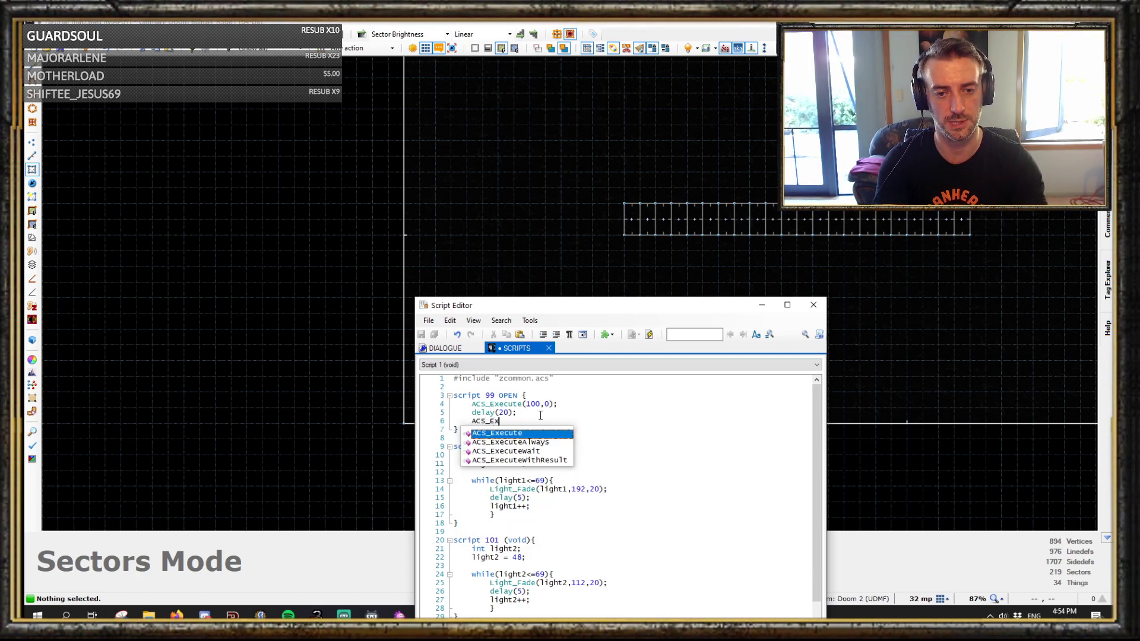
key("Return")
type("(101")
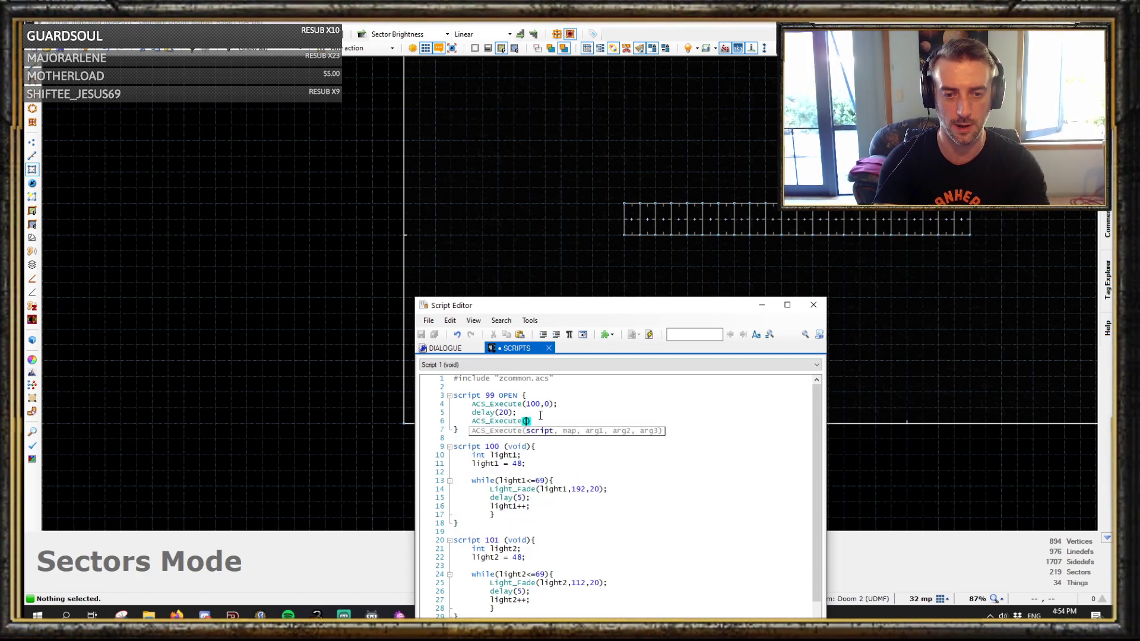
type(",0)")
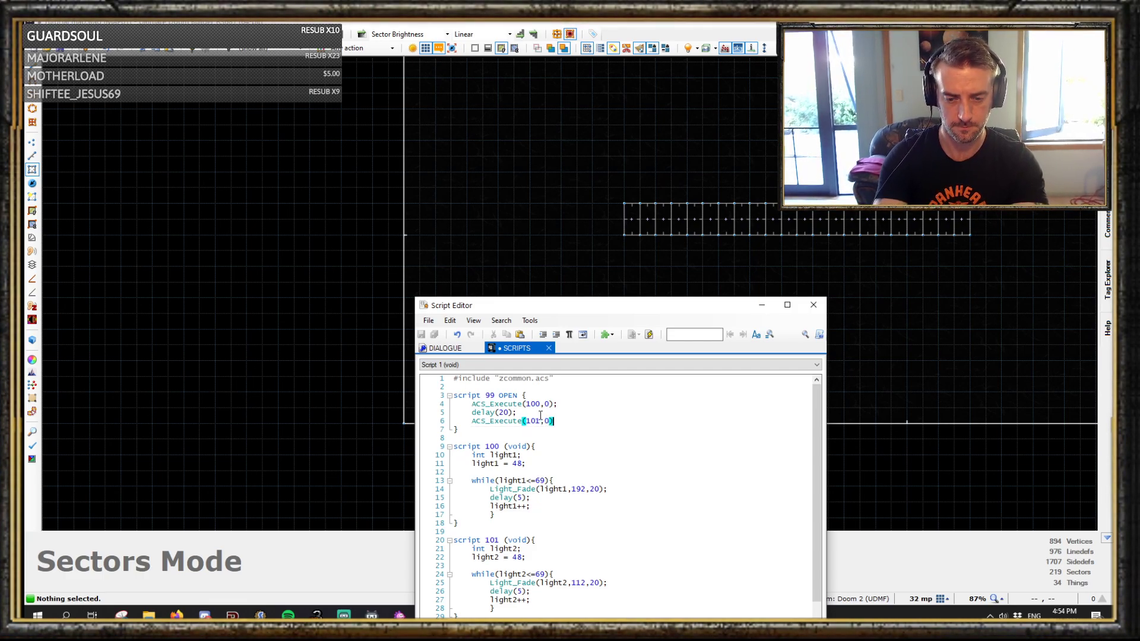
type(";")
key("ctrl+s")
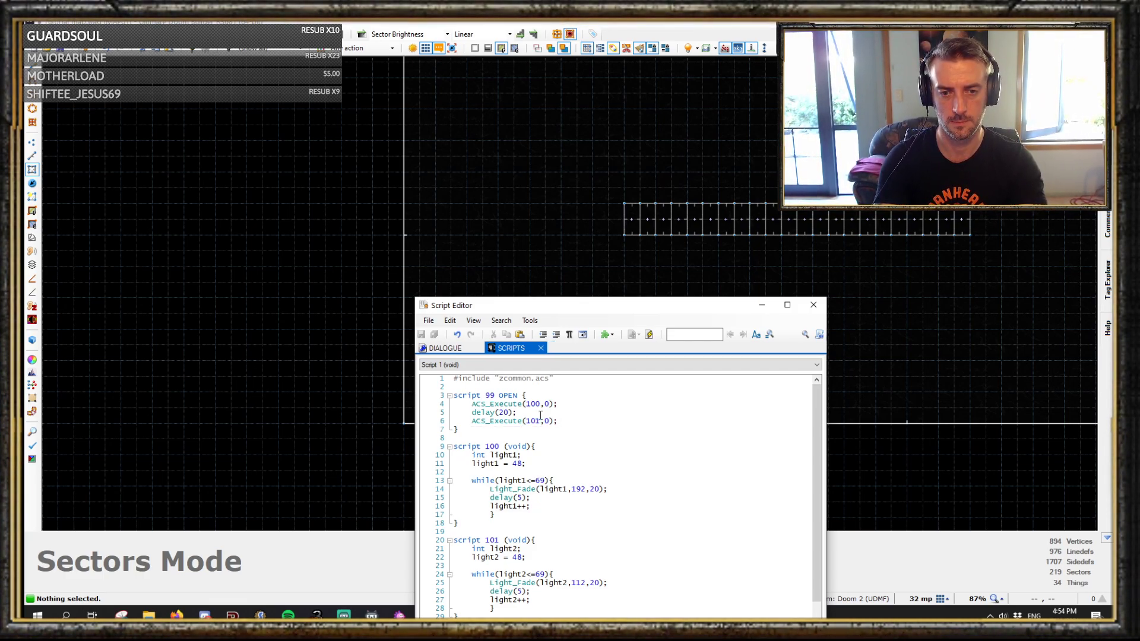
- Add the lines delay(105); and restart; after the while loop in script 100
scroll(571, 437, "down", 1)
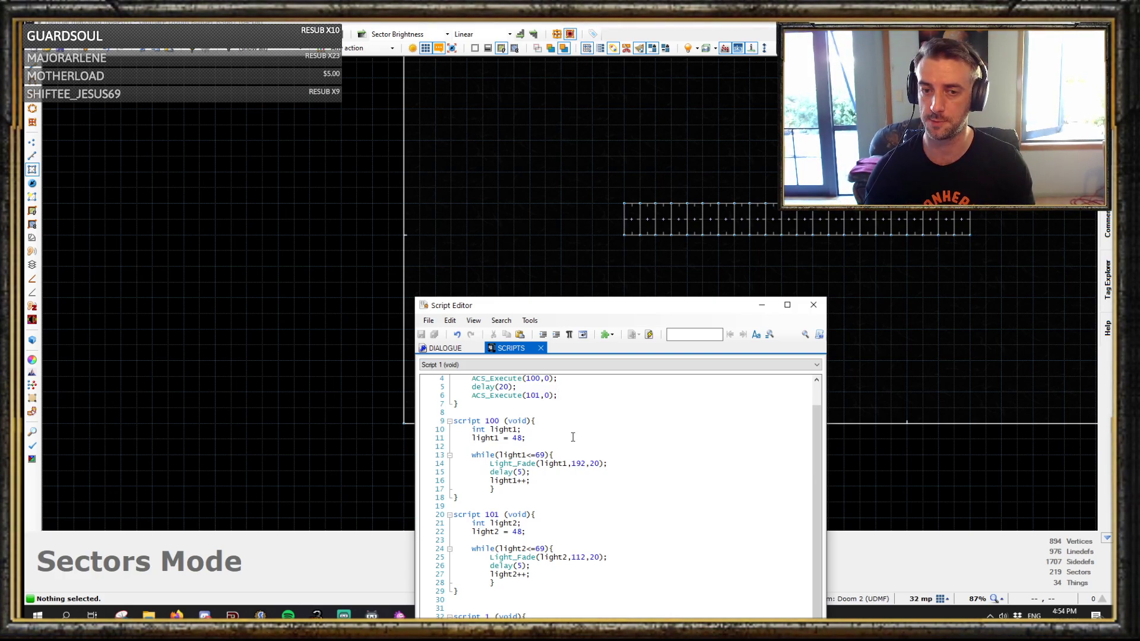
scroll(573, 437, "up", 1)
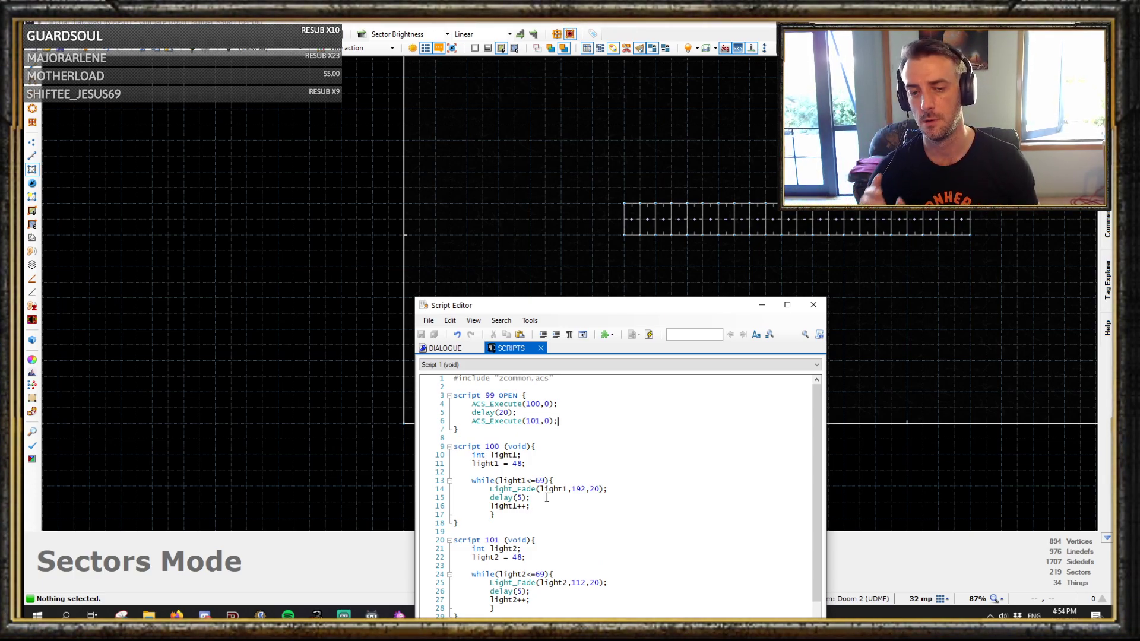
left_click(506, 515)
key("Return")
key("BackSpace")
type("dela")
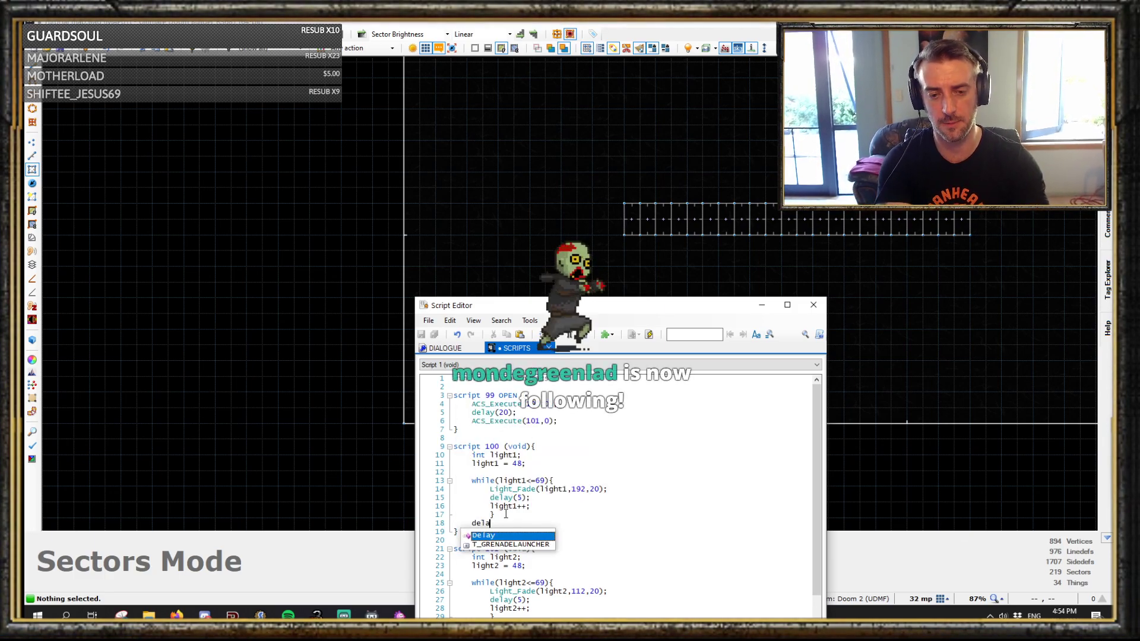
type("y(")
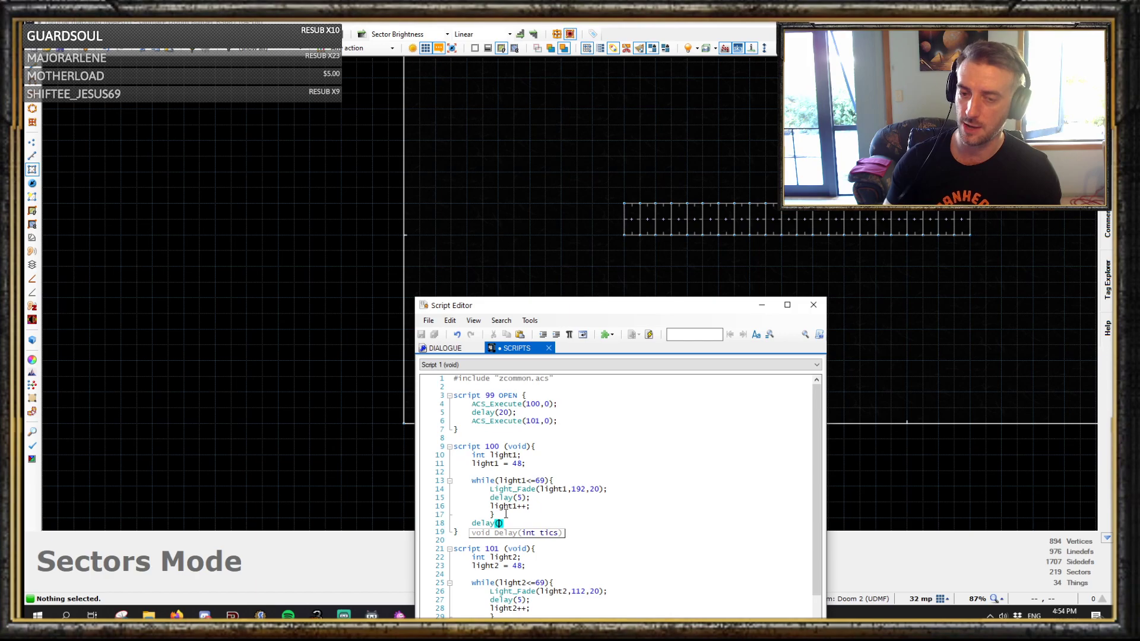
left_click(610, 489)
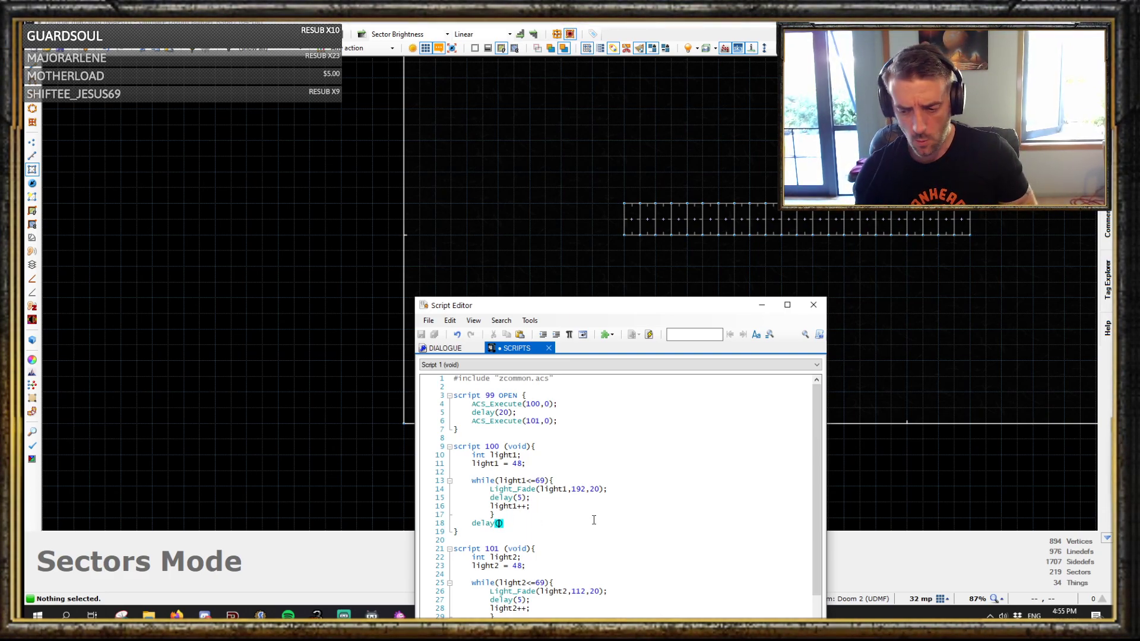
type("0")
key("BackSpace")
type("105);")
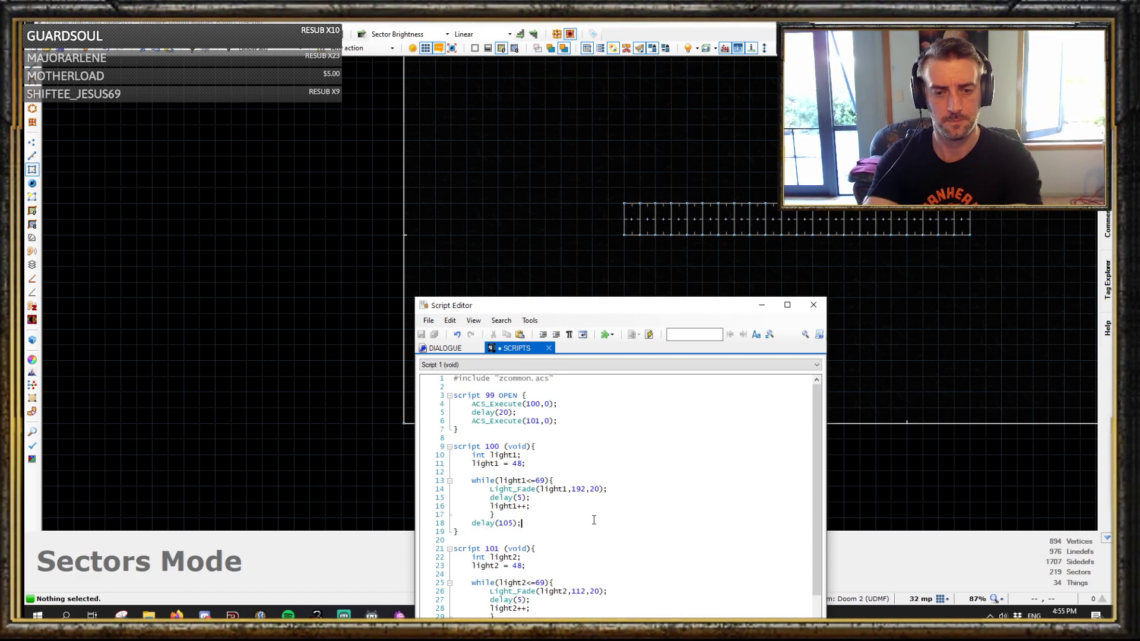
key("Return")
type("restart;")
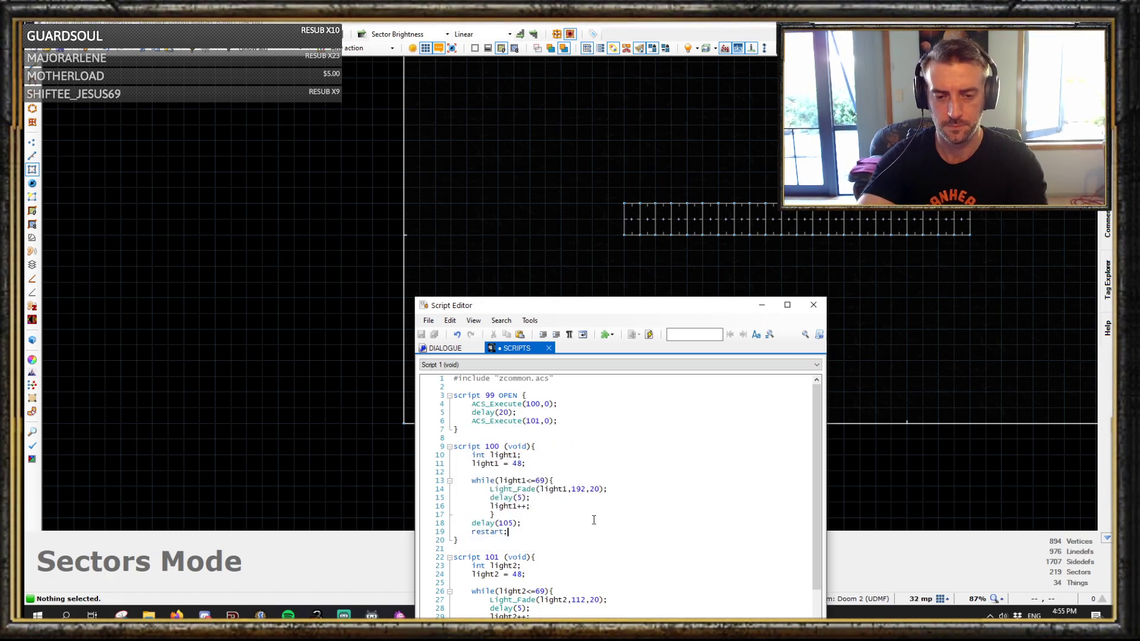
- Copy script 100's closing delay and restart lines to after the while loop in script 101, fix their indentation and save
scroll(594, 520, "down", 1)
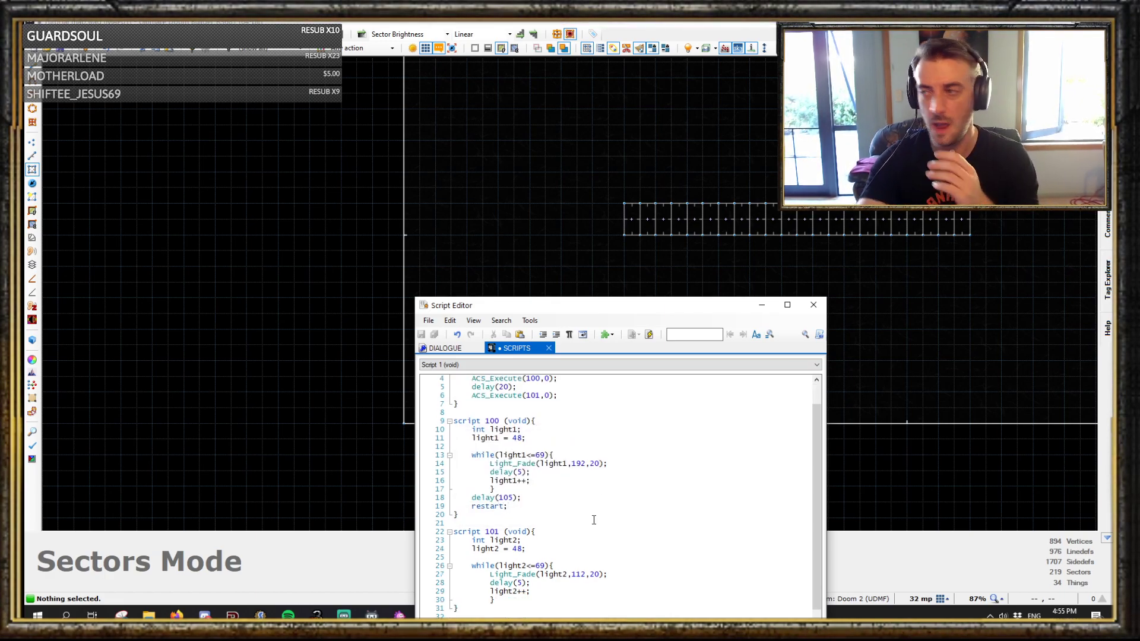
scroll(594, 520, "down", 1)
key("shift+Up")
key("shift+Home")
key("ctrl+c")
left_click(505, 574)
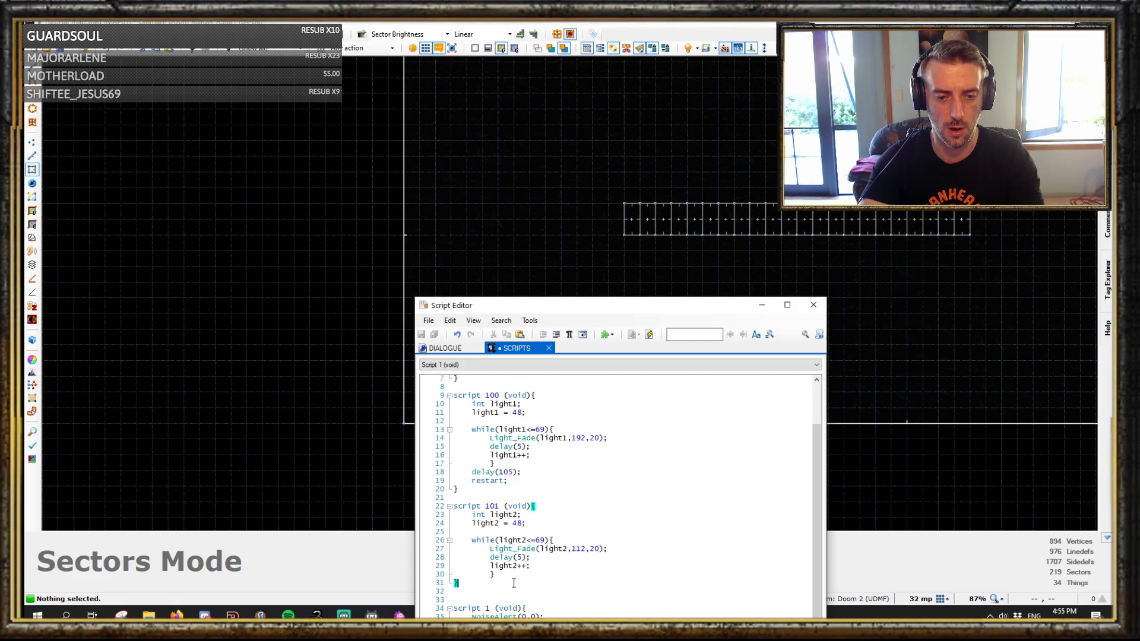
key("Return")
key("ctrl+v")
left_click_drag(489, 582, 455, 583)
key("BackSpace")
key("Tab")
key("ctrl+s")
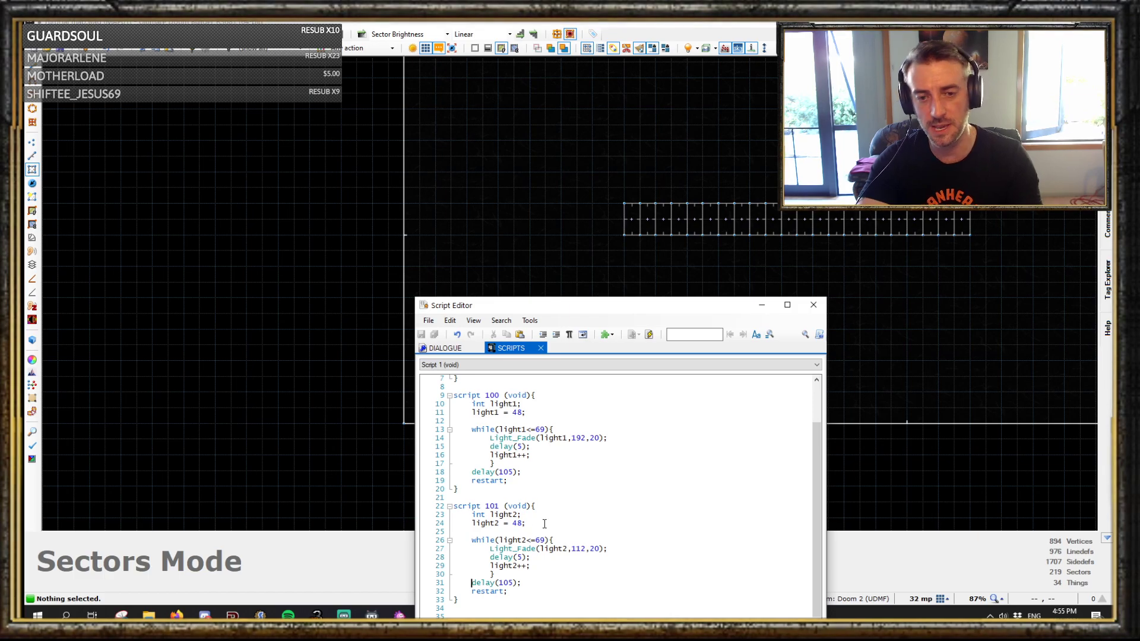
- Save the map and playtest it to watch the repeating light fades along the strip, and quit the game
scroll(486, 400, "up", 2)
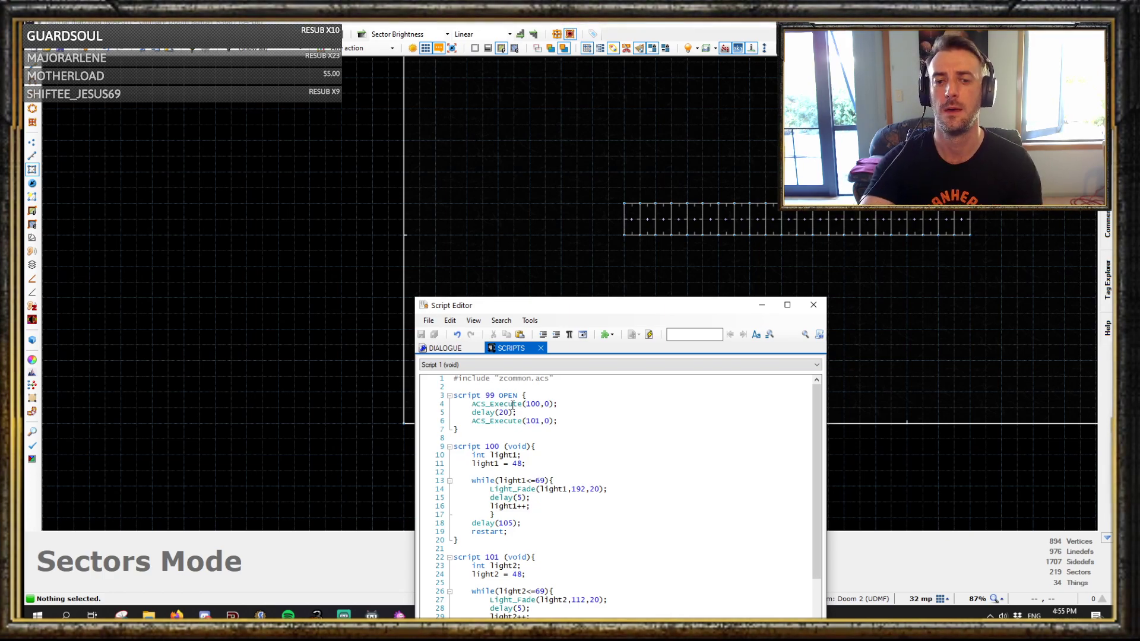
scroll(700, 420, "down", 1)
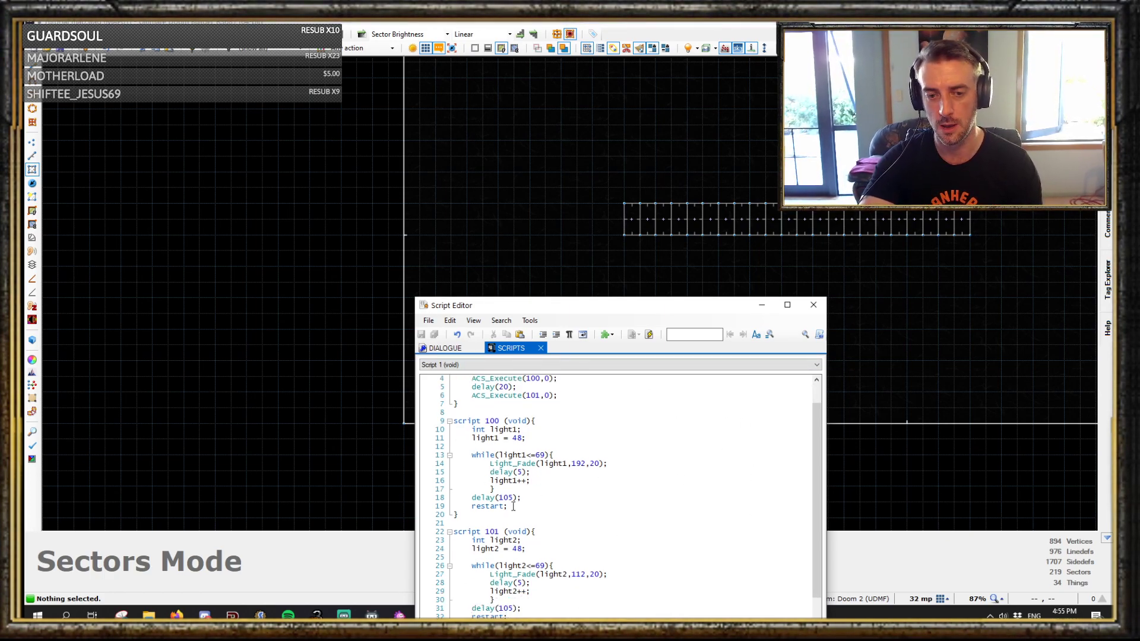
left_click_drag(513, 464, 553, 464)
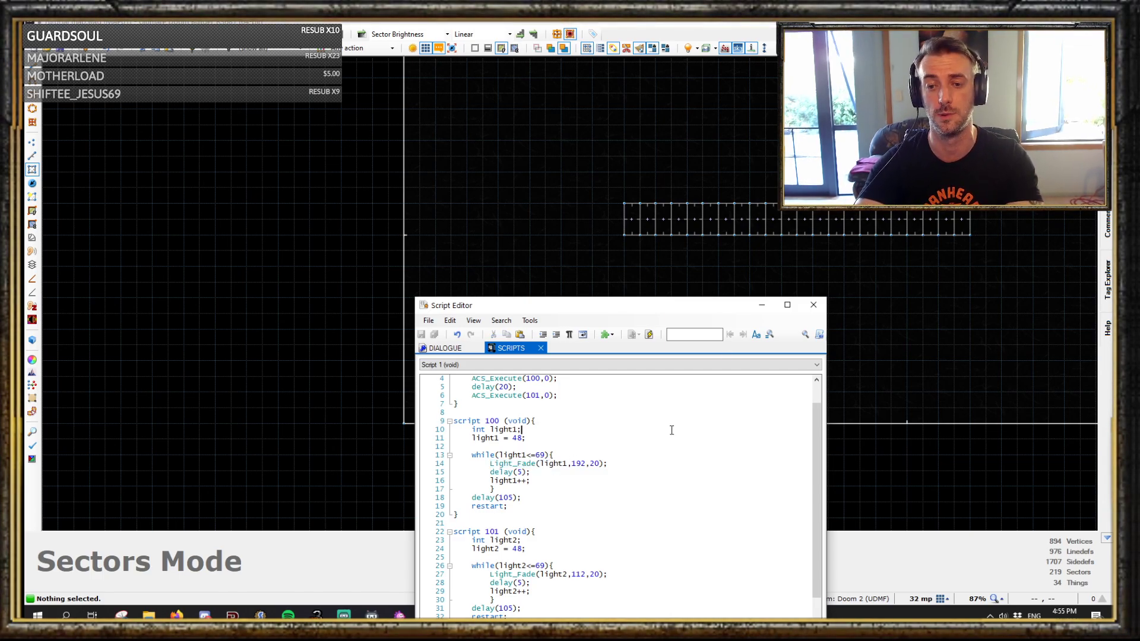
left_click(763, 306)
key("ctrl+s")
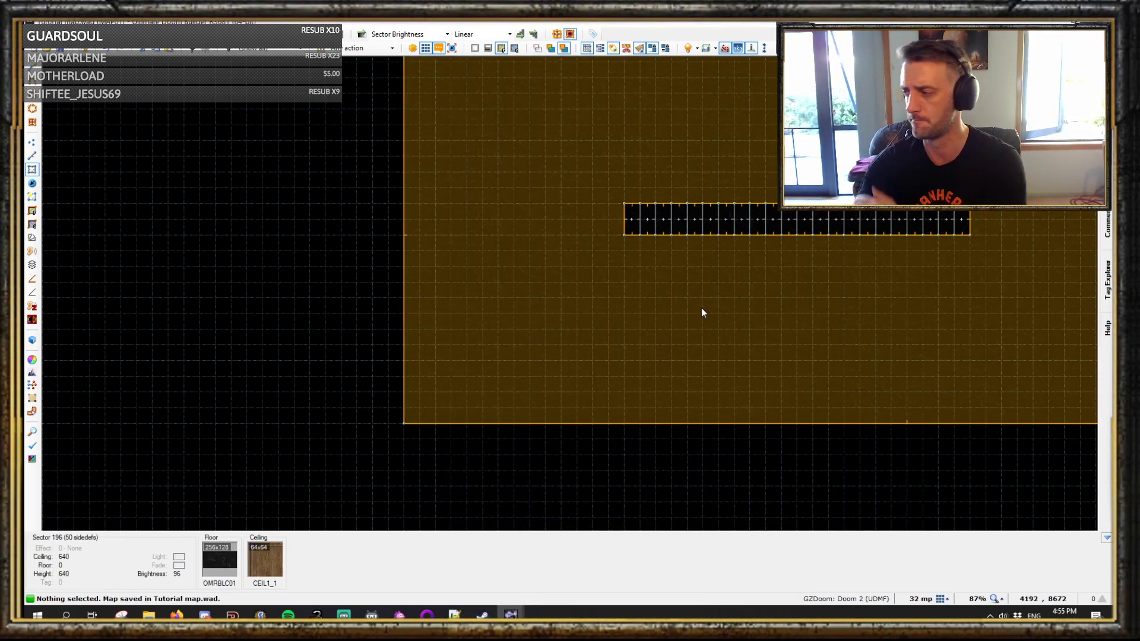
key("F9")
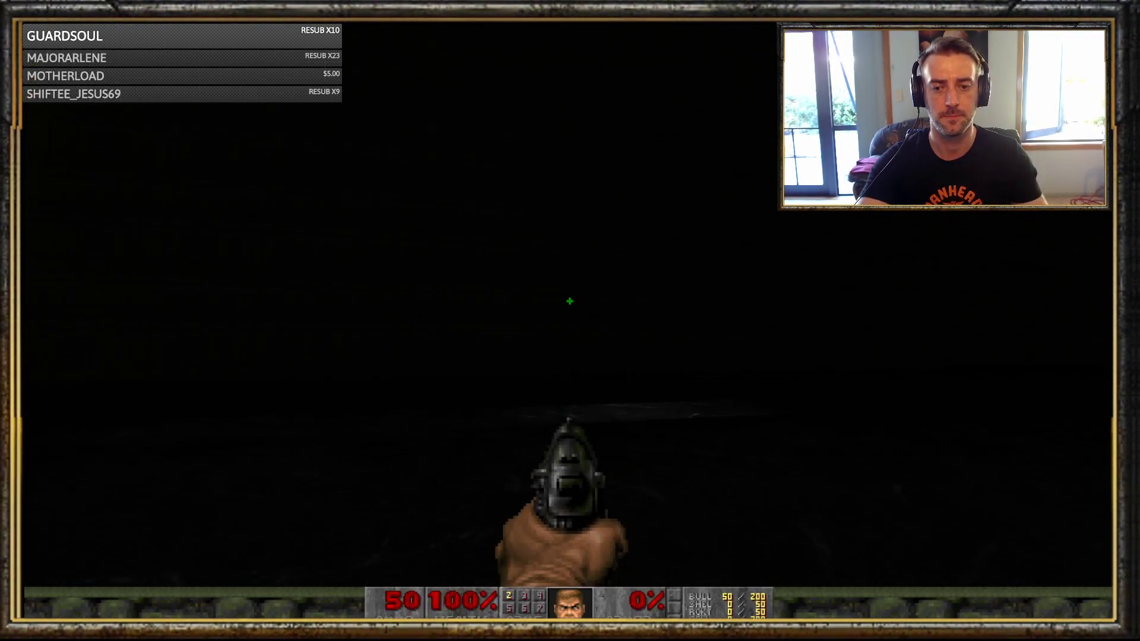
key("w")
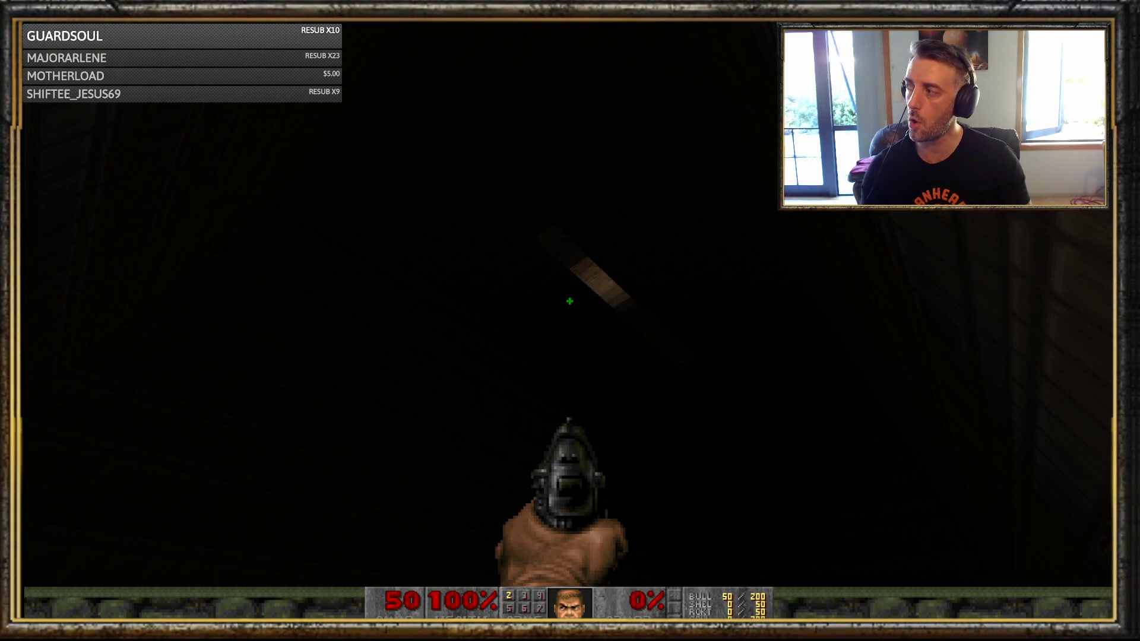
key("Escape")
key("Return")
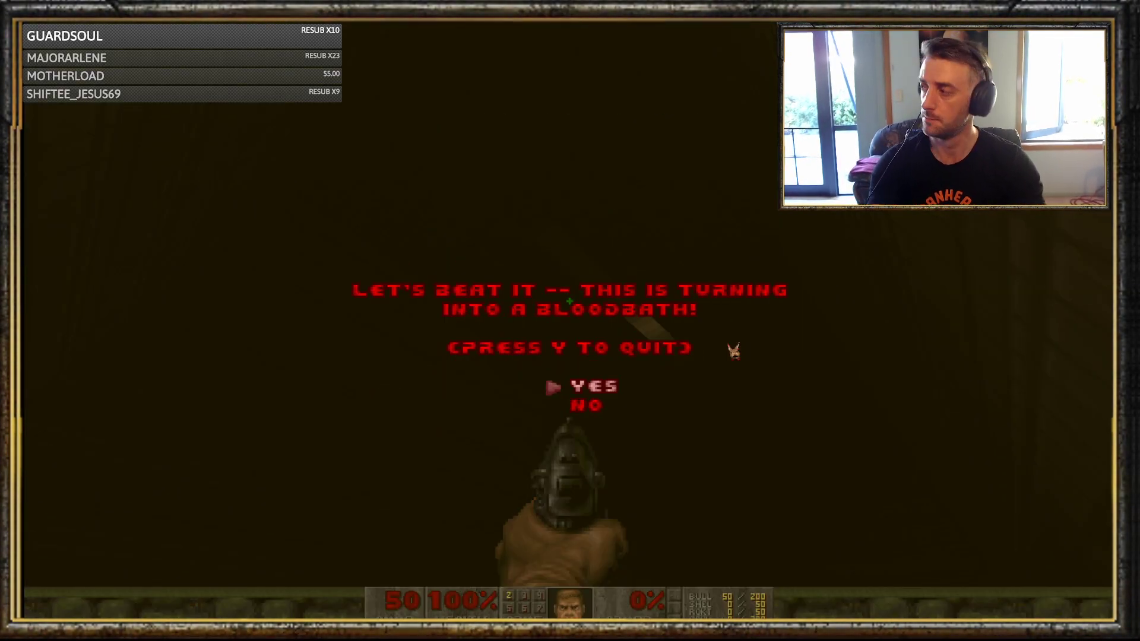
key("y")
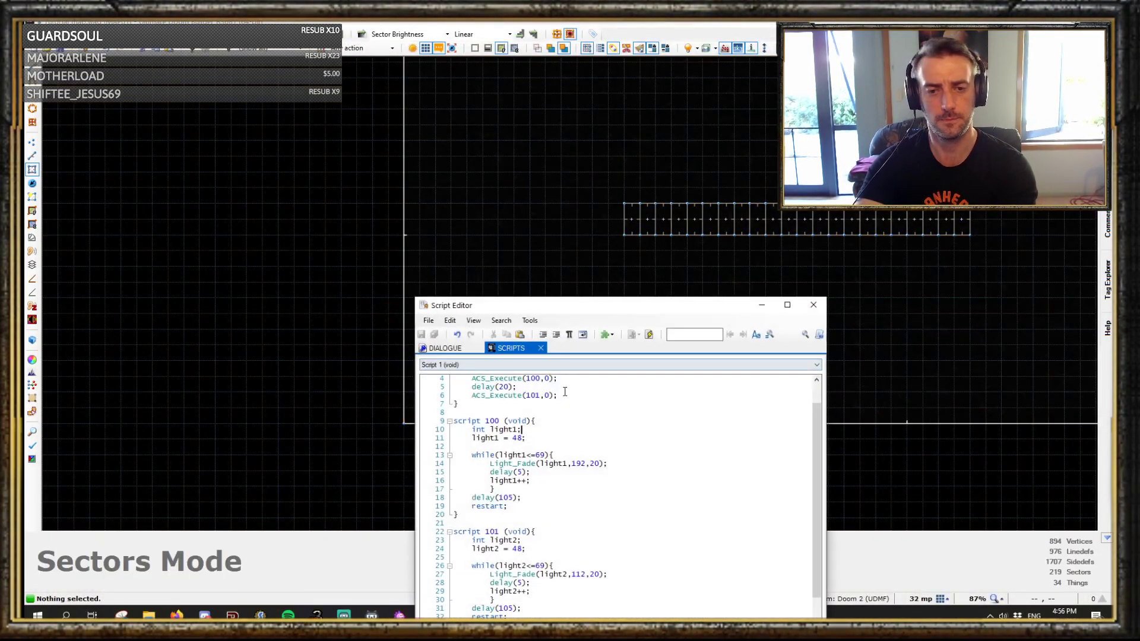
- Set the delay before restart to 70 in both scripts 100 and 101 and save
key("BackSpace")
key("BackSpace")
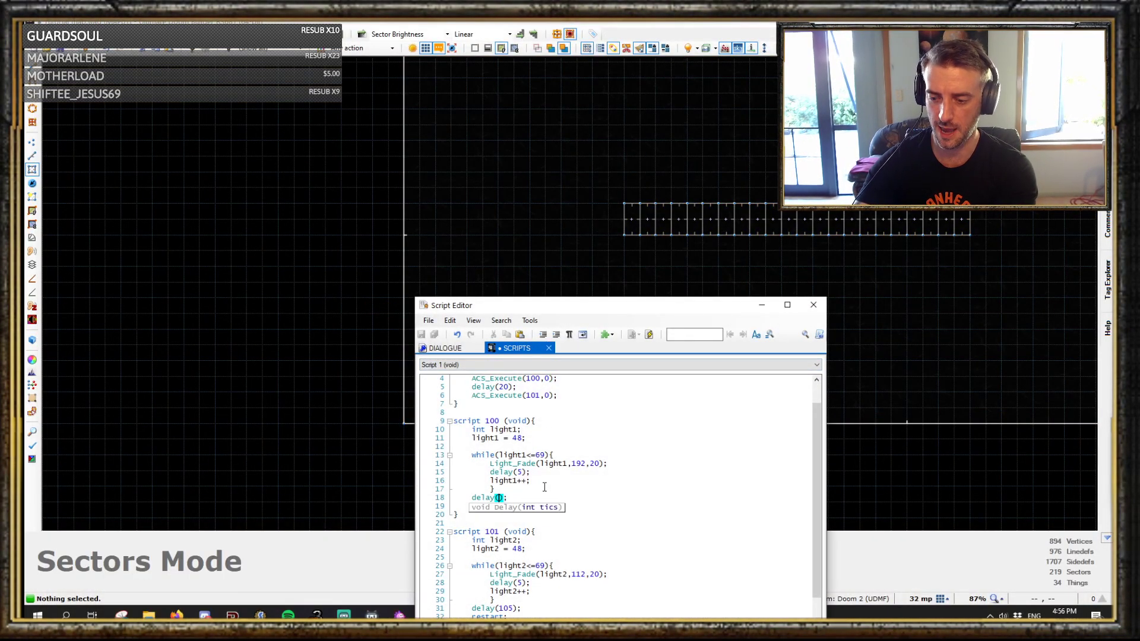
type("70")
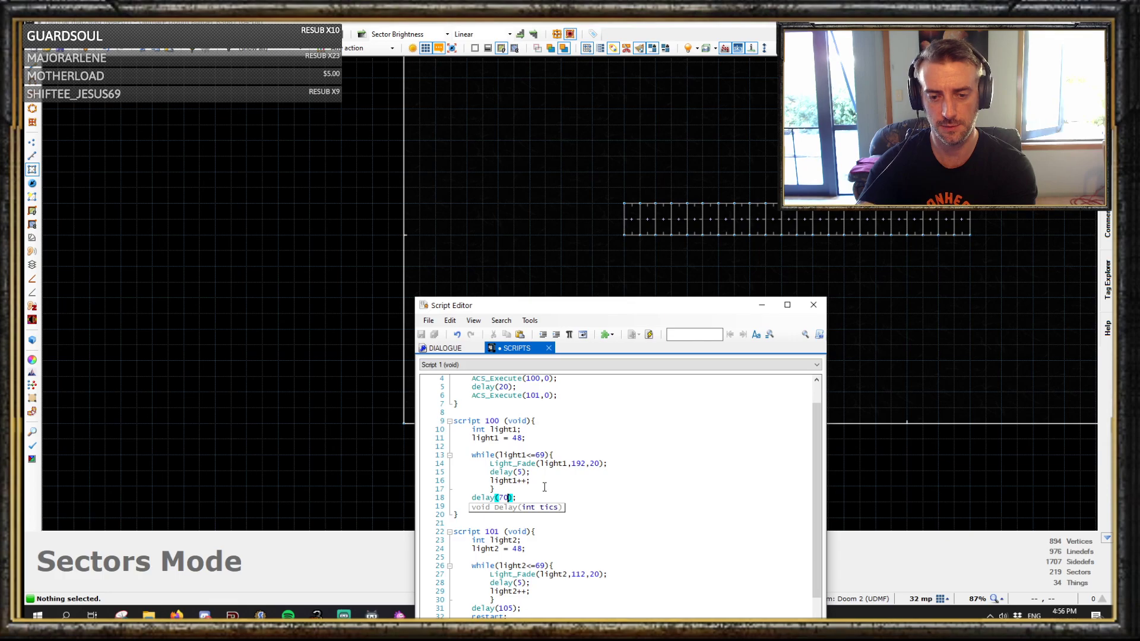
left_click(517, 607)
key("BackSpace")
key("BackSpace")
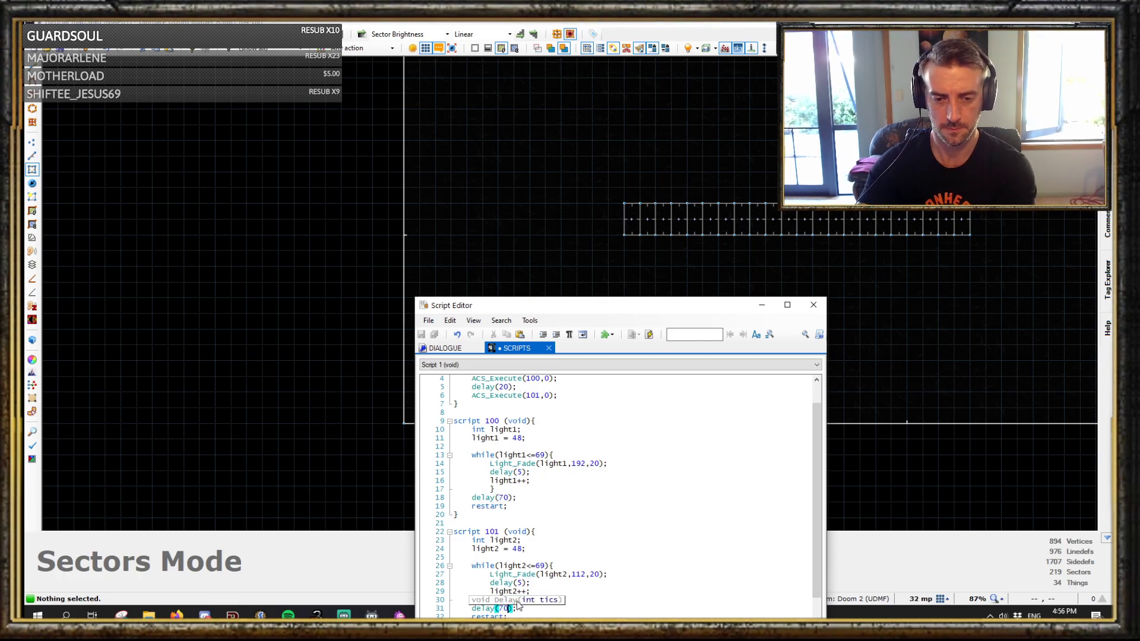
key("BackSpace")
type("70")
key("ctrl+s")
- Playtest the map again to check the strip's fade timing with the 70-tic restart delays, and quit the game
left_click(763, 304)
key("F9")
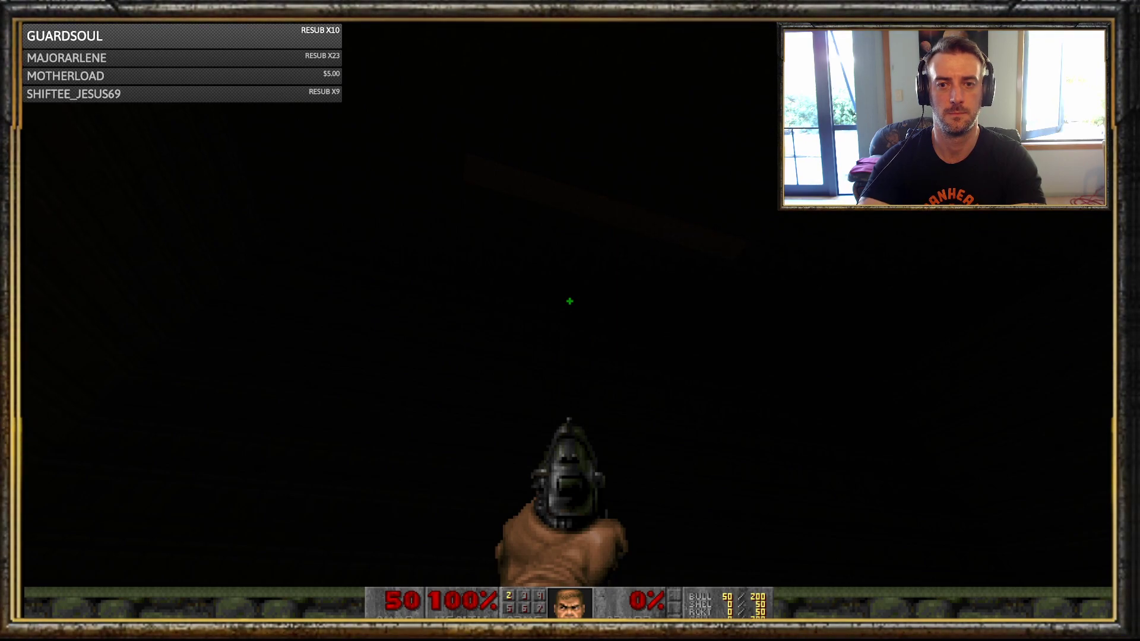
key("w")
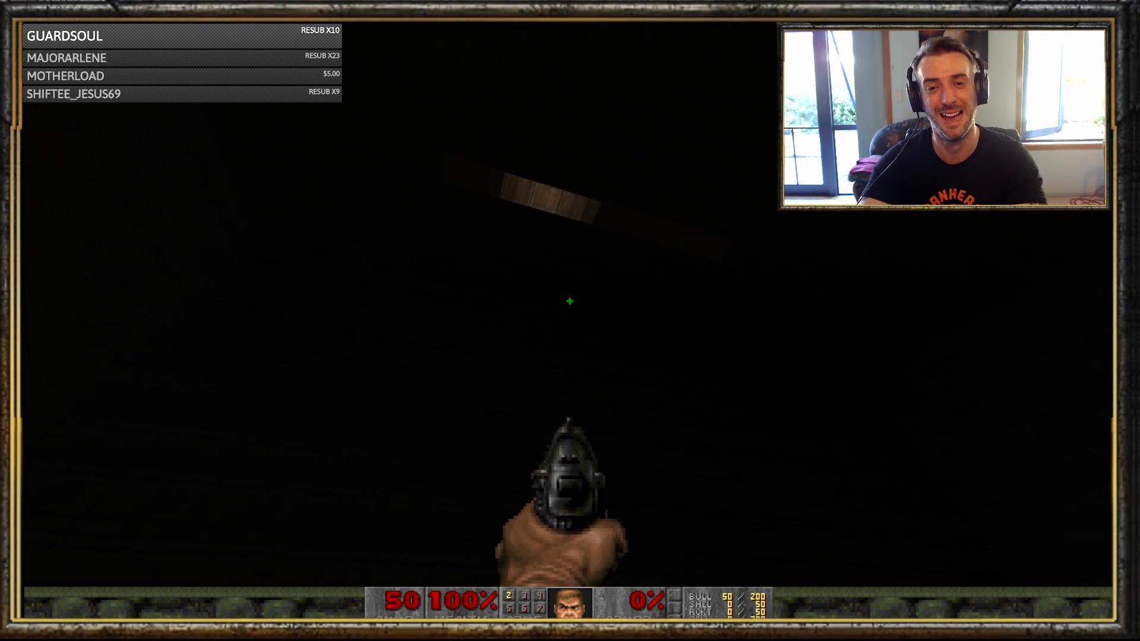
key("Escape")
key("Up")
key("Return")
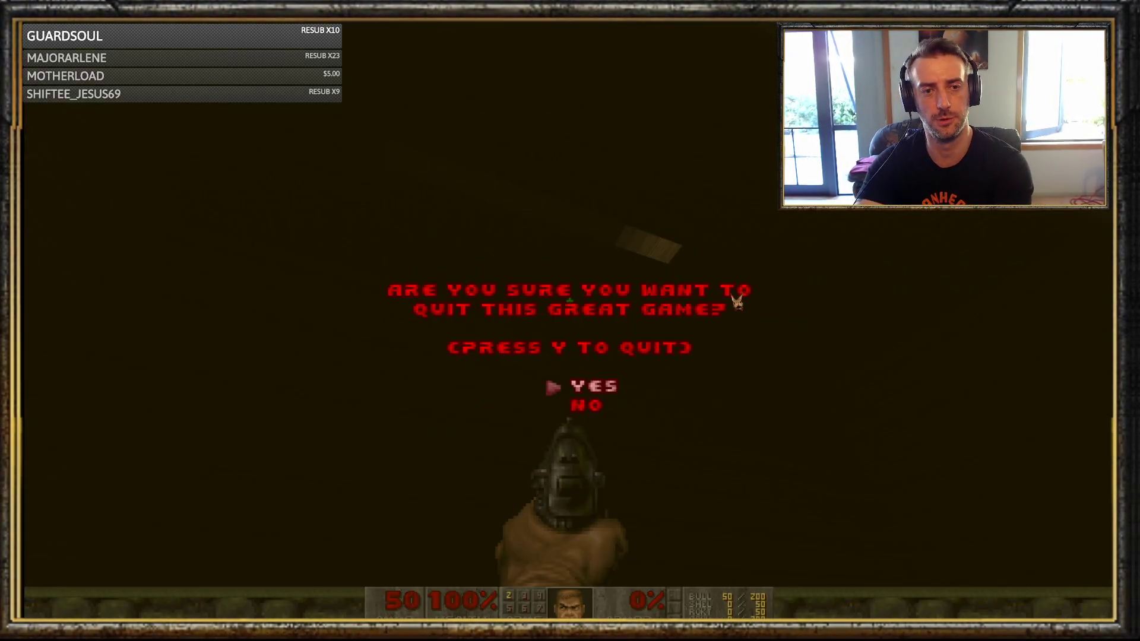
key("y")
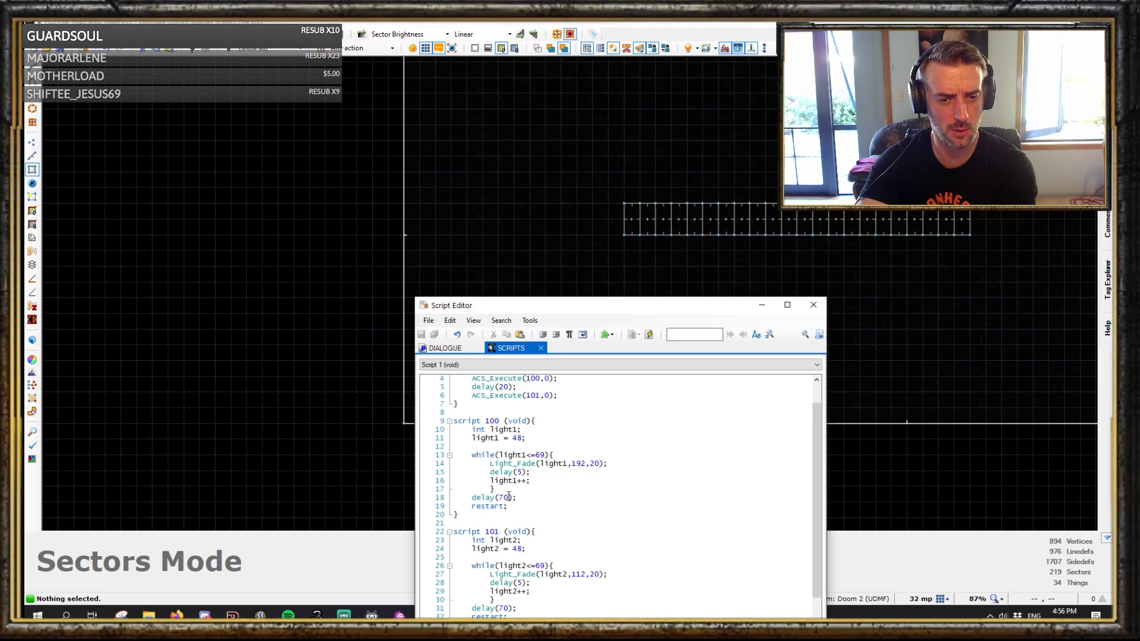
- Set the delay before restart in script 100 to 50
left_click(511, 497)
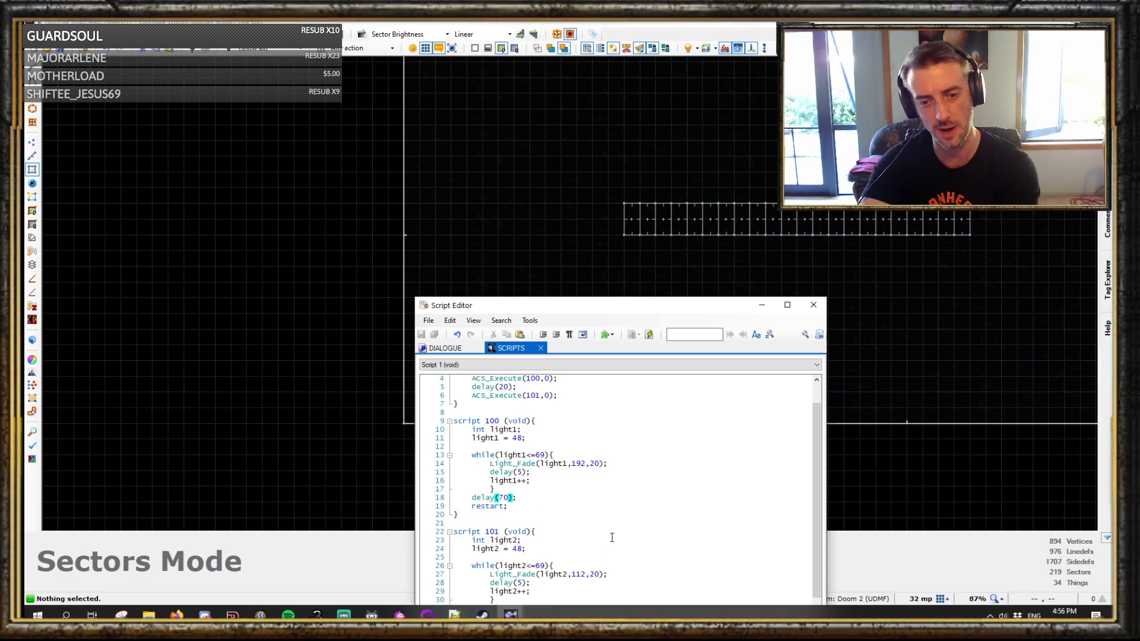
key("BackSpace")
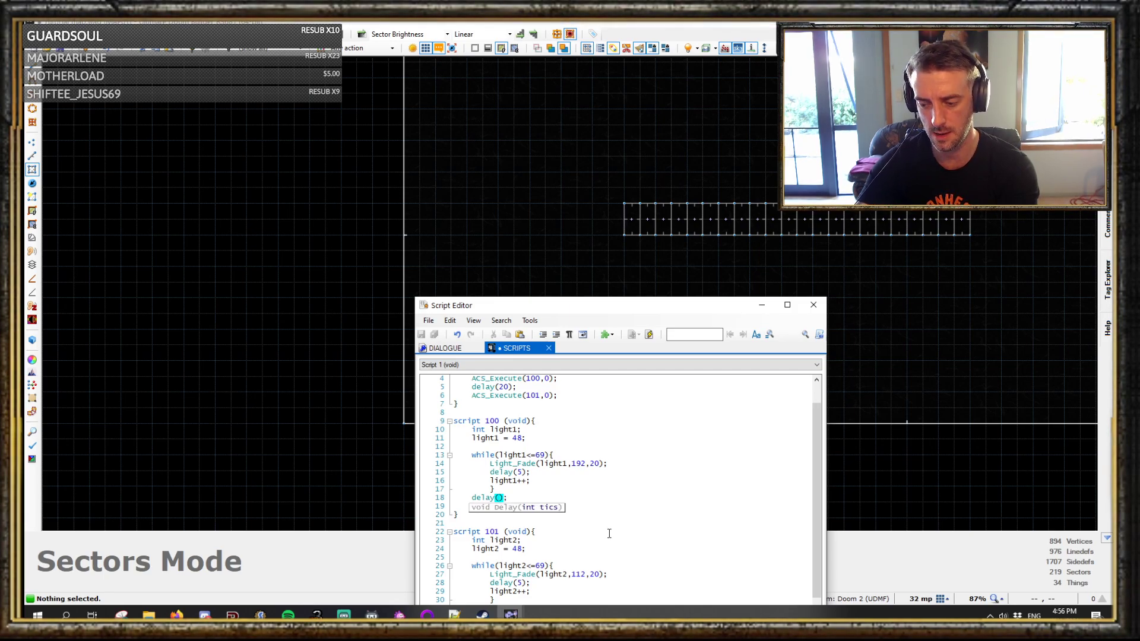
left_click(639, 545)
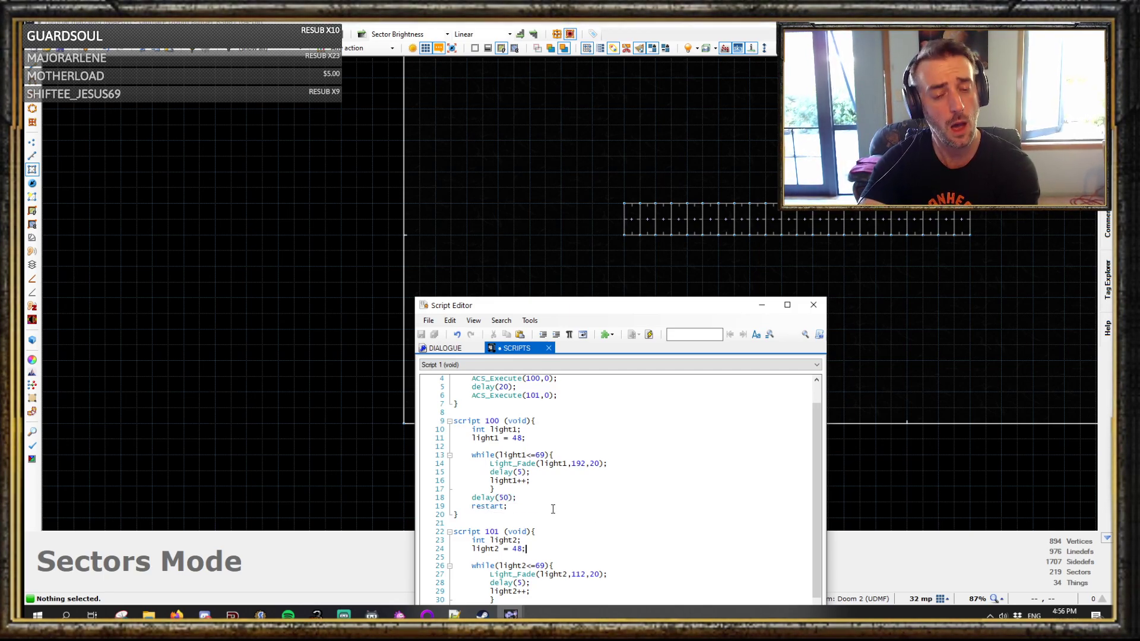
- Set the delay before restart to 35 in both scripts 100 and 101 and save
left_click(509, 497)
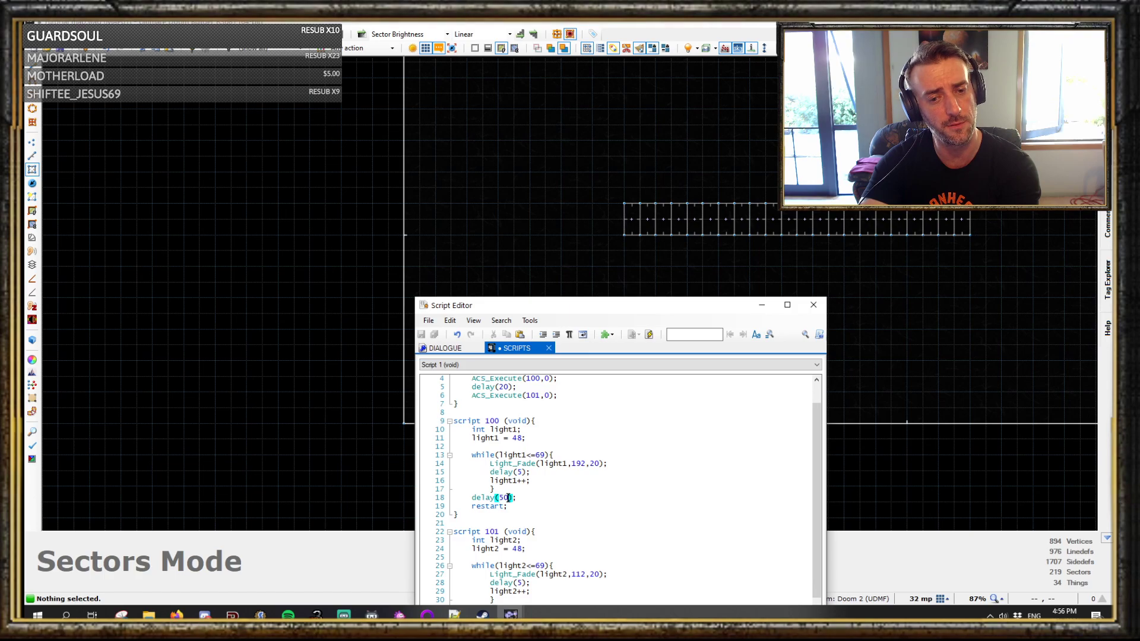
key("BackSpace")
key("BackSpace")
type("35")
key("Up")
scroll(599, 496, "down", 2)
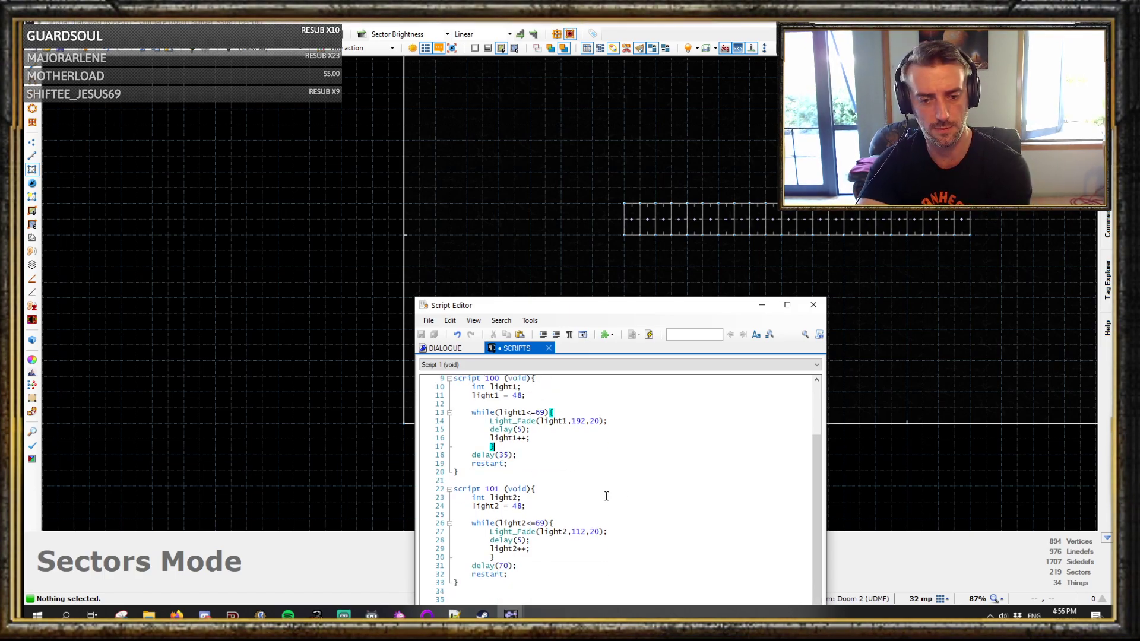
left_click(510, 568)
key("BackSpace")
type("35")
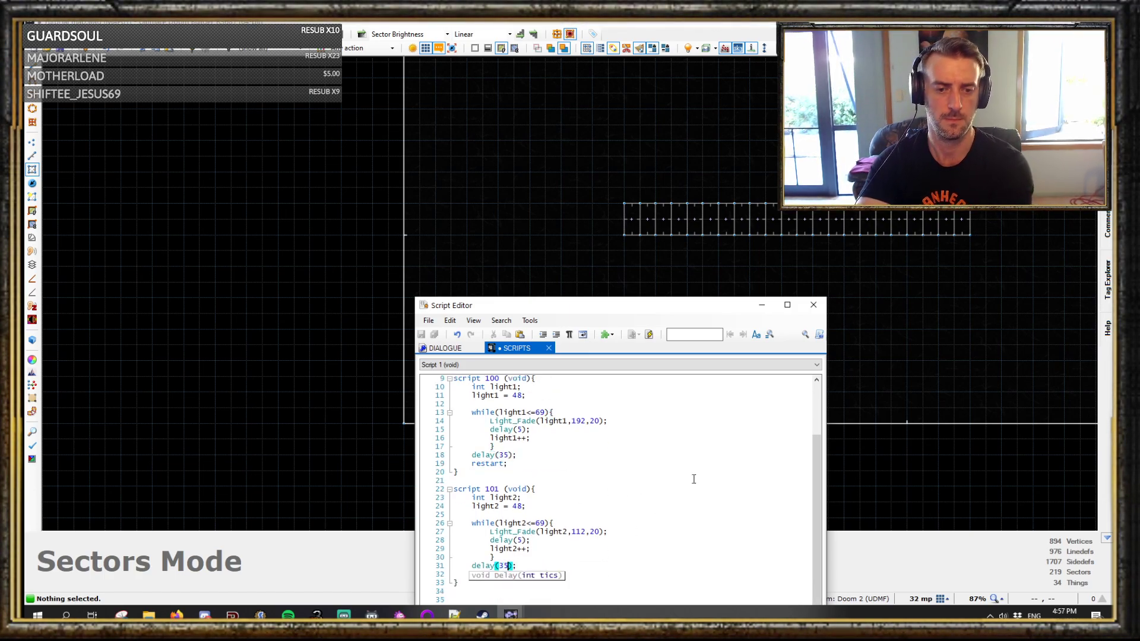
key("ctrl+s")
scroll(614, 451, "up", 1)
scroll(543, 455, "up", 2)
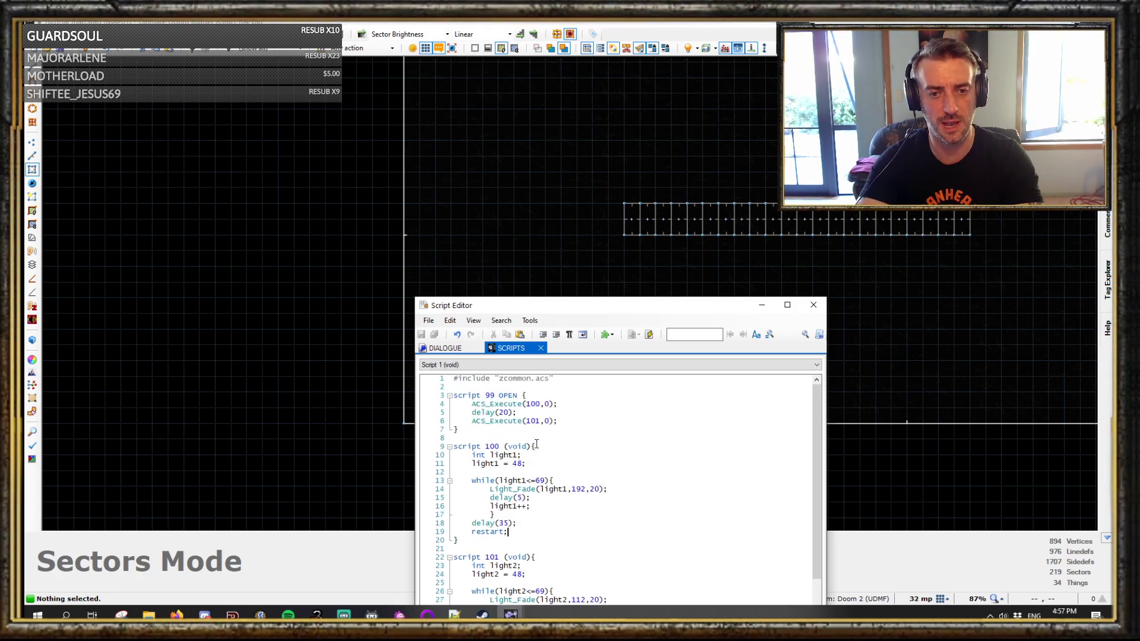
- Close the script editor, playtest the map to check the strip's fades with the 35-tic restart delays, and quit the game
left_click(814, 304)
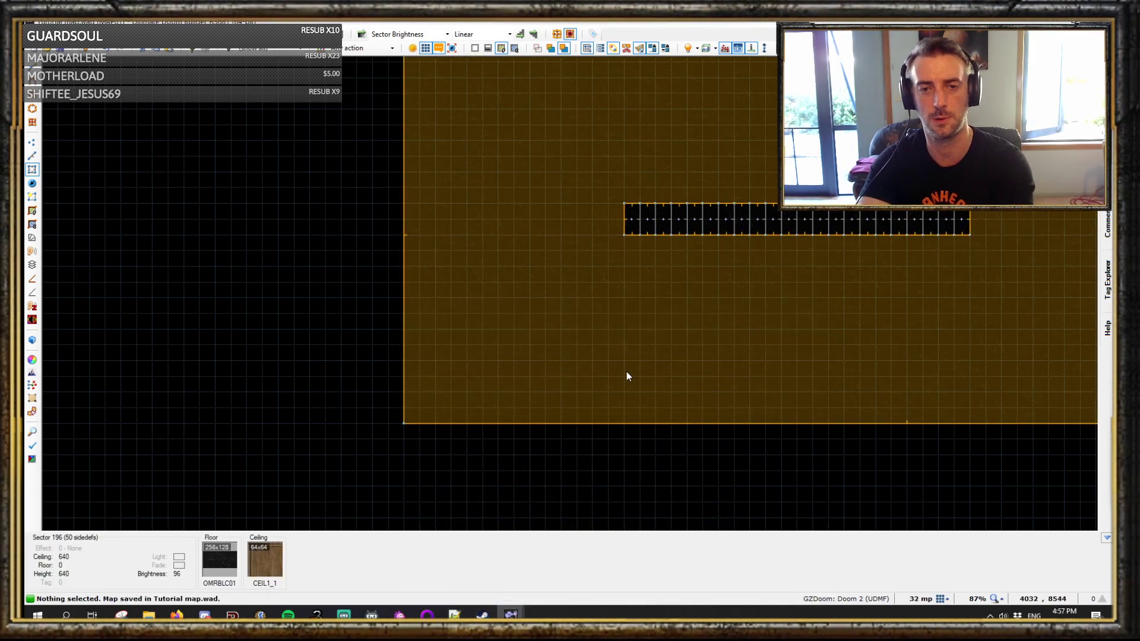
key("F9")
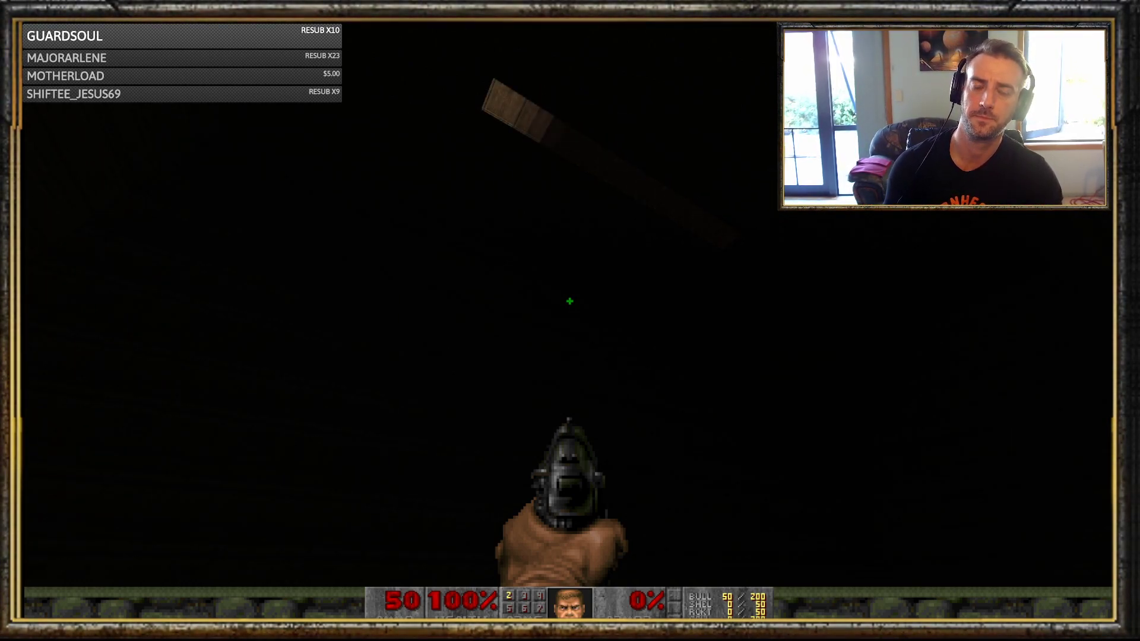
key("Escape")
key("Return")
key("y")
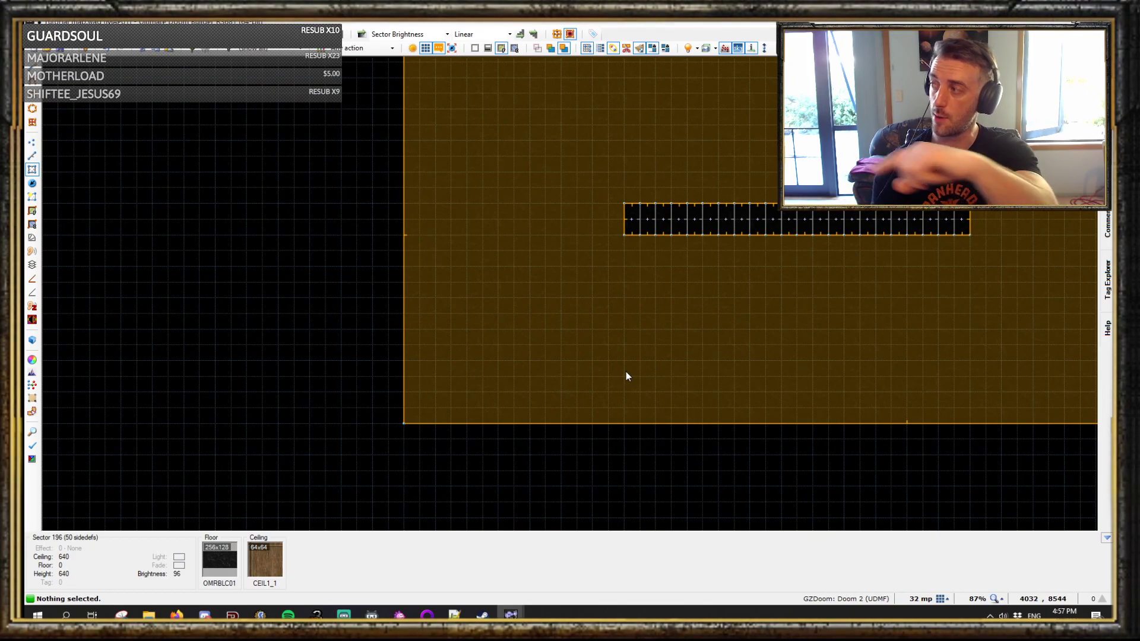
left_click(1051, 21)
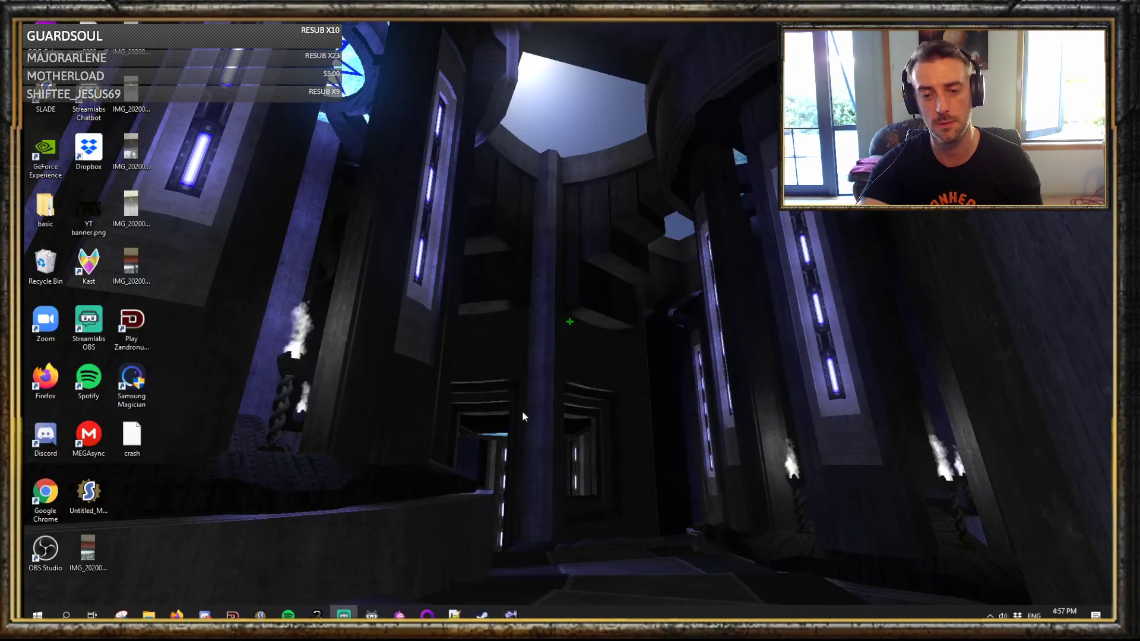
left_click(511, 615)
left_click(614, 567)
left_click(510, 615)
left_click(397, 562)
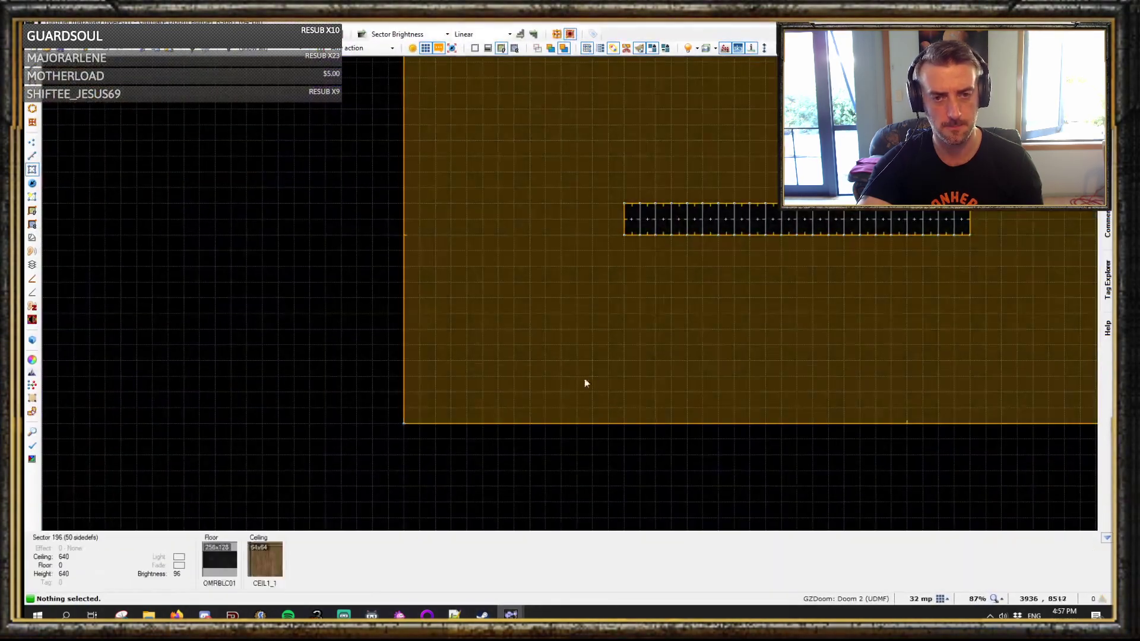
- Reopen the script editor and review the light fade loops in scripts 100 and 101
left_click(719, 328)
key("F10")
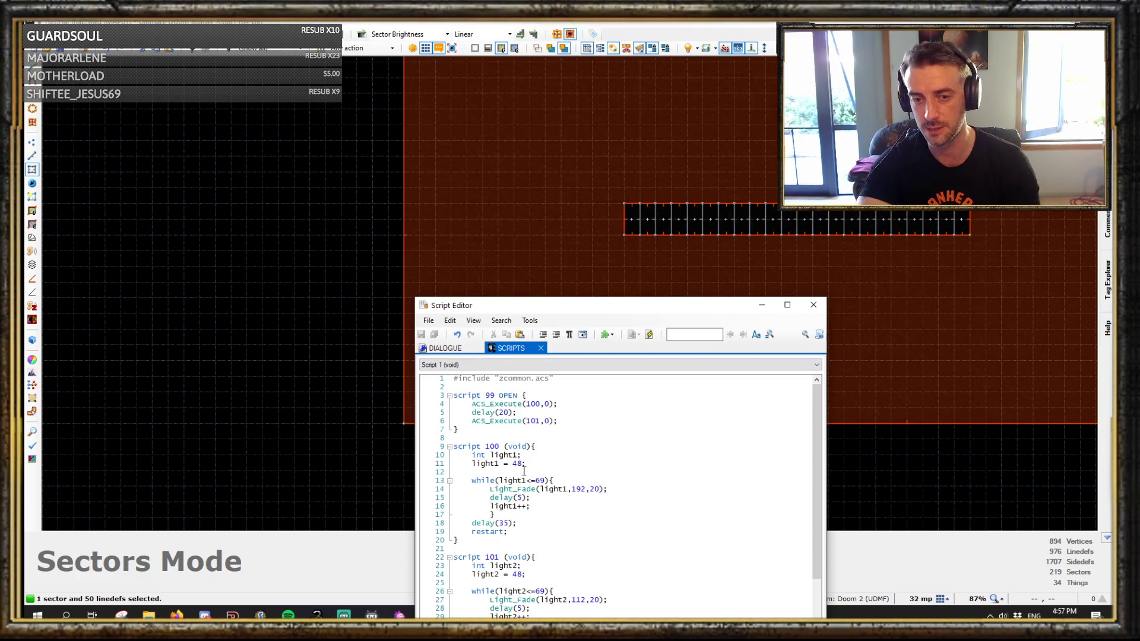
scroll(639, 465, "down", 2)
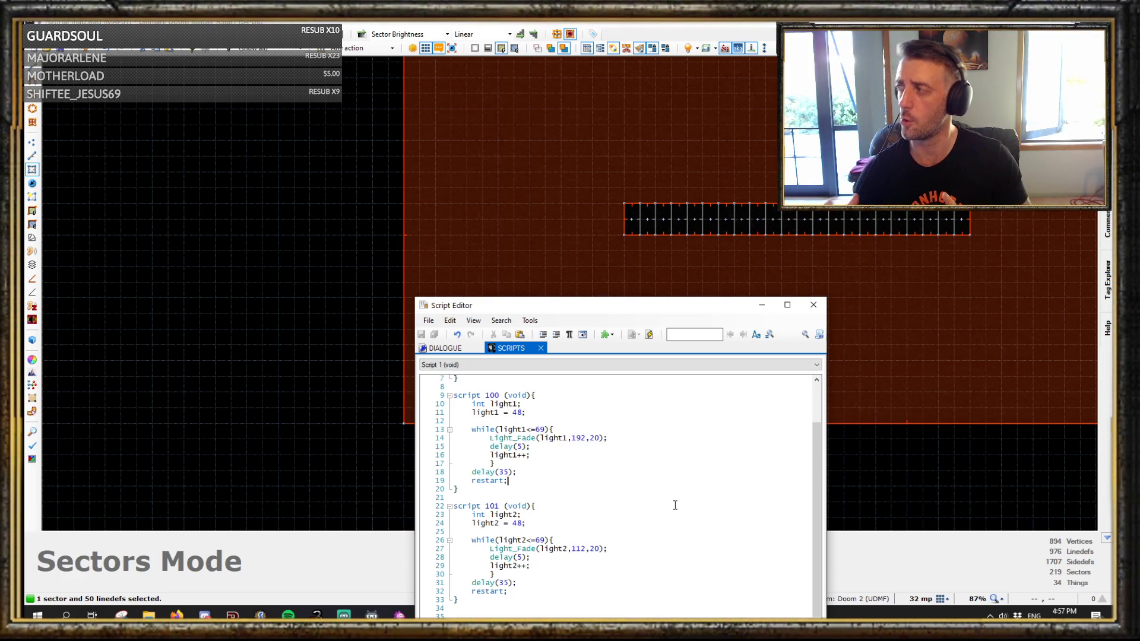
- Minimize the script editor, switch to the other open map, and show it in sectors mode with full brightness off and highlighting on
left_click(762, 305)
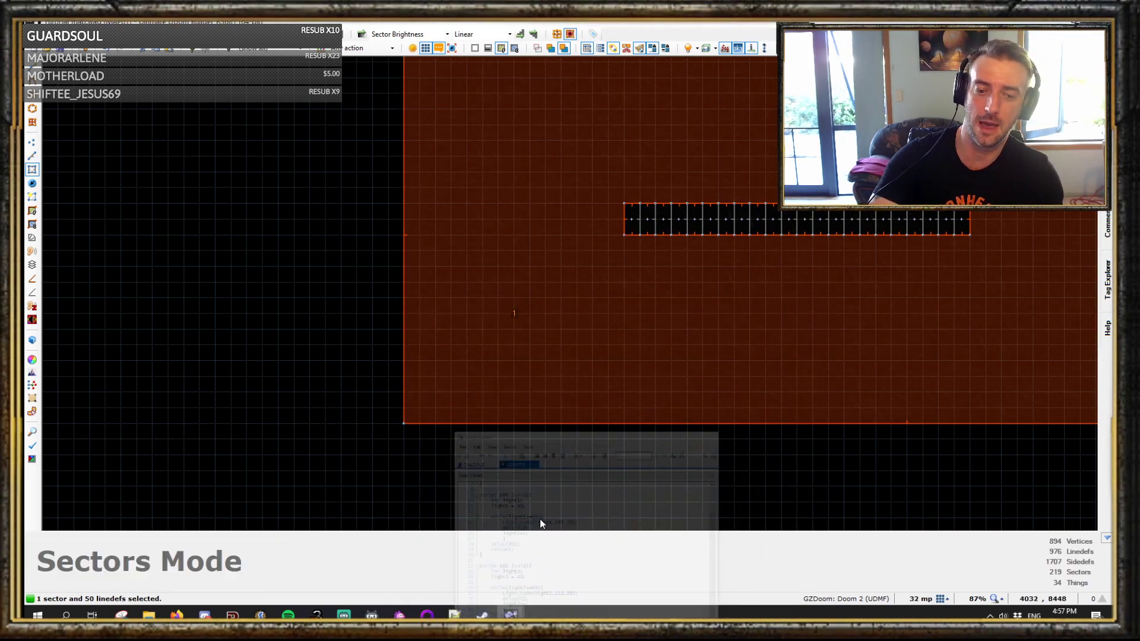
mouse_move(512, 615)
left_click(616, 565)
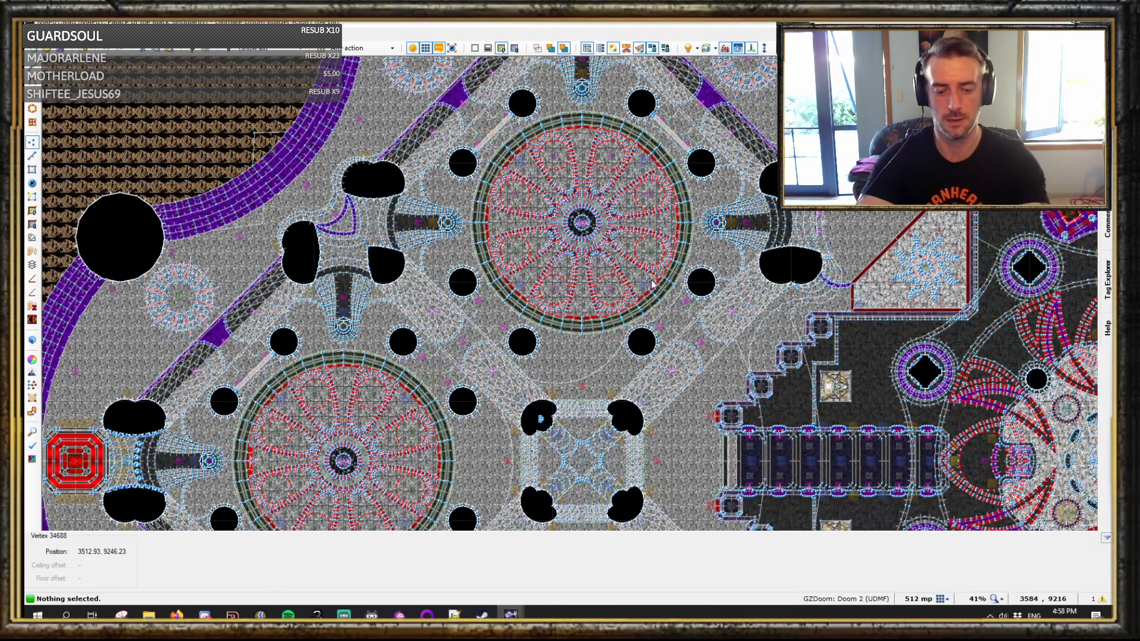
key("b")
scroll(589, 246, "up", 11)
key("s")
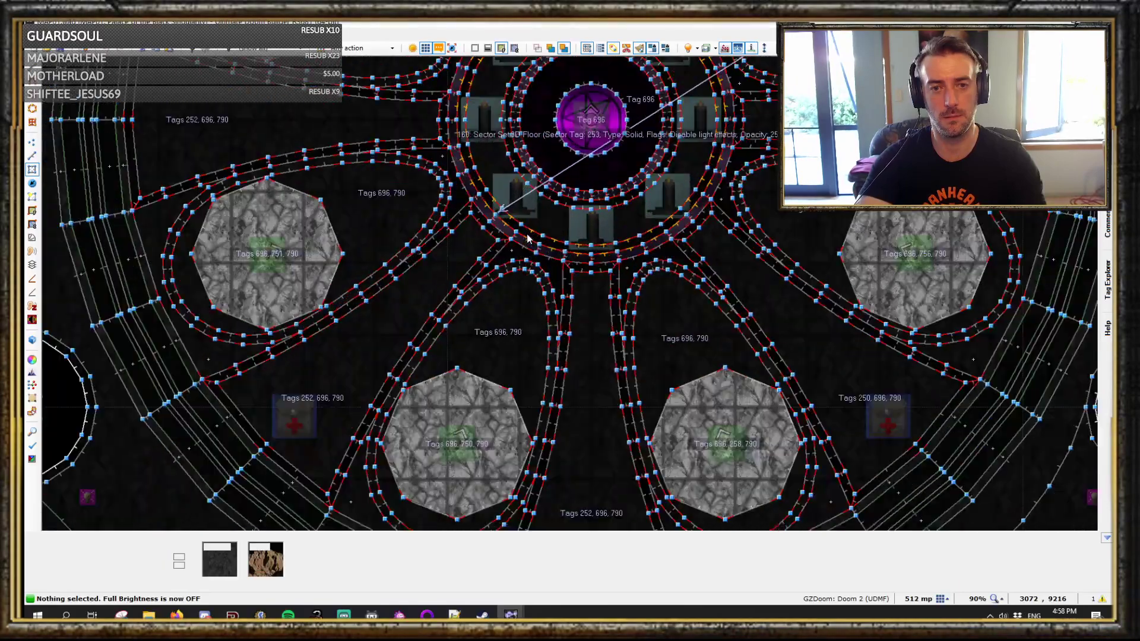
middle_click_drag(493, 273, 561, 206)
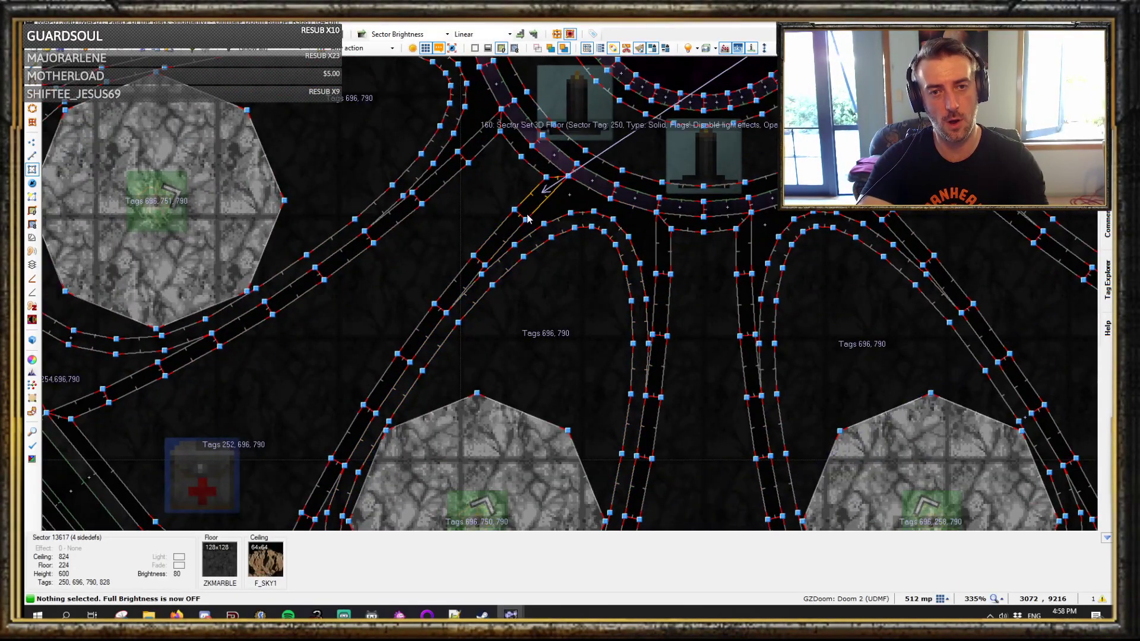
key("h")
- Examine the tagged sectors in the petal-shaped paths and rings around the purple pentagram
middle_click_drag(540, 211, 555, 318)
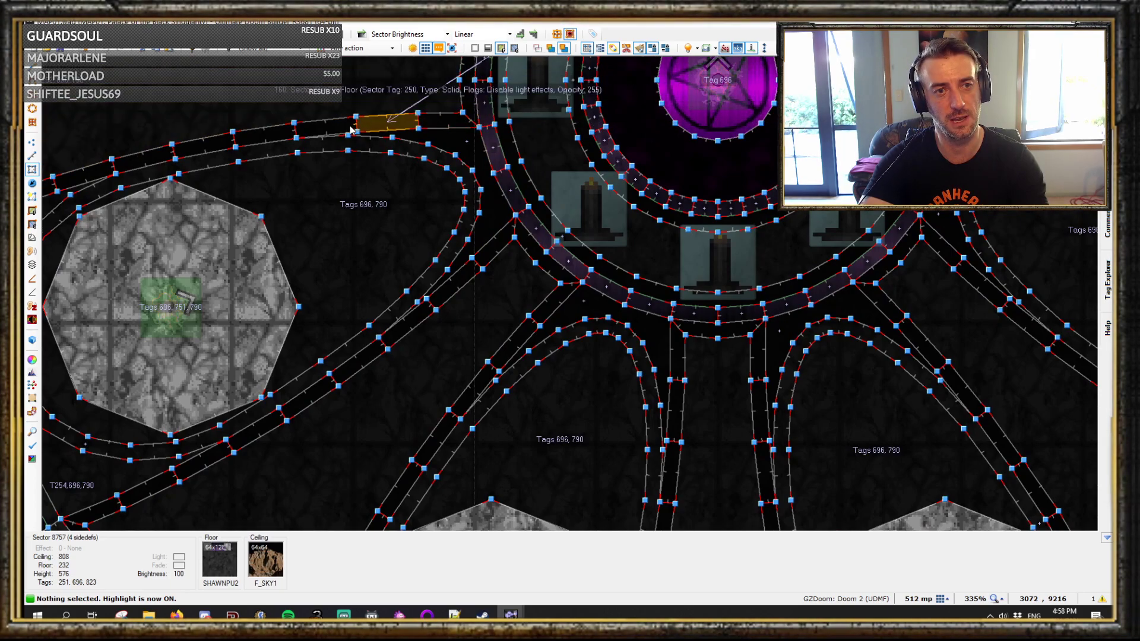
middle_click_drag(190, 140, 469, 104)
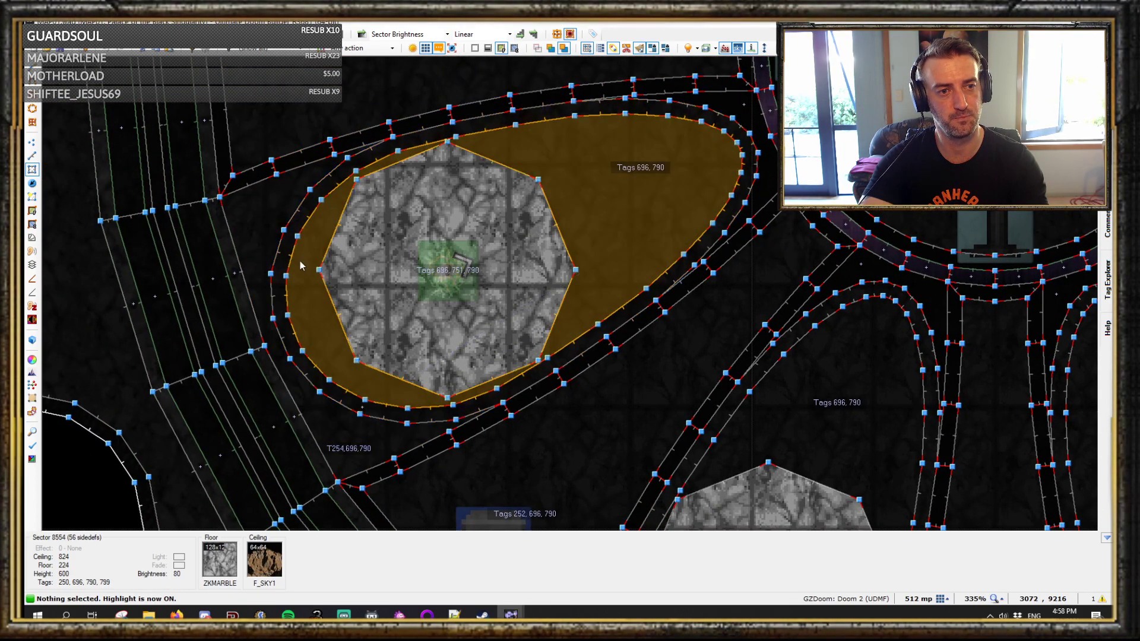
scroll(689, 224, "down", 2)
middle_click_drag(689, 224, 534, 407)
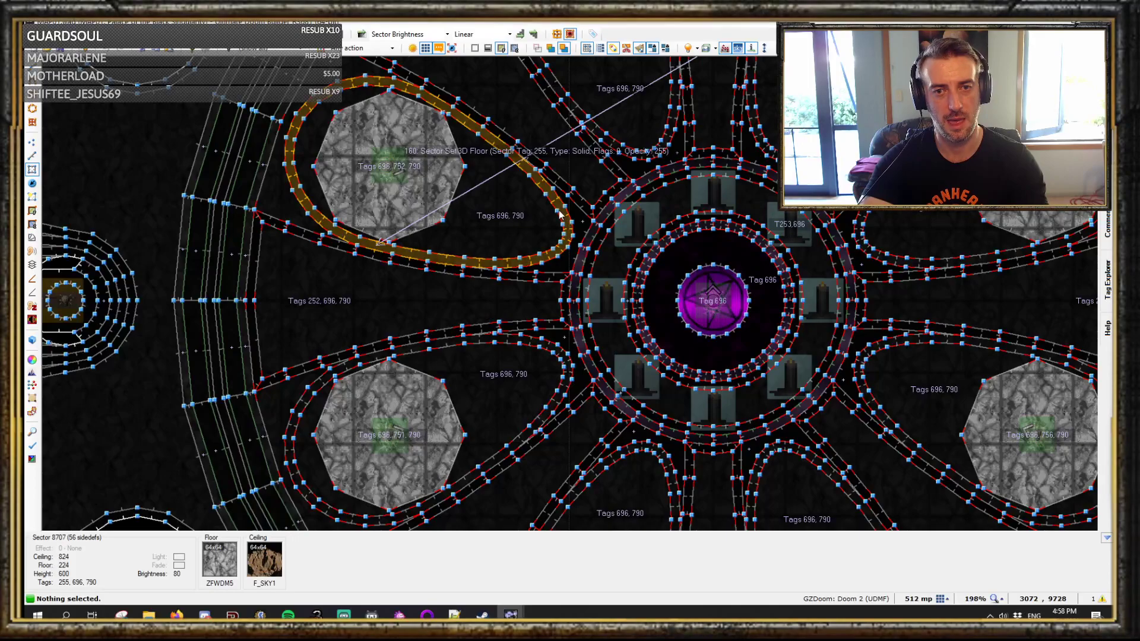
middle_click_drag(581, 209, 611, 330)
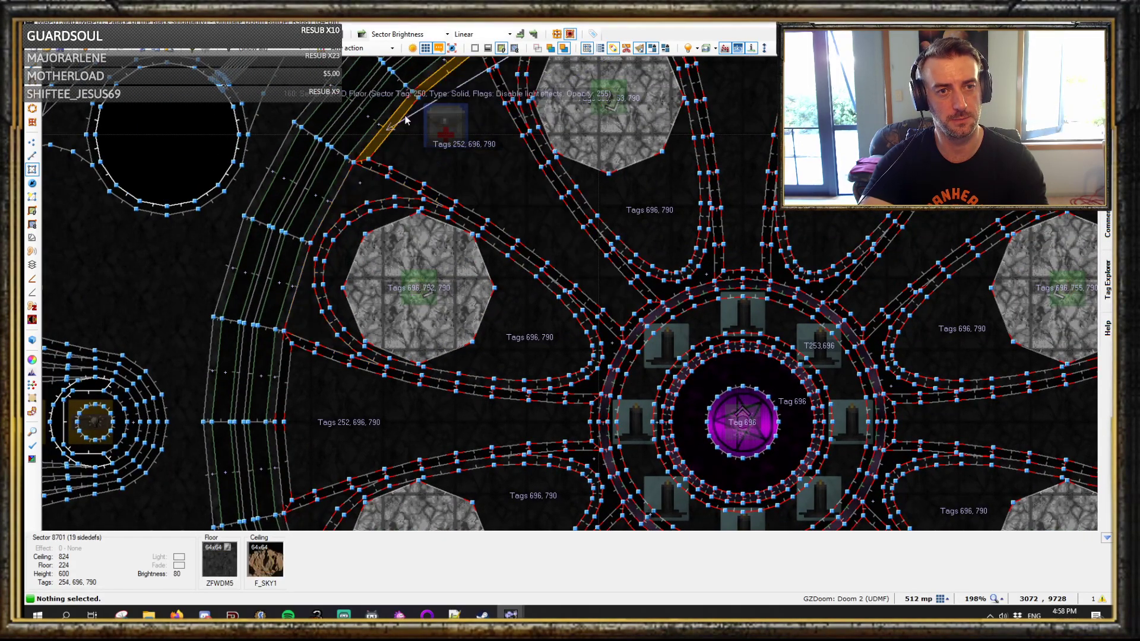
scroll(711, 172, "down", 3)
middle_click_drag(731, 344, 604, 339)
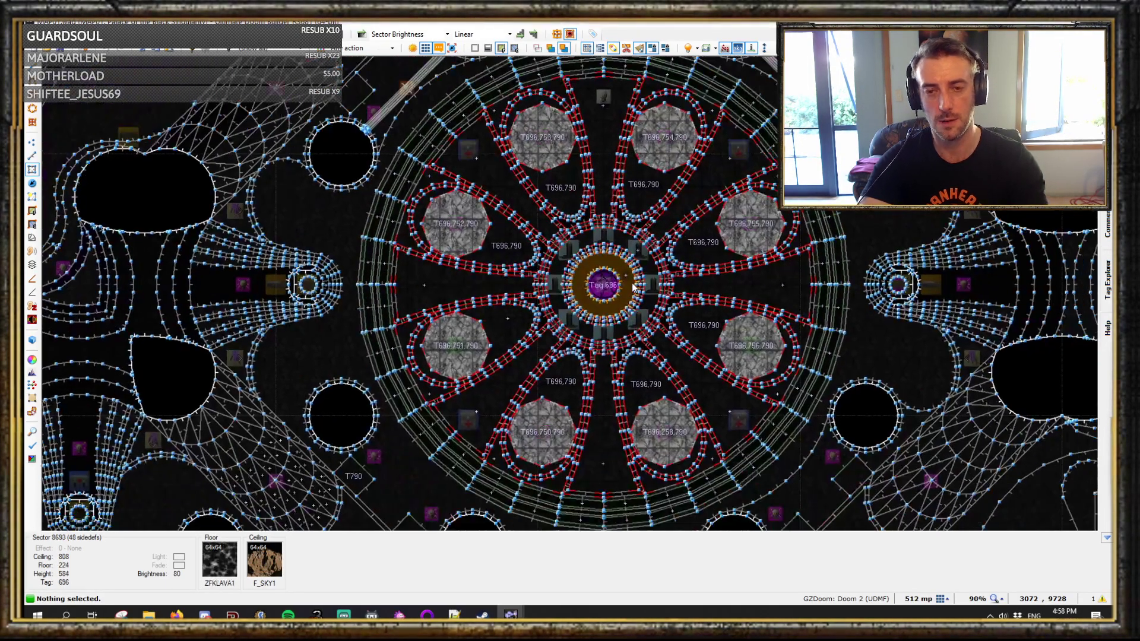
scroll(603, 345, "up", 5)
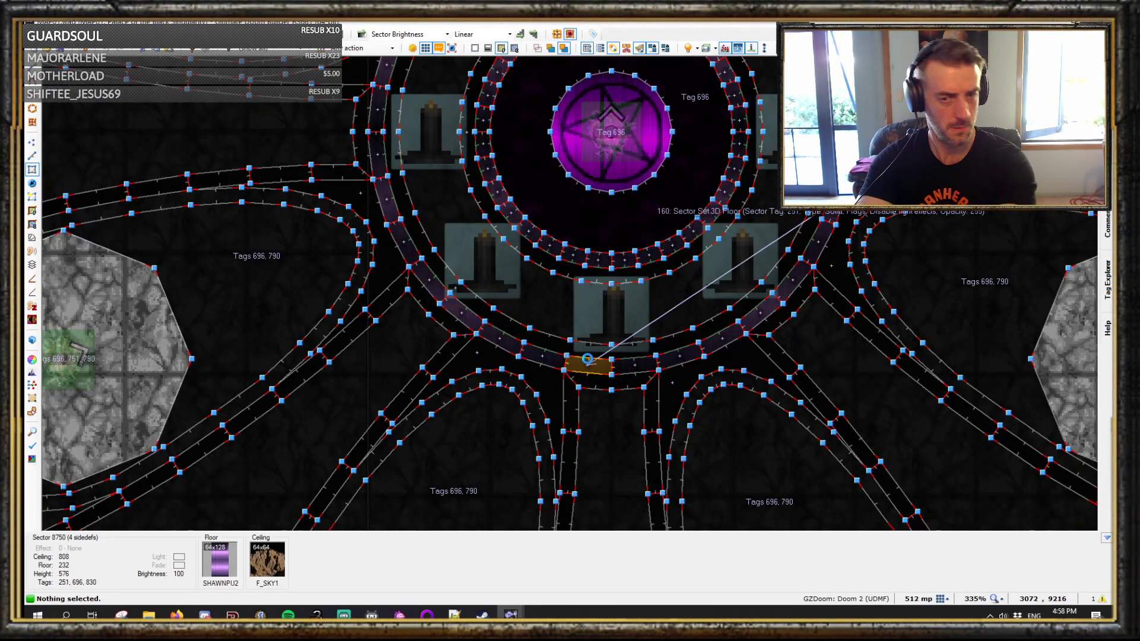
- Open this map's scripts and find the sequential light fade scripts 205 to 209
key("F10")
scroll(571, 333, "up", 10)
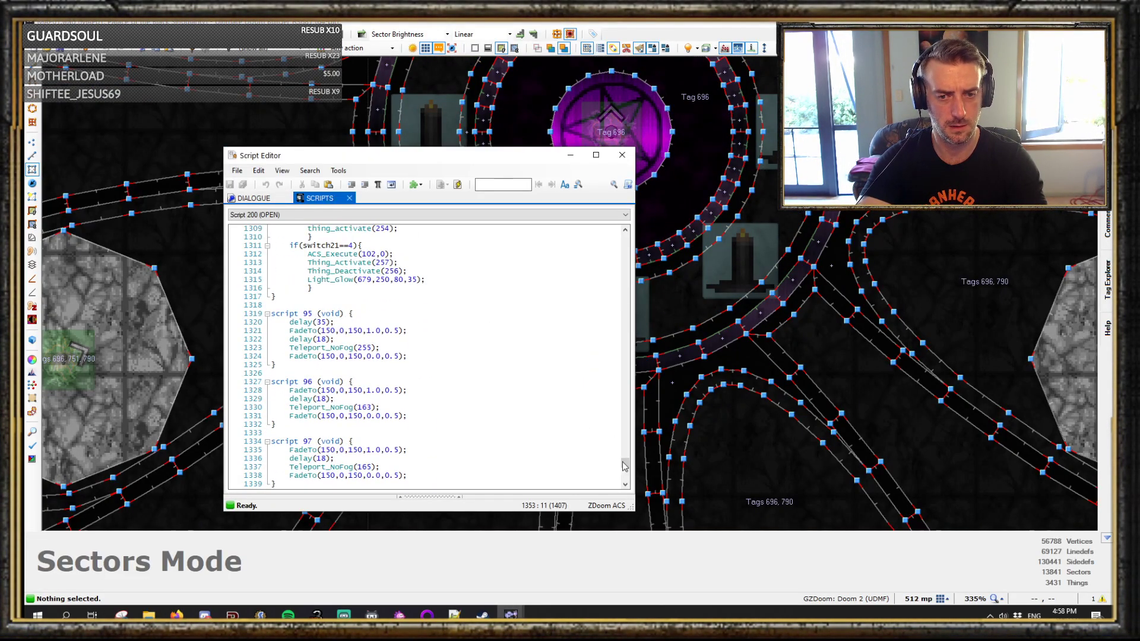
left_click_drag(624, 475, 631, 217)
scroll(434, 331, "down", 15)
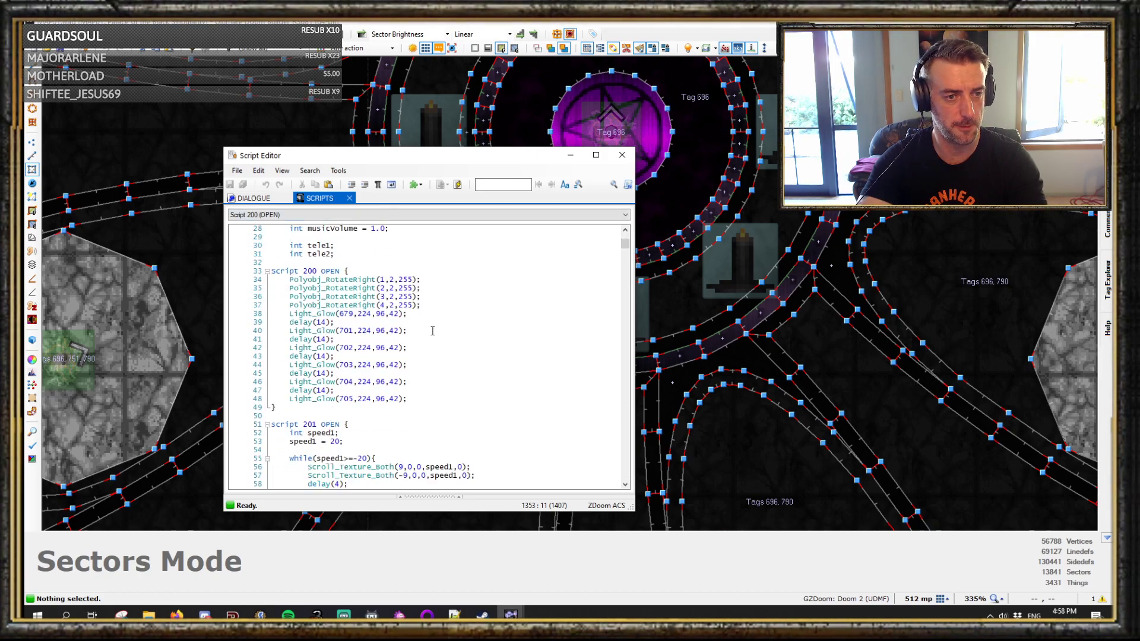
scroll(432, 330, "down", 7)
scroll(433, 331, "down", 17)
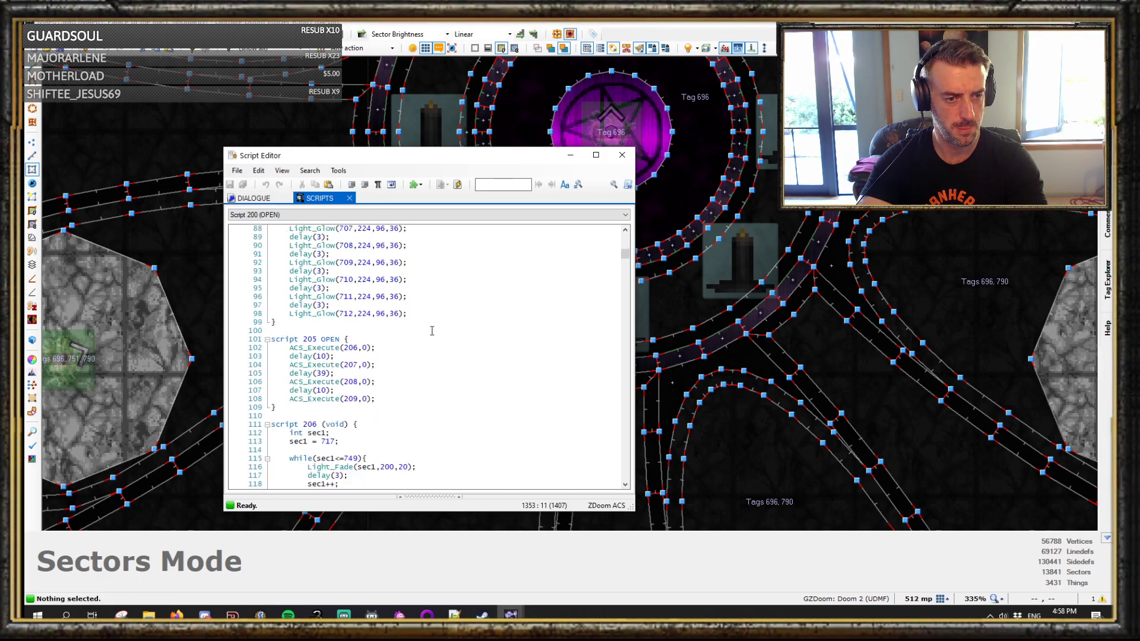
left_click(430, 321)
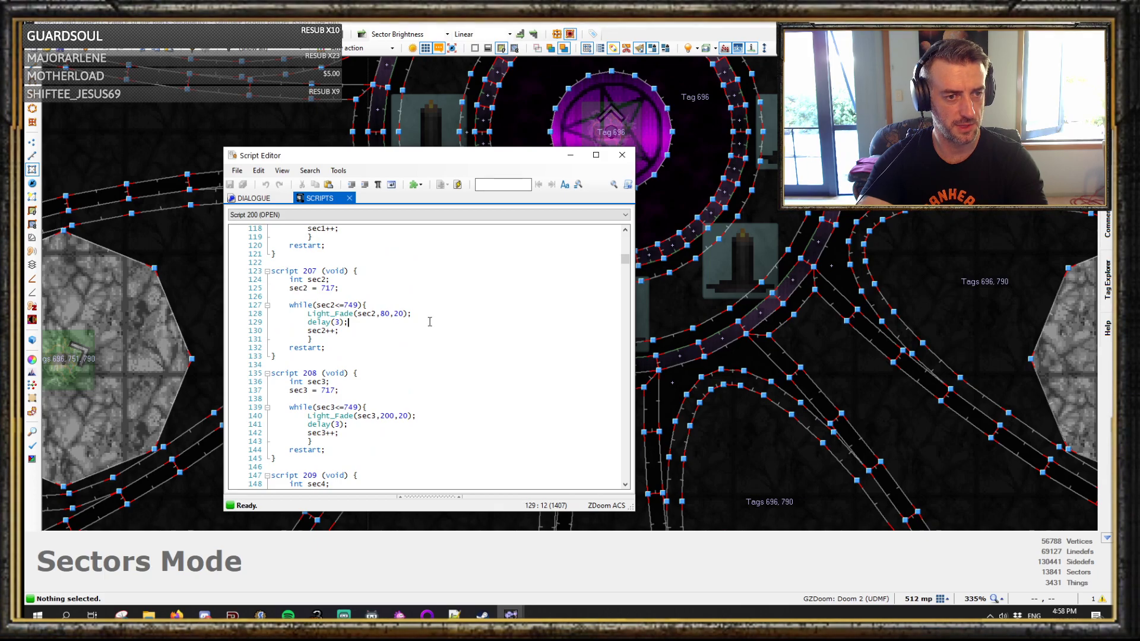
- Examine how OPEN script 205 staggers the launch of scripts 206 to 209 and how their while loops fade the sectors
scroll(414, 359, "up", 4)
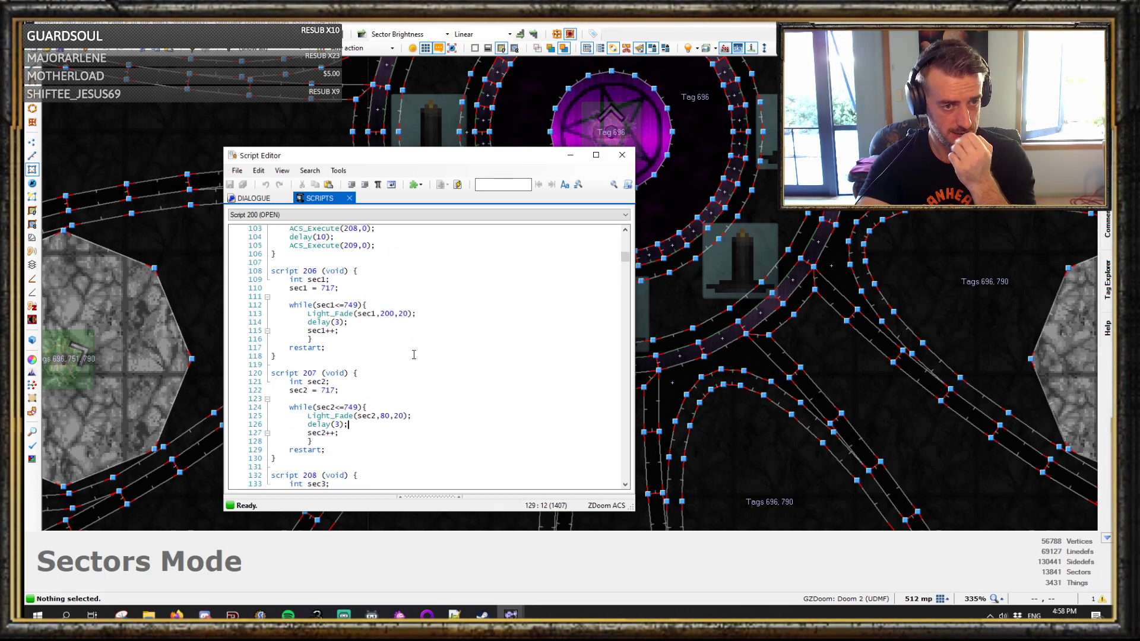
scroll(414, 354, "up", 2)
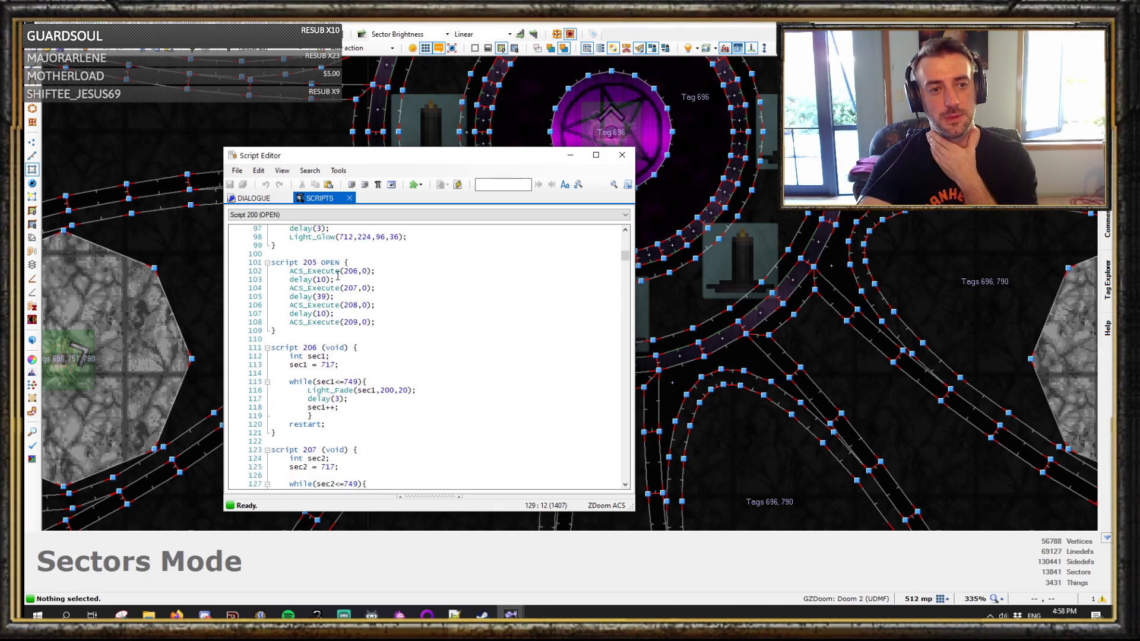
scroll(350, 297, "down", 8)
scroll(354, 392, "up", 7)
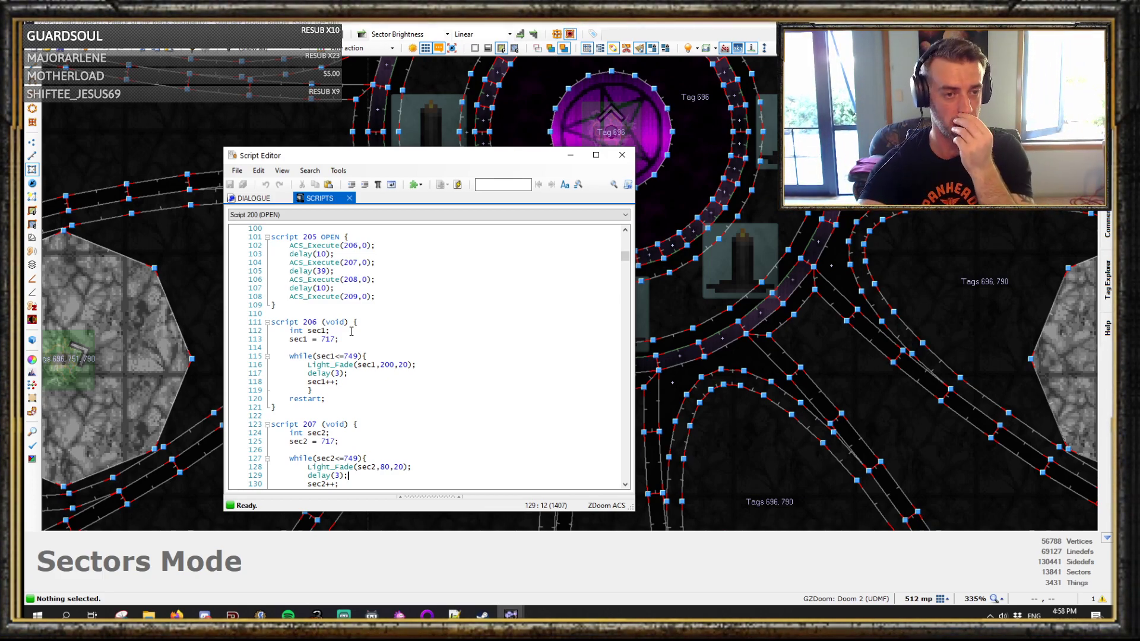
scroll(389, 313, "down", 2)
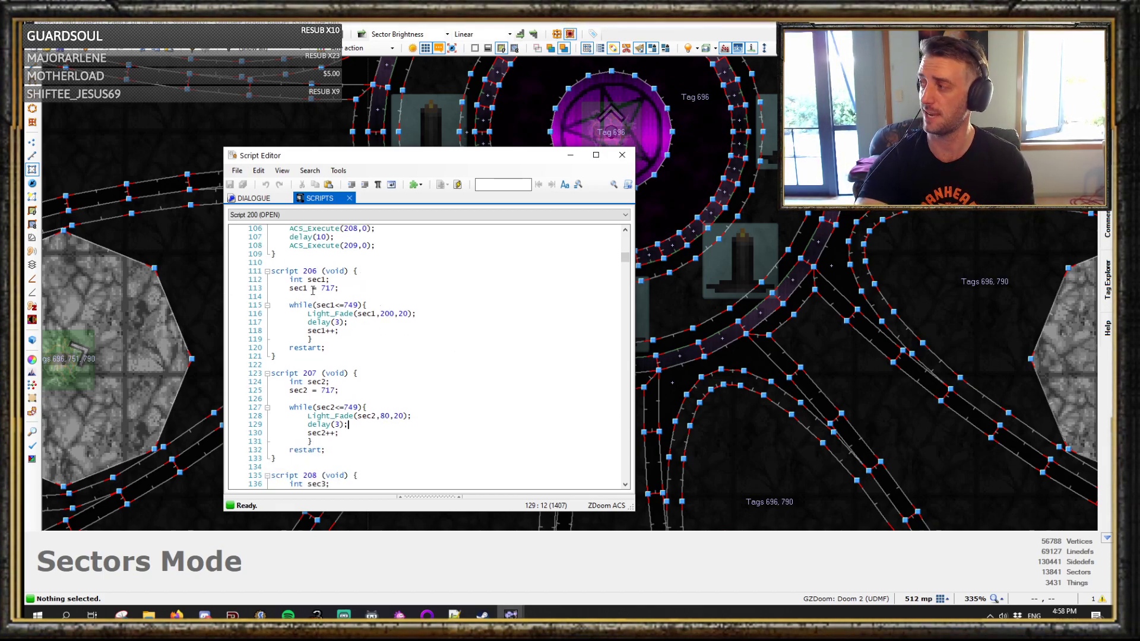
scroll(435, 335, "down", 1)
scroll(457, 327, "down", 6)
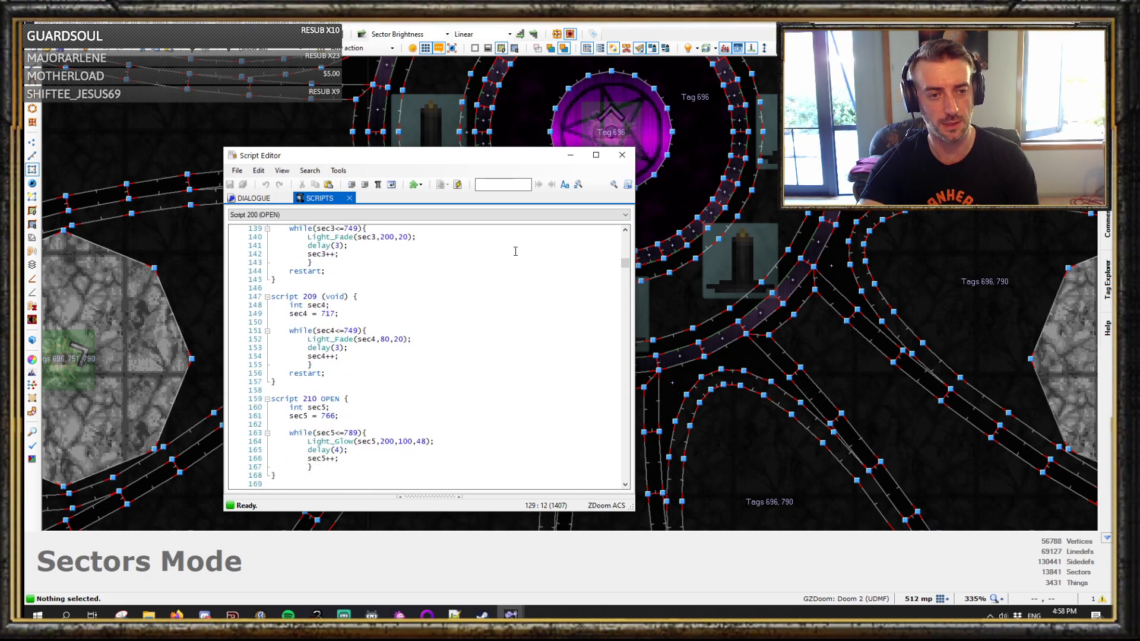
- Return from the scripts to the map and examine the tags on the purple ring segments below the pentagram
key("F10")
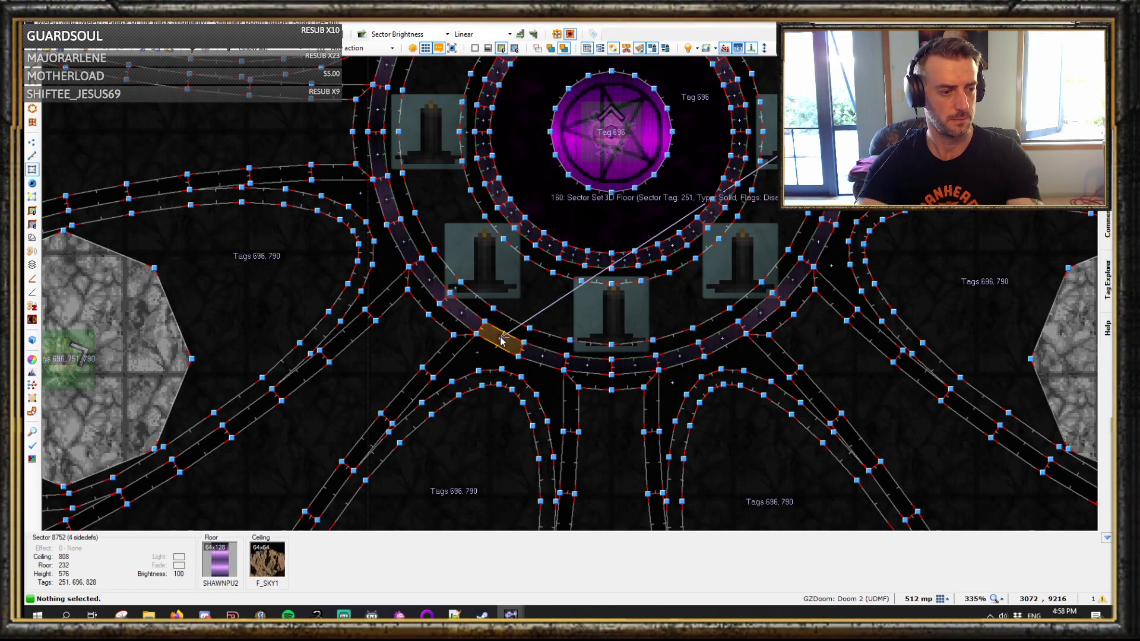
scroll(501, 339, "up", 8)
scroll(650, 295, "down", 3)
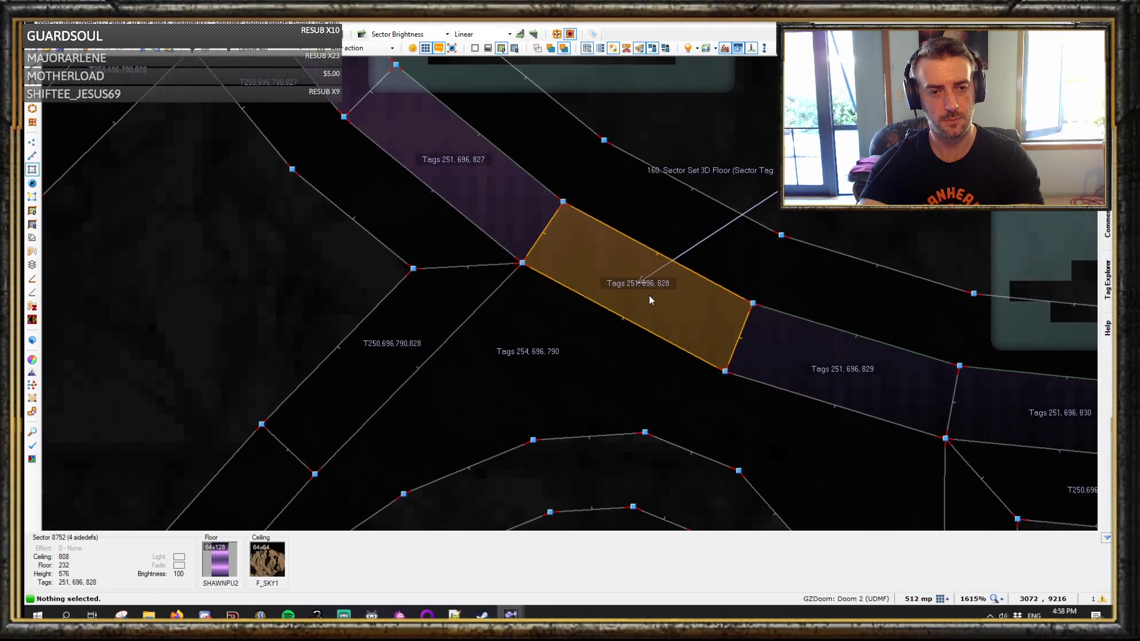
scroll(532, 256, "down", 7)
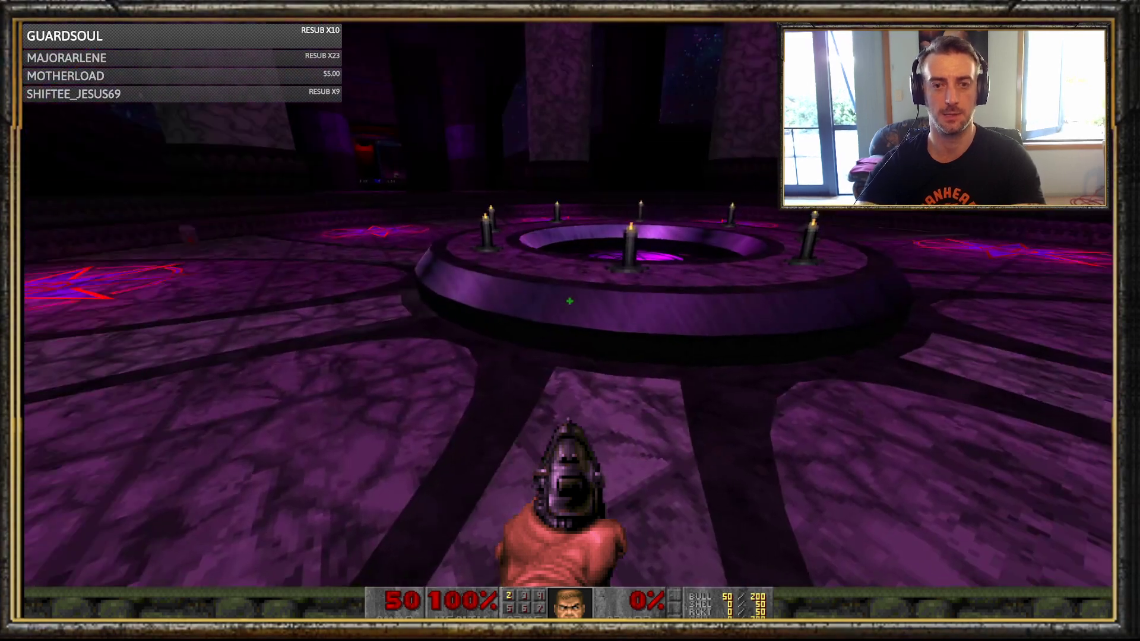
- Fly around the pentagram floor in the running map and watch the light fades move through the ring and petal-shaped paths
key("w")
key("s")
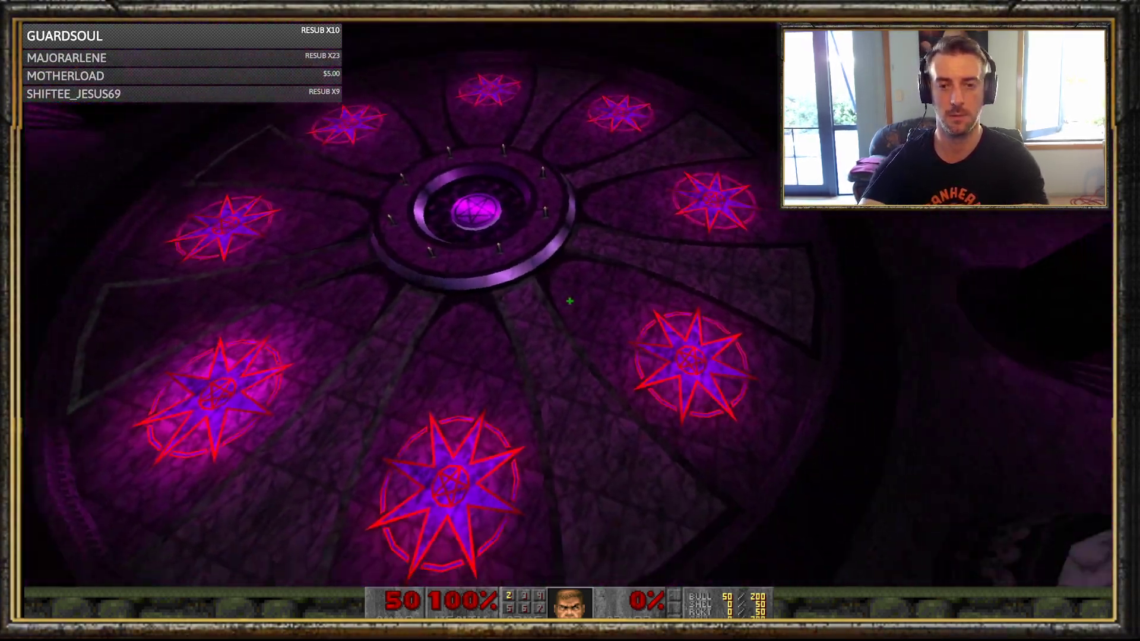
key("d")
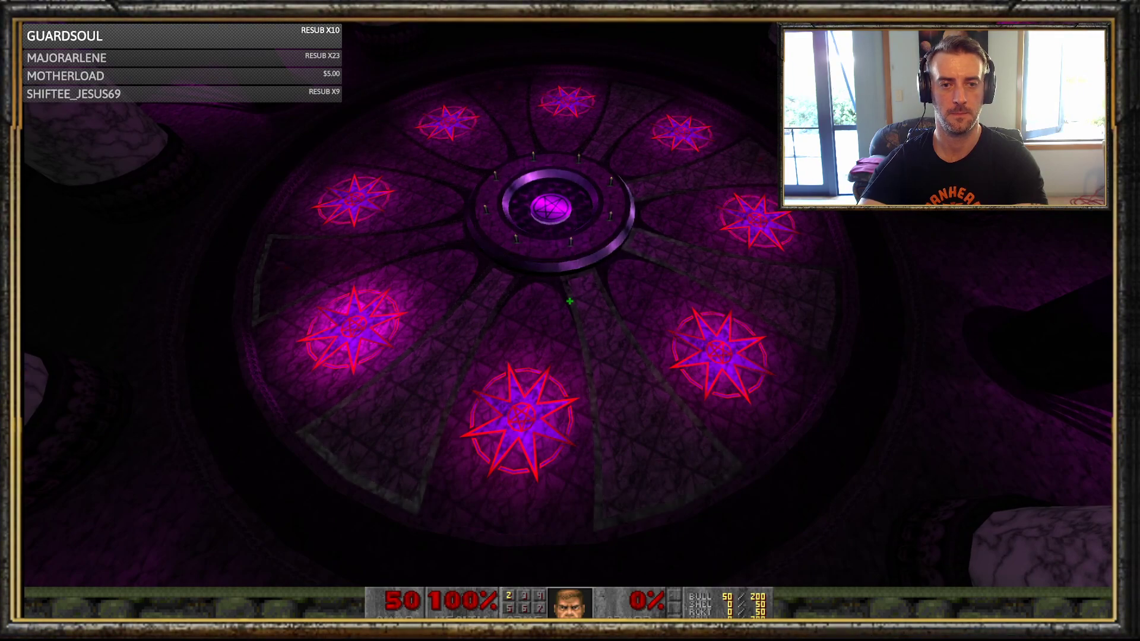
key("d")
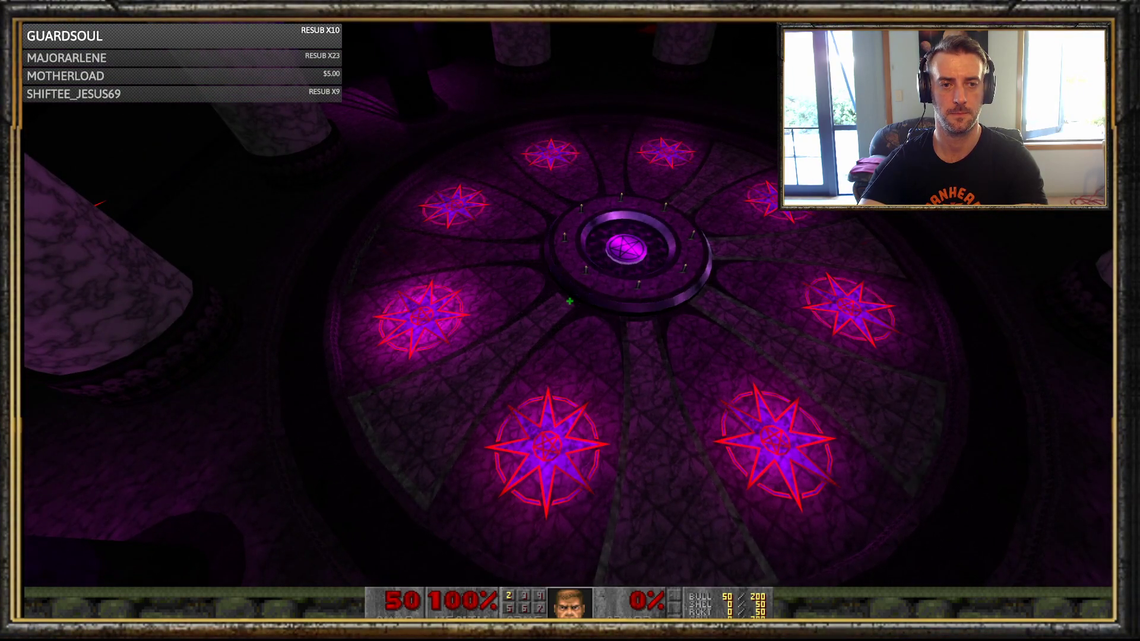
key("w")
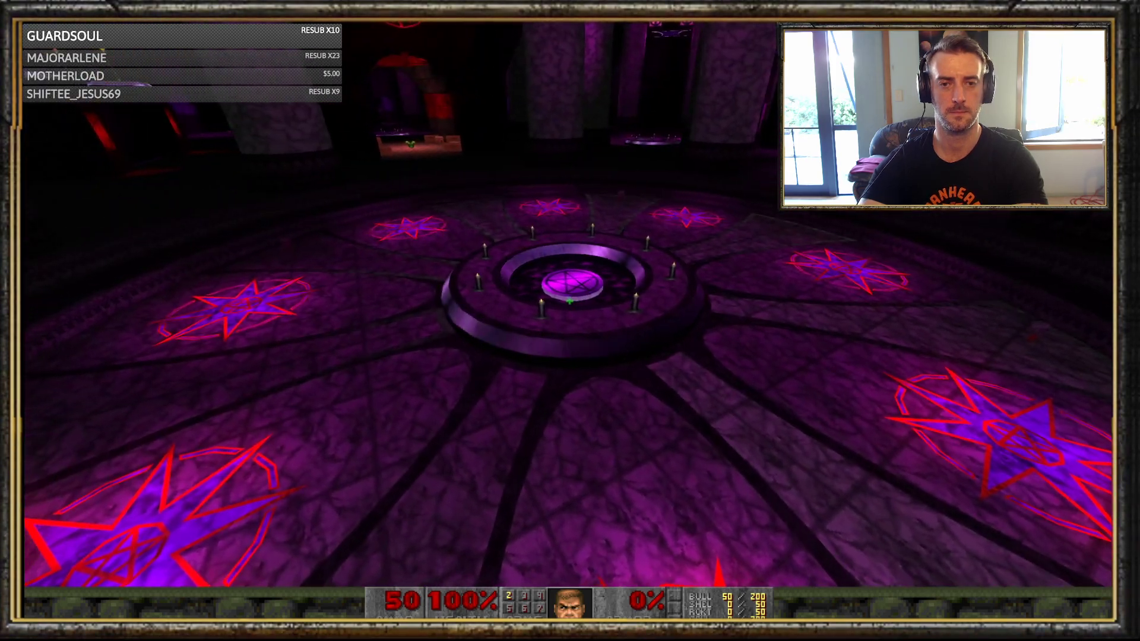
key("w")
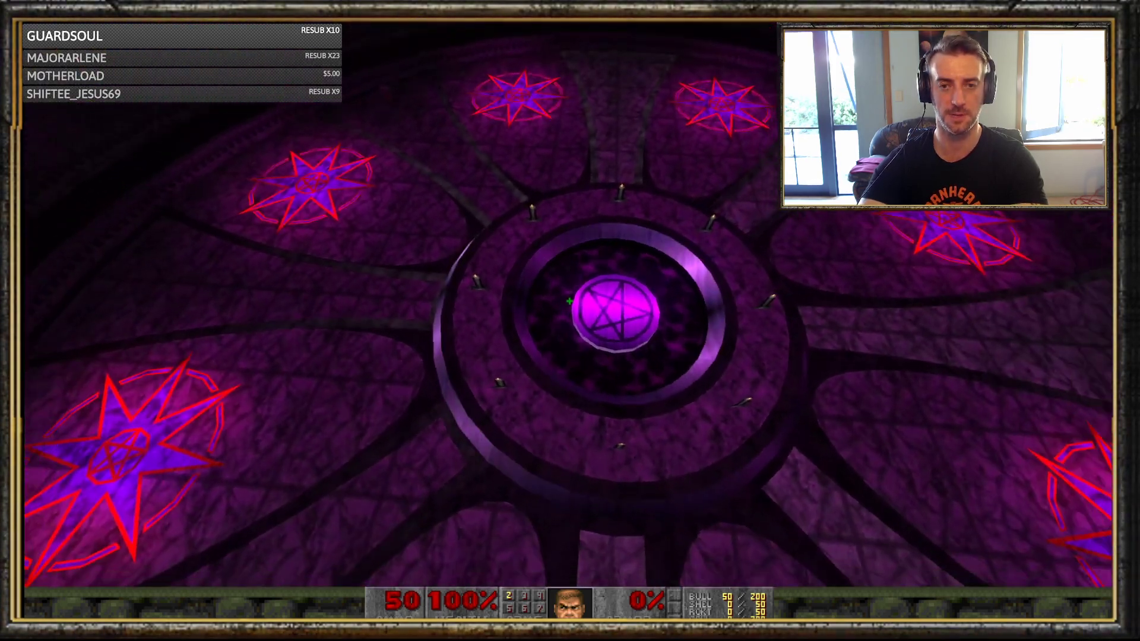
key("s")
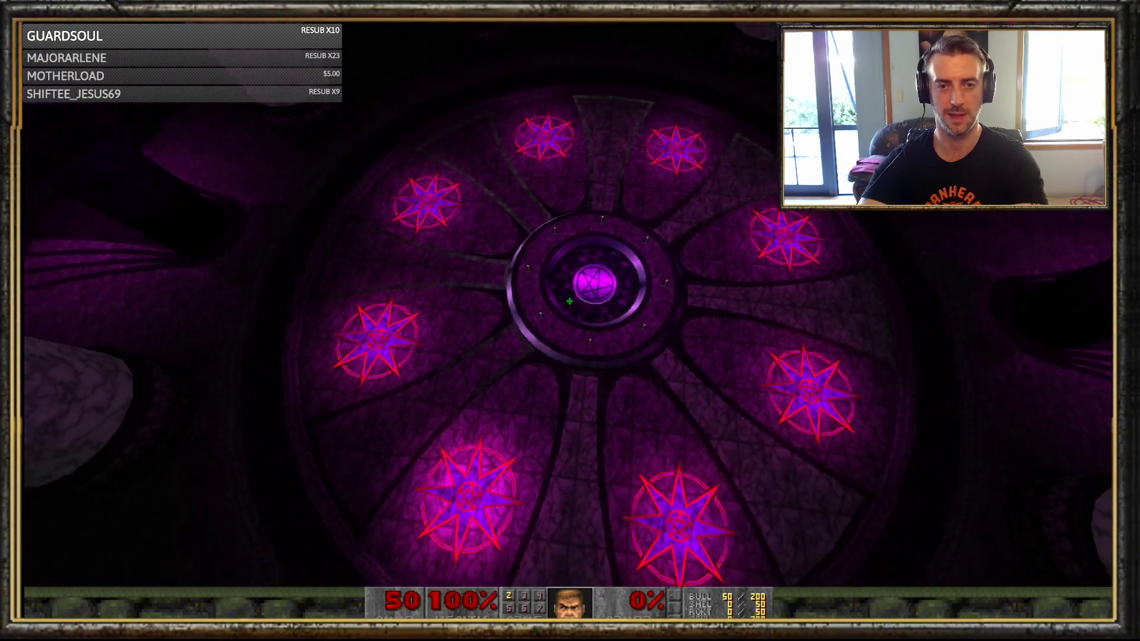
key("w")
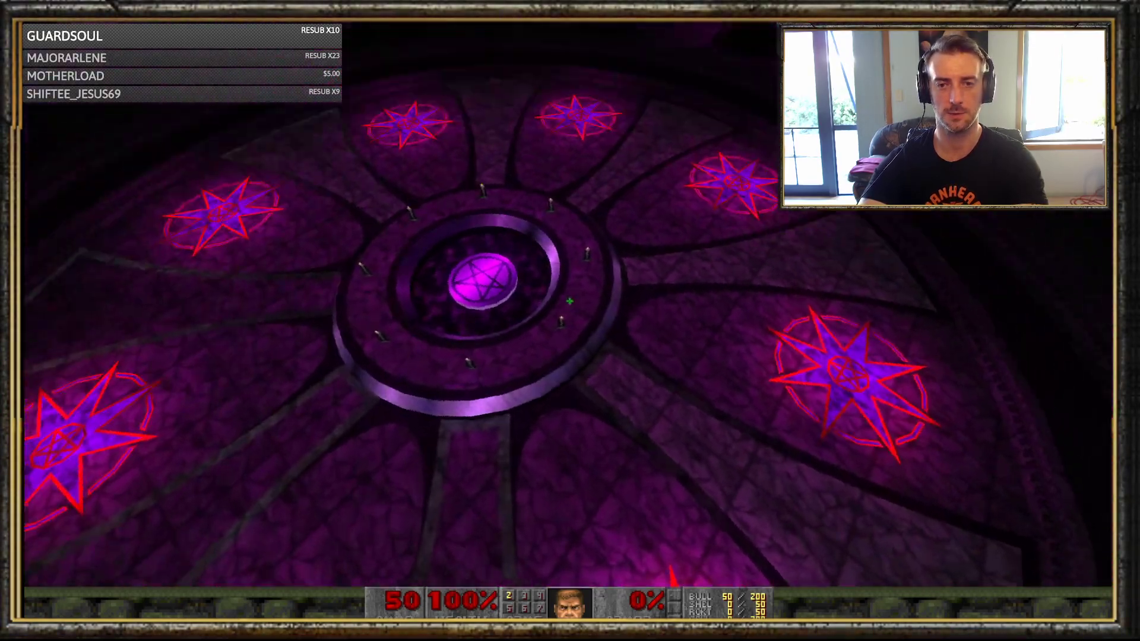
key("a")
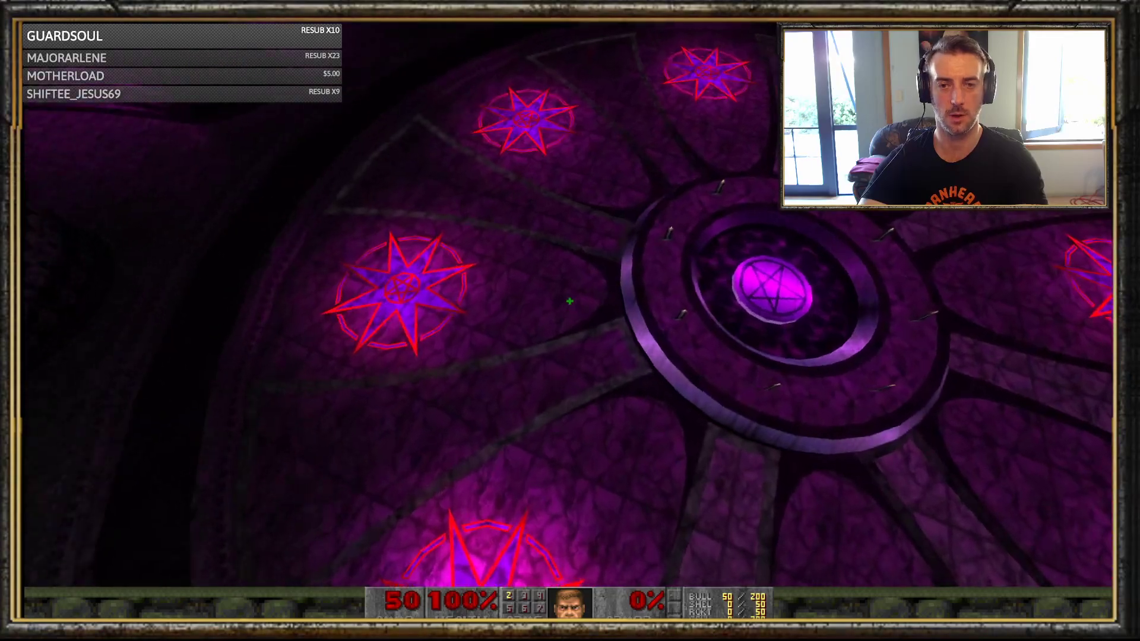
key("w")
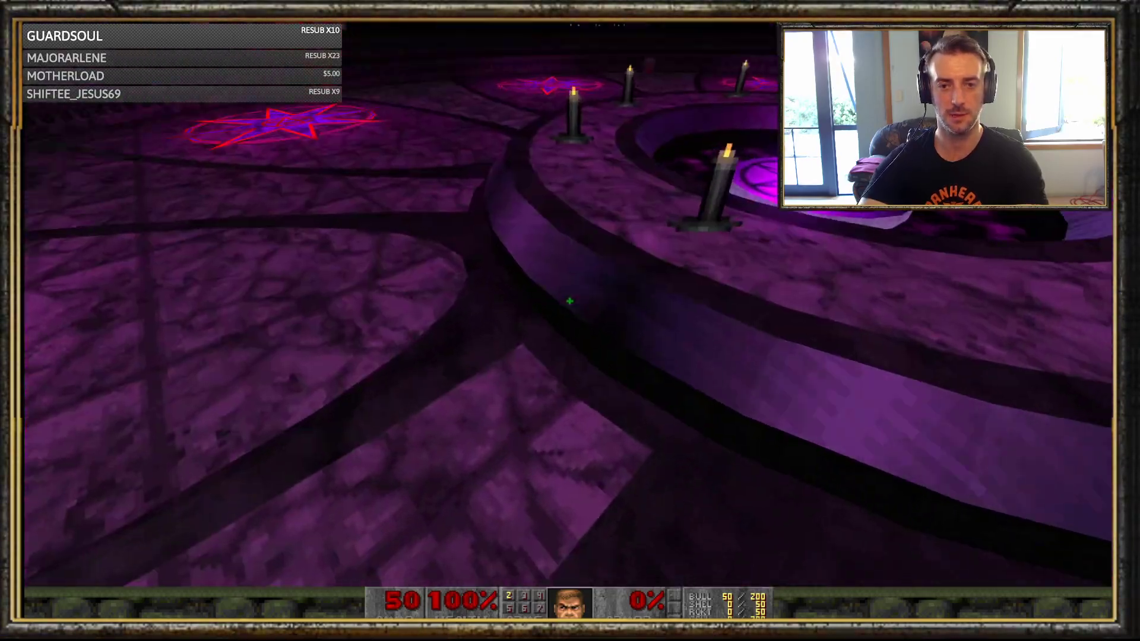
- Inspect the junctions between the raised ring and the petal paths, marking spots with pistol shots, and view them from farther back
left_click(570, 301)
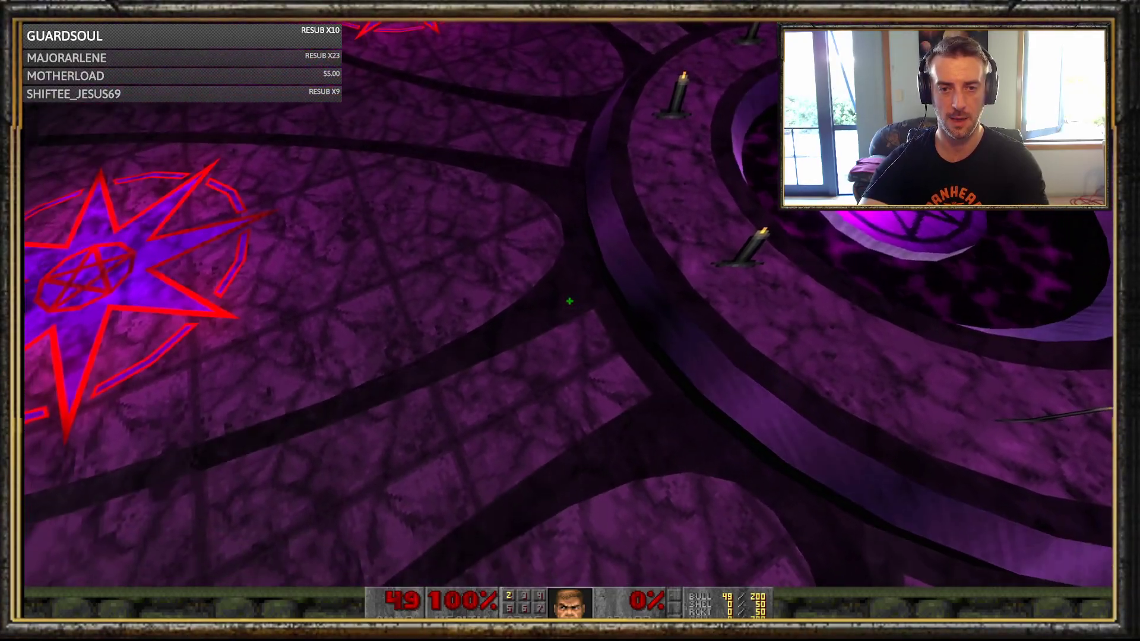
key("d")
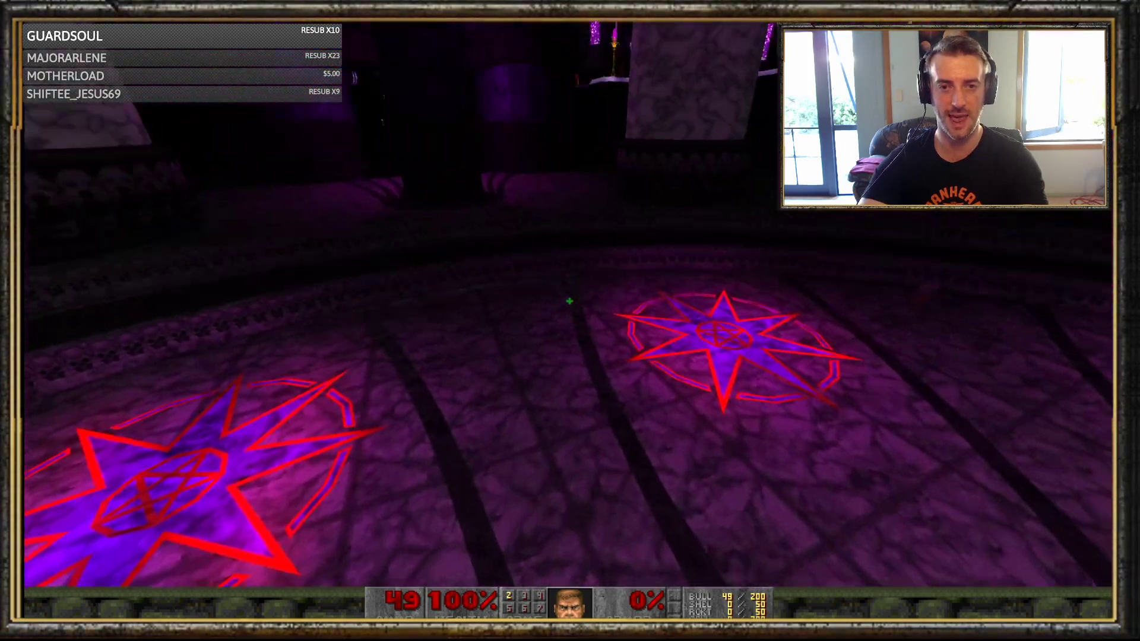
key("w")
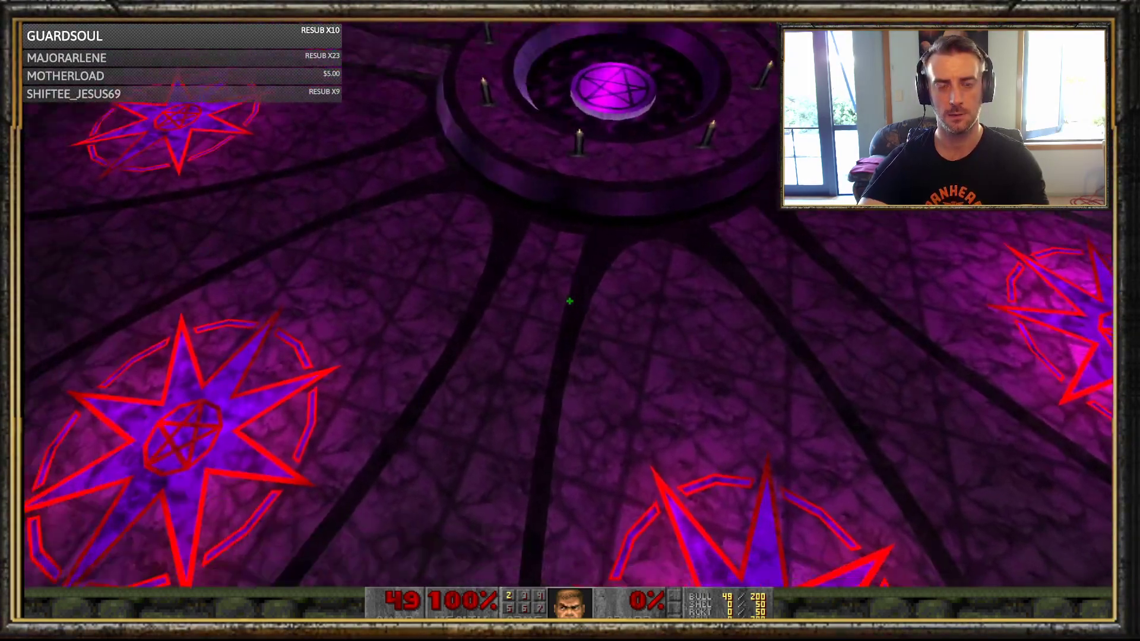
left_click(569, 301)
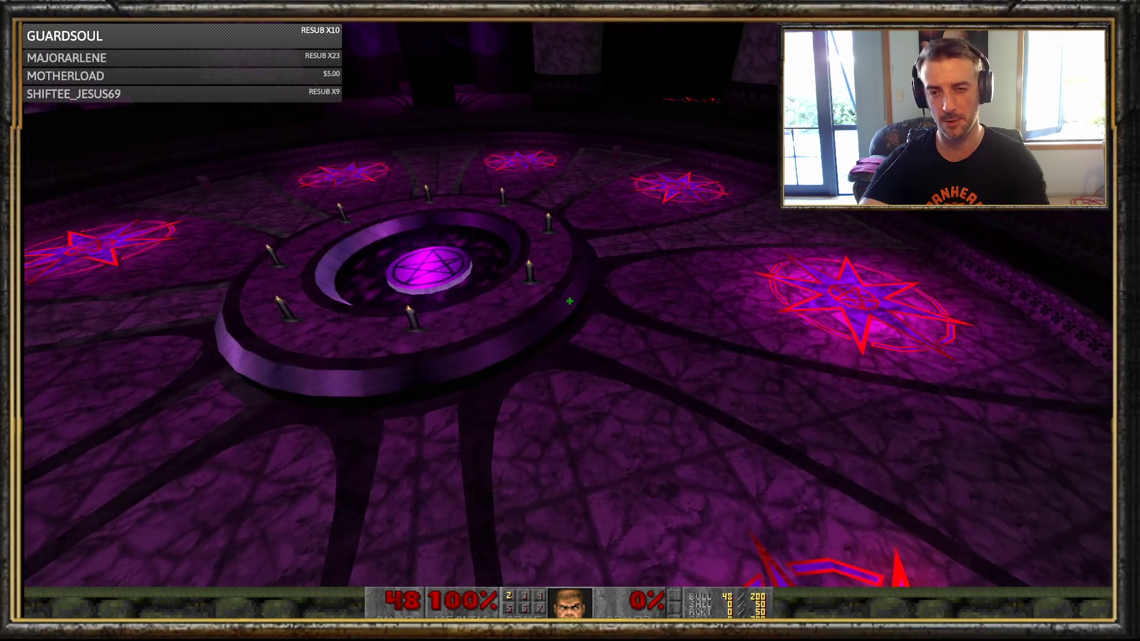
left_click(569, 301)
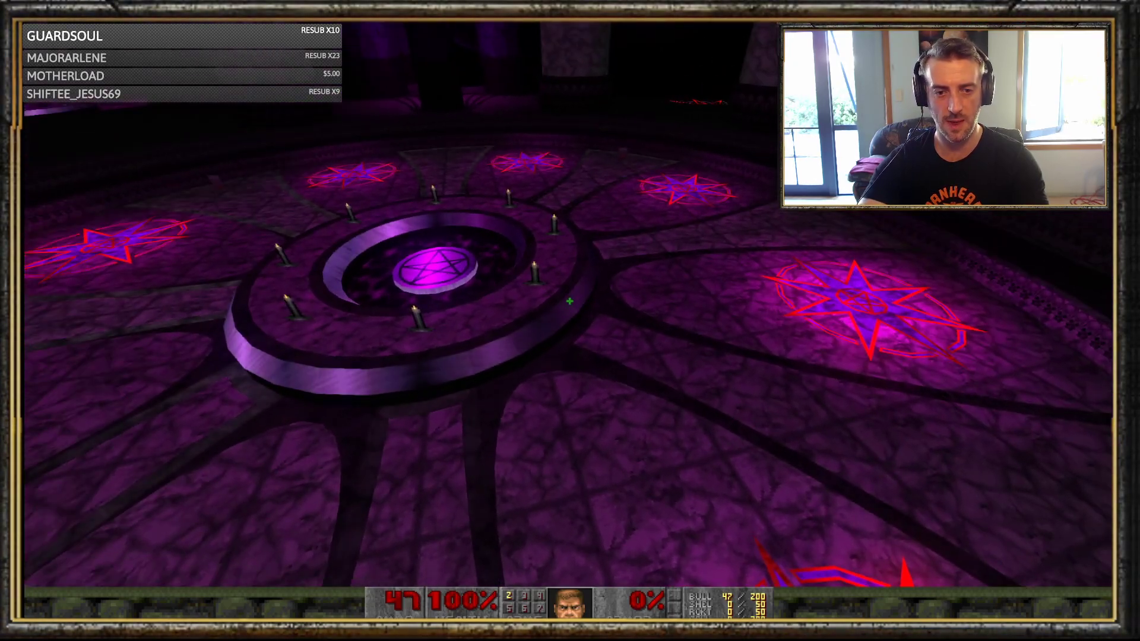
key("s")
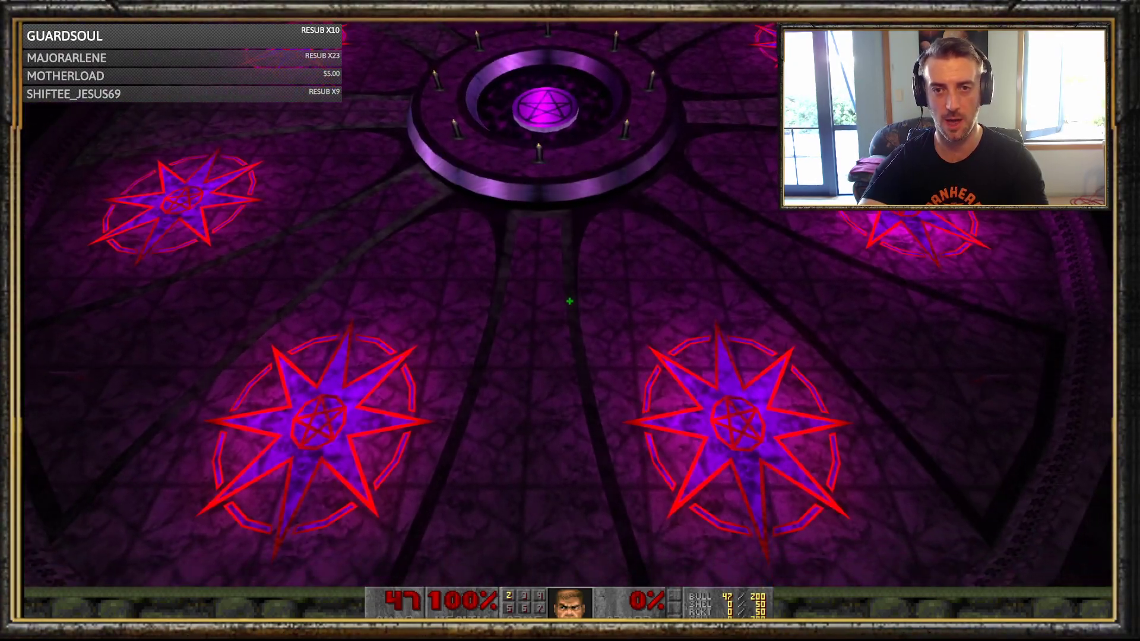
key("s")
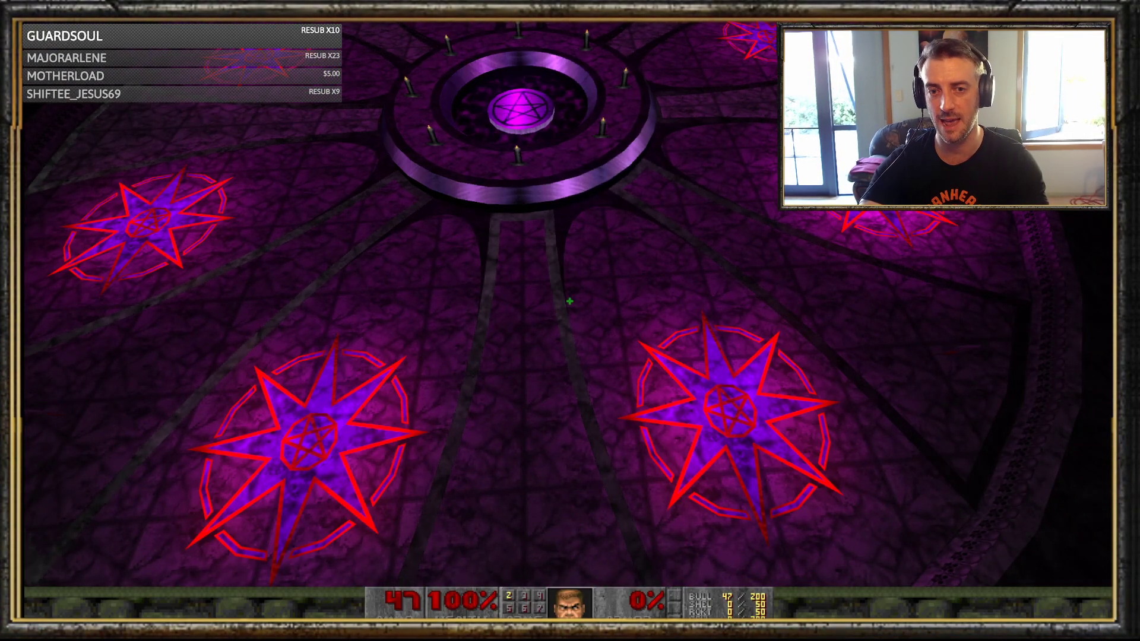
- Circle the pentagram floor and trace the course of the fades along the outer paths and the ring's rim with pistol shots
key("a")
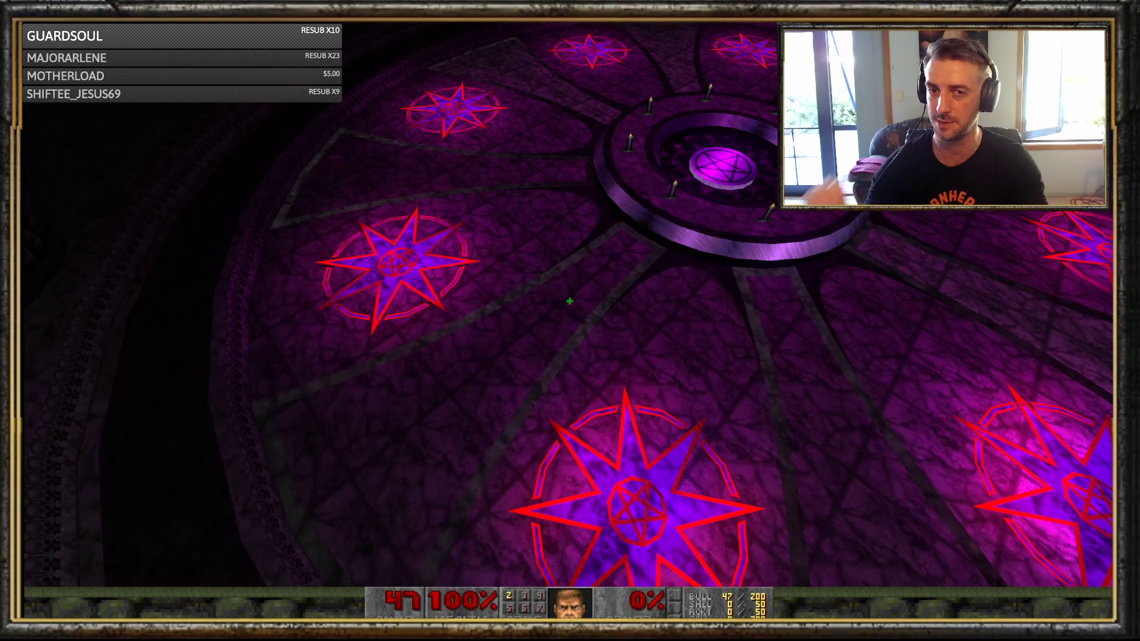
key("d")
key("s")
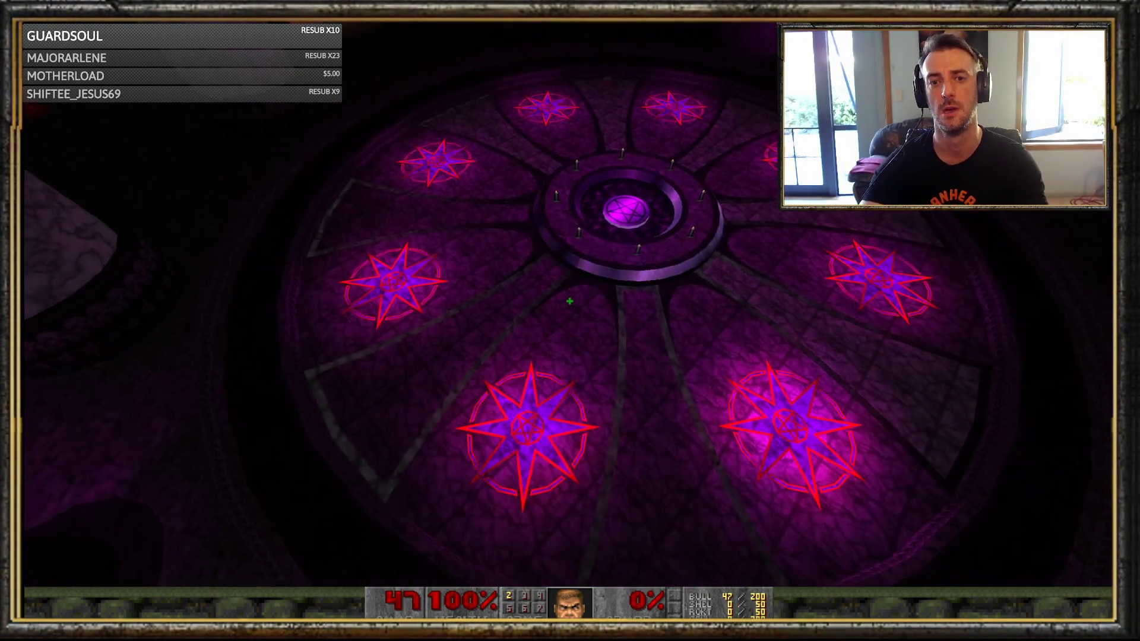
key("w")
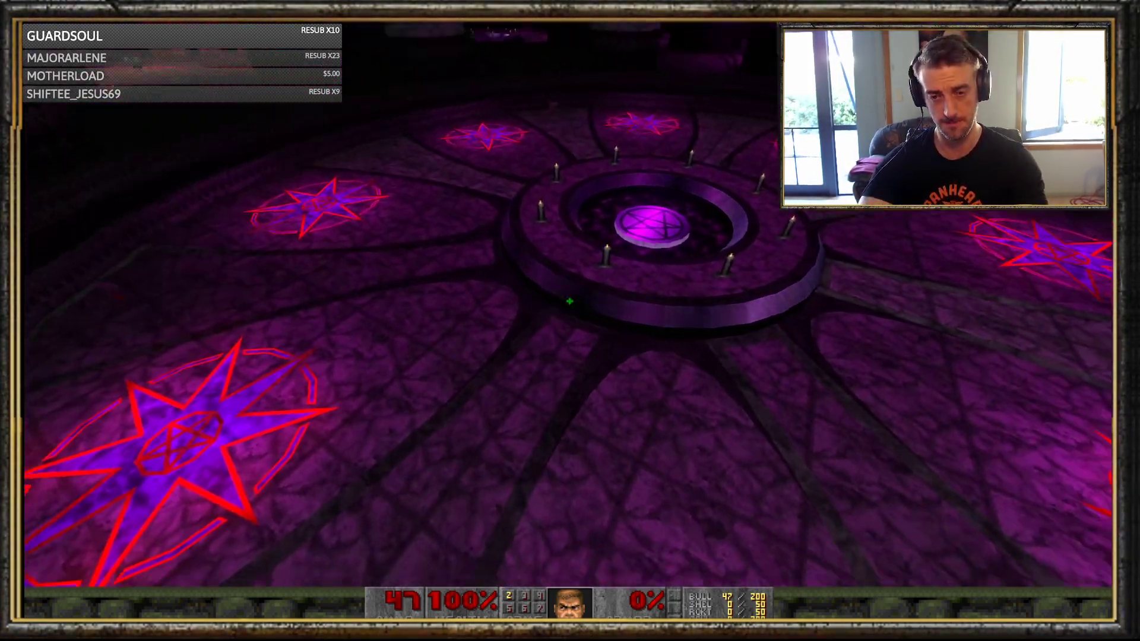
key("a")
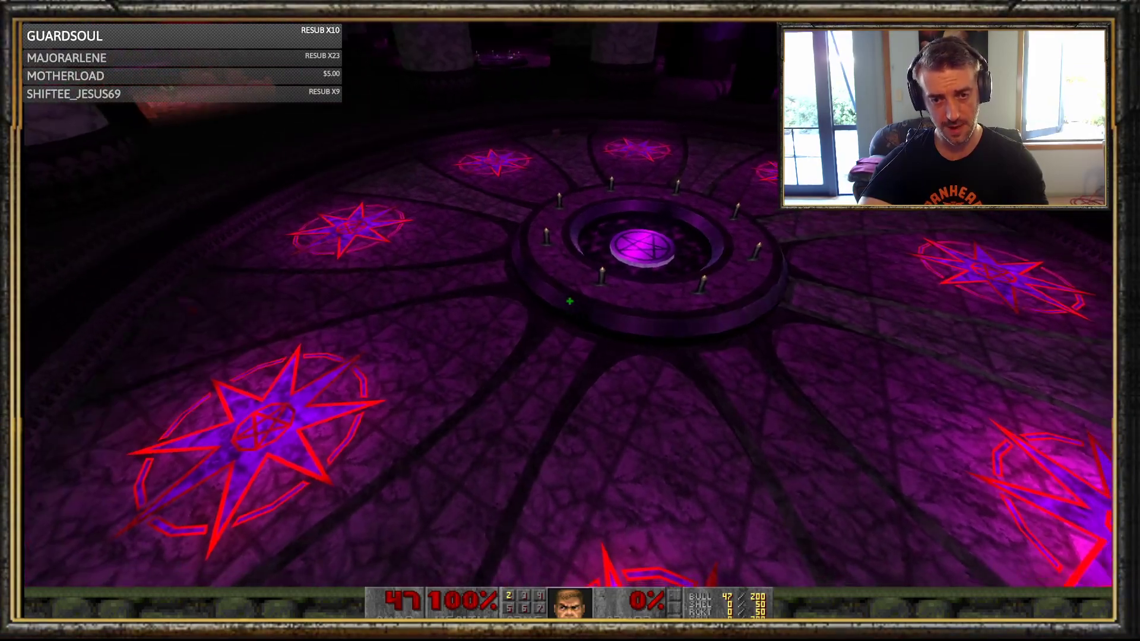
key("w")
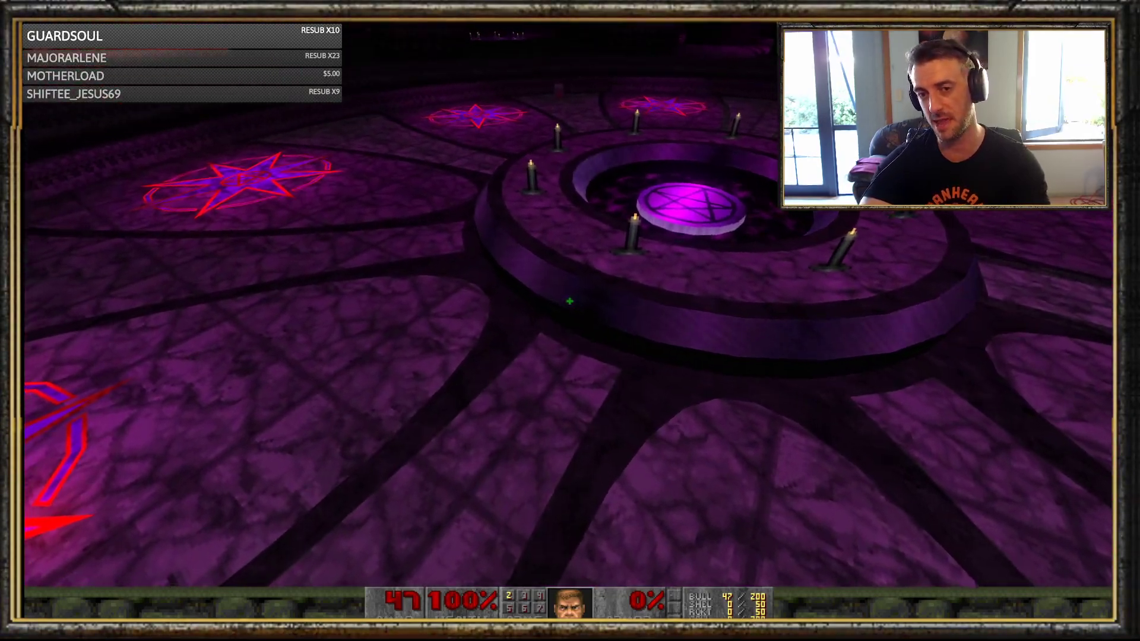
key("a")
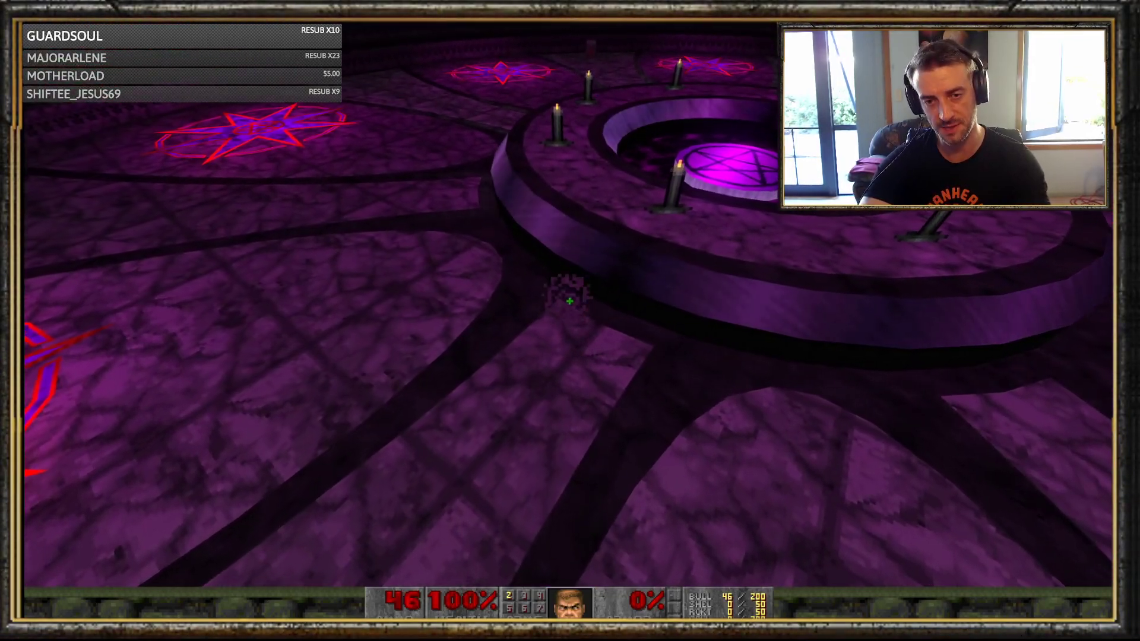
left_click(569, 301)
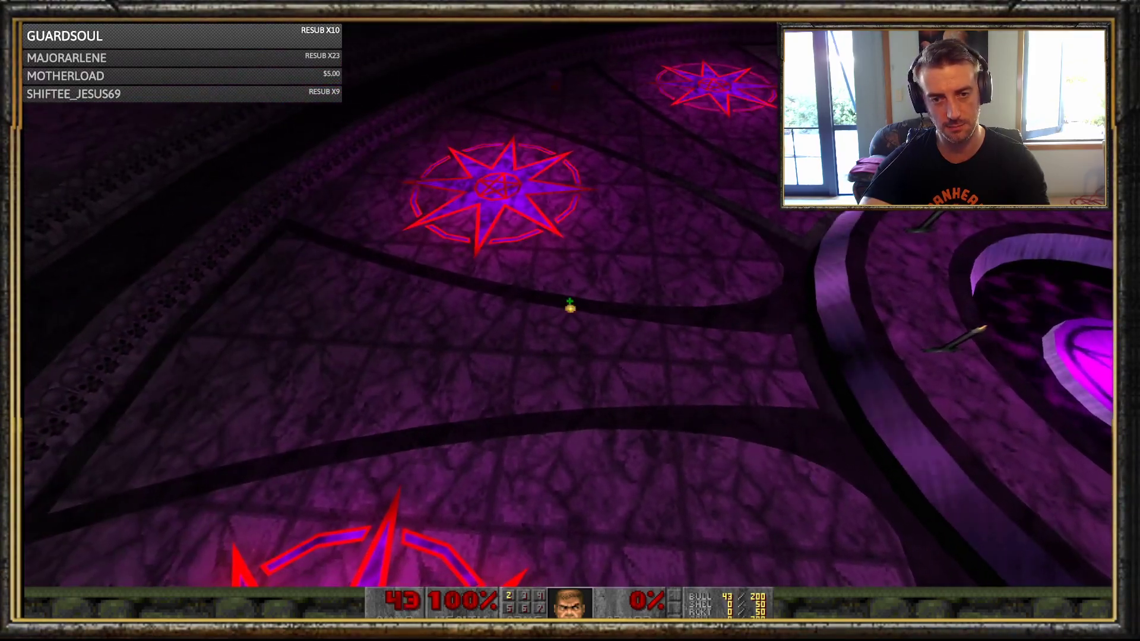
left_click(569, 301)
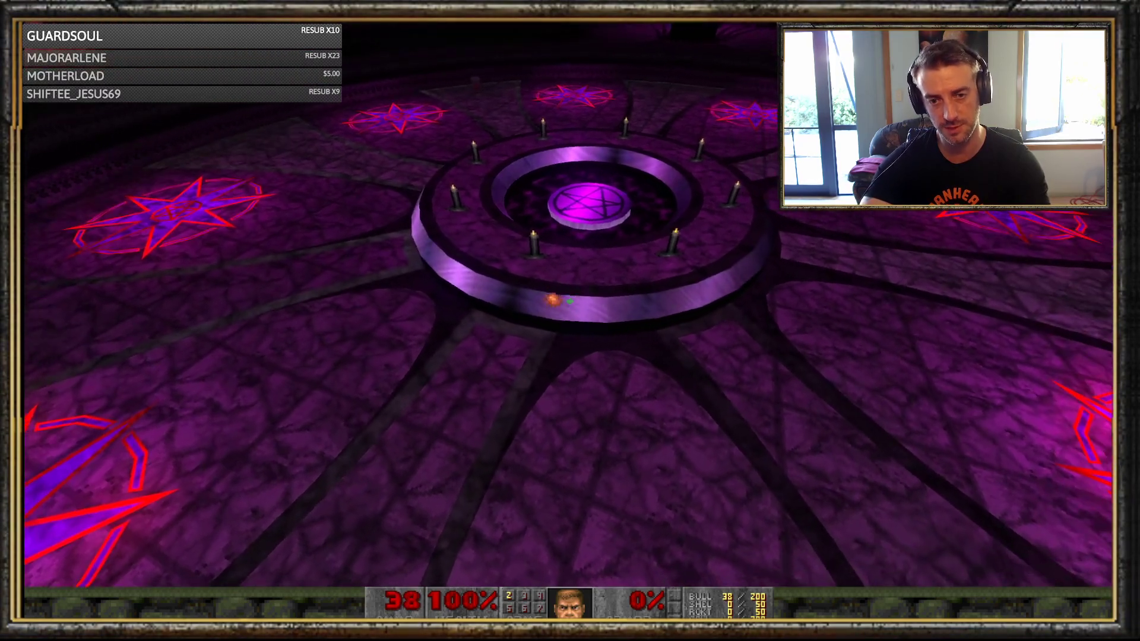
left_click(570, 301)
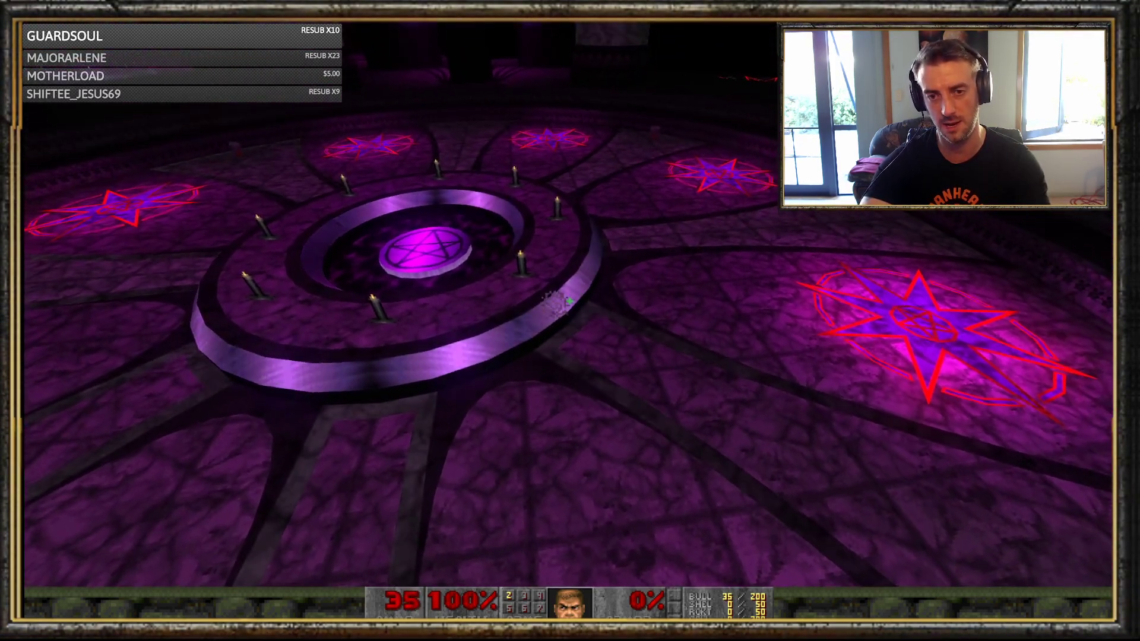
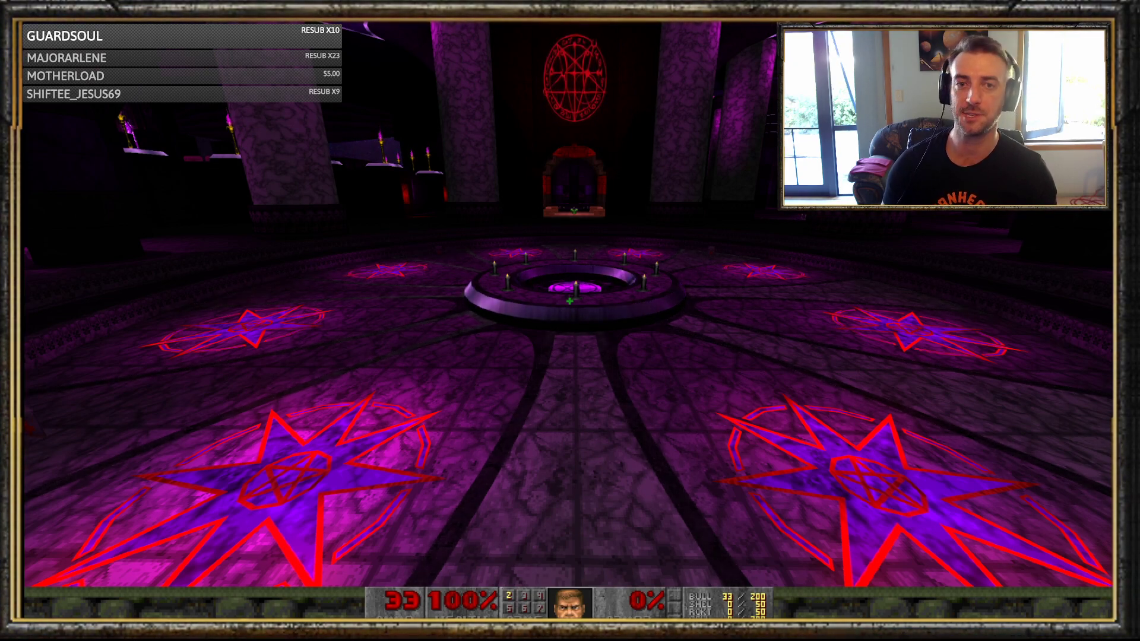
- Examine the raised ring up close and the matching petal-shaped light pattern on the ceiling above it
key("w")
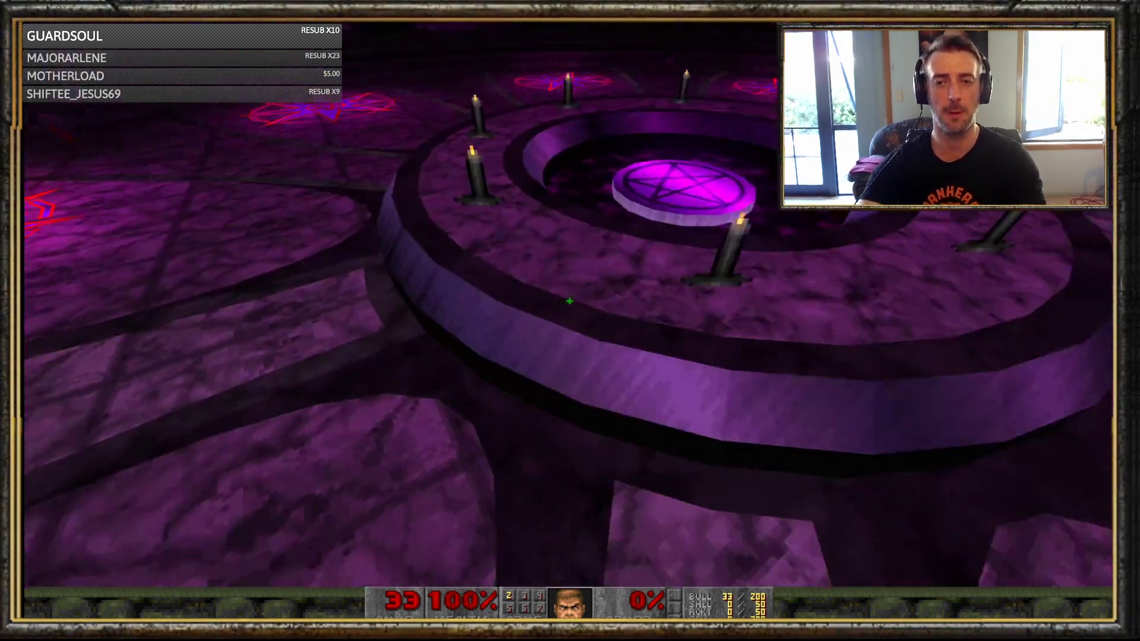
key("s")
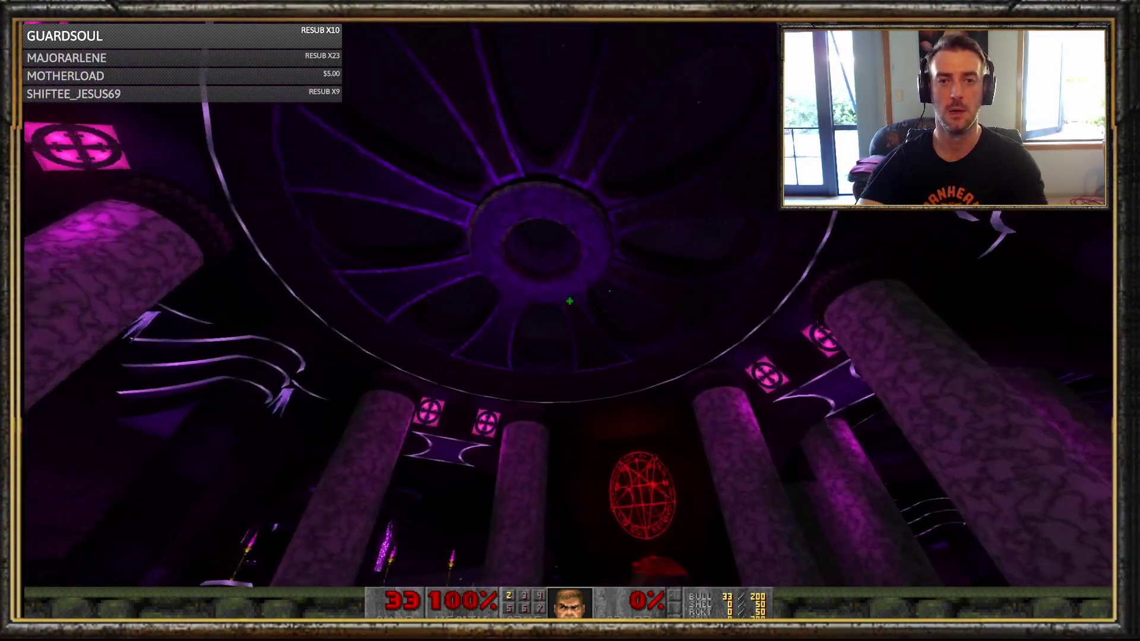
key("w")
key("w")
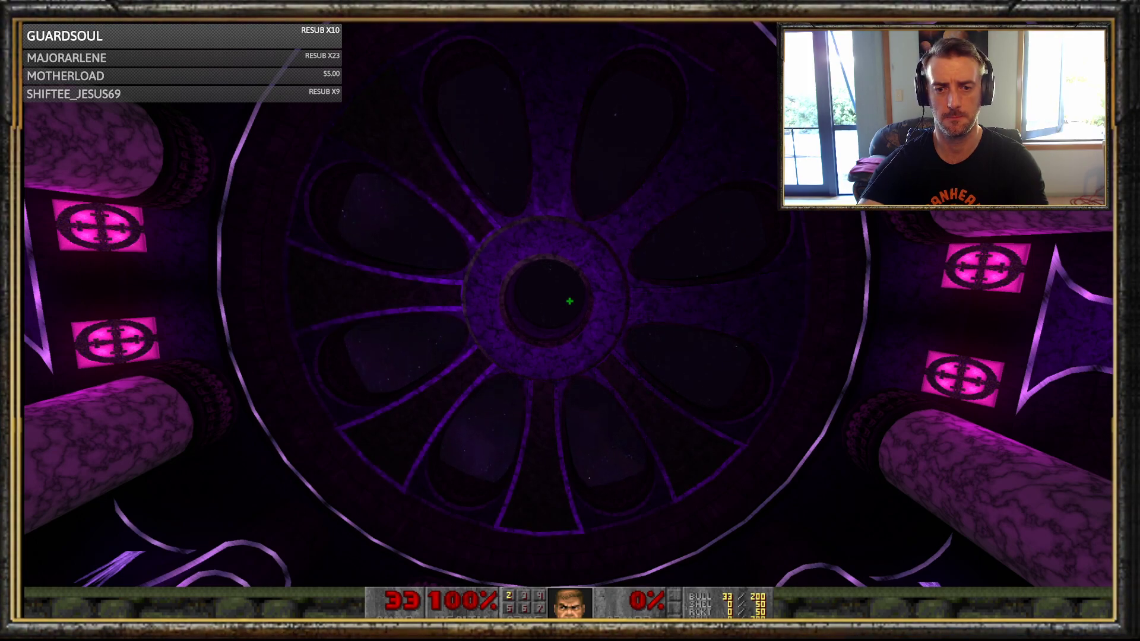
- Quit the running game and return to the map editor at the junction of the purple ring and the petal paths
key("Escape")
key("Return")
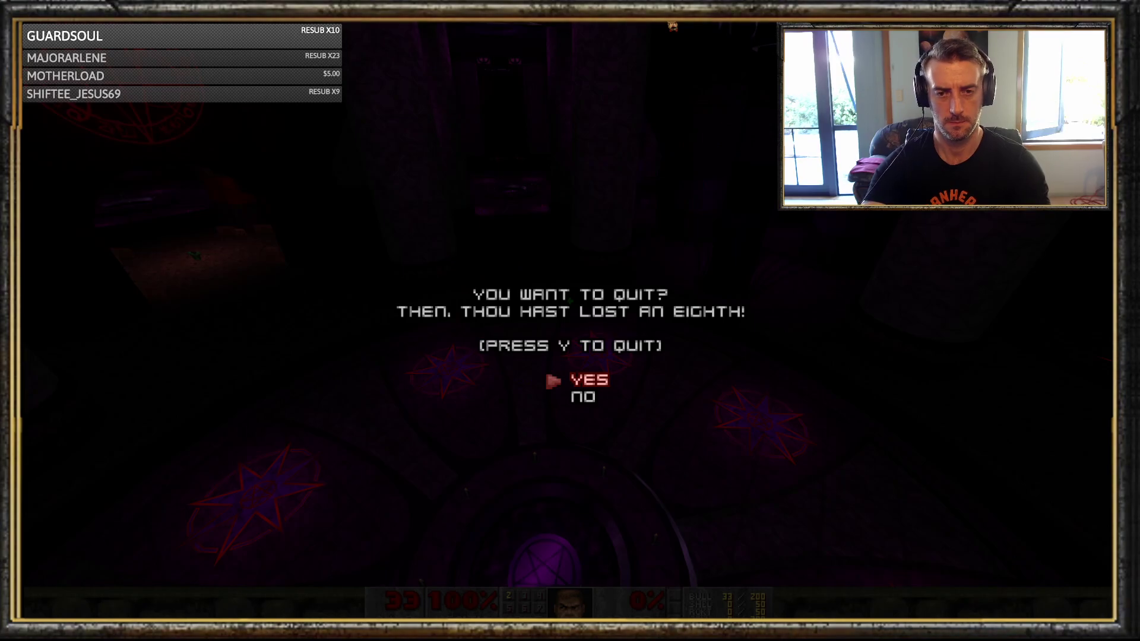
key("y")
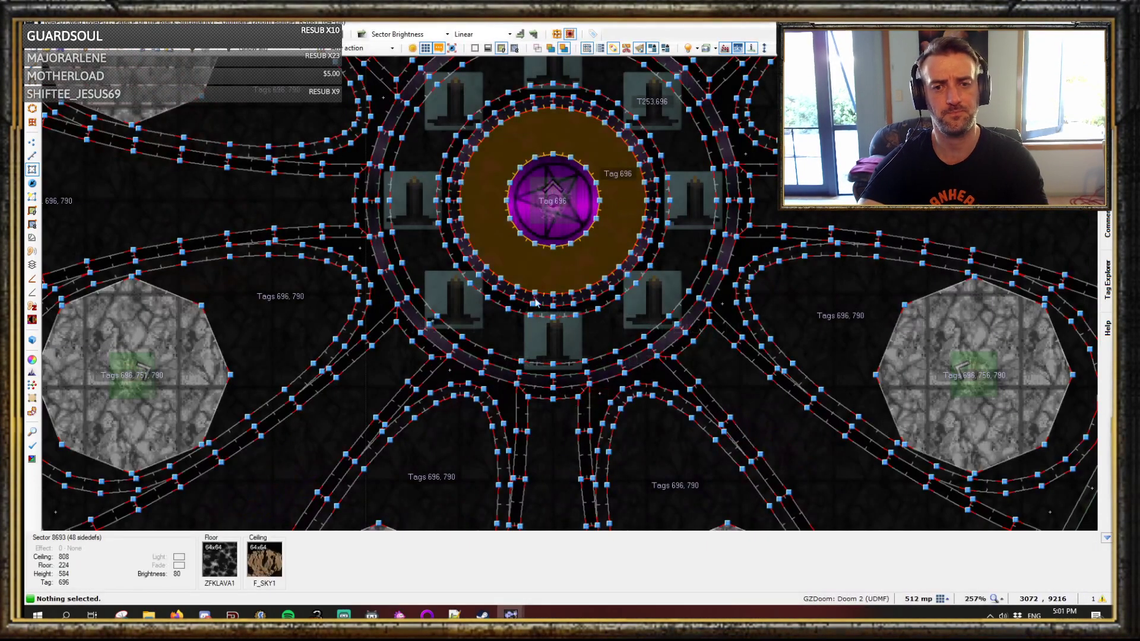
scroll(400, 332, "up", 5)
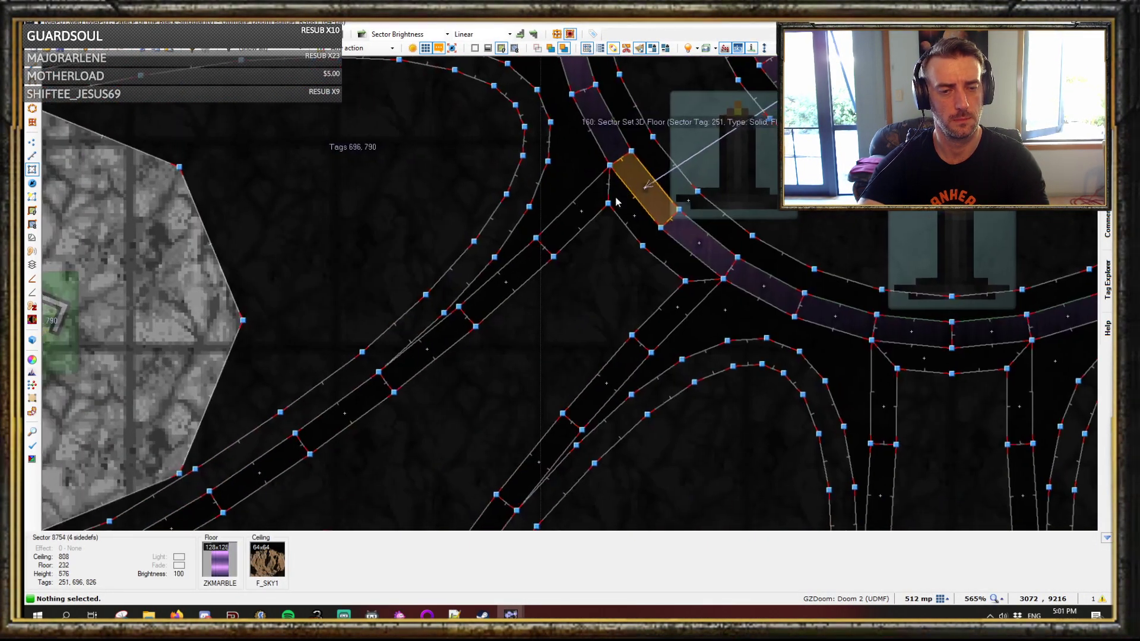
- Examine how the petal-shaped paths join the purple ring around the central pentagram, at close range and across the whole layout
scroll(692, 132, "down", 8)
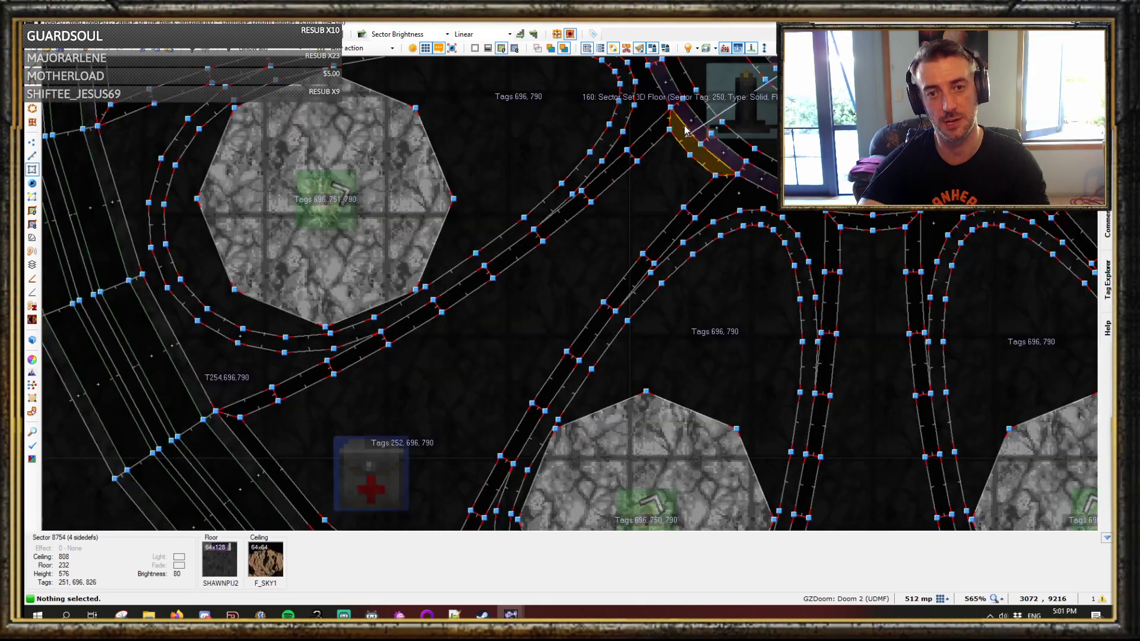
scroll(615, 187, "up", 4)
middle_click_drag(198, 434, 424, 276)
scroll(584, 444, "down", 3)
middle_click_drag(796, 262, 396, 316)
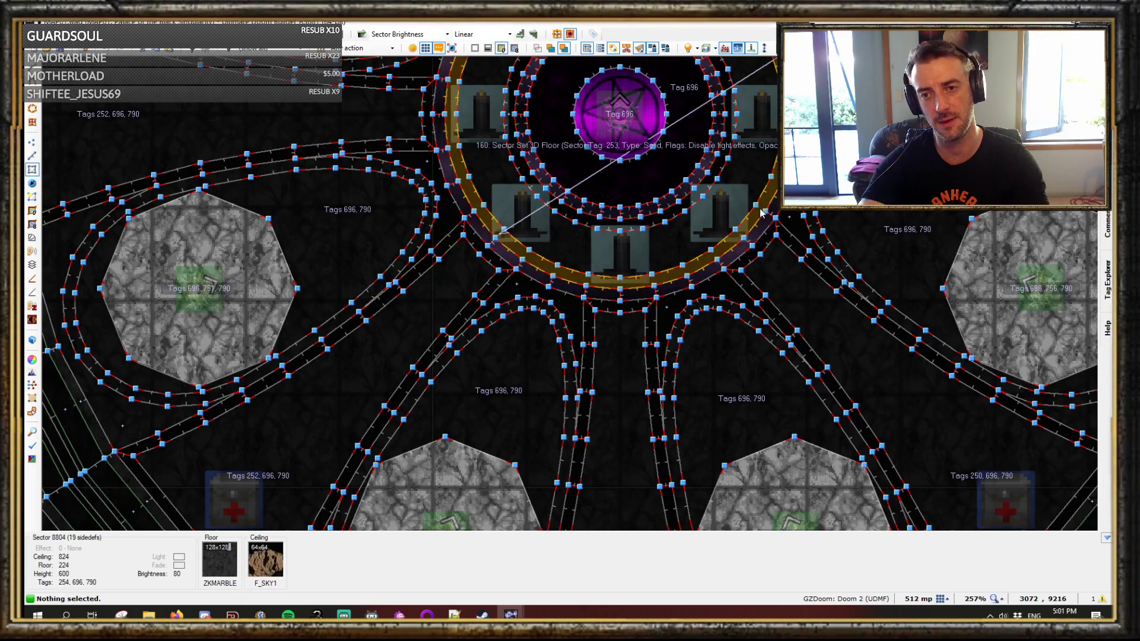
middle_click_drag(722, 215, 635, 417)
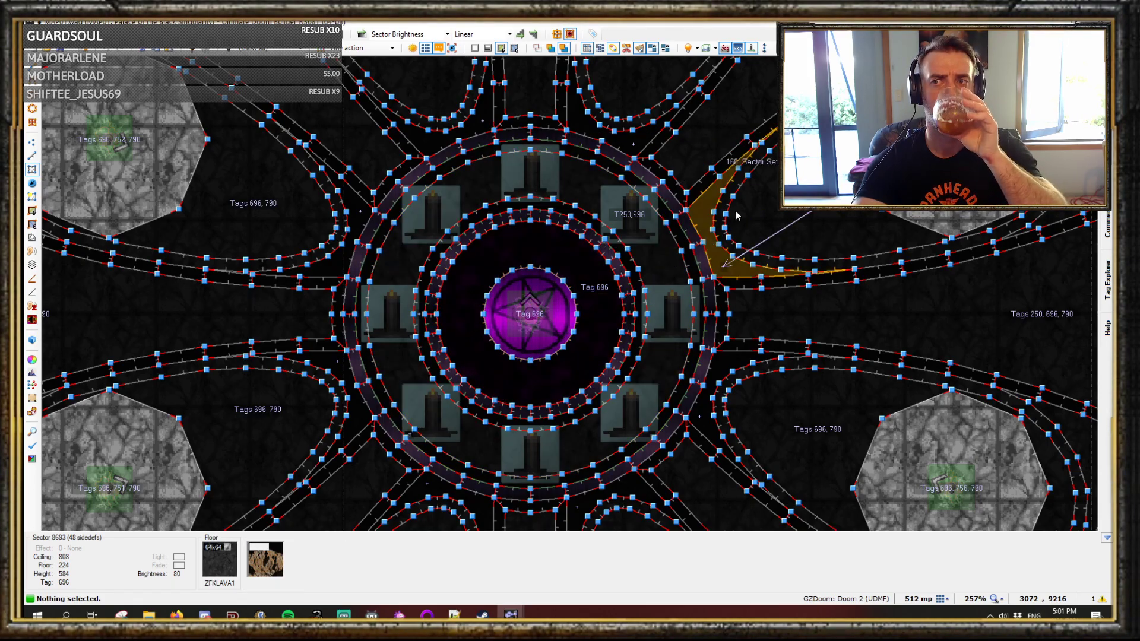
- Switch to the Tutorial map.wad editor window and bring the whole room with its strip of sectors into view
mouse_move(511, 615)
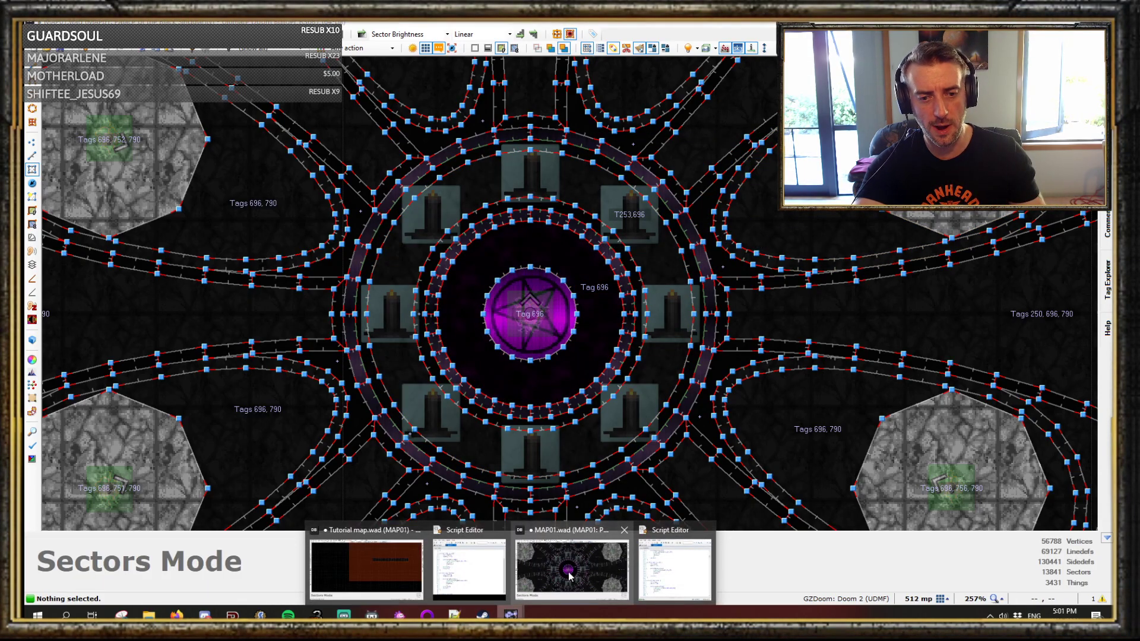
left_click(381, 574)
left_click(647, 319)
scroll(647, 319, "down", 5)
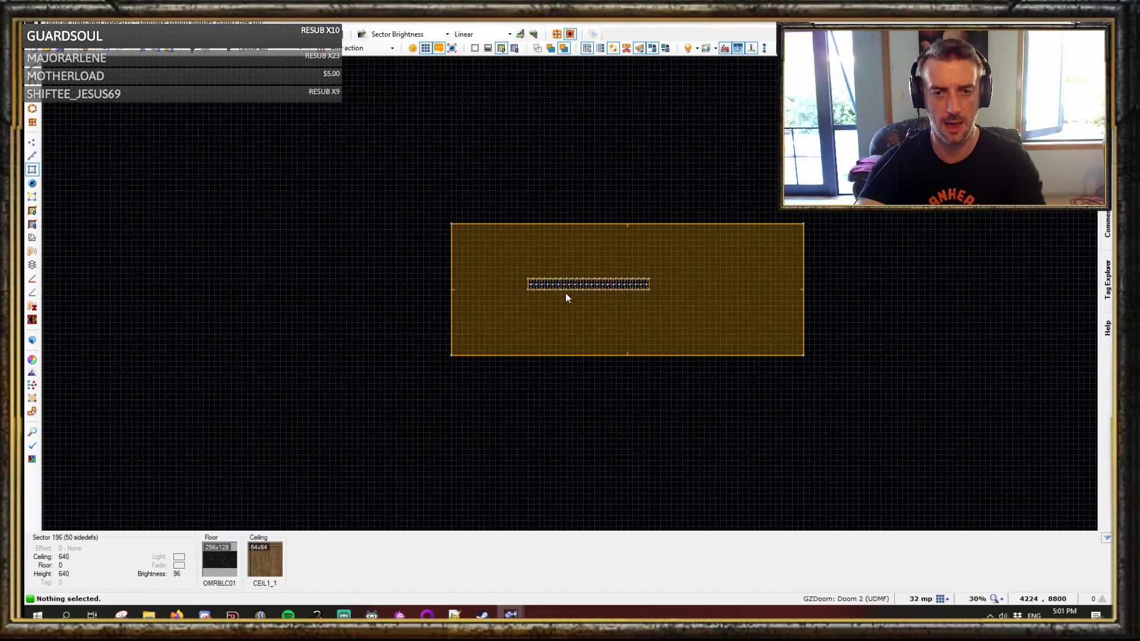
scroll(558, 181, "up", 1)
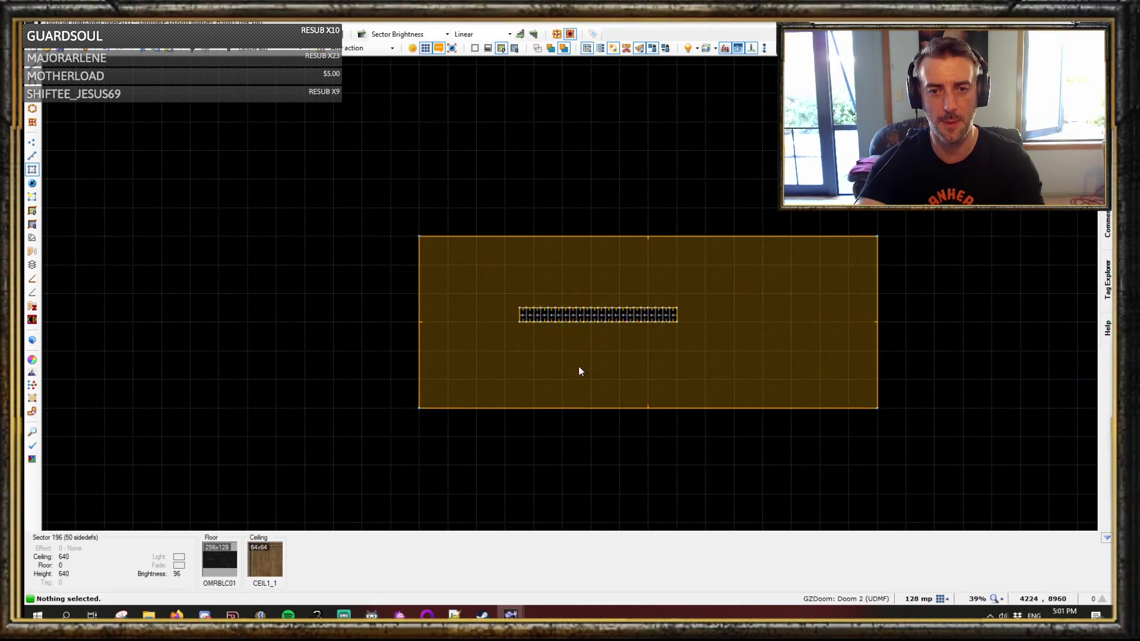
key("d")
scroll(533, 208, "up", 1)
key("bracketleft")
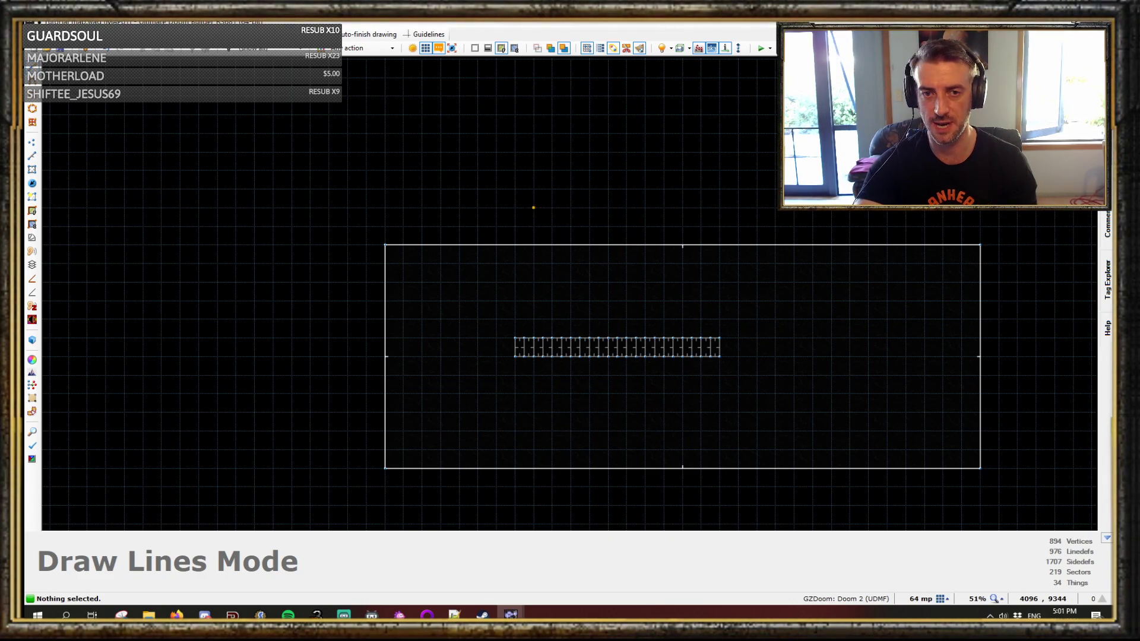
left_click(515, 208)
left_click(515, 189)
right_click(608, 226)
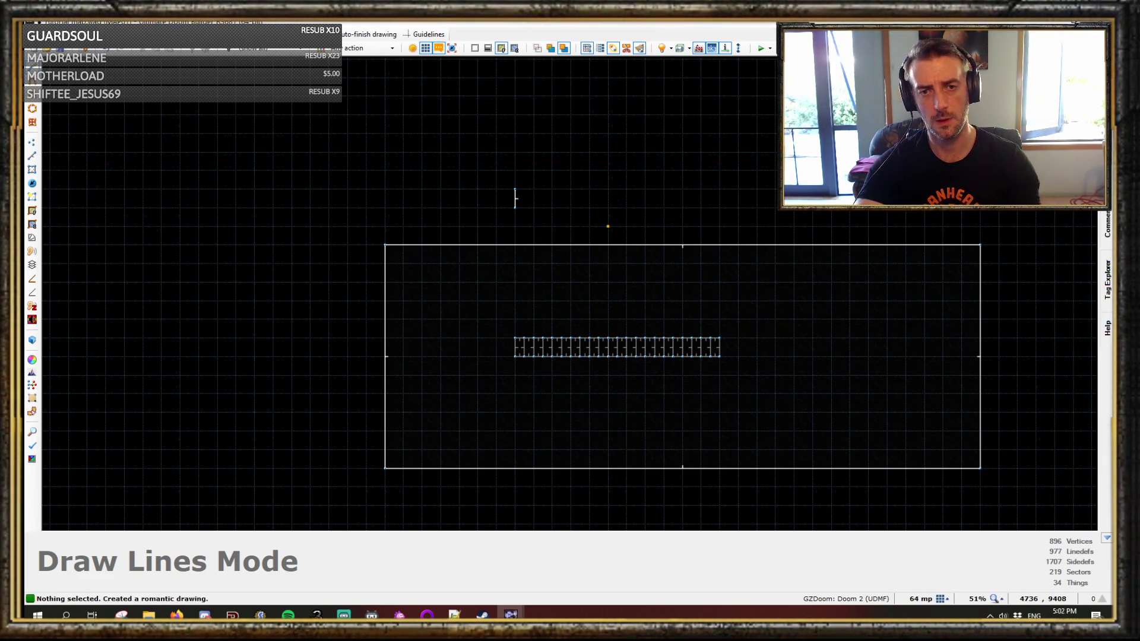
key("ctrl+z")
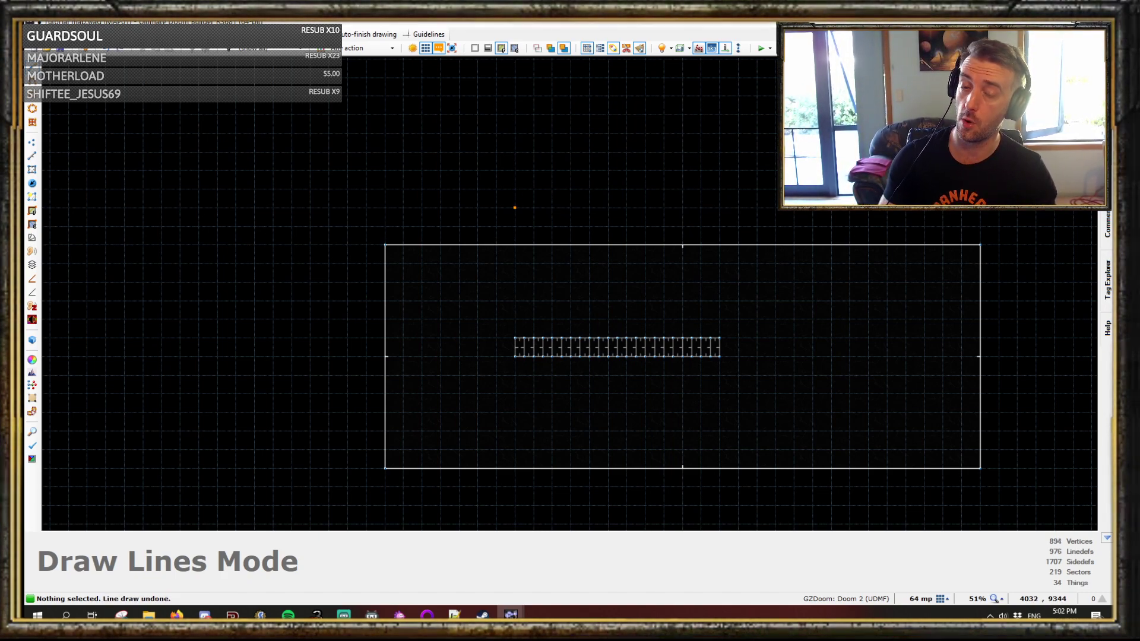
- Set the ceiling brightness of all 22 strip sectors to 96 with the absolute option enabled
scroll(556, 327, "up", 3)
key("s")
left_click_drag(389, 279, 841, 392)
right_click(702, 356)
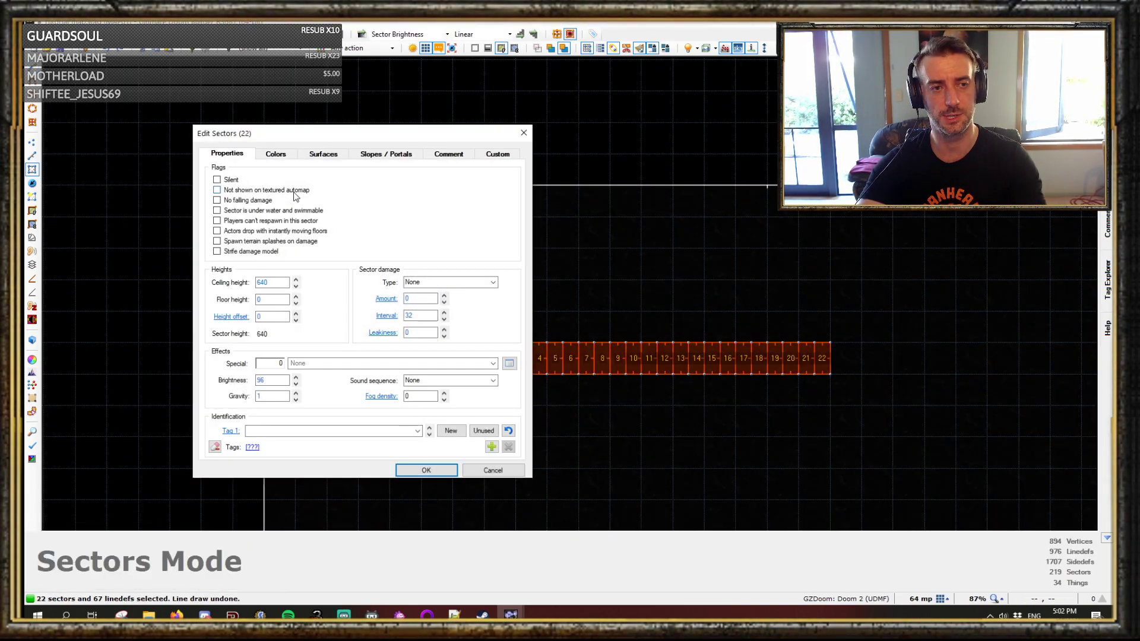
left_click(321, 153)
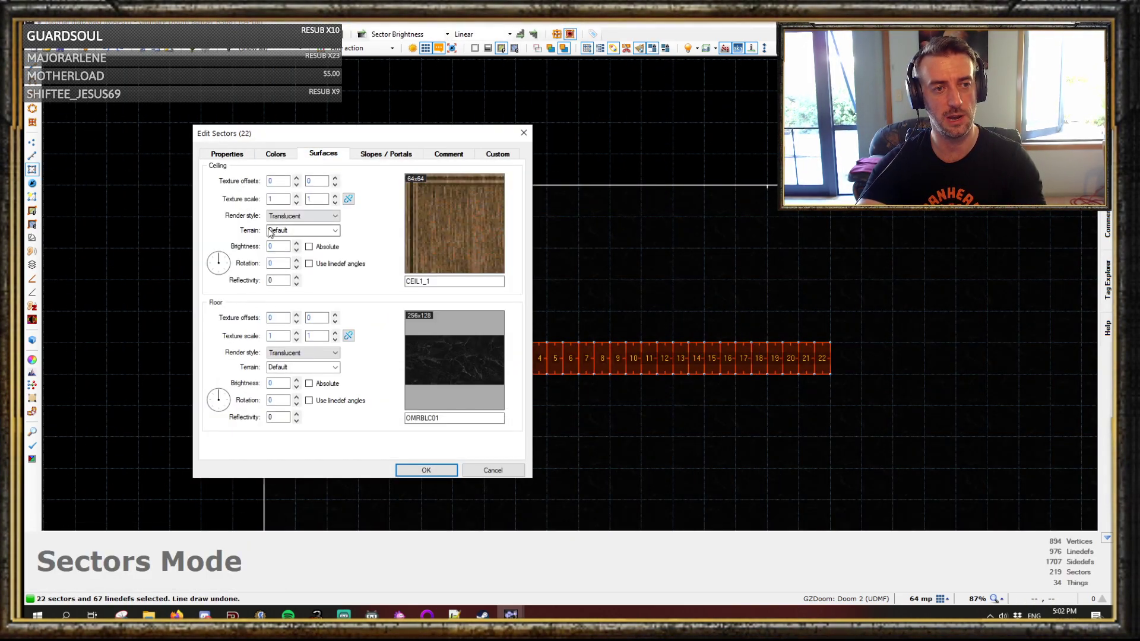
type("96")
left_click(410, 470)
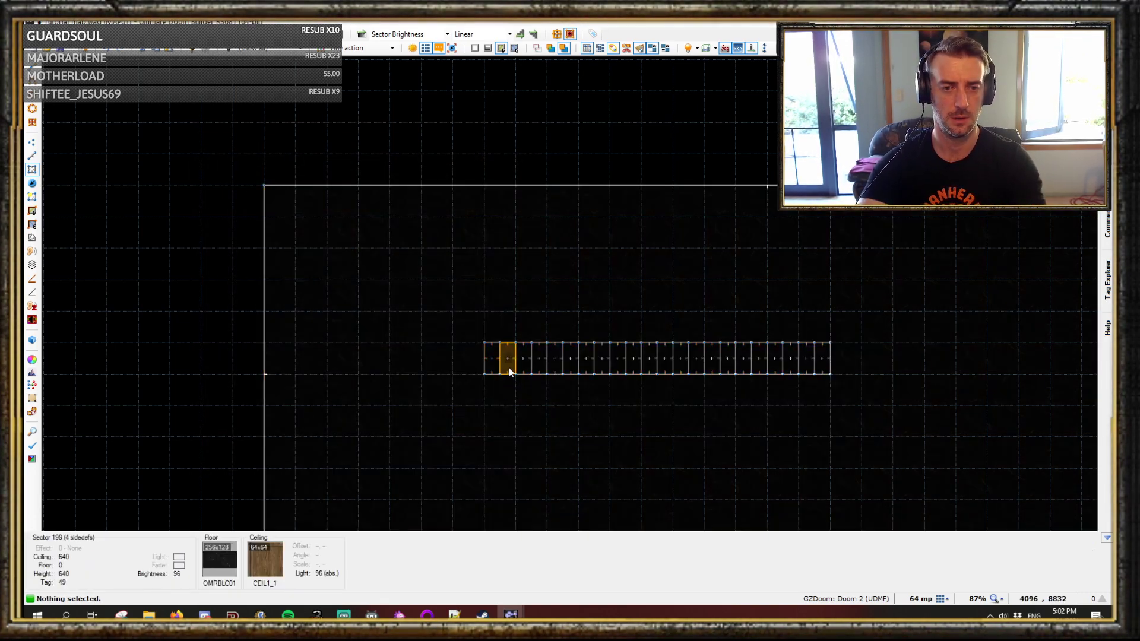
- Test the map in-game and walk around the dark room, examining the light fade along the floor strip and the ceiling above it
key("F9")
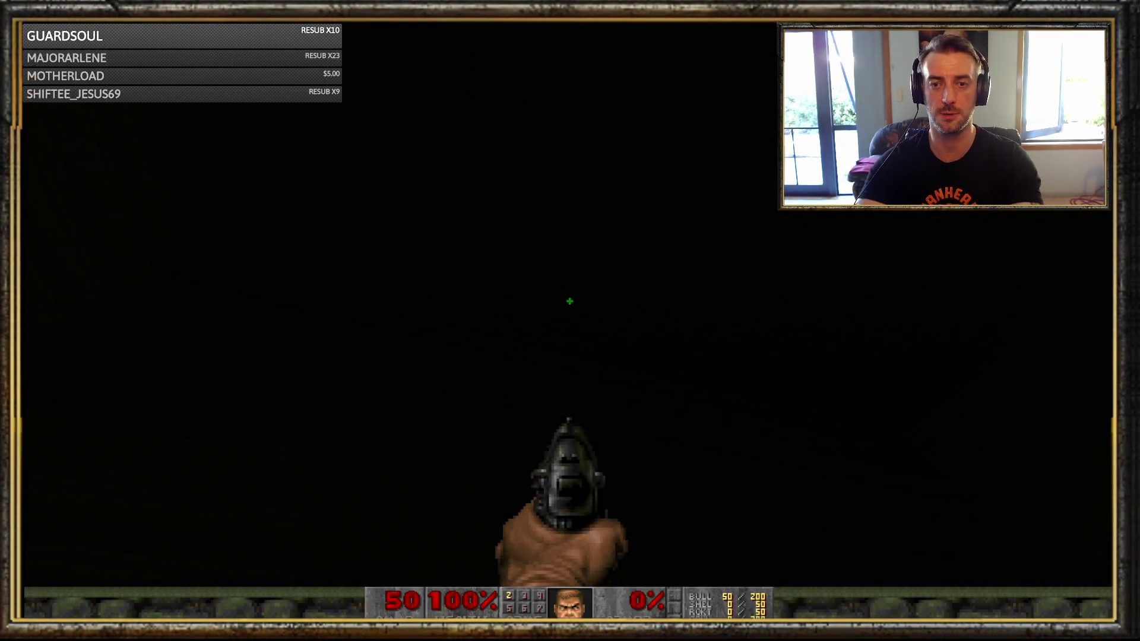
key("s")
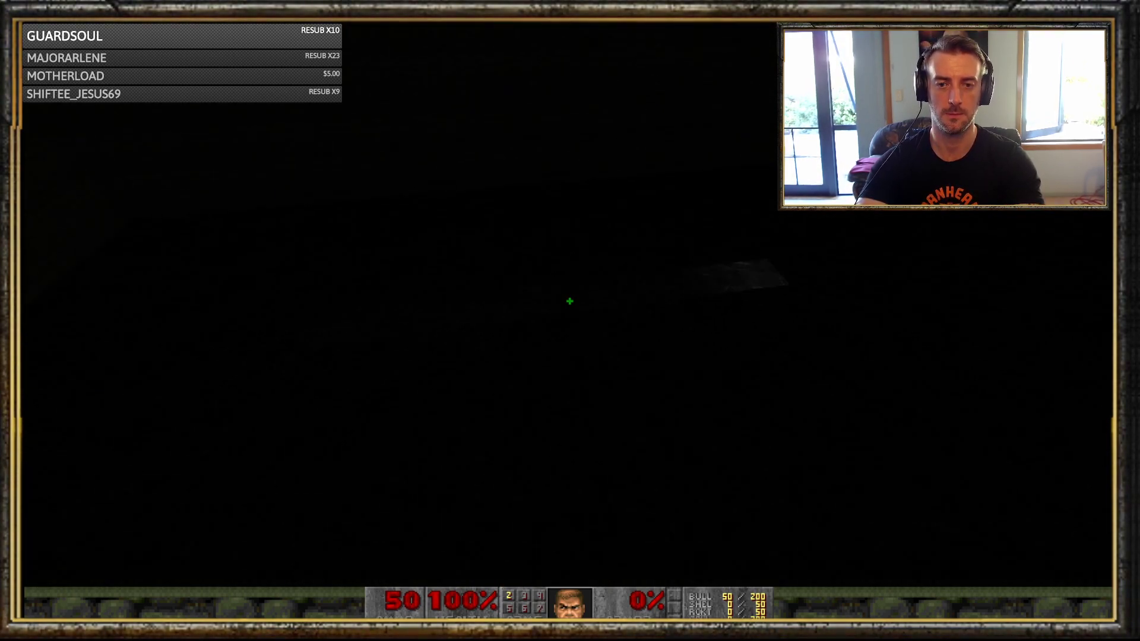
key("w")
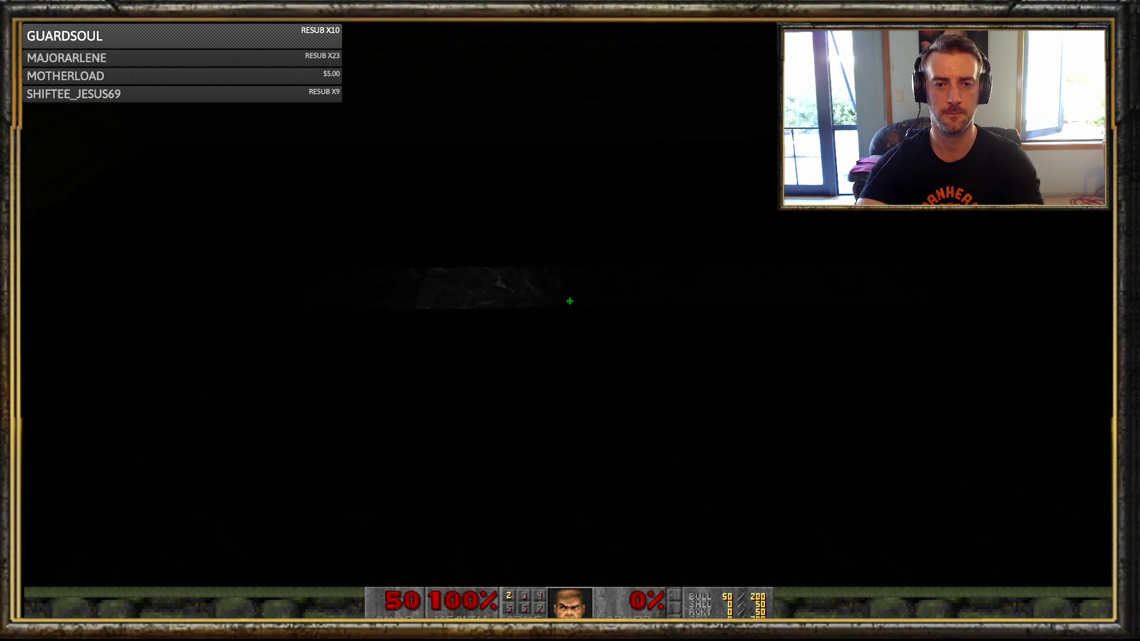
key("w")
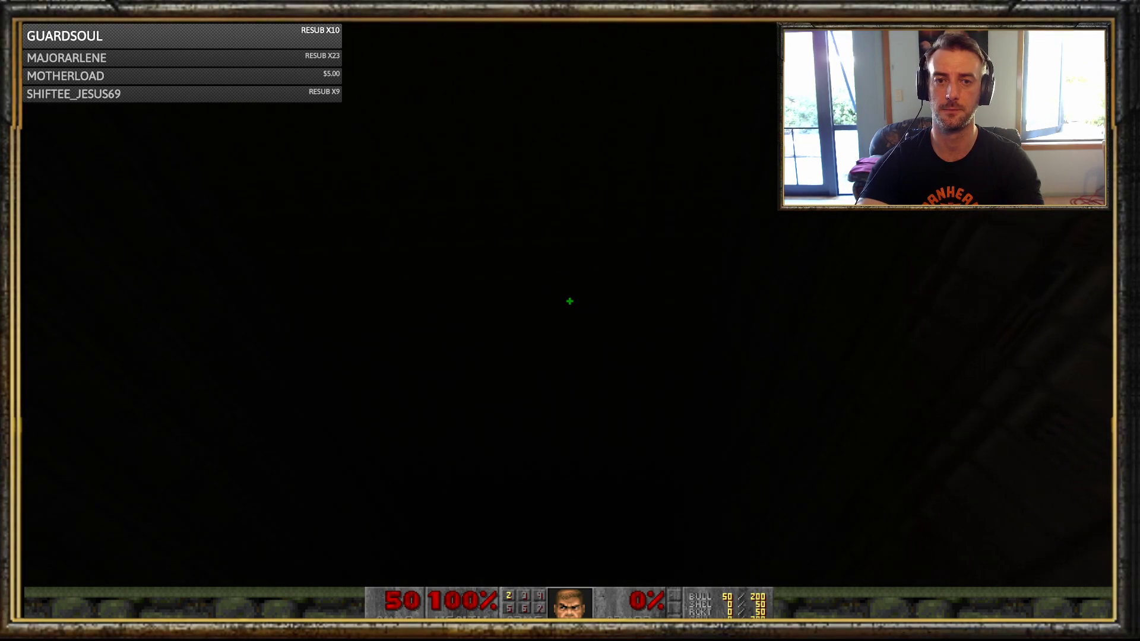
key("w")
key("w")
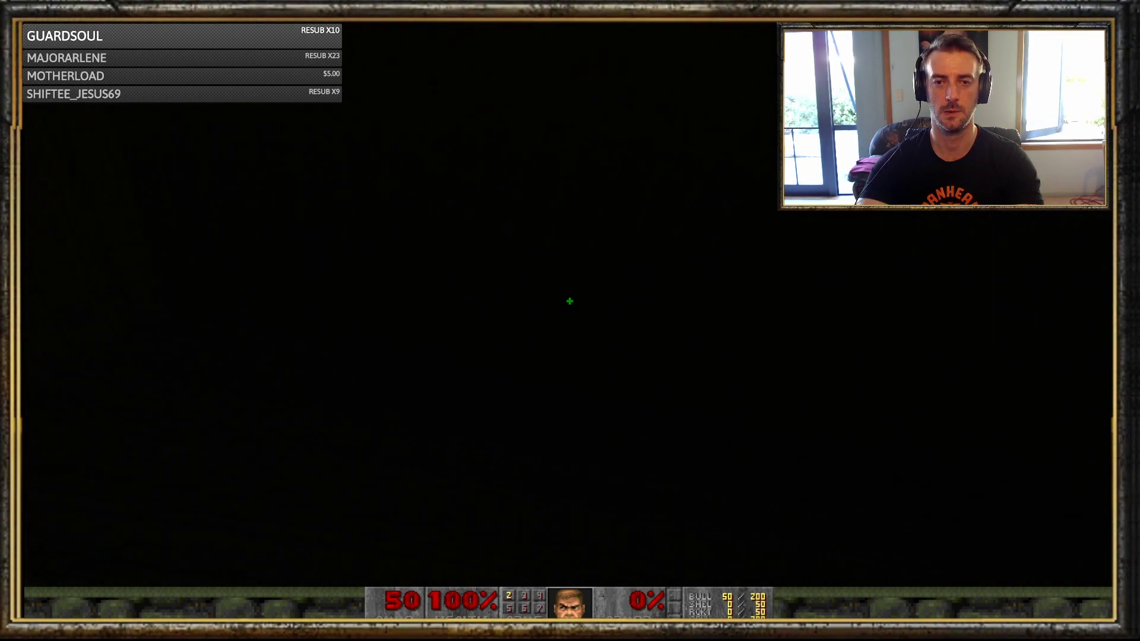
key("w")
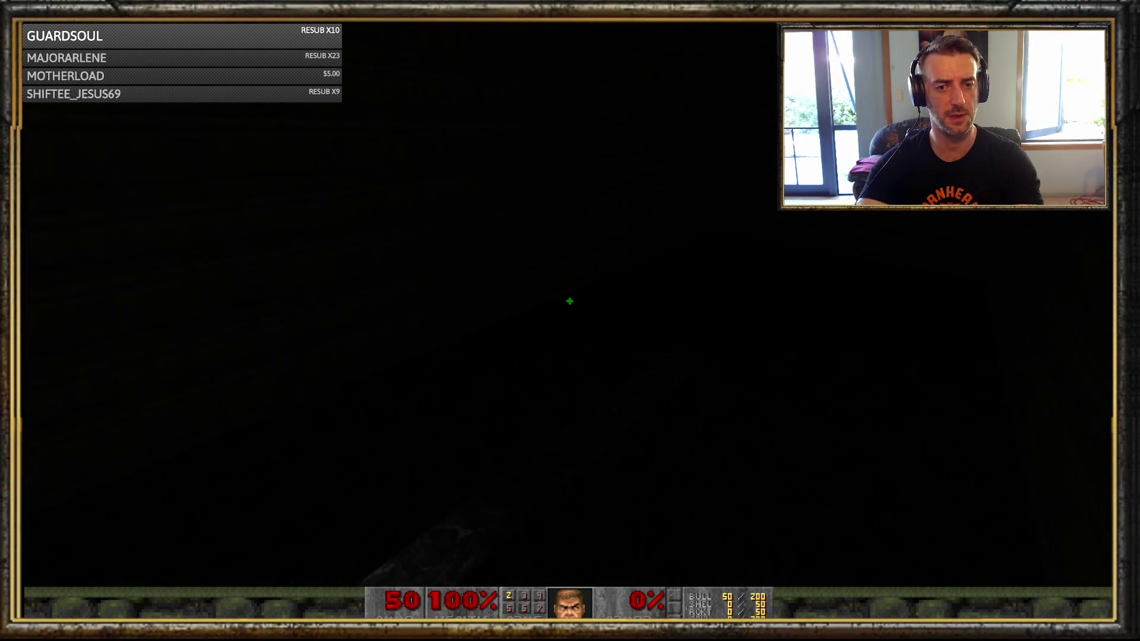
key("w")
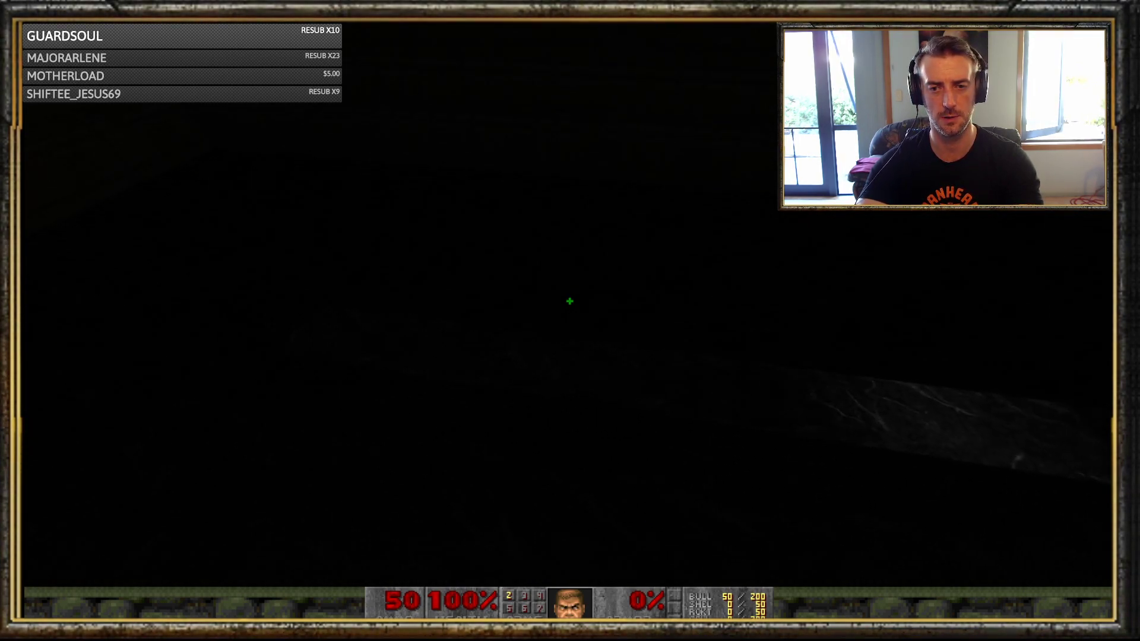
key("w")
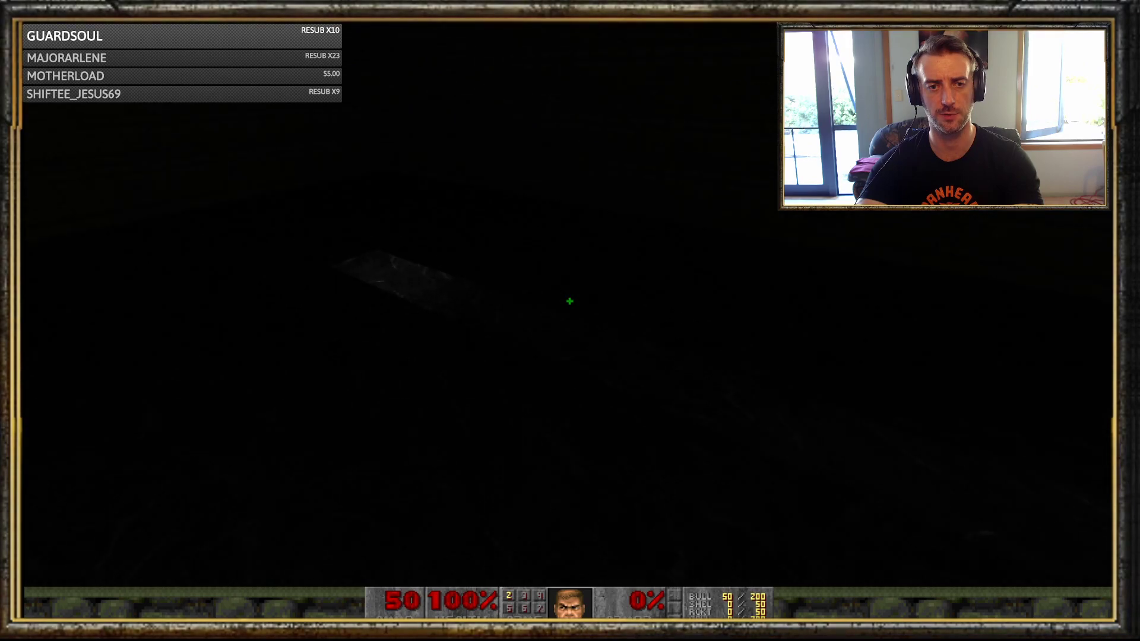
key("s")
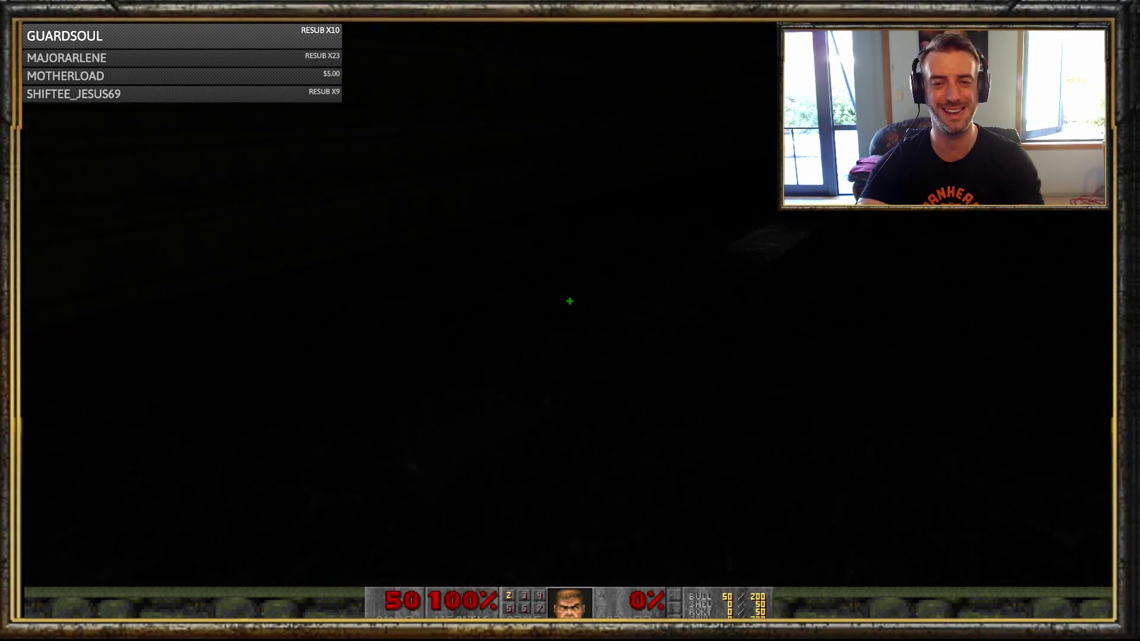
key("w")
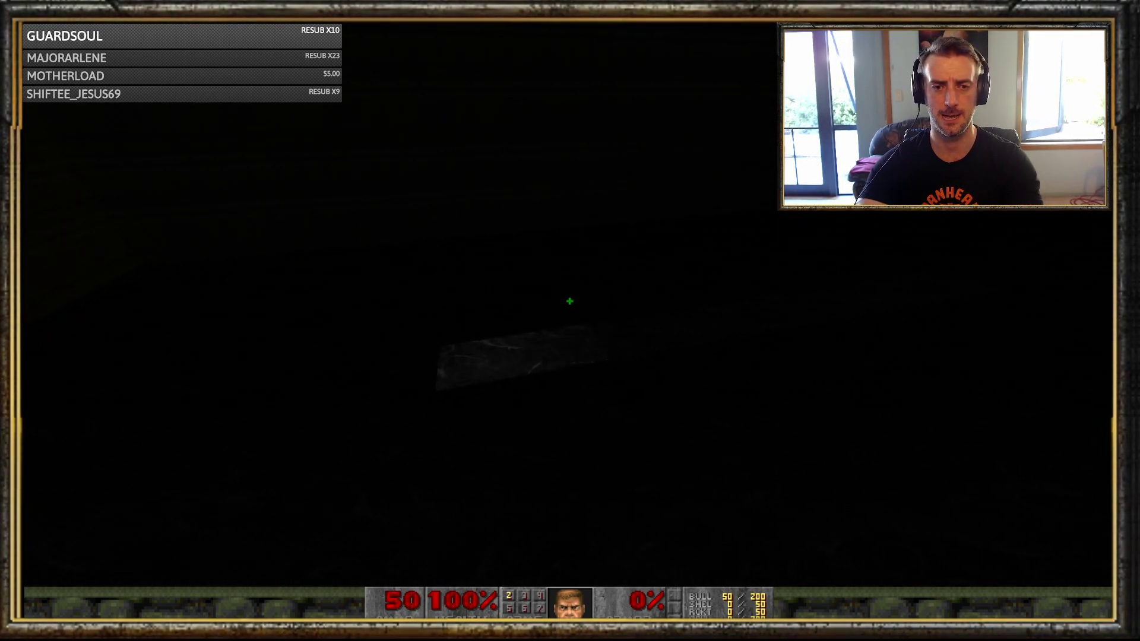
key("w")
key("s")
key("w")
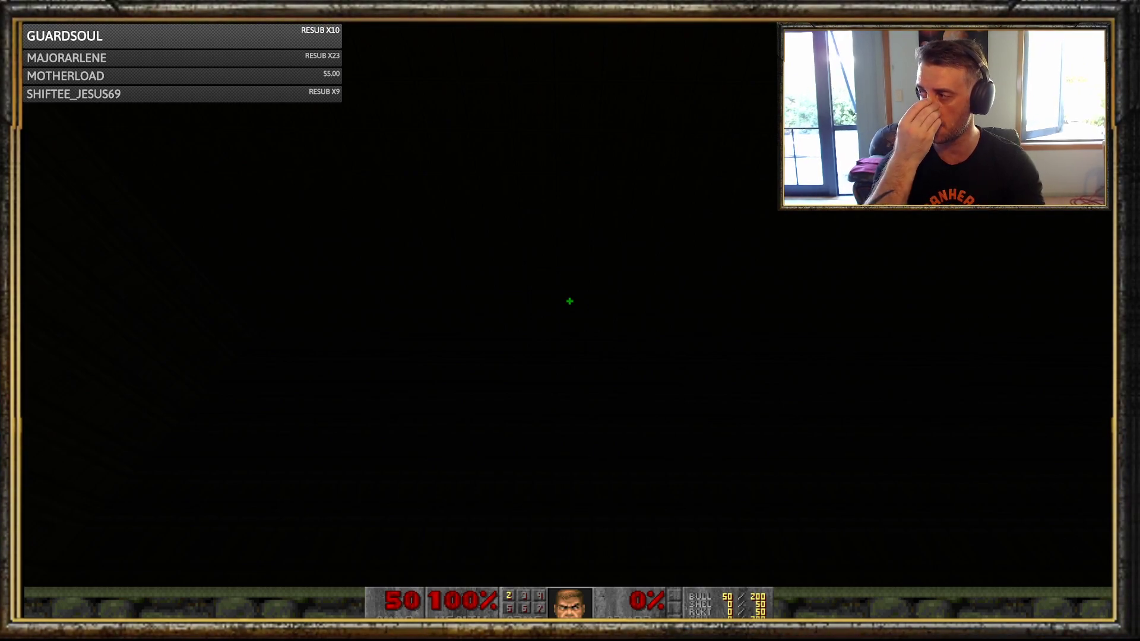
- Quit the test game and return to the tutorial map in the editor
key("Escape")
key("Return")
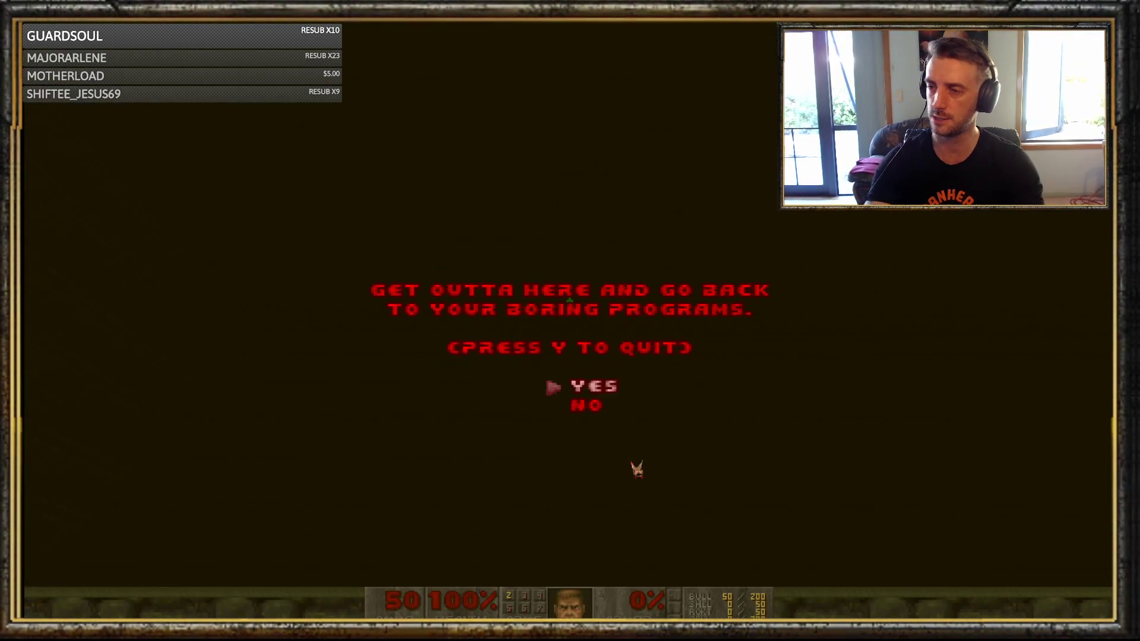
key("y")
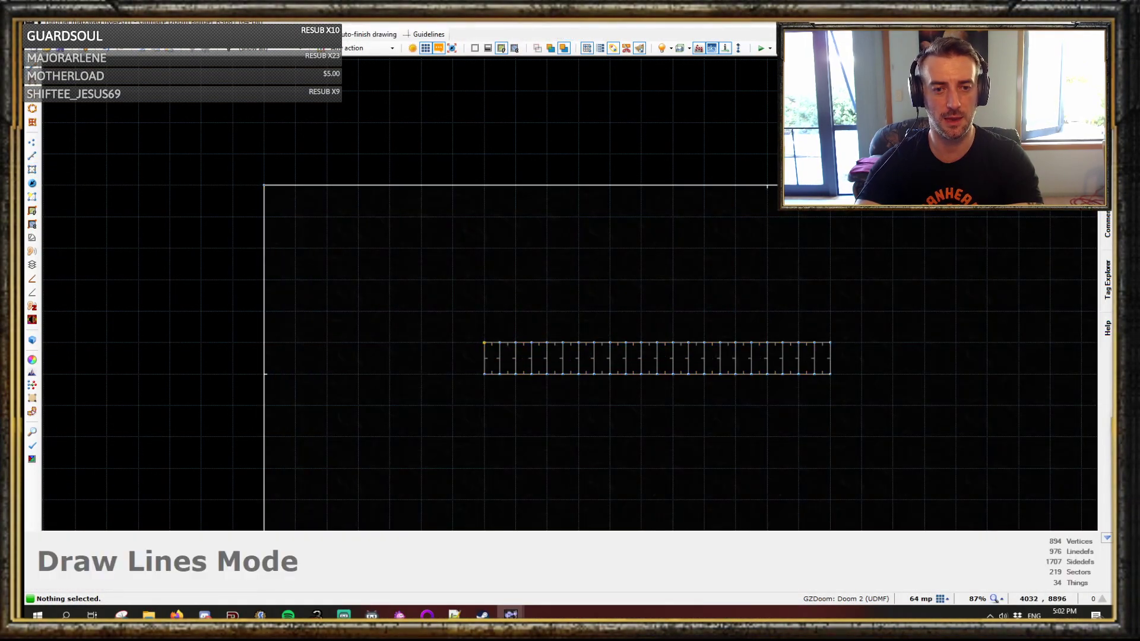
- In the 3D view, raise the floor of the long narrow sector alongside the strip to a height of 128
key("q")
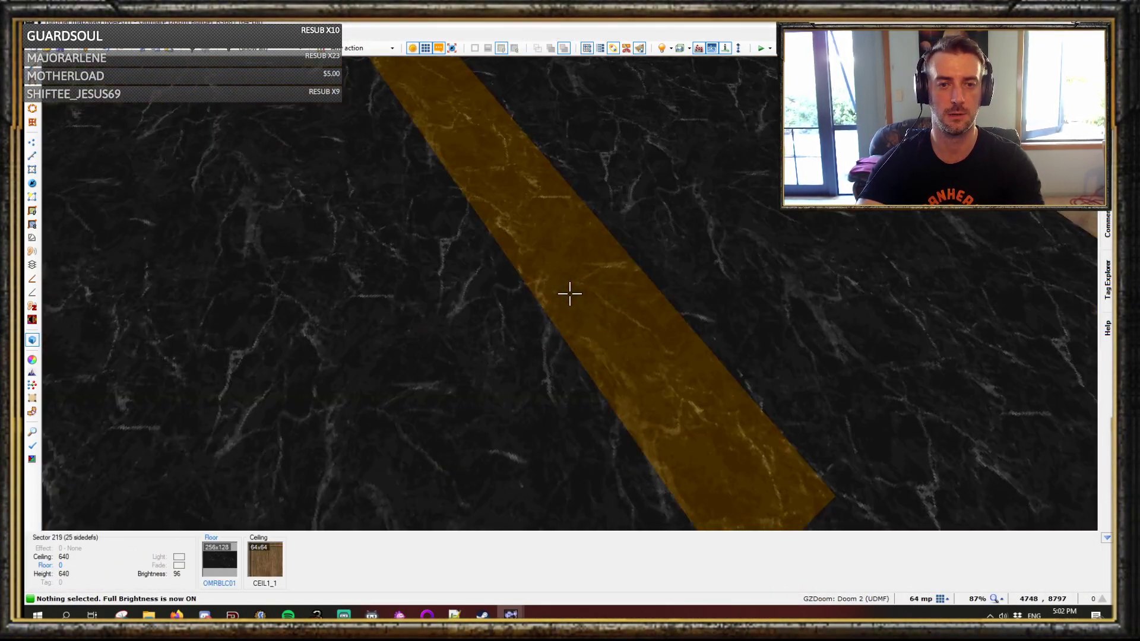
left_click(570, 294)
scroll(570, 294, "up", 16)
- Flood-fill the raised block's missing side textures with the floor's OMRBLC01 texture and auto-align them horizontally
key("c")
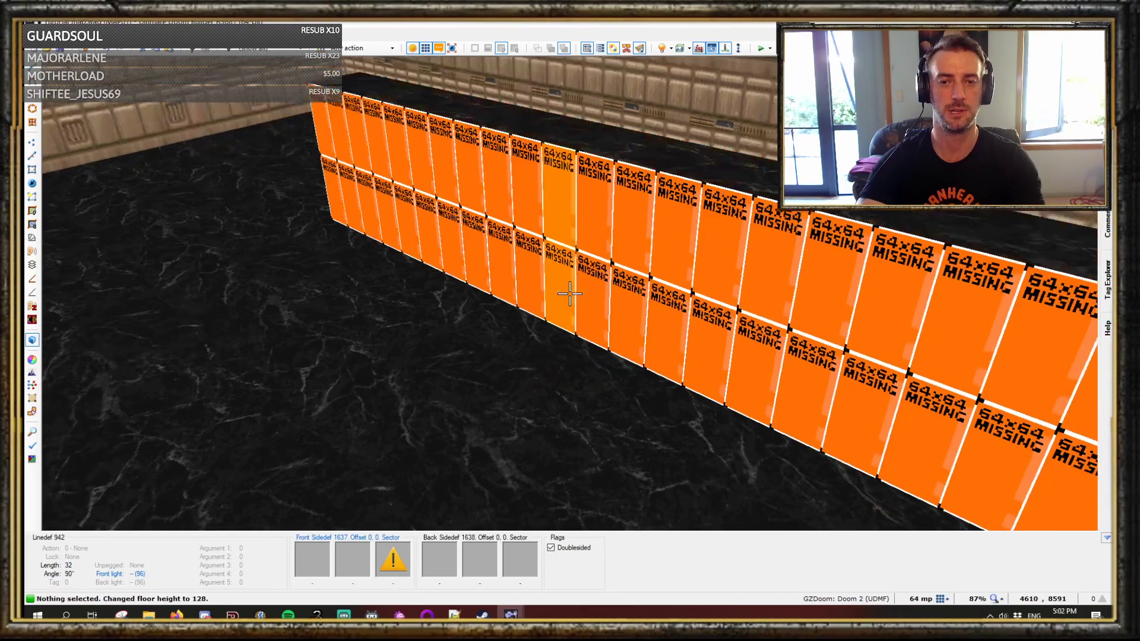
key("ctrl+c")
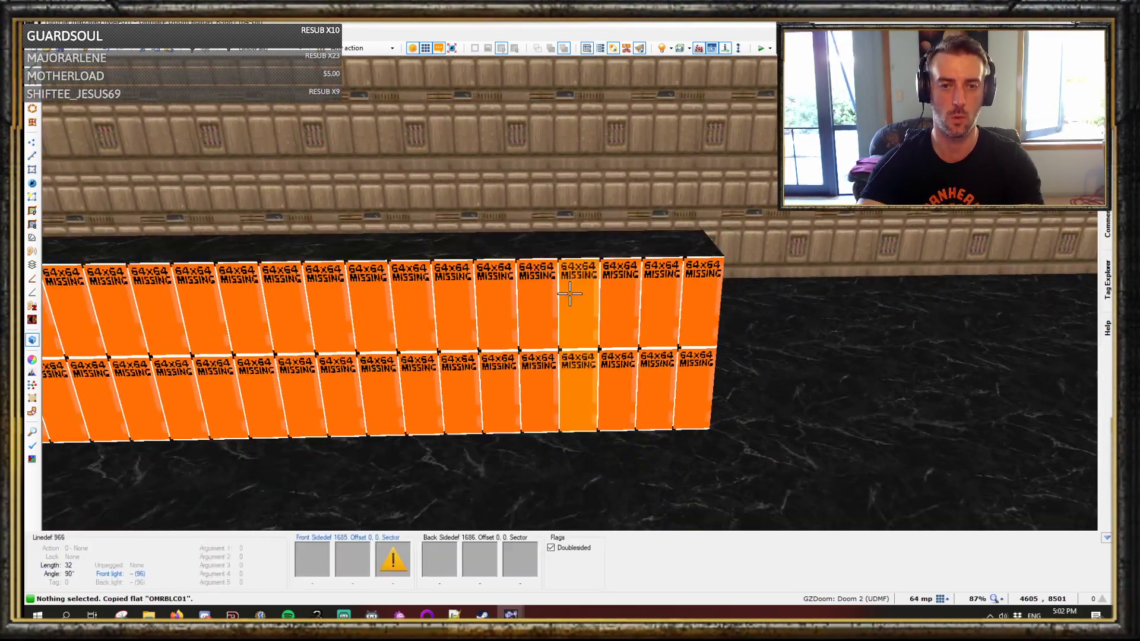
left_click(570, 294, "ctrl+shift")
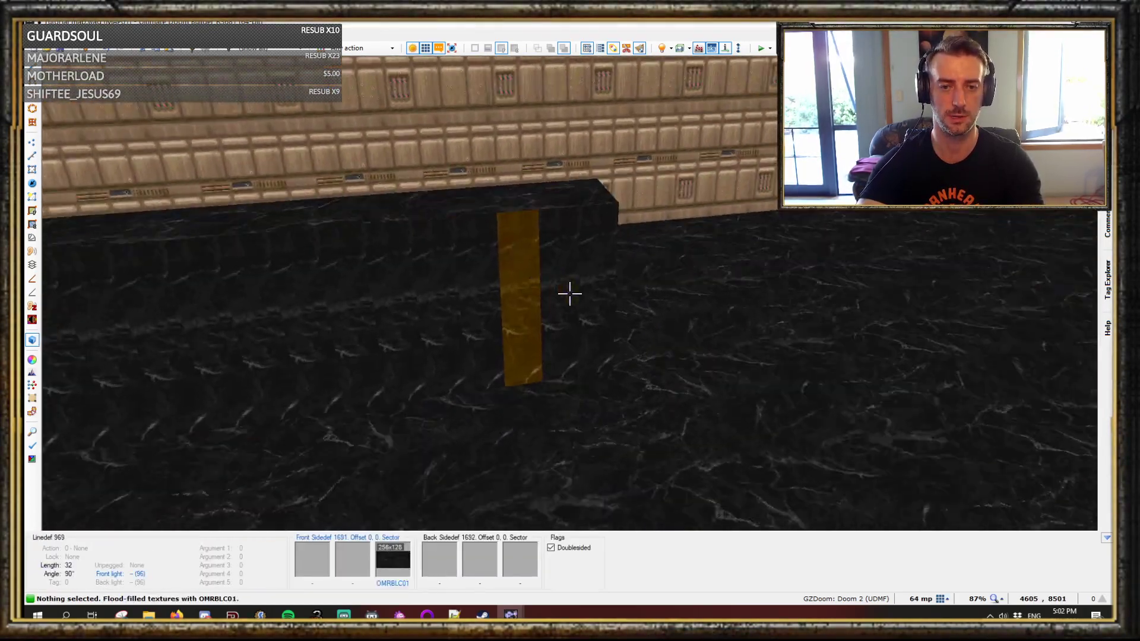
key("a")
- Select the raised block's connected side surfaces and set their sidedef brightness to 96 absolute
left_click(570, 294, "shift")
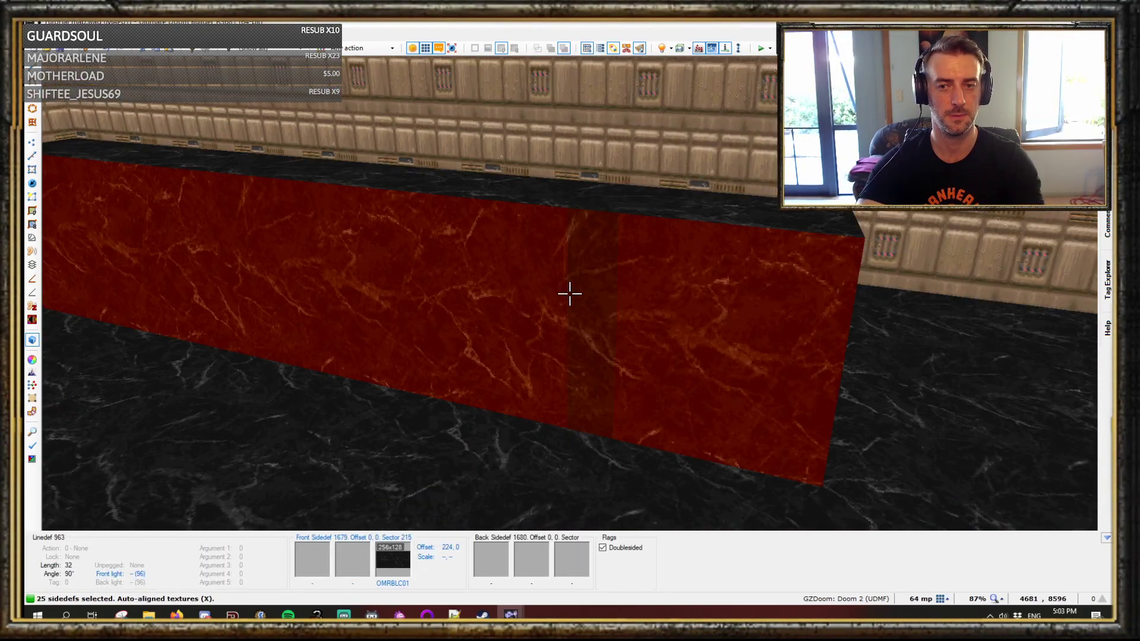
right_click(570, 294)
key("ctrl+Tab")
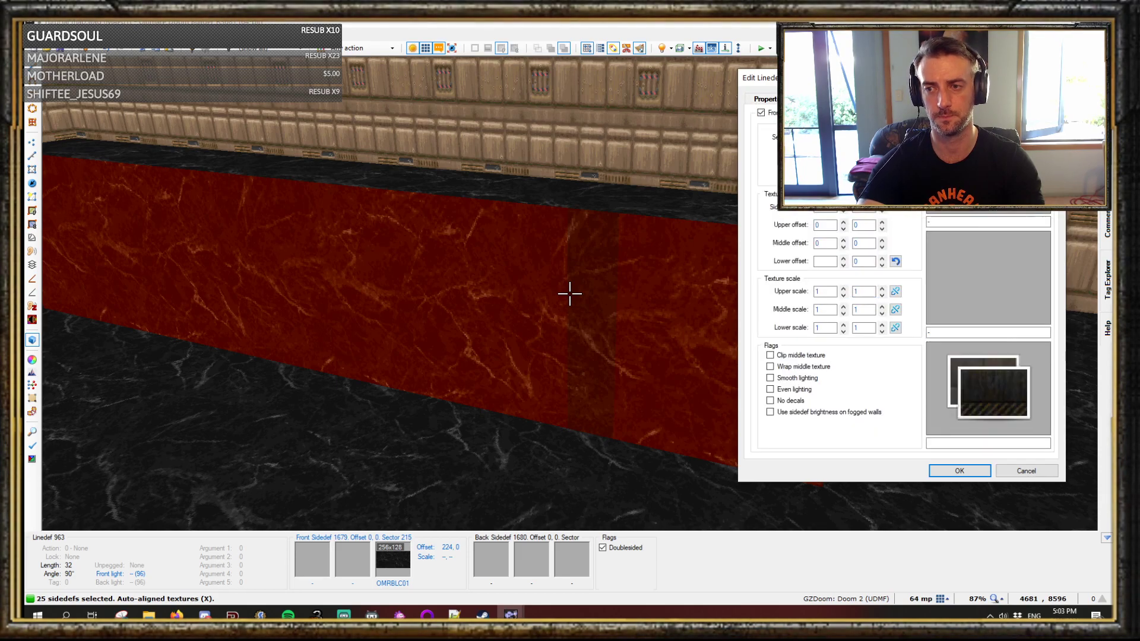
key("Return")
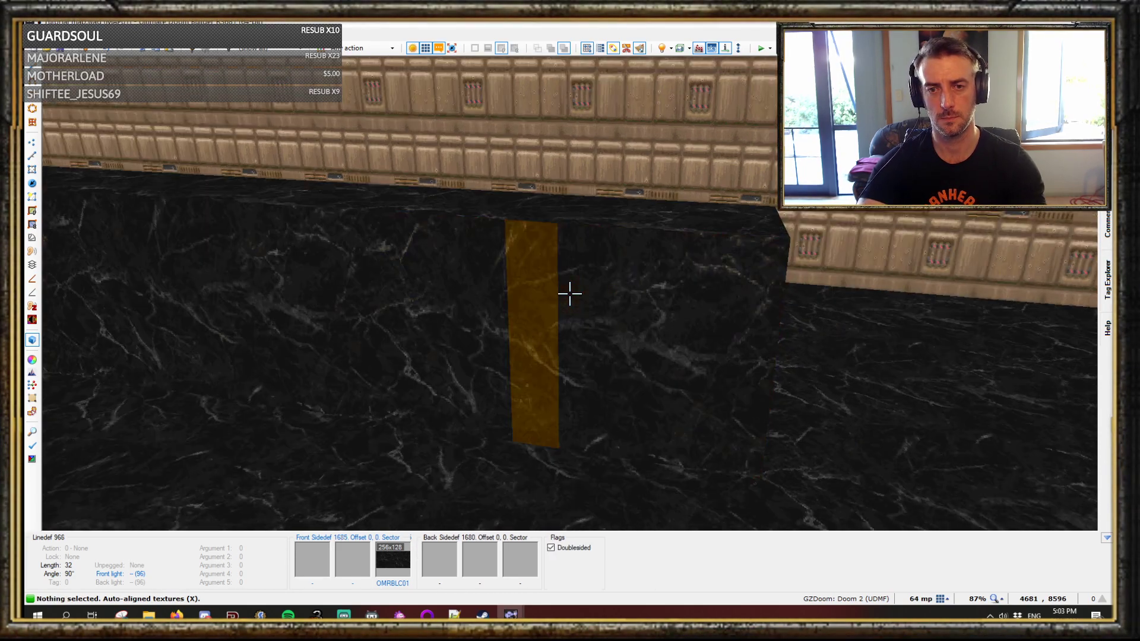
left_click(569, 294, "shift")
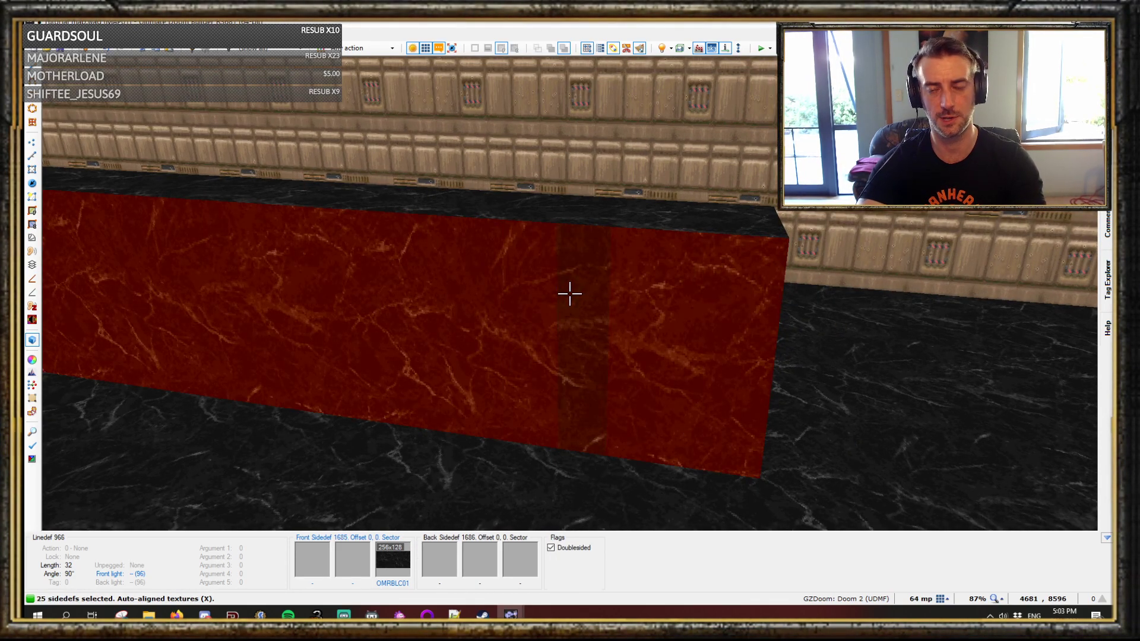
right_click(570, 294)
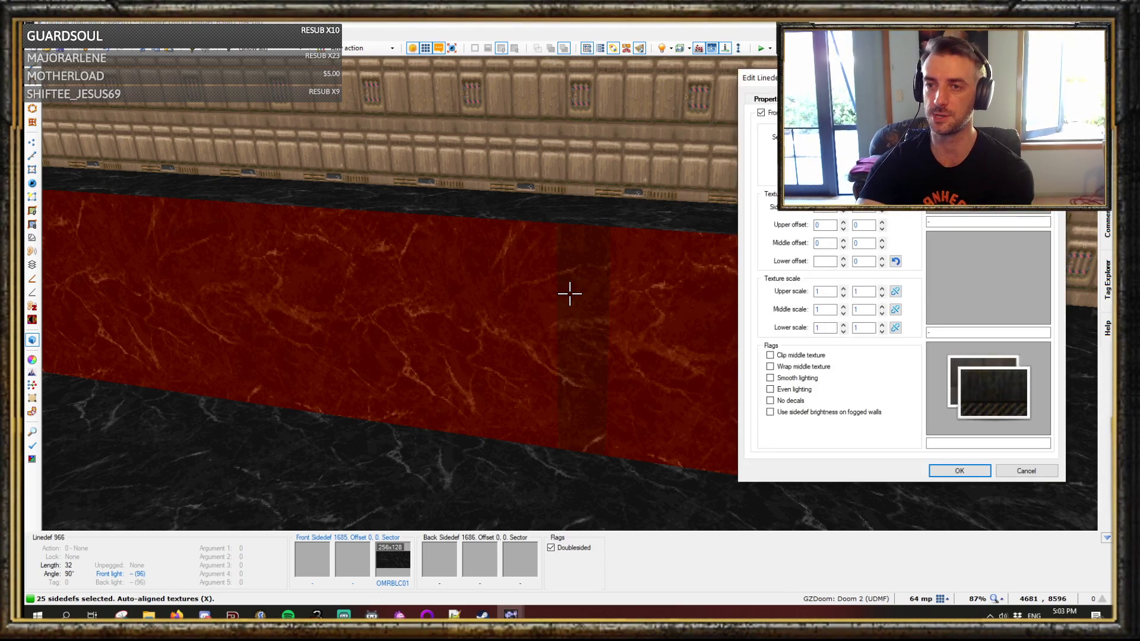
key("Return")
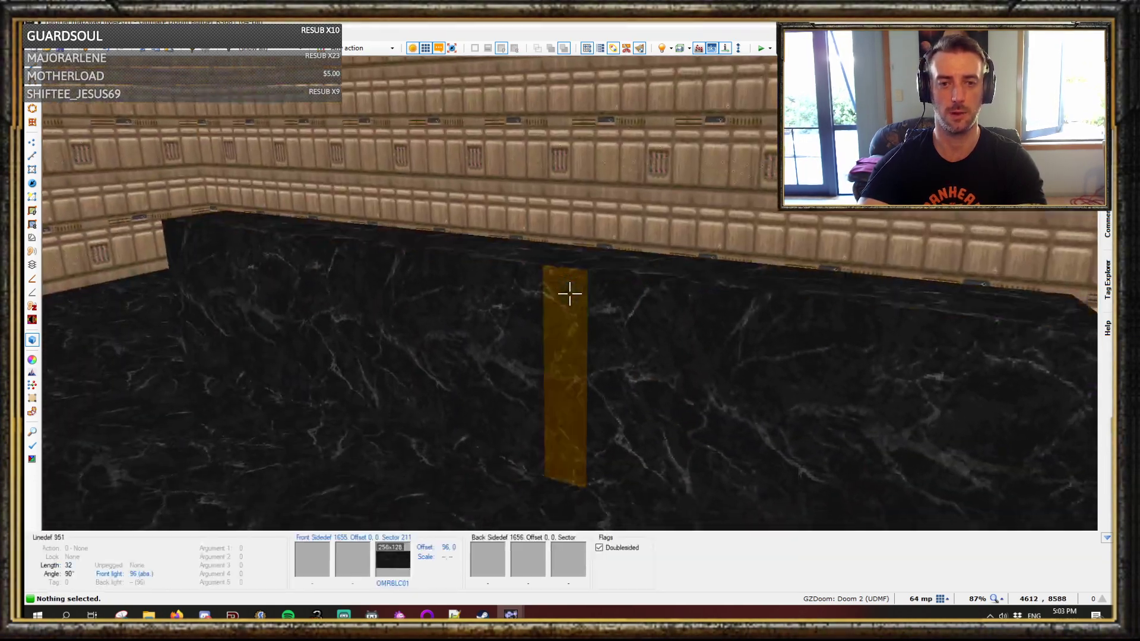
- Select the raised block's connected side surfaces facing the strip, reset their absolute sidedef brightness to the default, and leave the 3D view
left_click(569, 294, "shift")
left_click(570, 294, "shift")
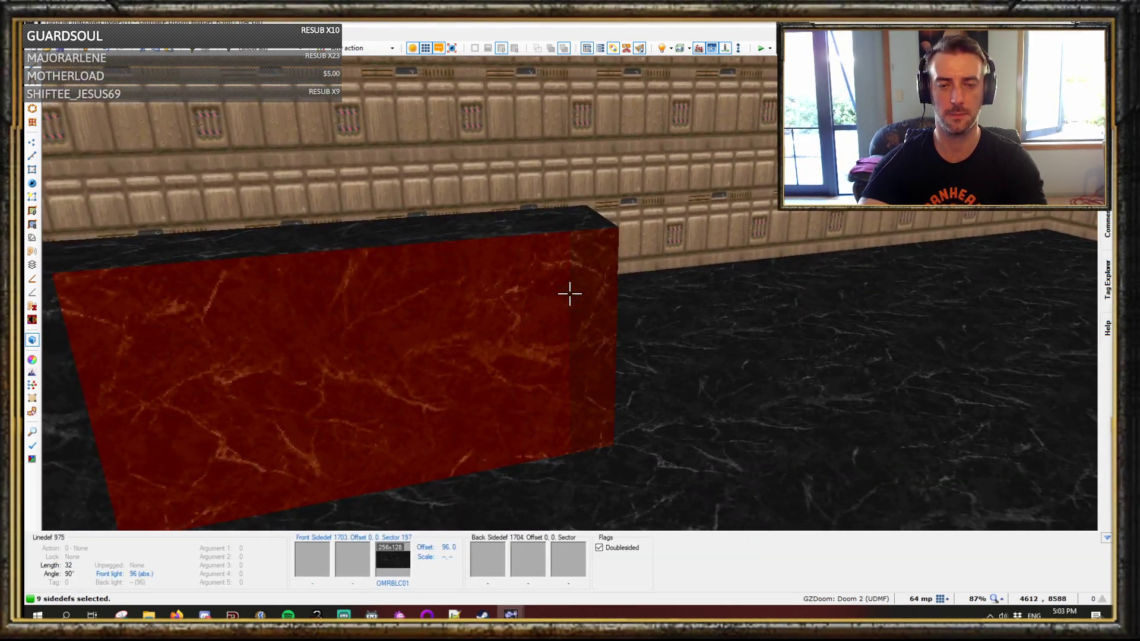
right_click(570, 294)
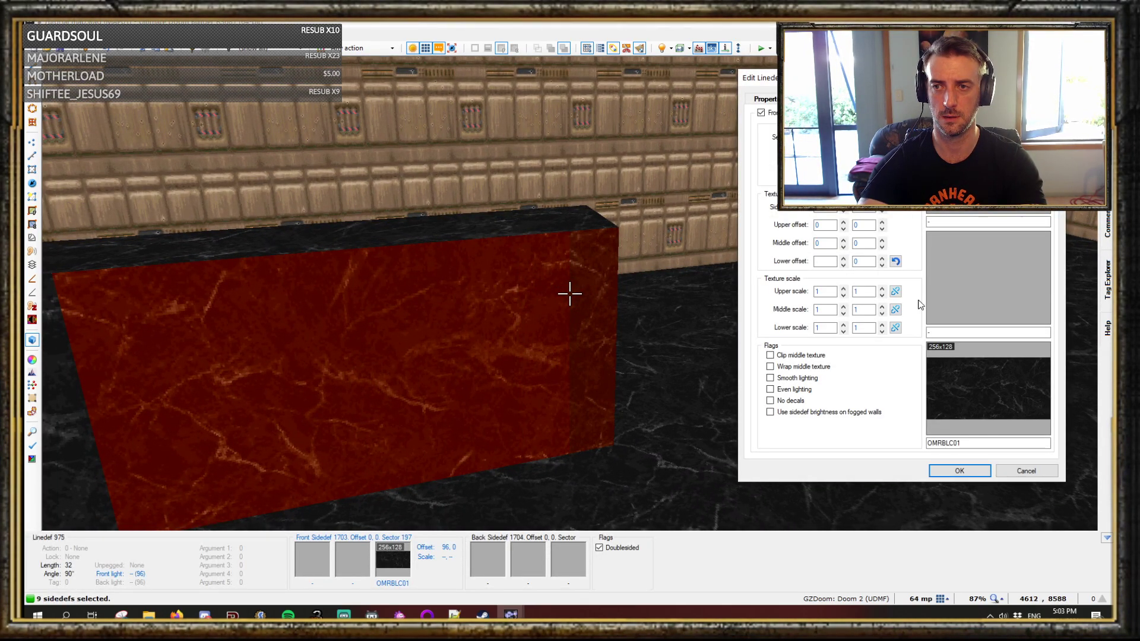
key("Return")
key("q")
scroll(554, 253, "down", 2)
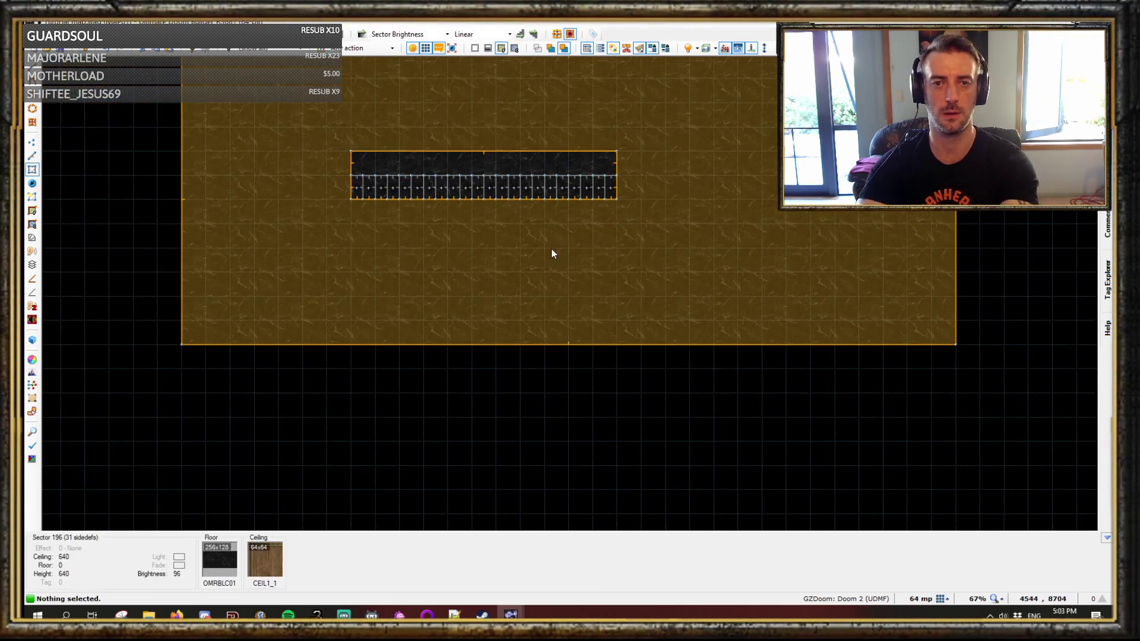
- Test the map, examine how the light fades affect the strip and the raised block's side, and quit the game
scroll(549, 248, "up", 4)
key("F9")
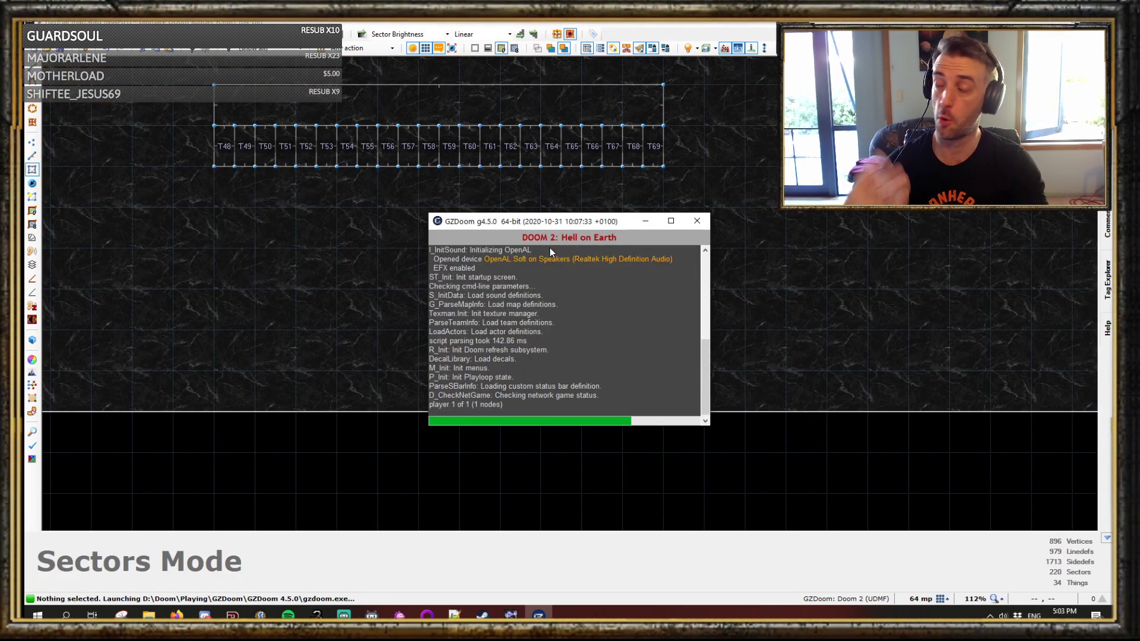
key("w")
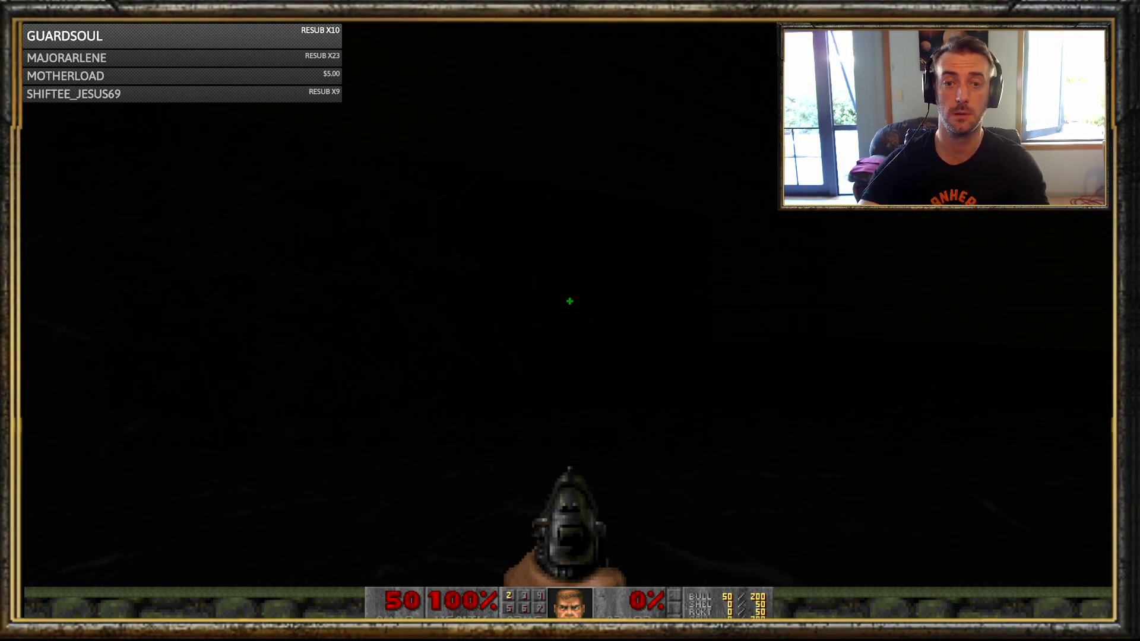
key("w")
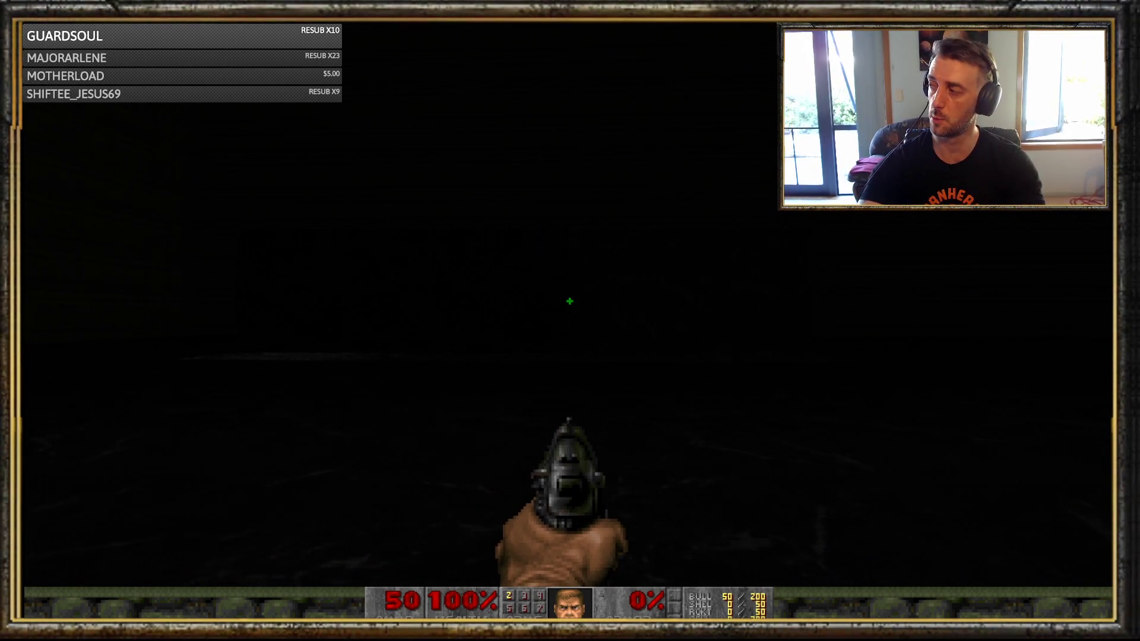
key("w")
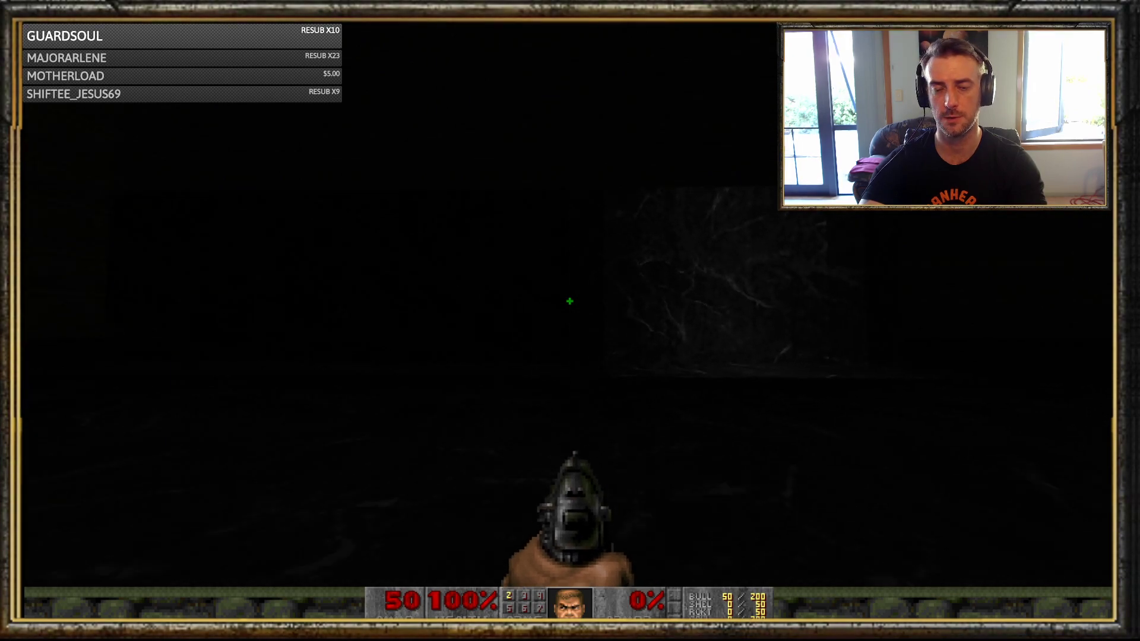
key("w")
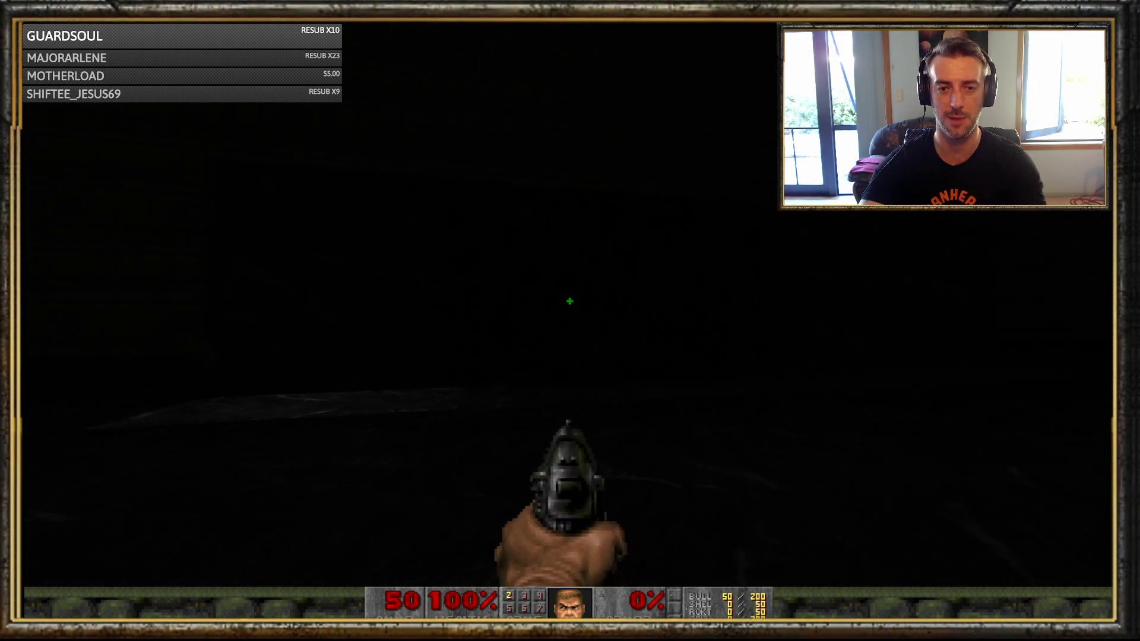
key("w")
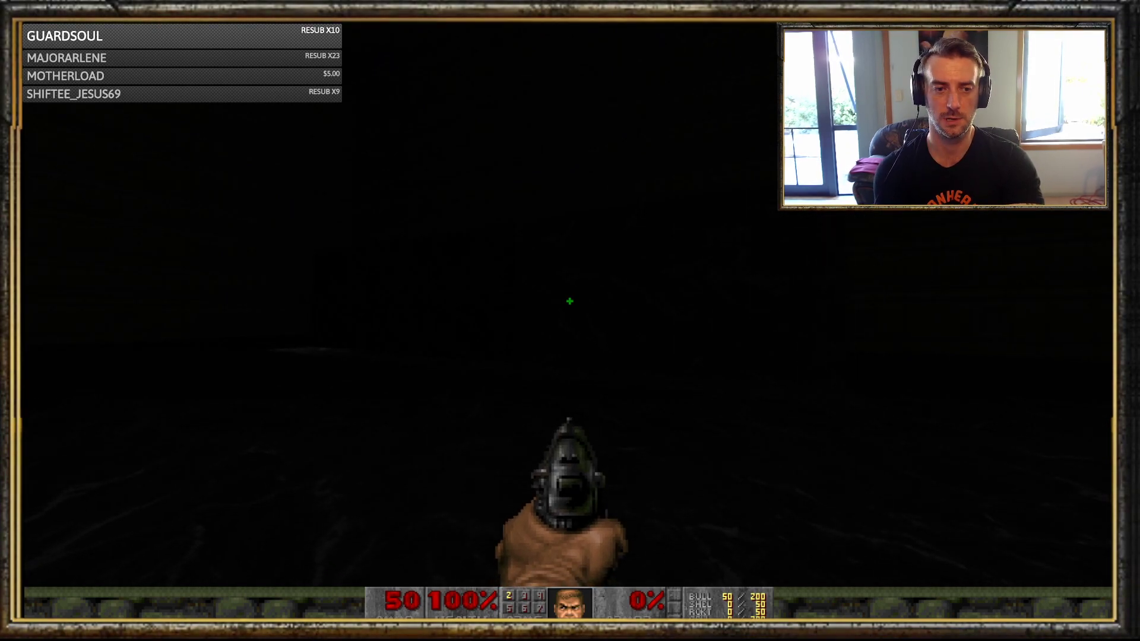
key("Escape")
key("Return")
key("Return")
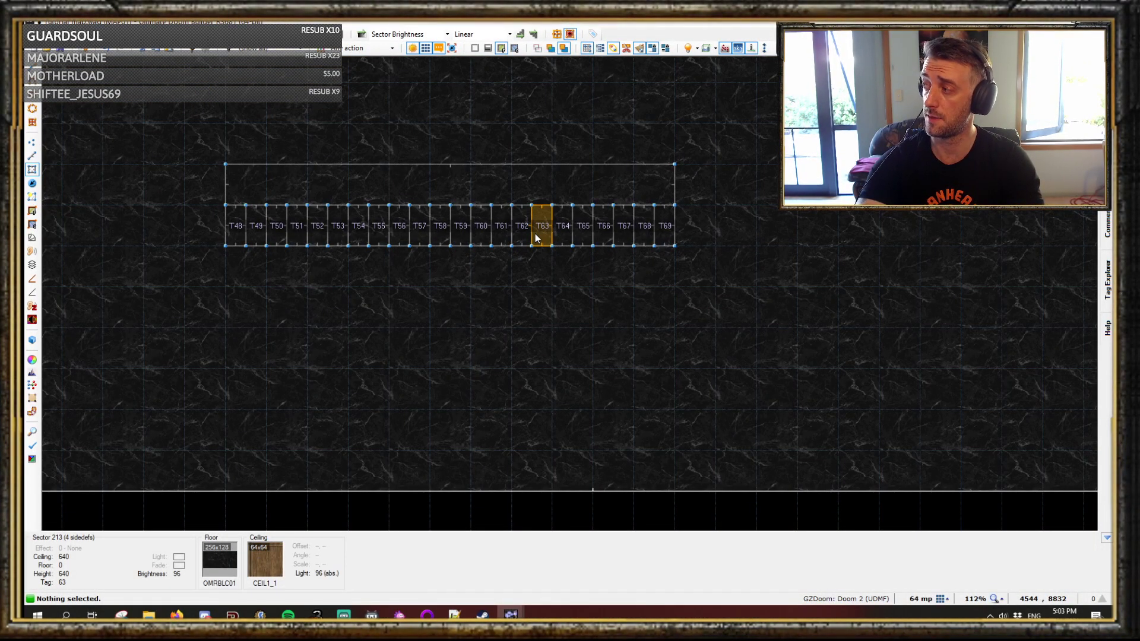
- Draw a 24-sided circle about 390 units across in the open floor east of the tagged strip
scroll(536, 234, "down", 2)
middle_click_drag(684, 254, 607, 284)
key("ctrl+d")
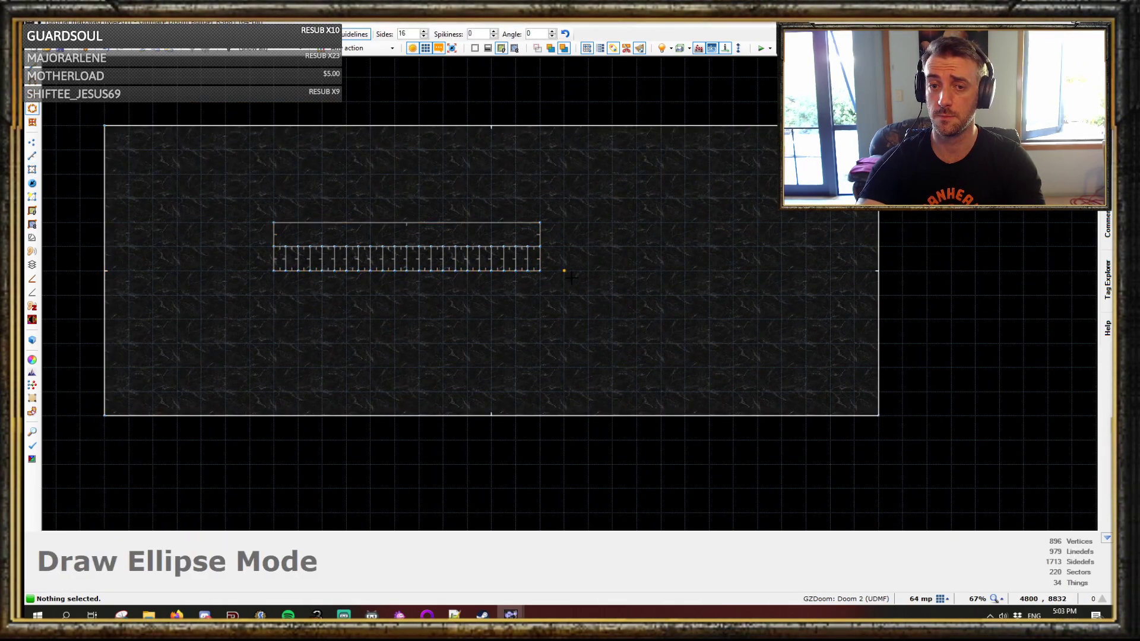
mouse_move(781, 347)
left_mouse_down()
mouse_move(600, 168)
mouse_move(596, 192)
mouse_move(631, 197)
left_mouse_up()
scroll(630, 185, "up", 1)
scroll(630, 197, "up", 2, "shift")
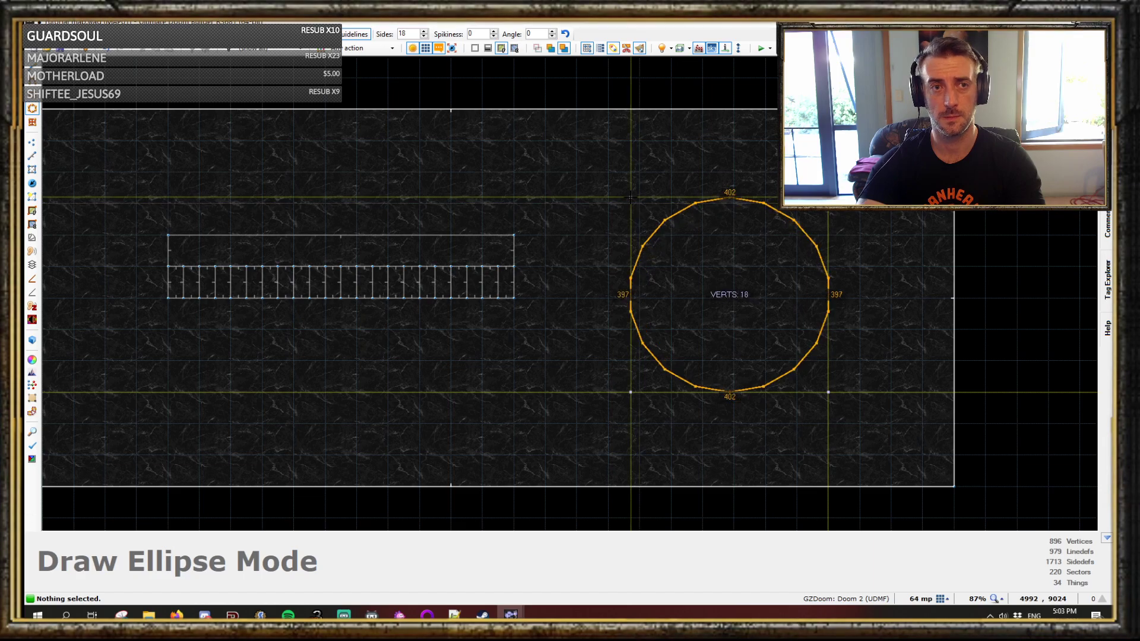
scroll(633, 202, "up", 1)
scroll(633, 201, "up", 2, "shift")
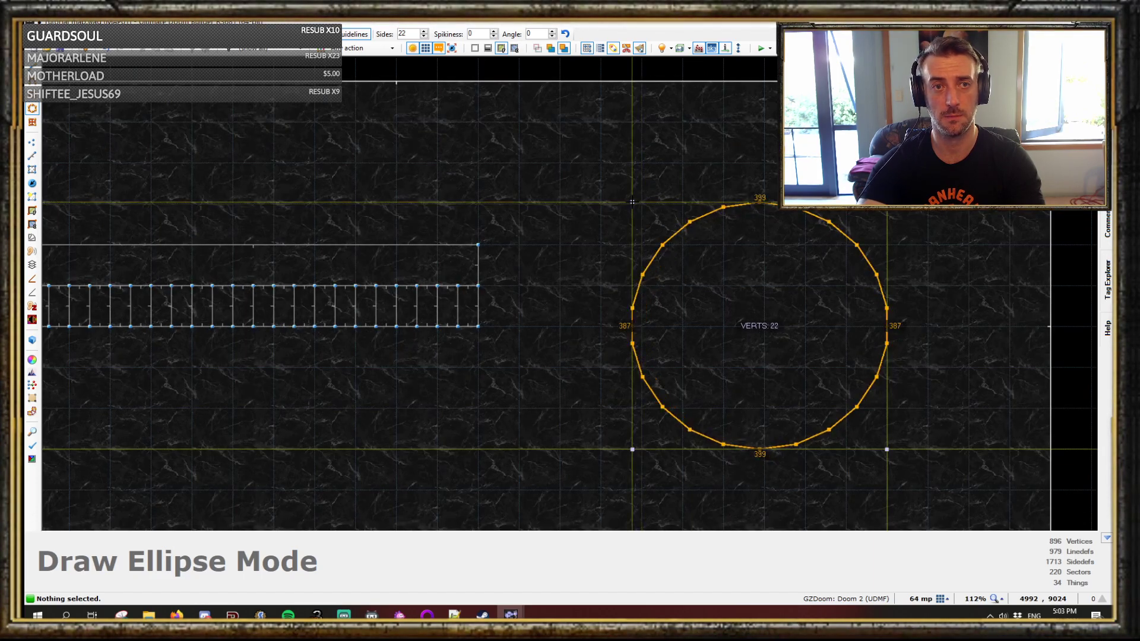
left_click(633, 201)
- Select the circle's 24 linedefs and build an outer ring of distinct single-step sectors, 32 deep, with the Stair Sector Builder
key("l")
left_click_drag(611, 151, 952, 496)
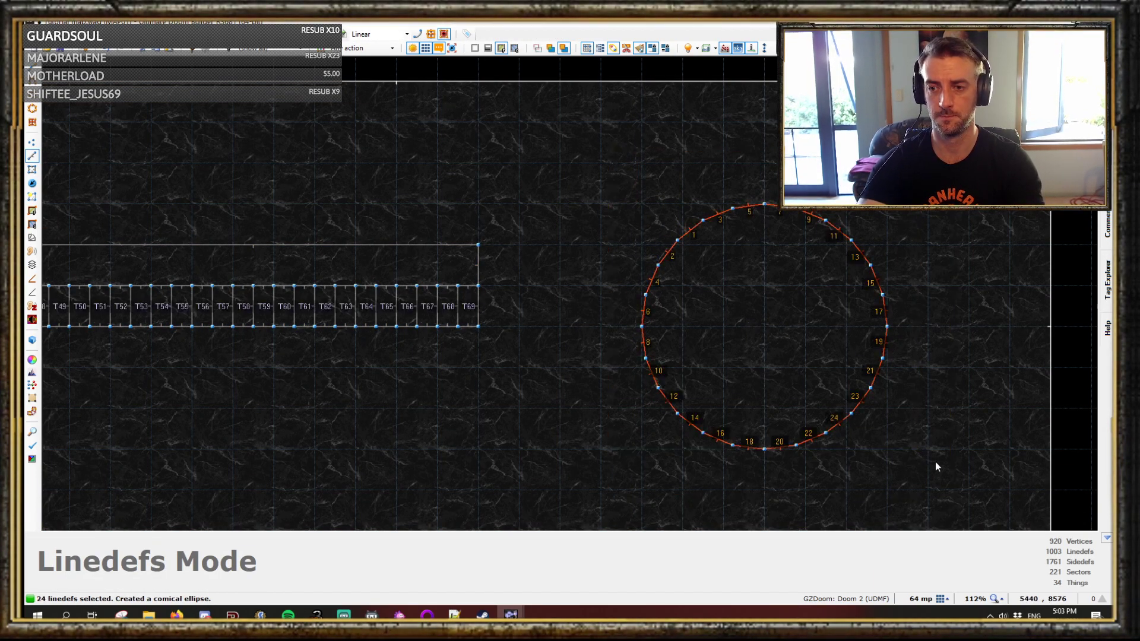
key("ctrl+alt+s")
left_click_drag(836, 106, 386, 100)
left_click(281, 219)
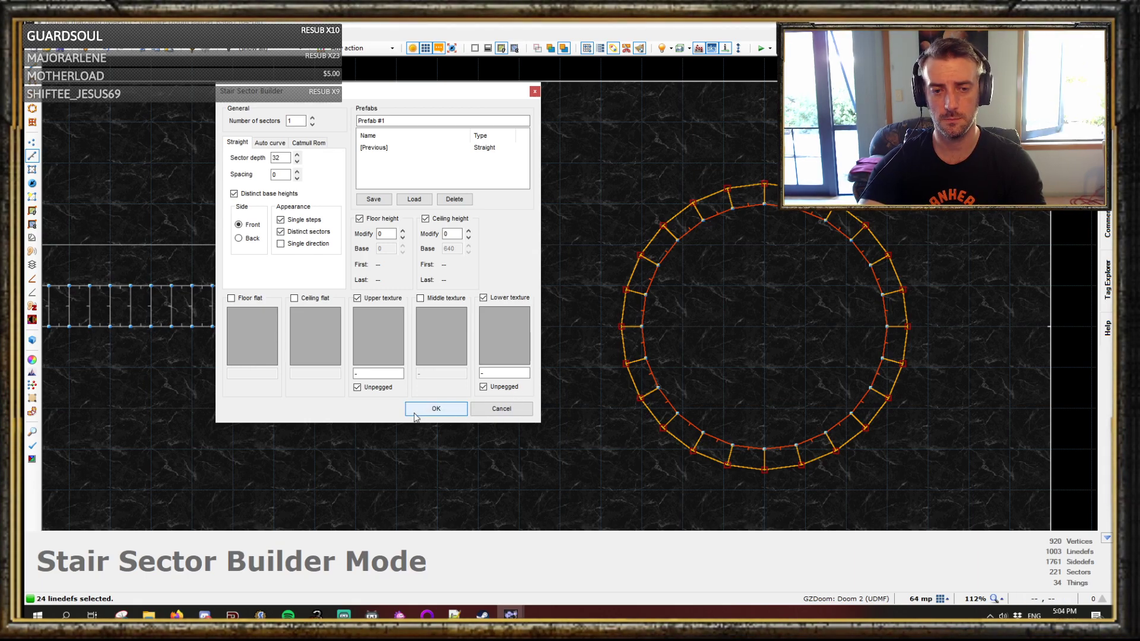
left_click(435, 408)
- Select the 24 ring sectors clockwise from the west side and give them incrementing tags with >=48
key("s")
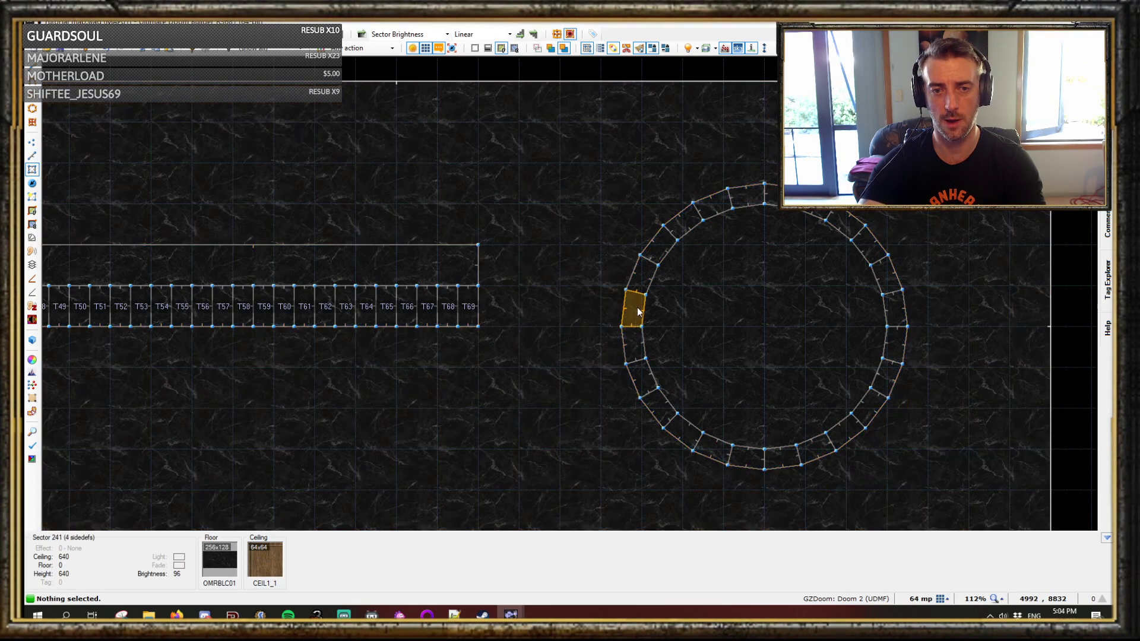
key("space")
mouse_move(645, 272)
middle_mouse_down()
mouse_move(654, 232)
mouse_move(743, 162)
mouse_move(832, 169)
mouse_move(908, 270)
middle_mouse_up()
mouse_move(880, 375)
middle_mouse_down()
mouse_move(775, 417)
mouse_move(667, 371)
mouse_move(641, 306)
middle_mouse_up()
key("space")
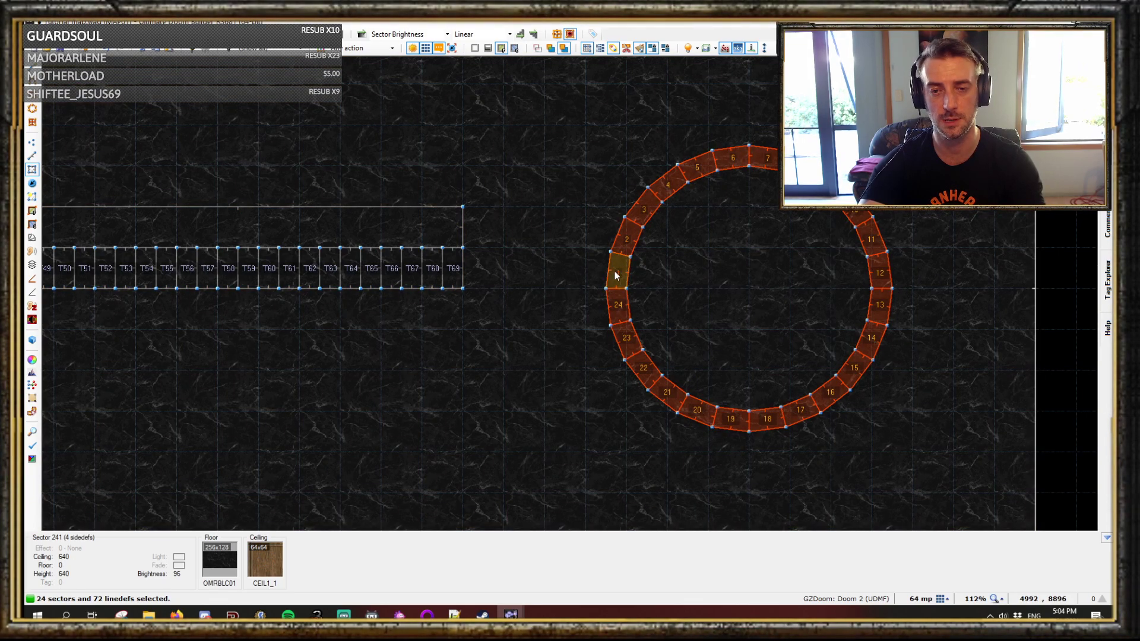
right_click(617, 271)
left_click(233, 154)
double_click(268, 430)
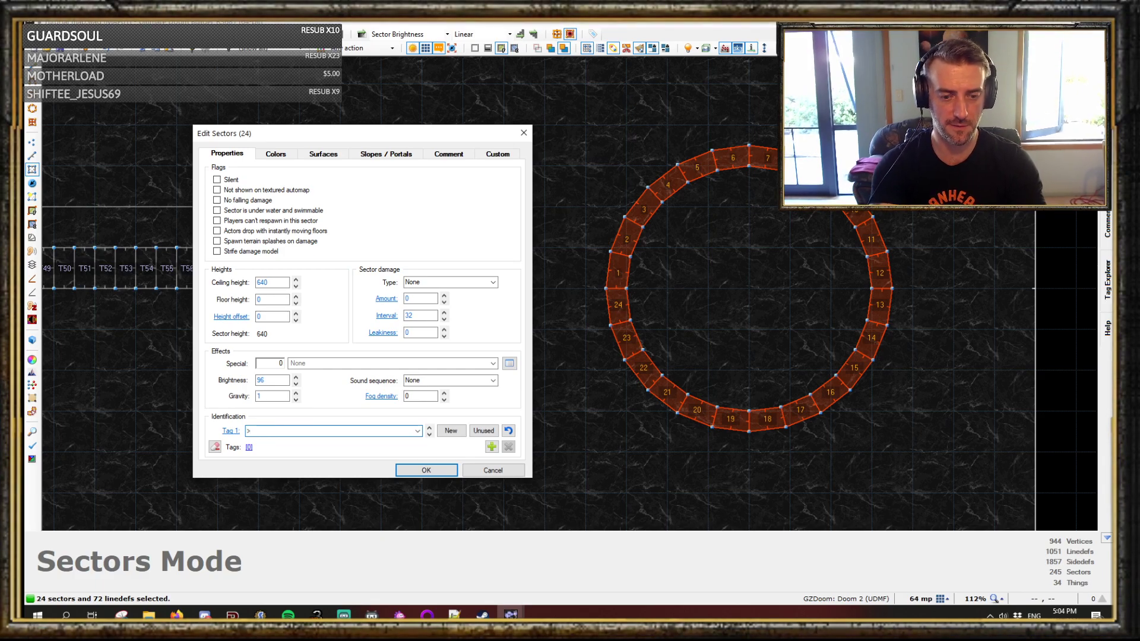
type(">=48")
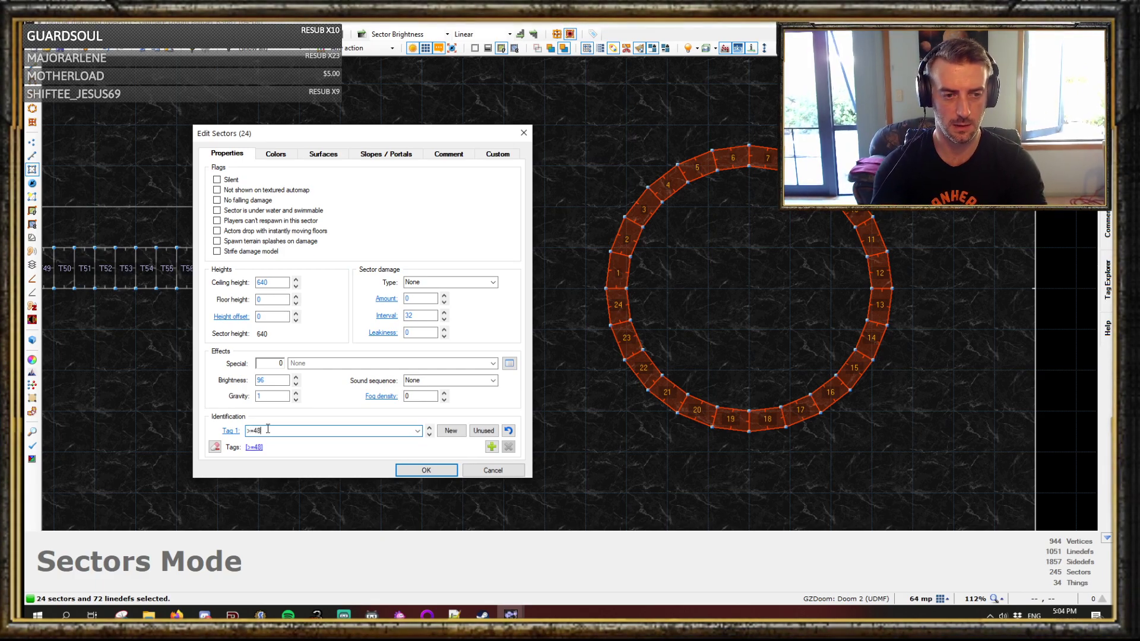
key("Return")
key("c")
middle_click_drag(608, 316, 644, 319)
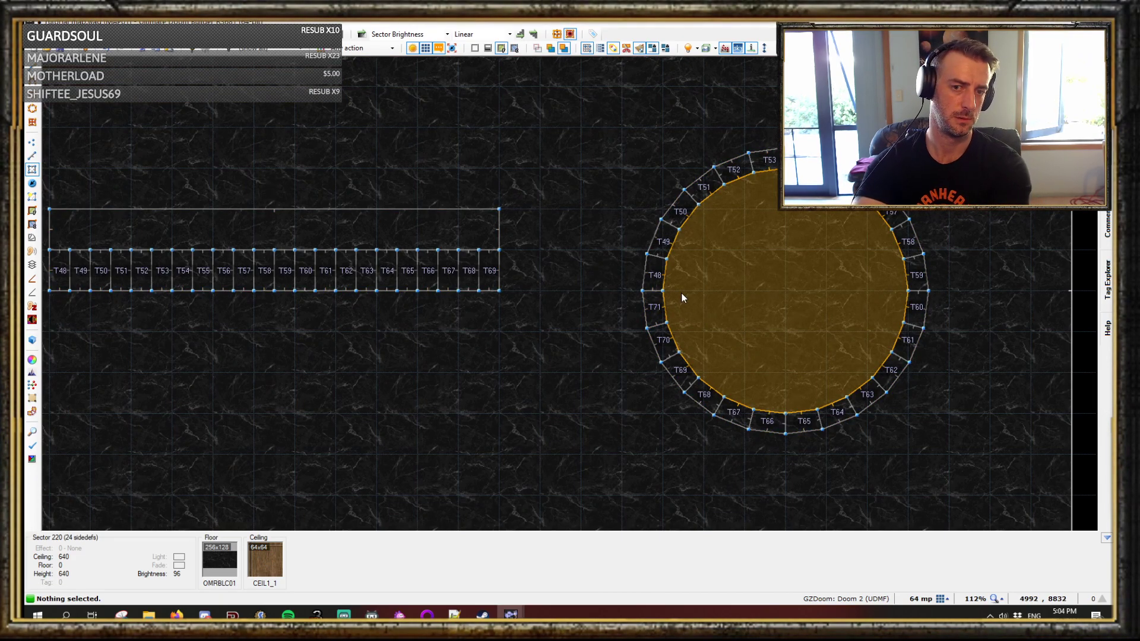
- In scripts 100 and 101, set the while-loop limits for light1 and light2 to 71 and save the scripts
key("F10")
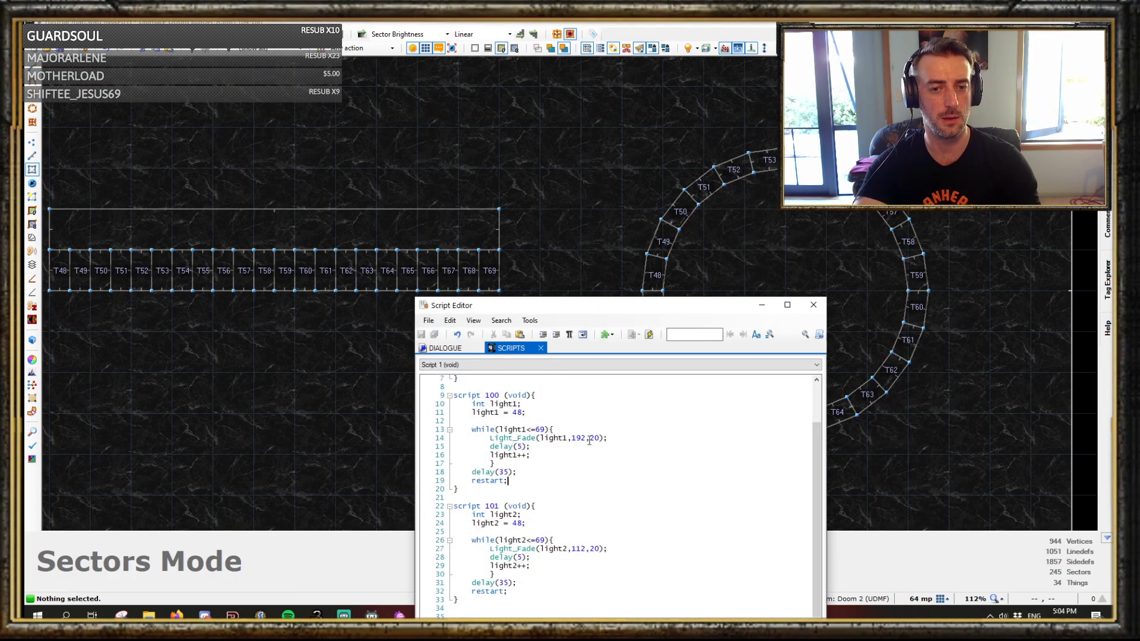
key("BackSpace")
key("BackSpace")
type("71")
left_click(666, 462)
key("BackSpace")
key("BackSpace")
scroll(566, 526, "down", 1)
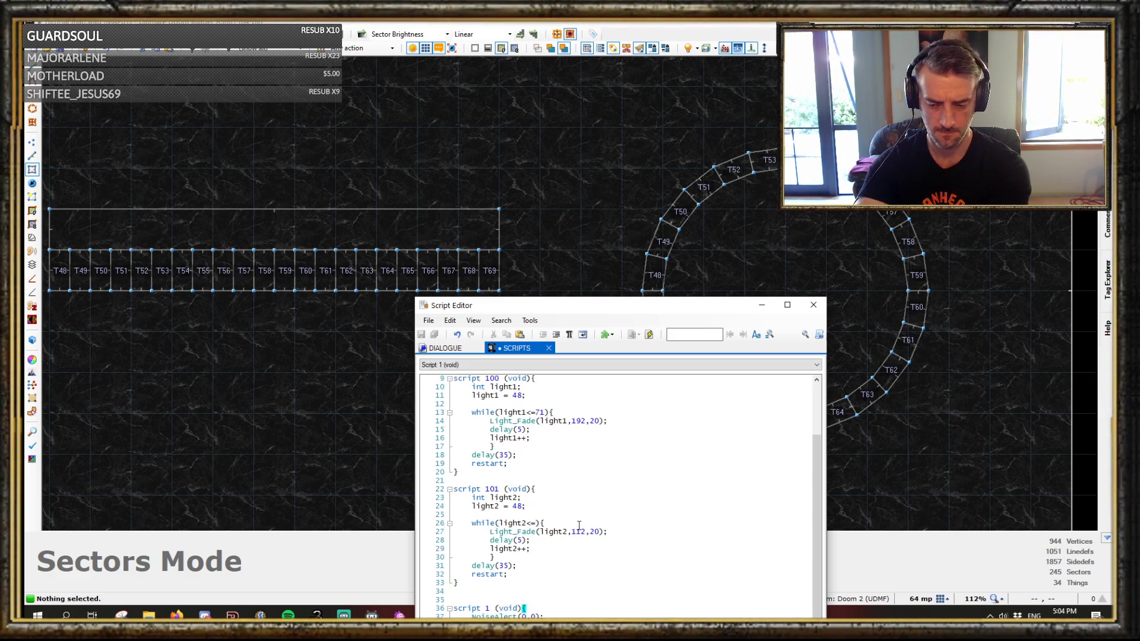
type("69")
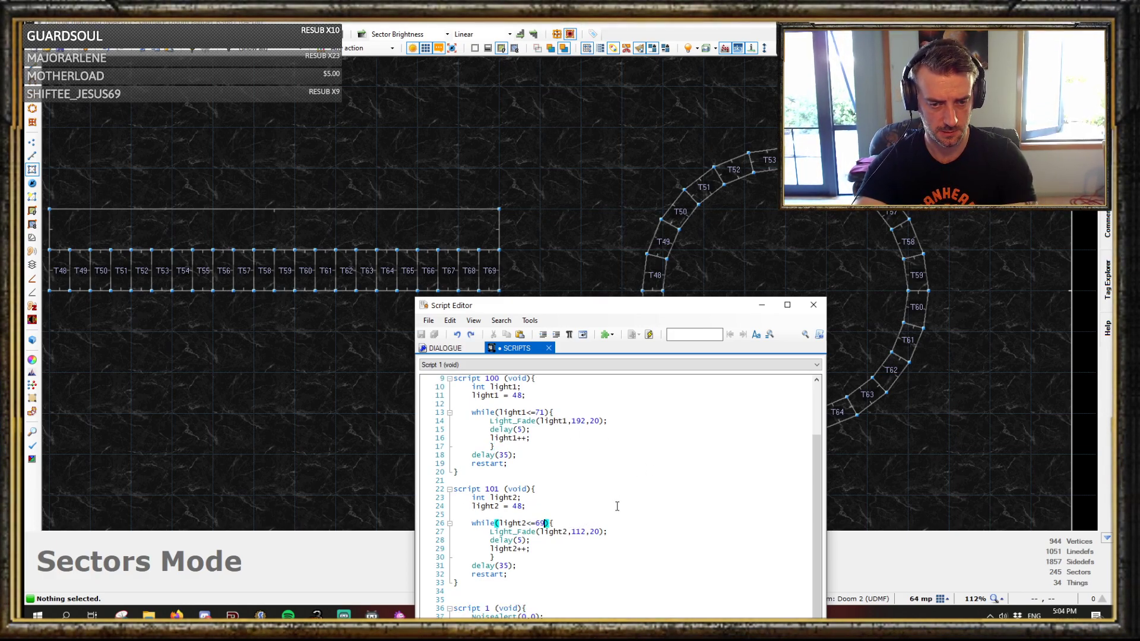
type("71")
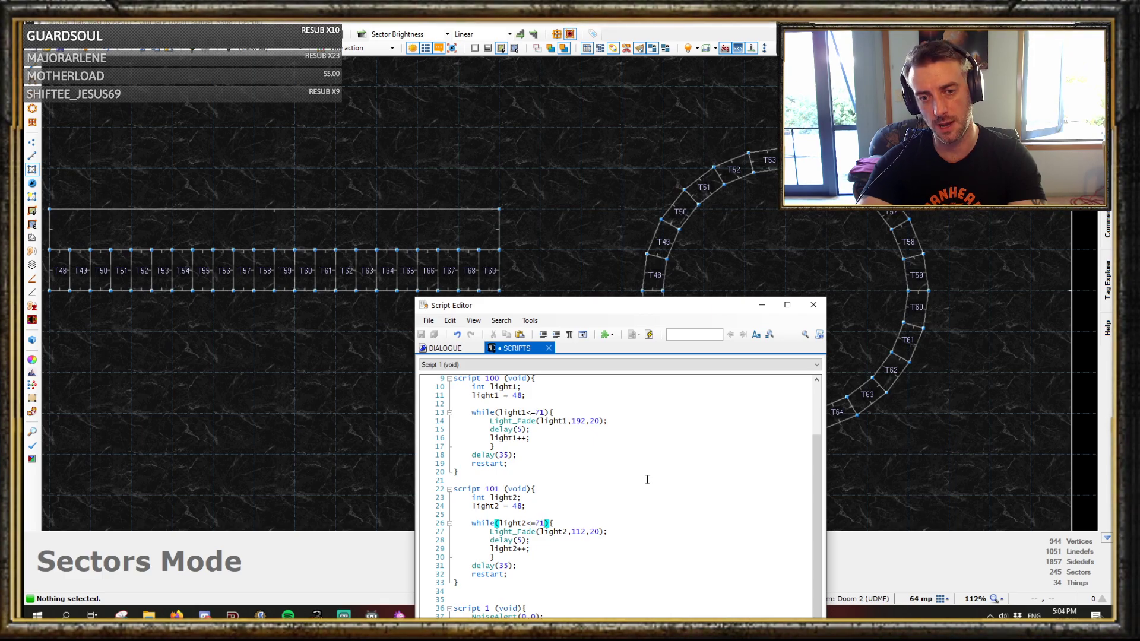
key("ctrl+s")
left_click(756, 308)
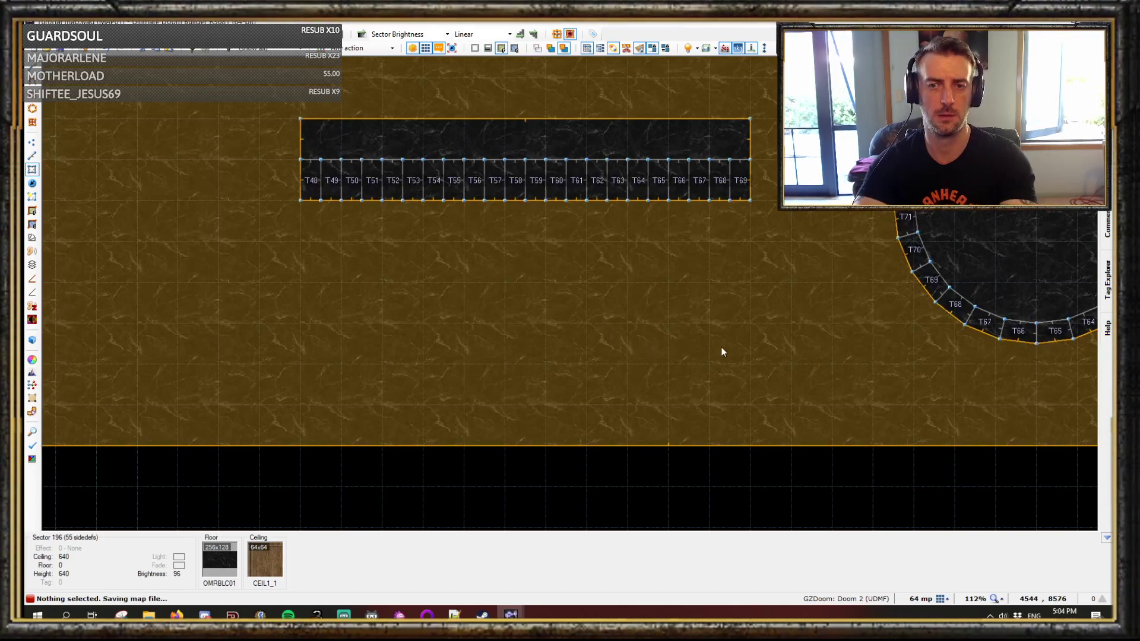
- Test the map, watch the light fade travel around the circular ring, and quit the game
key("F9")
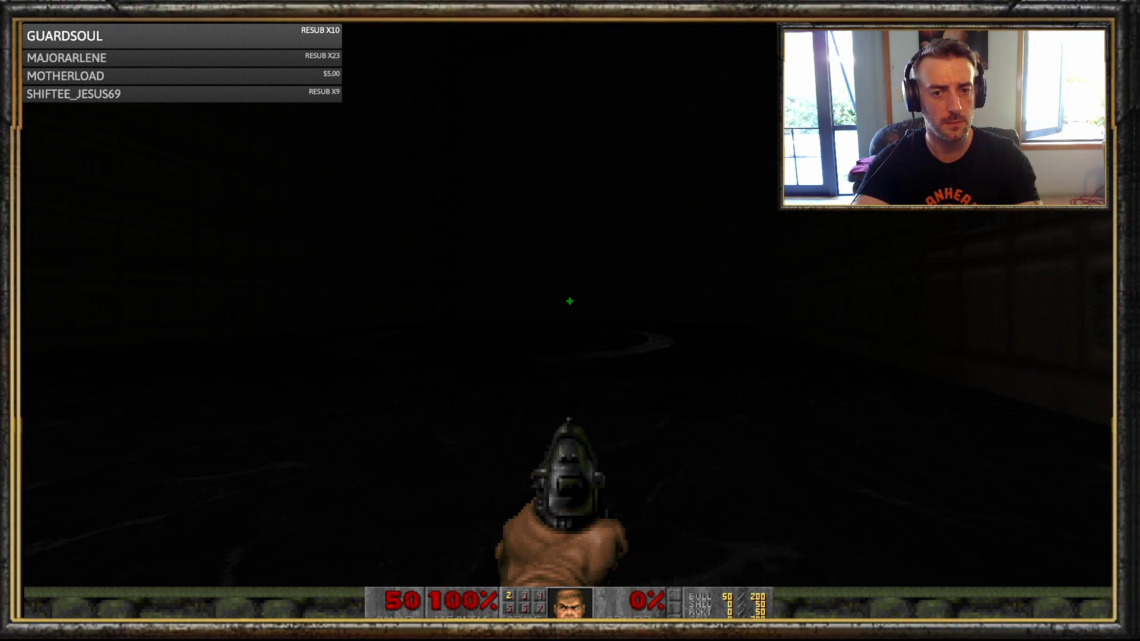
key("w")
key("w")
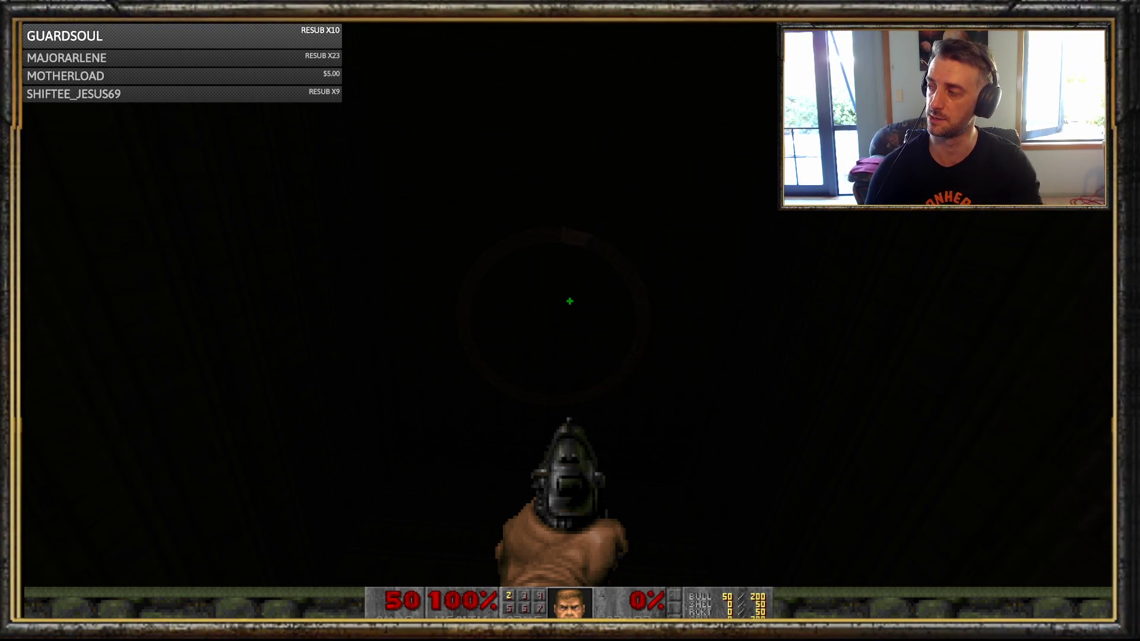
key("Escape")
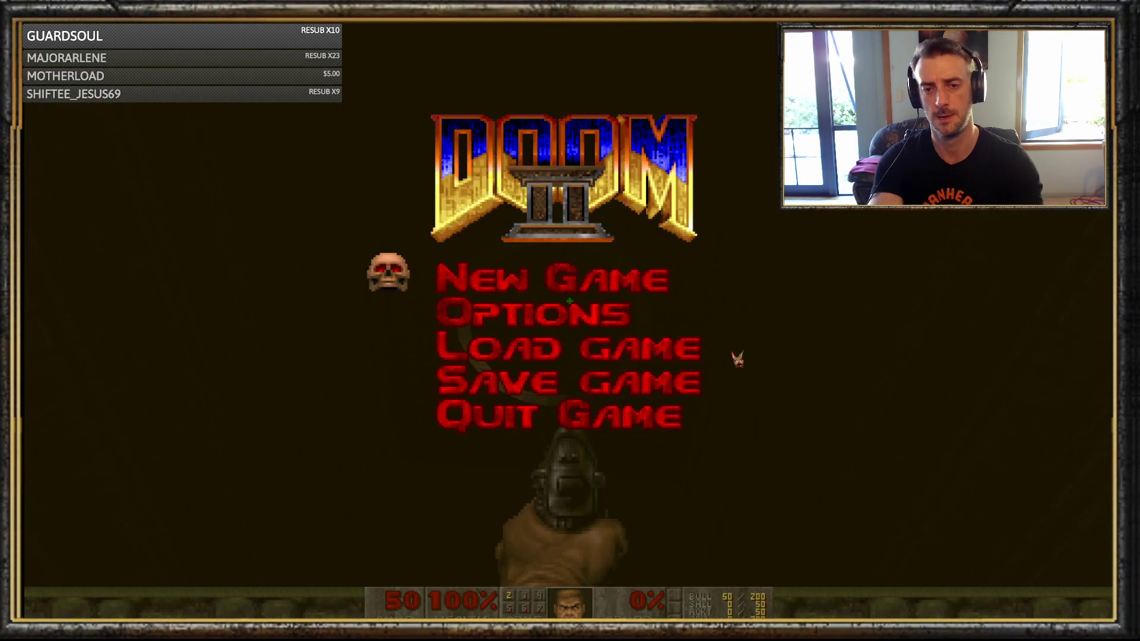
key("Up")
key("Return")
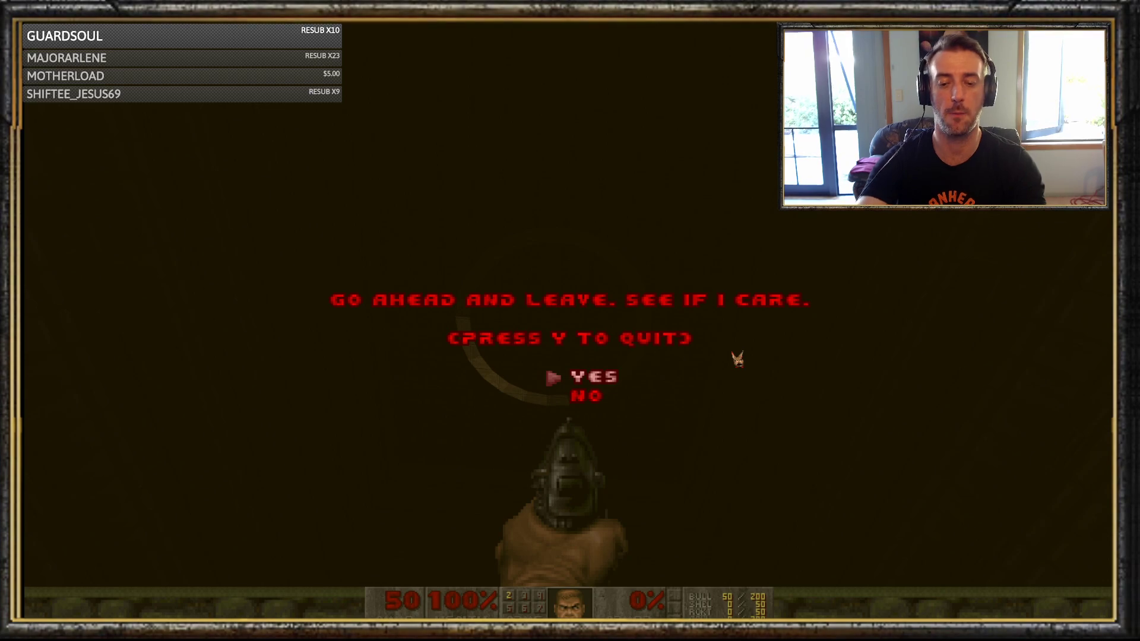
key("y")
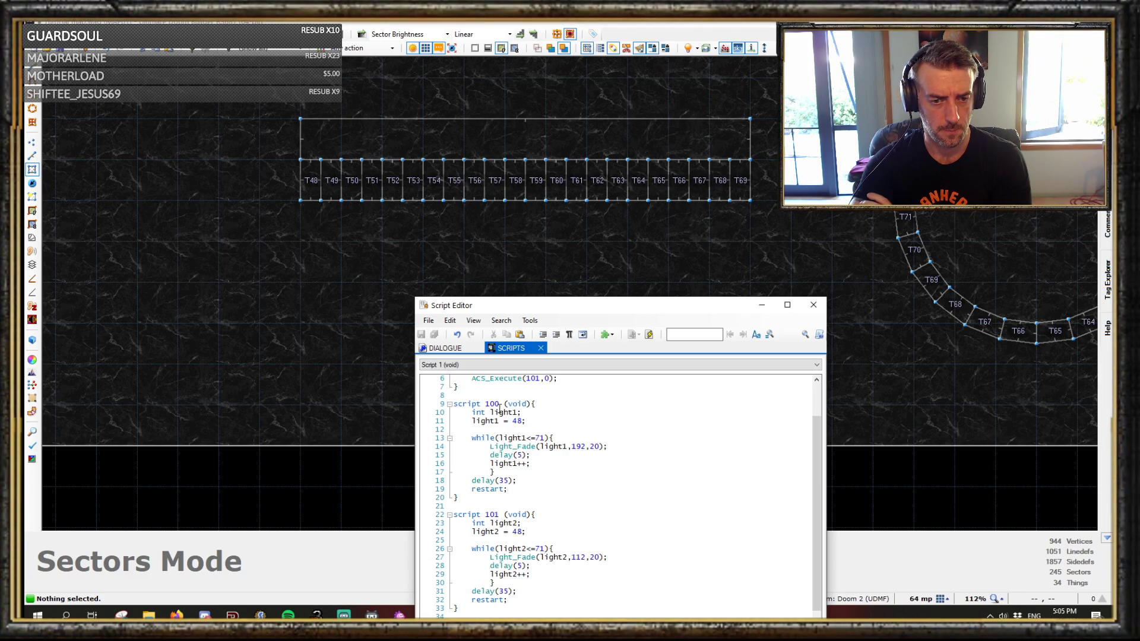
- Delete the delay(35) line before restart in scripts 100 and 101, save the scripts, and close the script editor
left_click_drag(520, 483, 495, 473)
key("BackSpace")
left_click_drag(481, 578, 494, 574)
key("BackSpace")
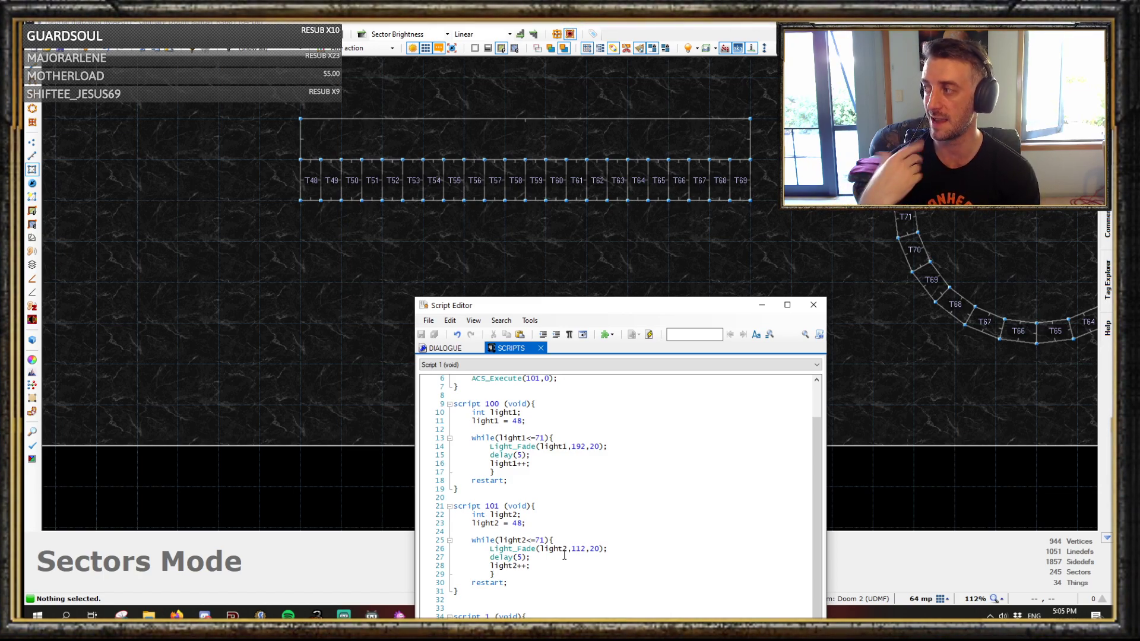
key("ctrl+s")
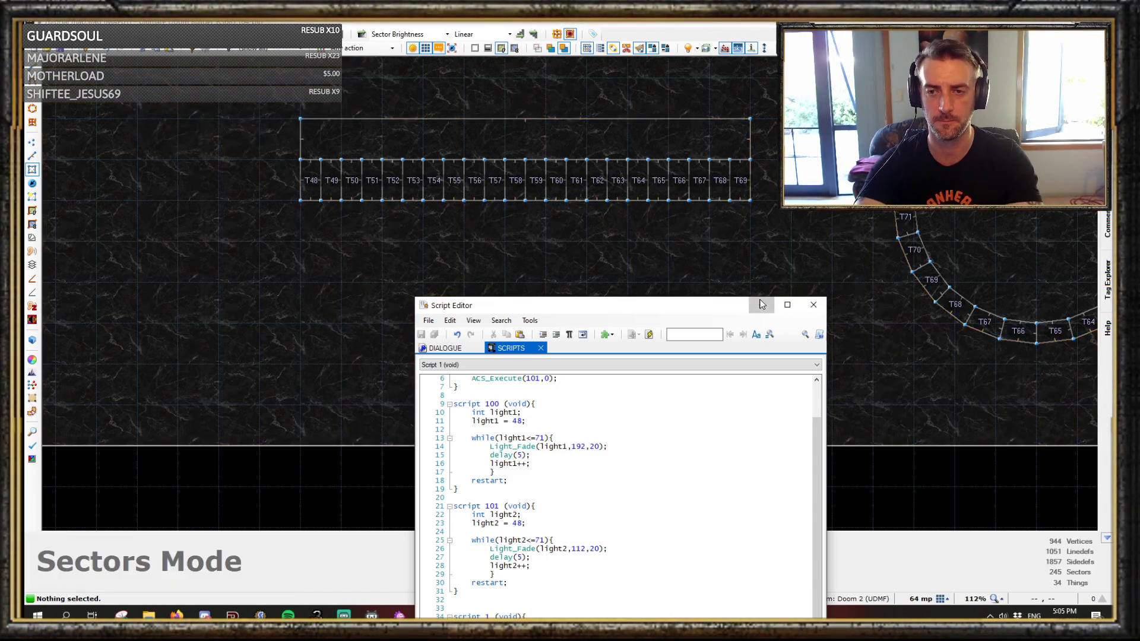
left_click(814, 304)
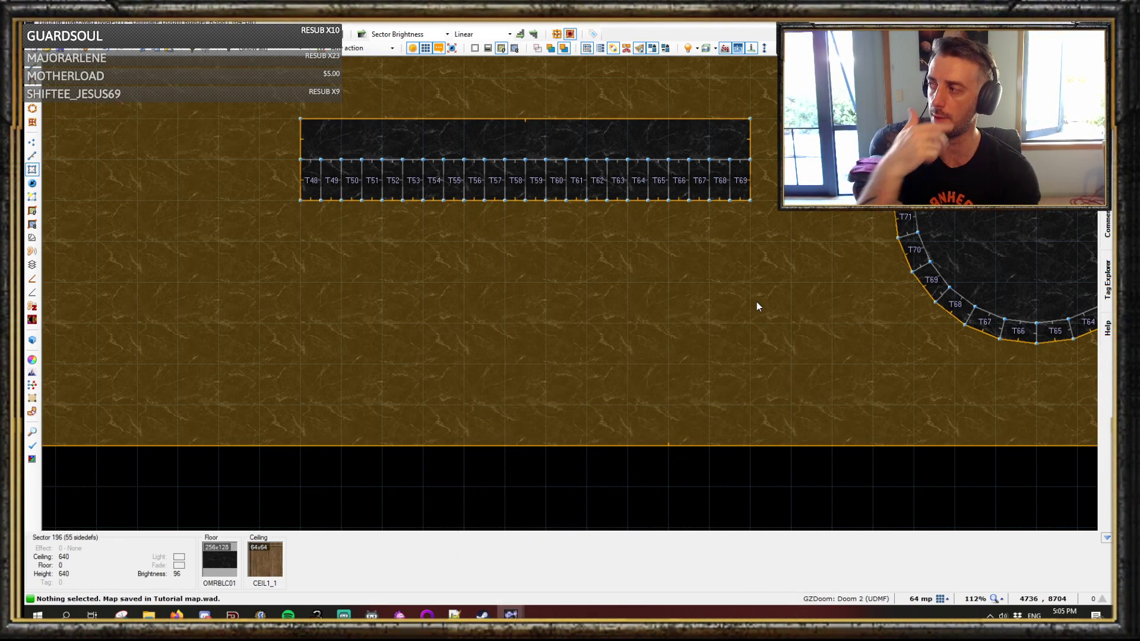
- Test the map, watch the light fade loop around the circular ring without the restart delay, and quit the game
key("F9")
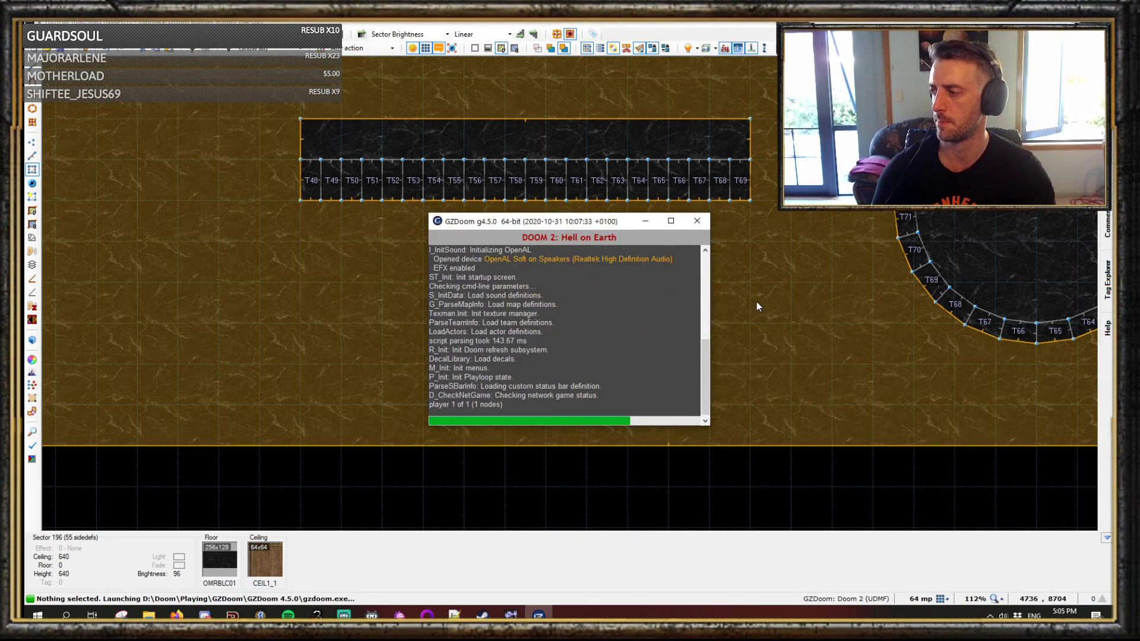
key("w")
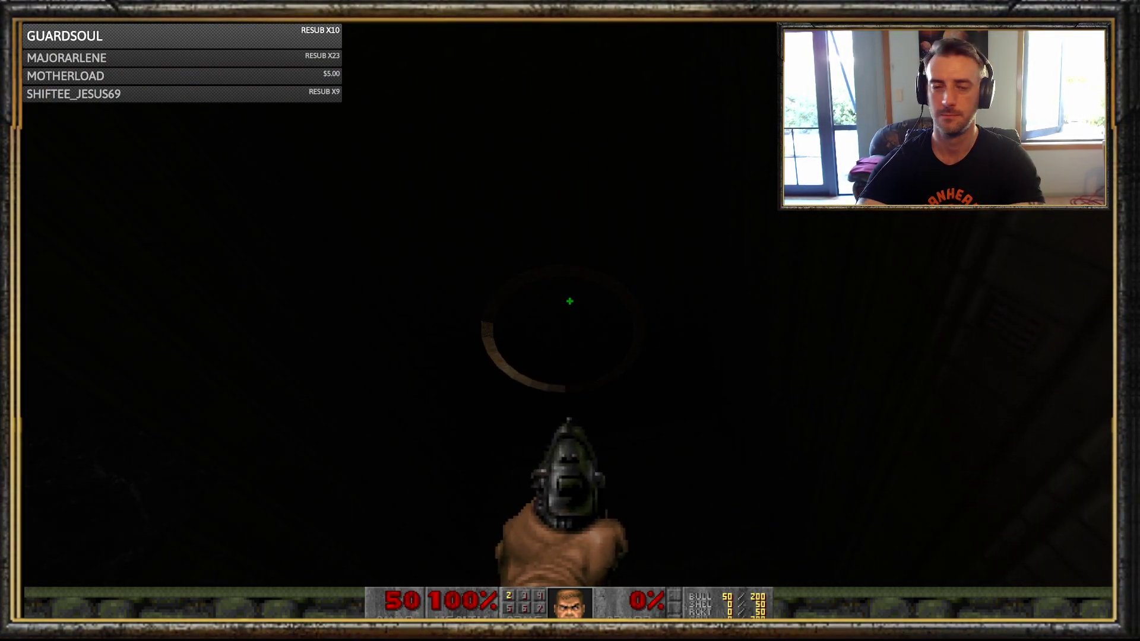
key("s")
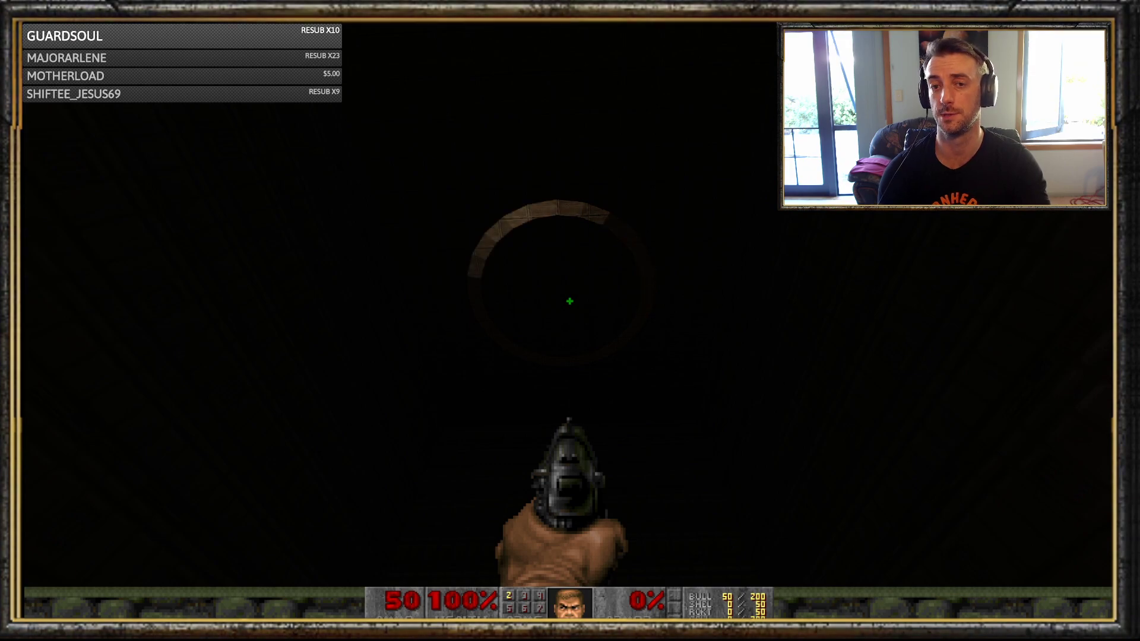
key("Escape")
key("Down")
key("Down")
key("Down")
key("Down")
key("Return")
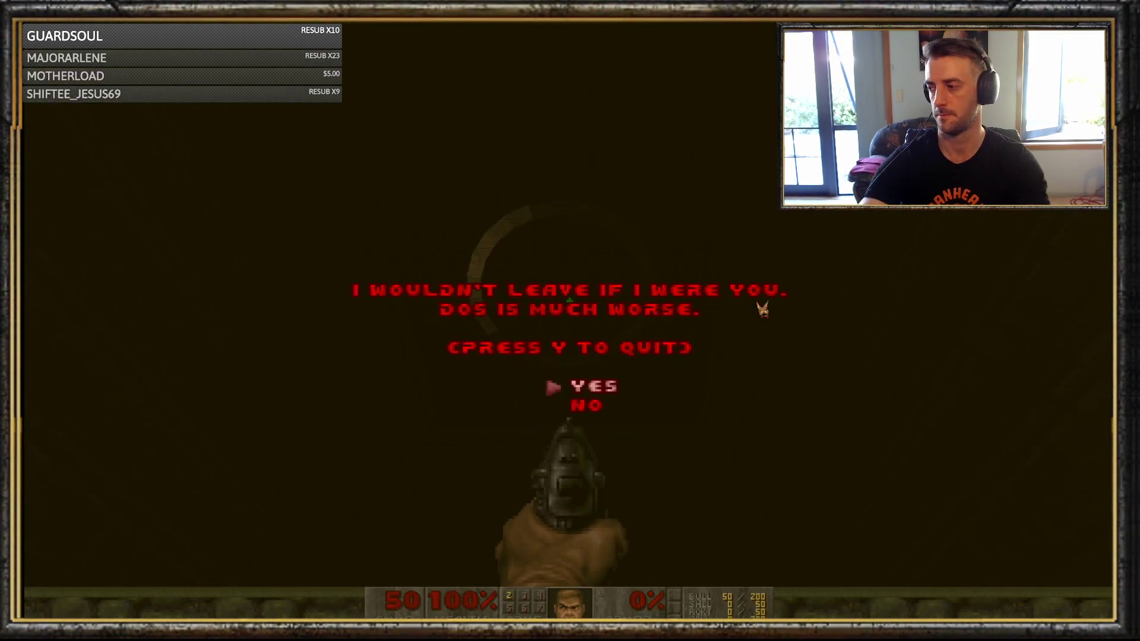
key("Return")
middle_click_drag(852, 199, 476, 461)
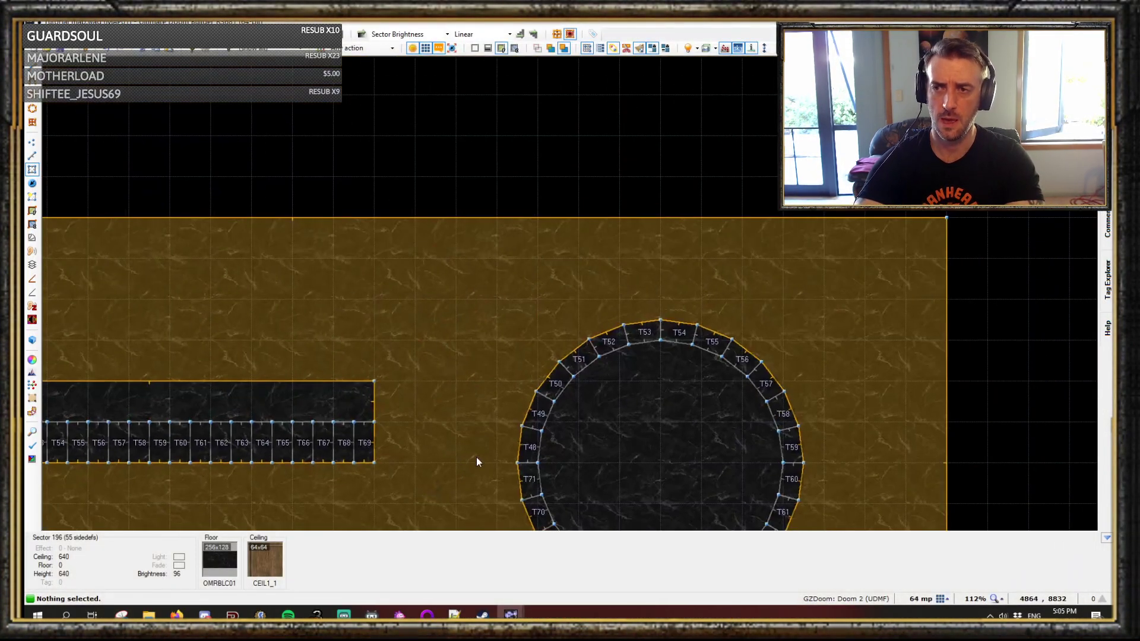
key("ctrl+d")
middle_click_drag(559, 364, 700, 142)
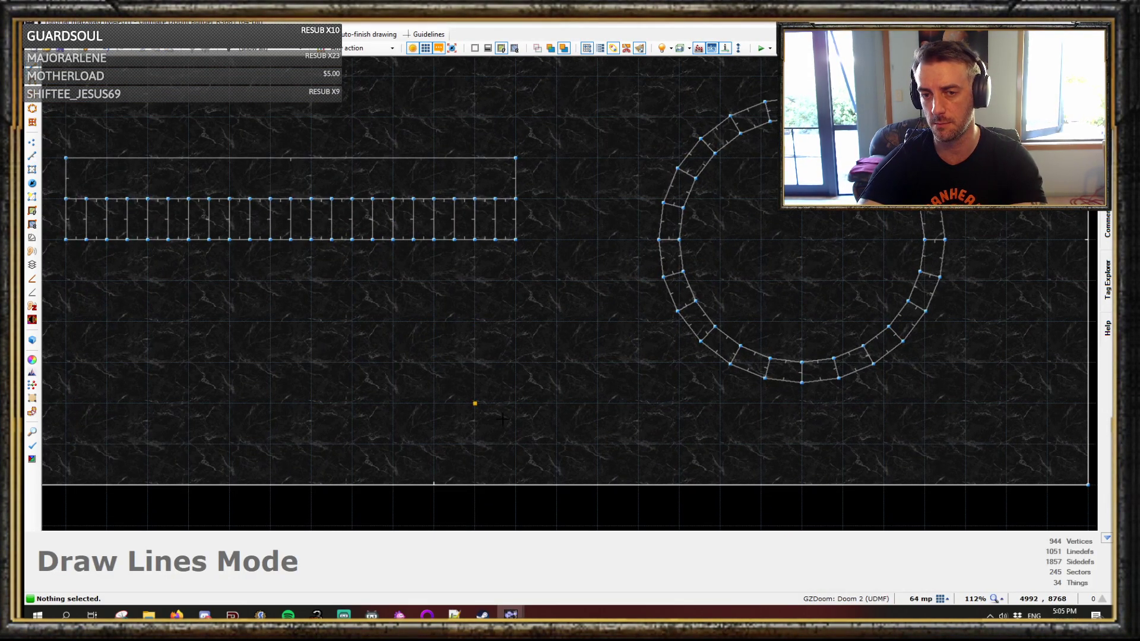
scroll(433, 318, "down", 6)
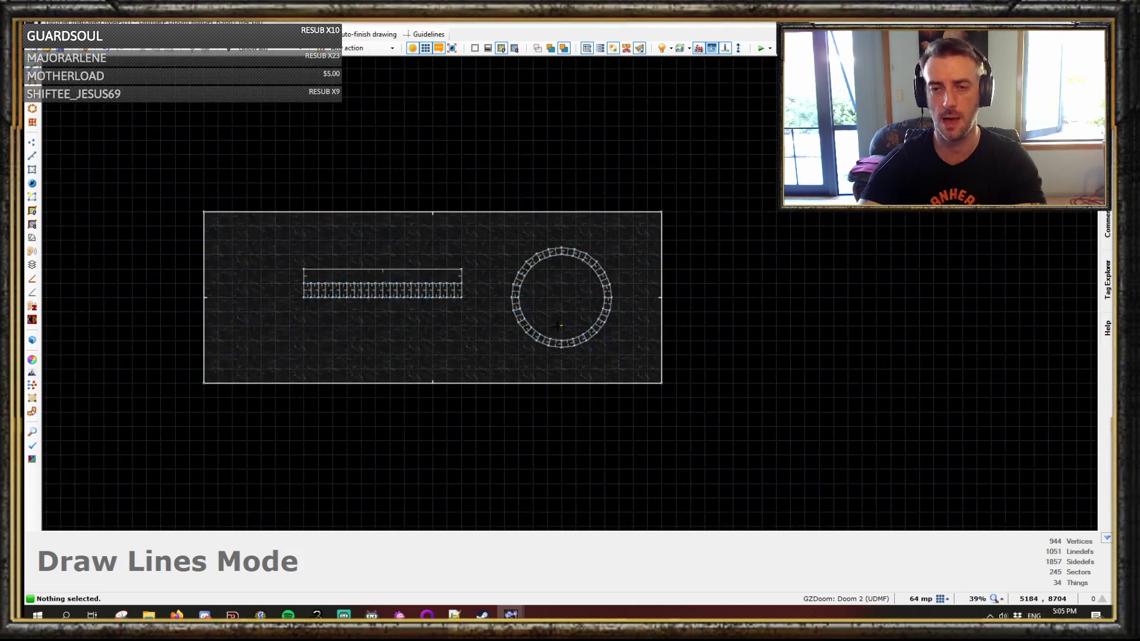
key("Escape")
key("ctrl+s")
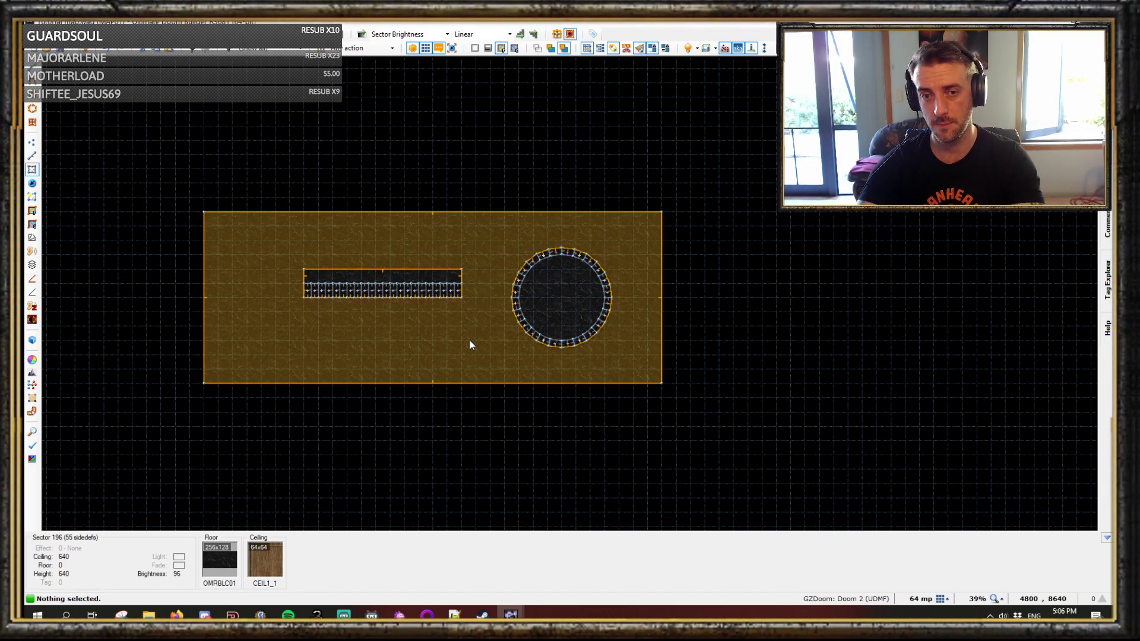
- Select the 12 sectors in the ring's southern half from west to east and give them incrementing tags 60 to 71
scroll(540, 293, "up", 6)
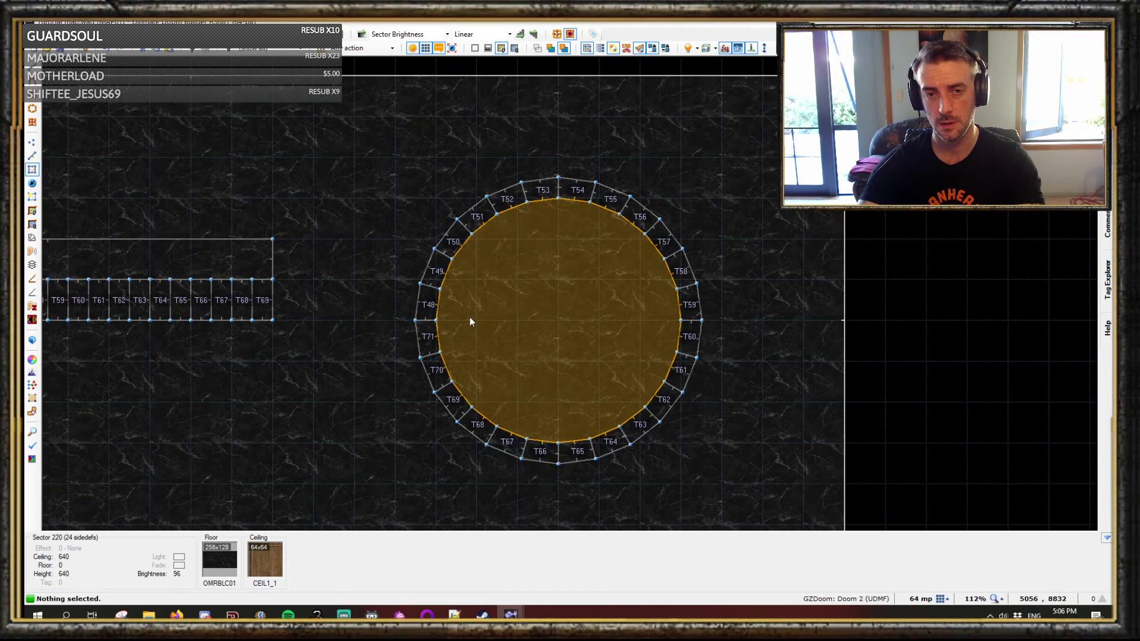
middle_click_drag(506, 359, 536, 270)
left_click(715, 254)
left_click(705, 266)
key("c")
mouse_move(458, 249)
left_mouse_down()
mouse_move(507, 336)
mouse_move(645, 350)
mouse_move(728, 253)
left_mouse_up()
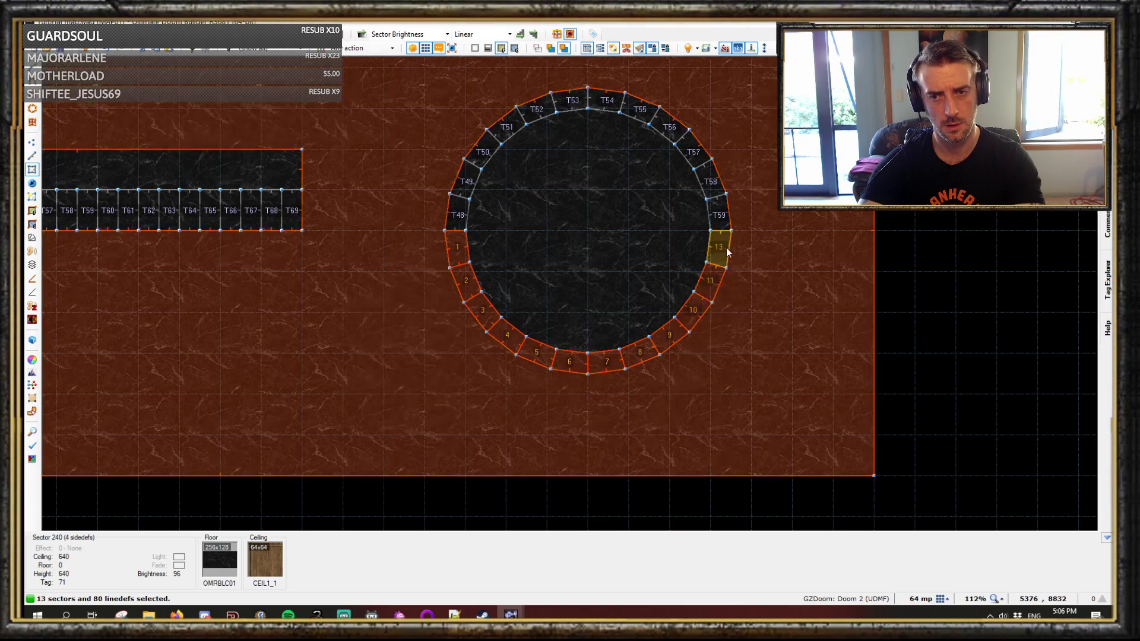
left_click(728, 290)
right_click(711, 258)
left_click(317, 436)
type("++60")
key("Return")
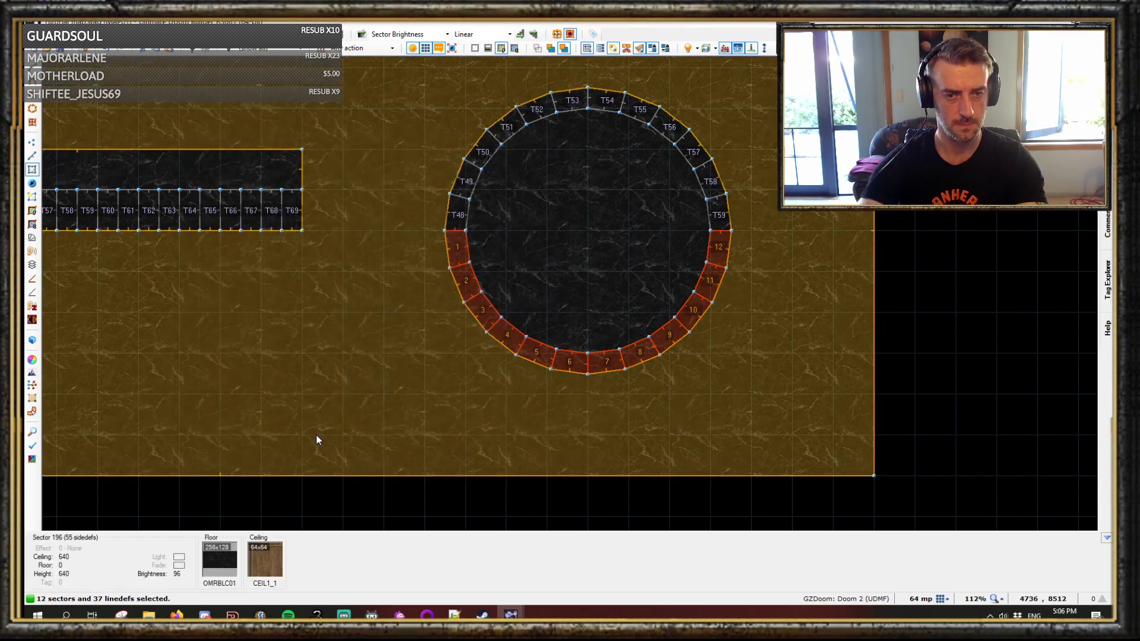
- Test the retagged ring, watch how the fade moves along its northern and southern halves, and quit the game
key("F9")
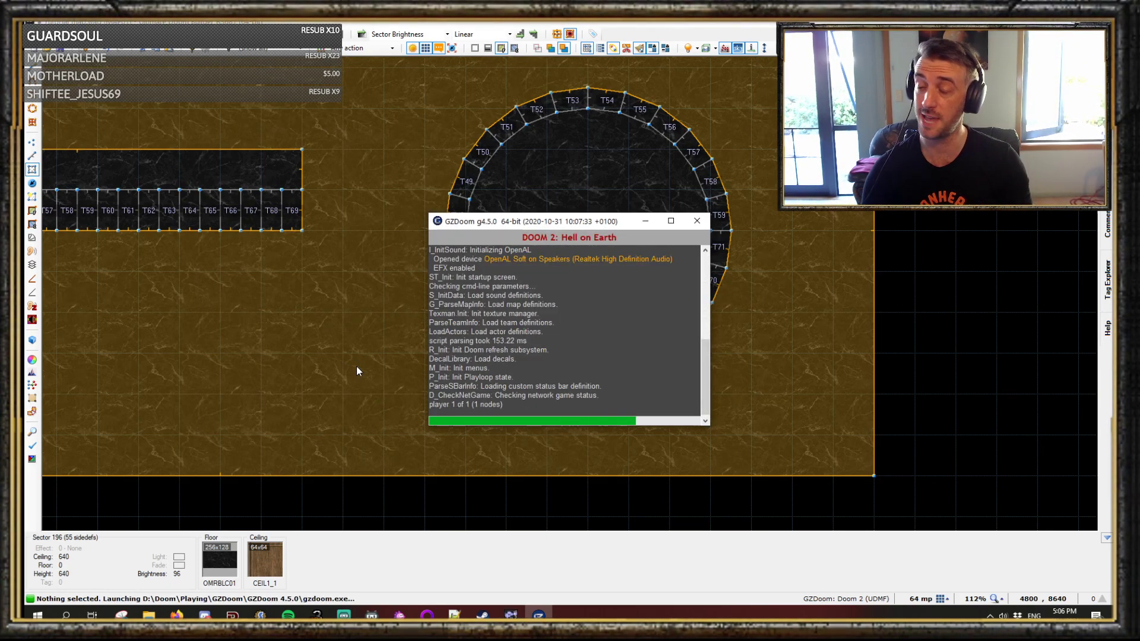
key("s")
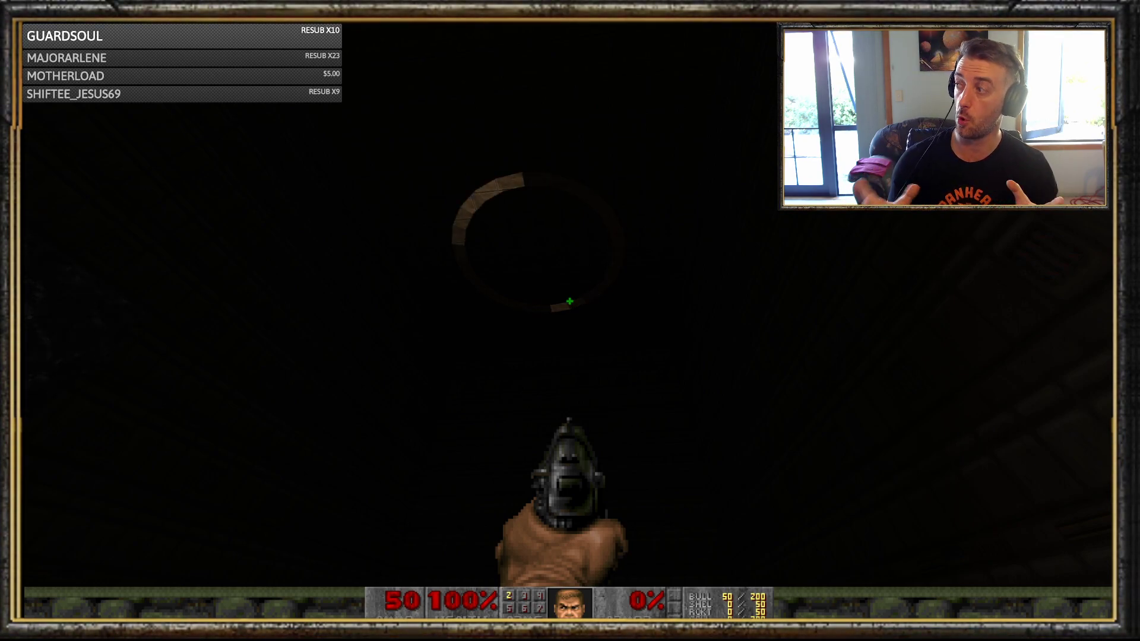
key("Escape")
key("Return")
key("BackSpace")
key("Up")
key("Return")
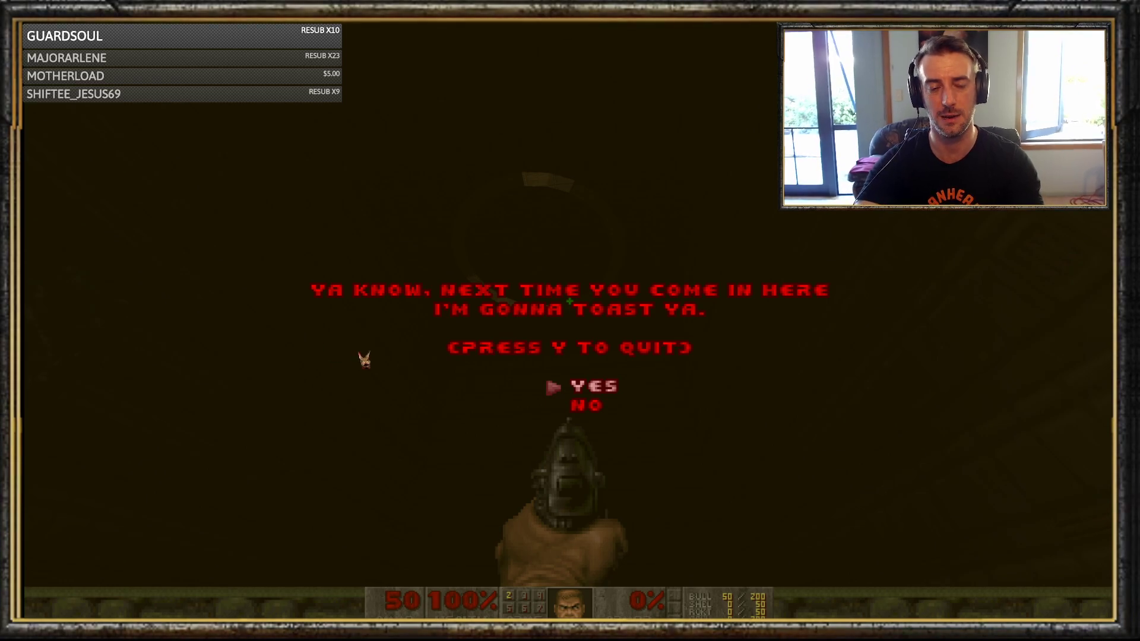
key("Return")
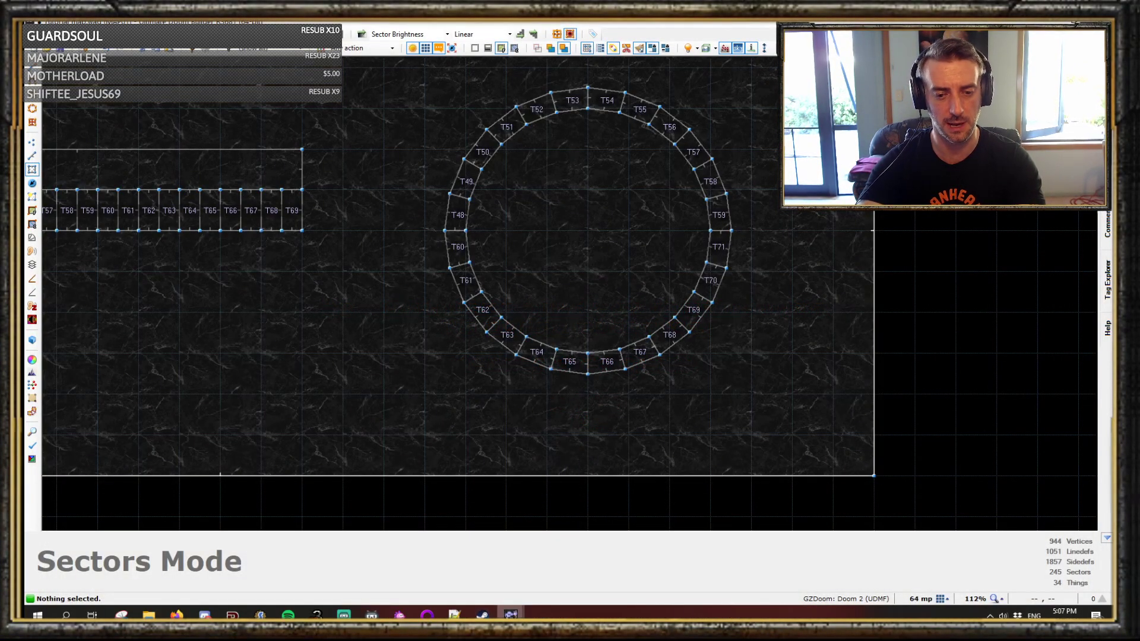
- Switch to the MAP01.wad editor window and examine the layout of its circular sector structures
mouse_move(510, 614)
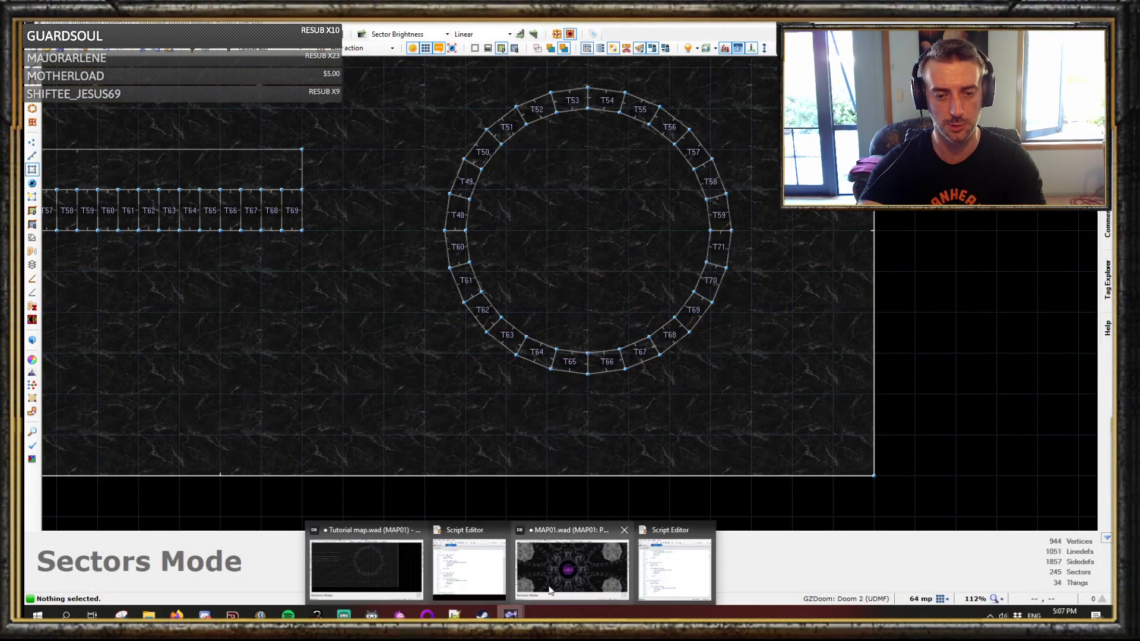
left_click(551, 590)
scroll(572, 336, "up", 3)
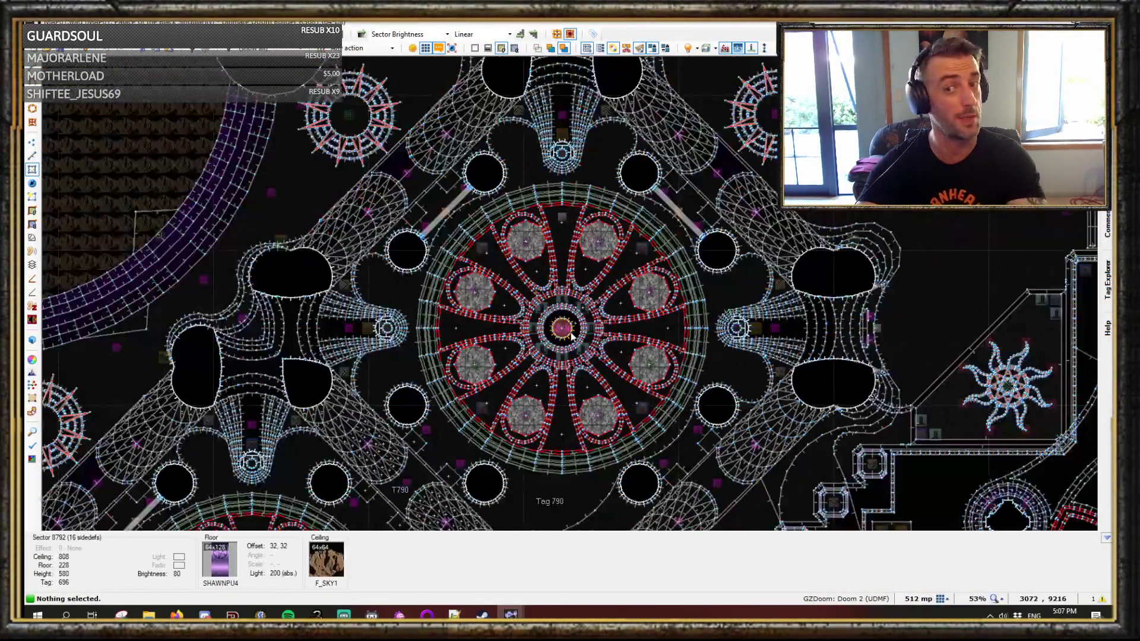
scroll(572, 336, "down", 10)
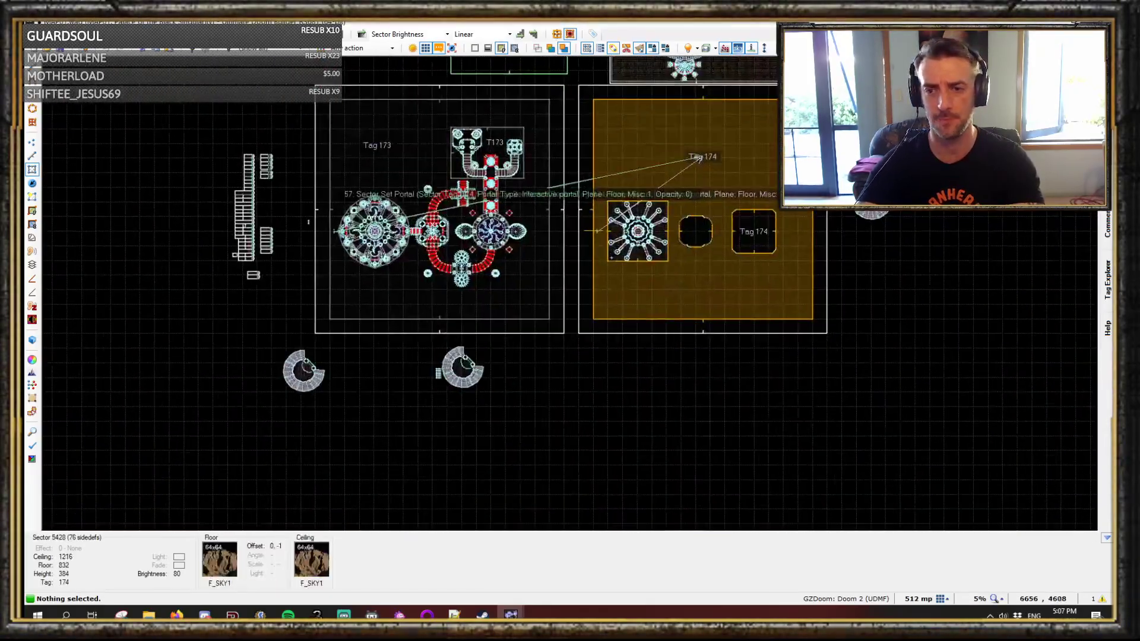
scroll(405, 255, "up", 9)
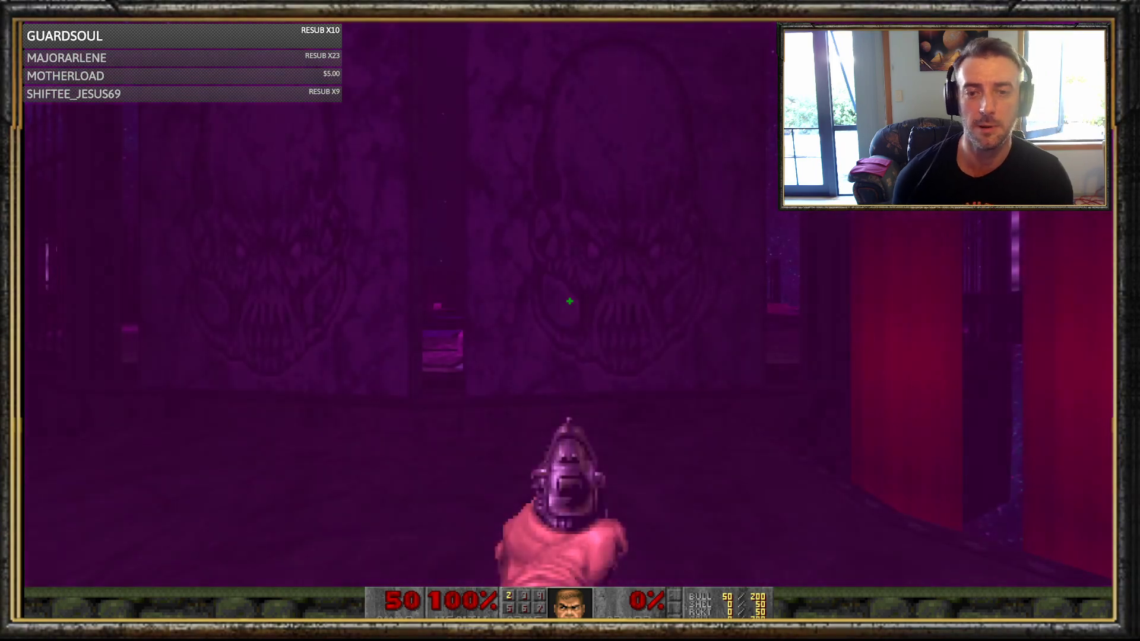
- Explore MAP01 in the game, examine the light fades on the red pillars and the surrounding structures, and quit
key("s")
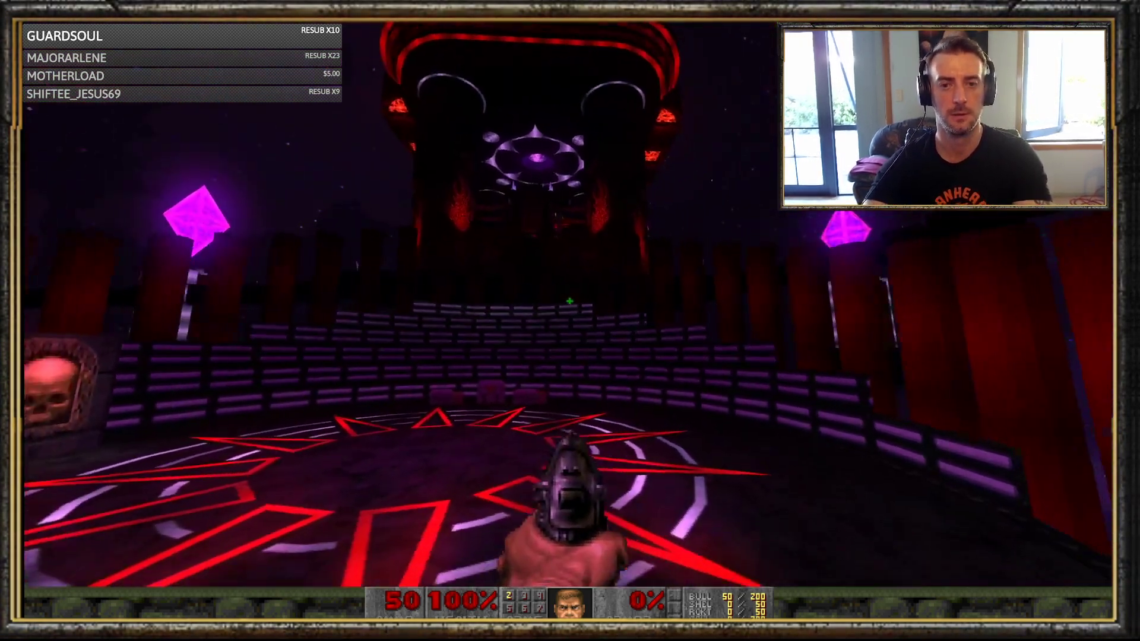
key("a")
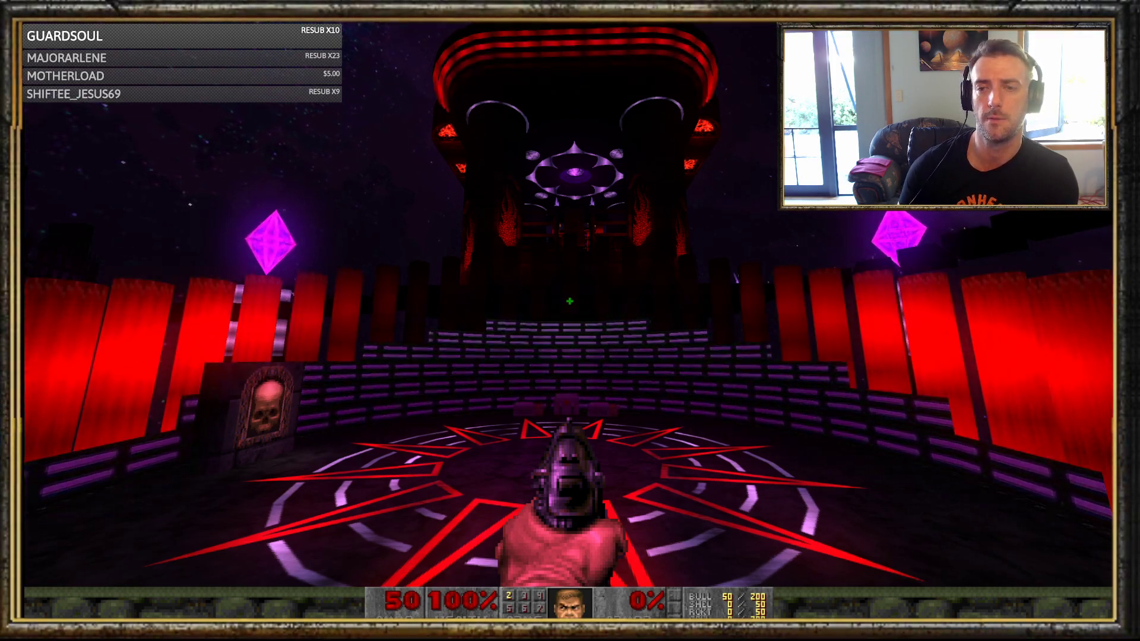
key("w")
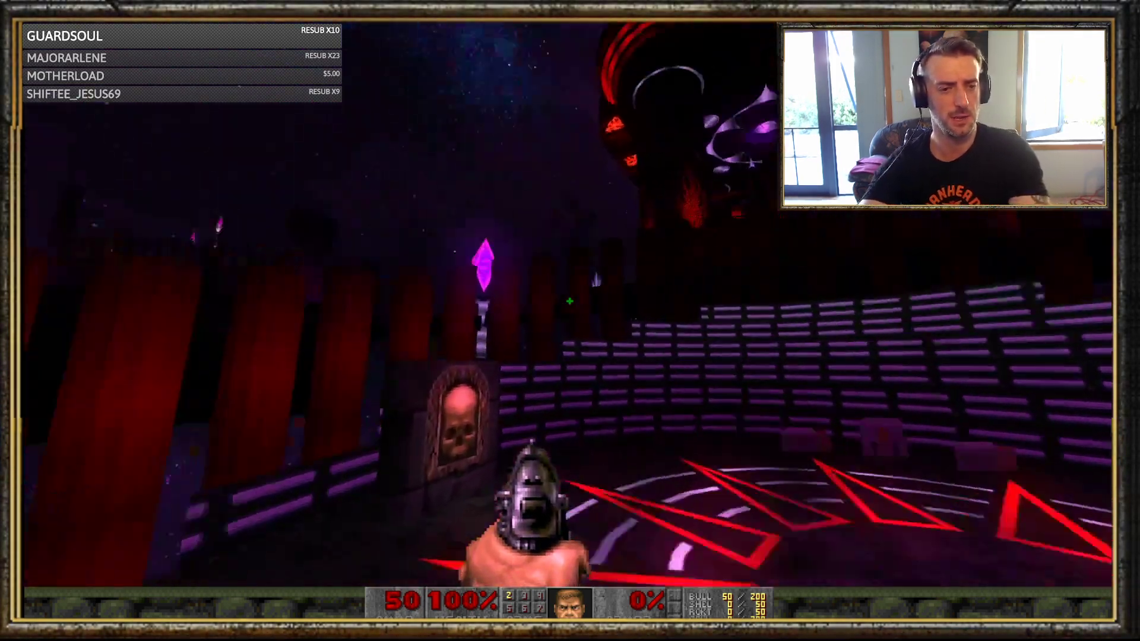
key("w")
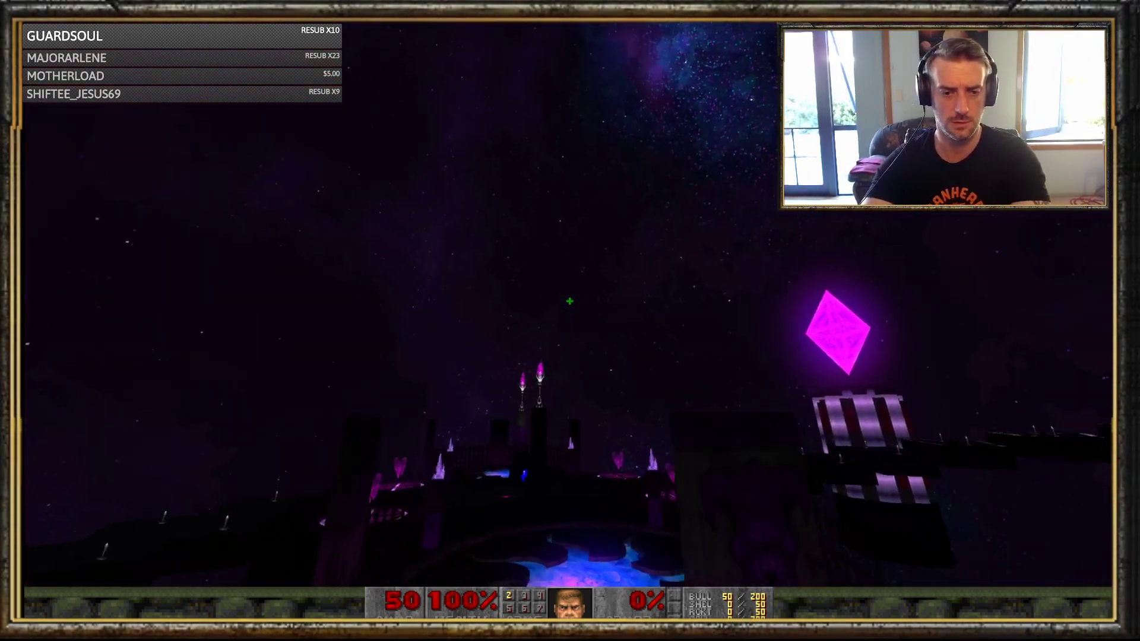
key("w")
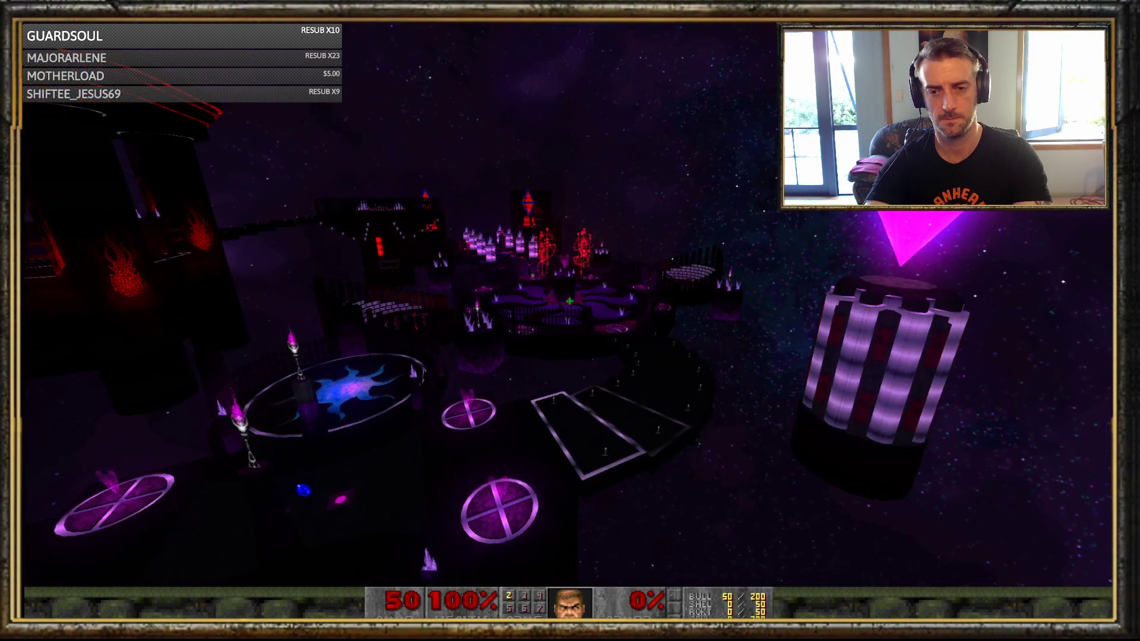
key("Escape")
key("Up")
key("Return")
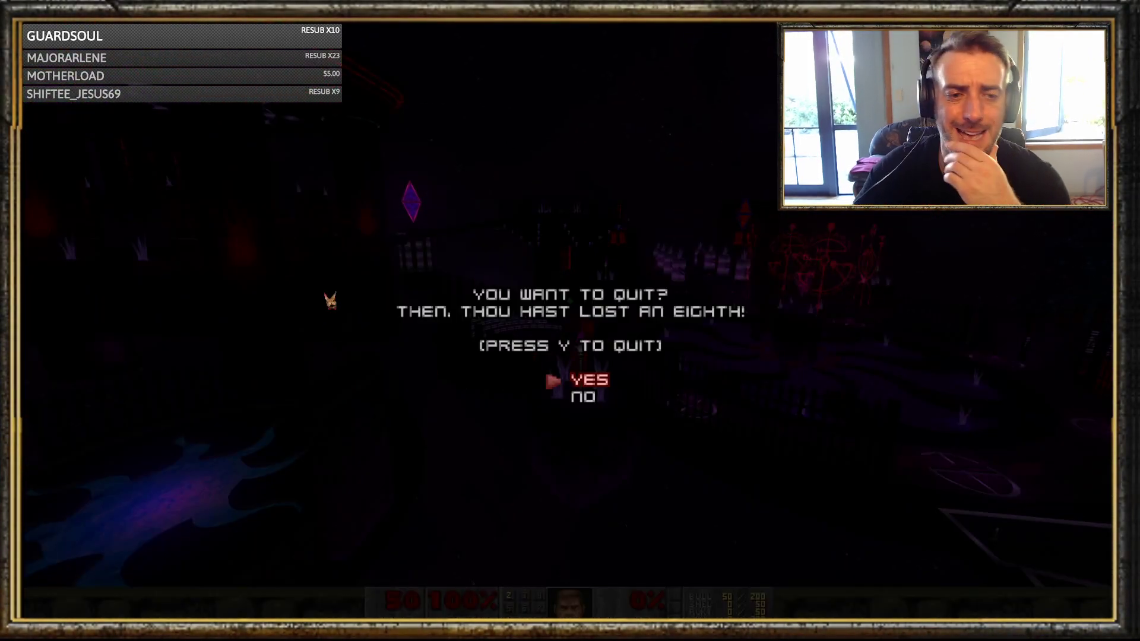
key("y")
- View the whole MAP01 layout and return to the Tutorial map.wad editor window
scroll(475, 355, "down", 3)
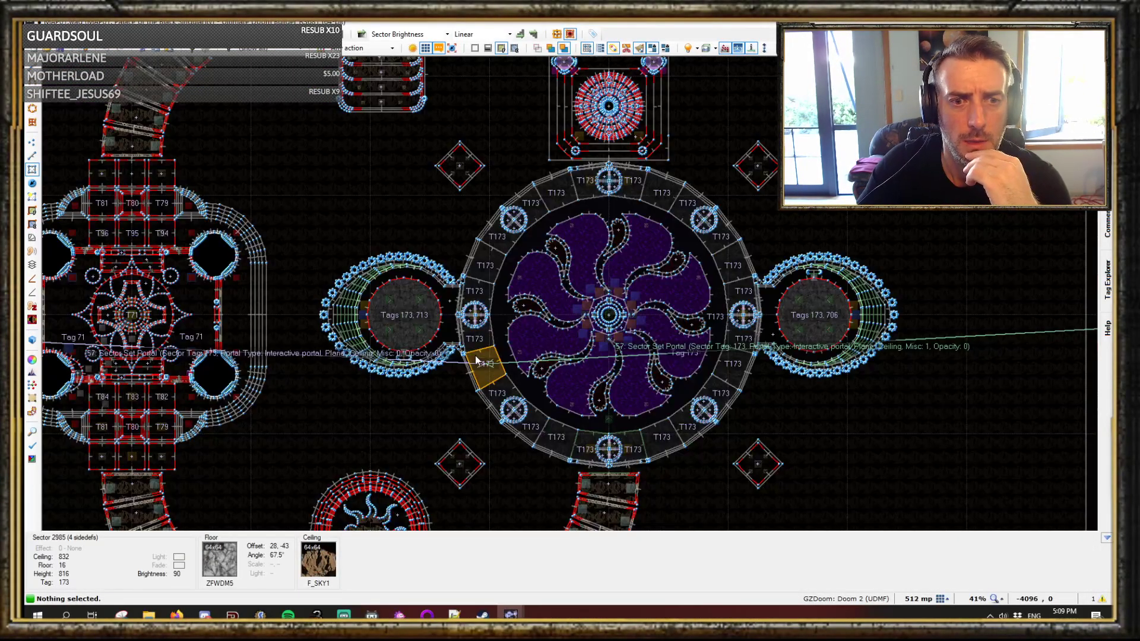
scroll(476, 358, "down", 5)
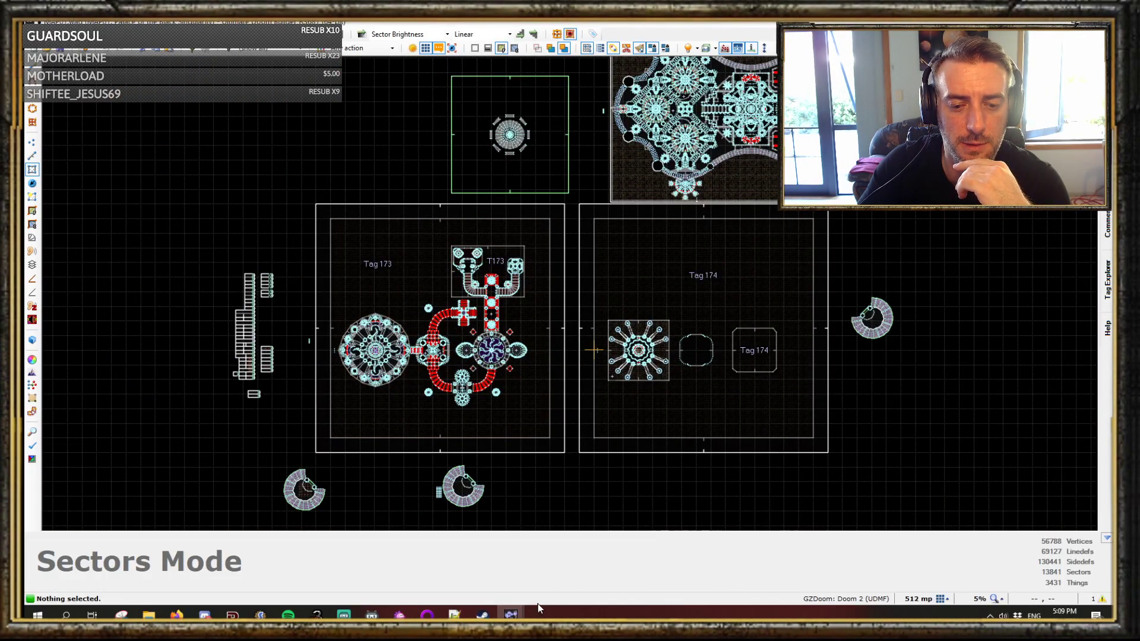
mouse_move(514, 615)
left_click(354, 558)
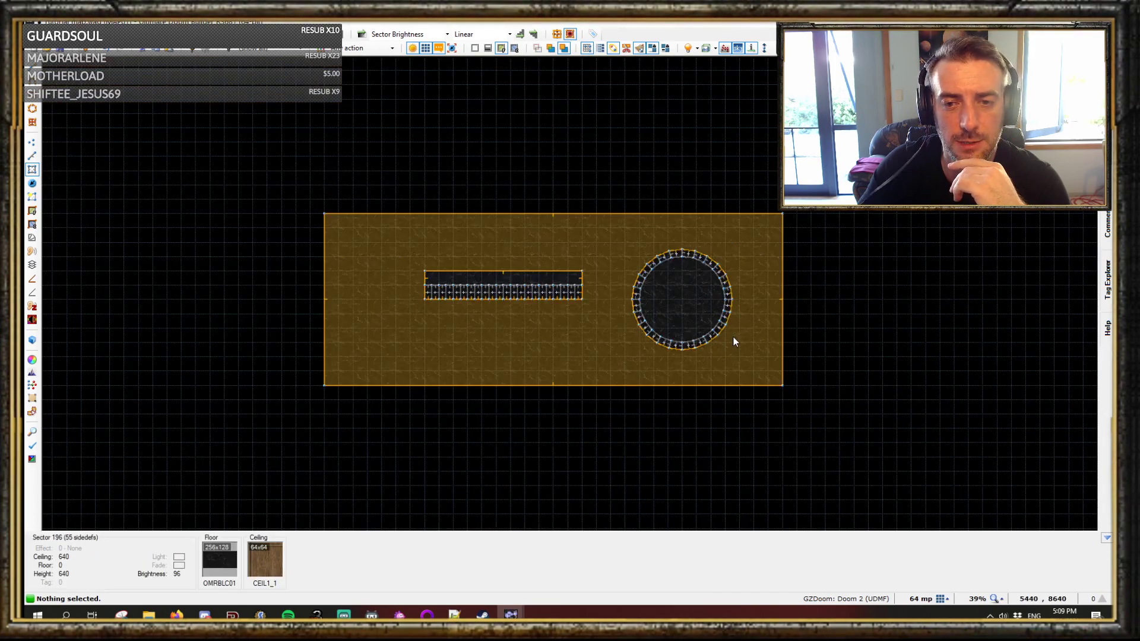